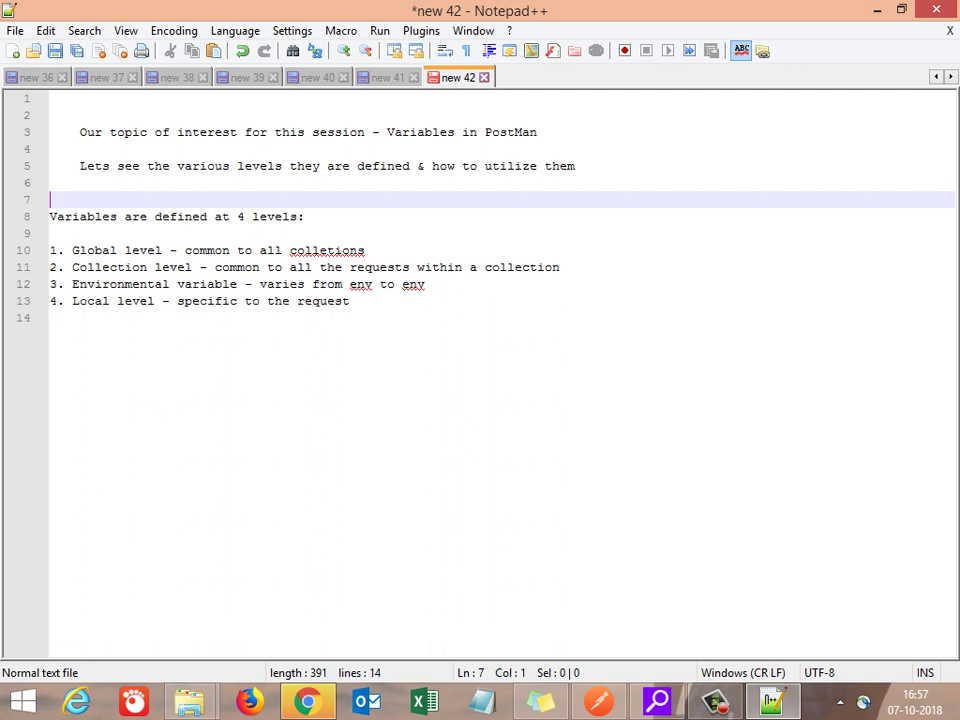
key("Down")
Step: Add a blank line after the Global level item and correct 'colletions' to 'collections'
key("Return")
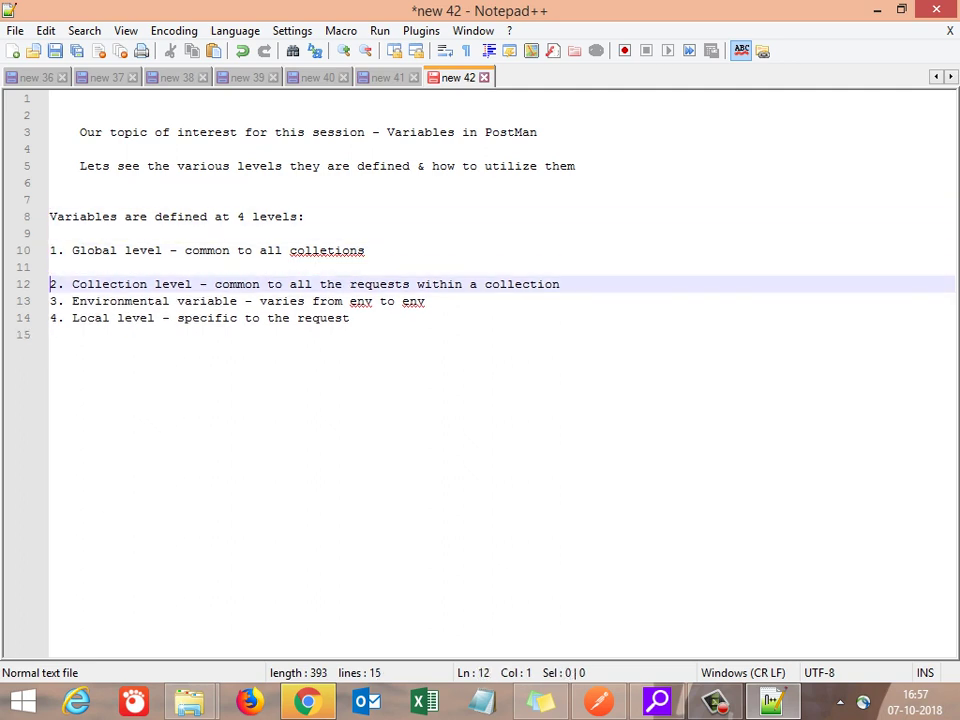
key("Up")
key("Up")
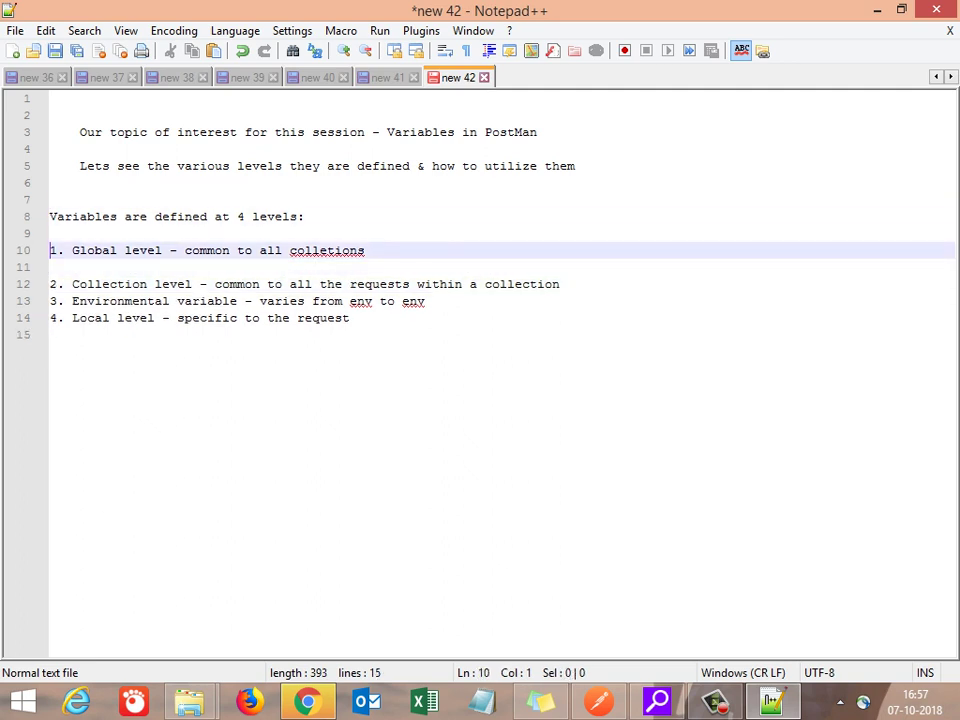
key("End")
key("Left")
key("Left")
key("Left")
key("Left")
key("Left")
type("c")
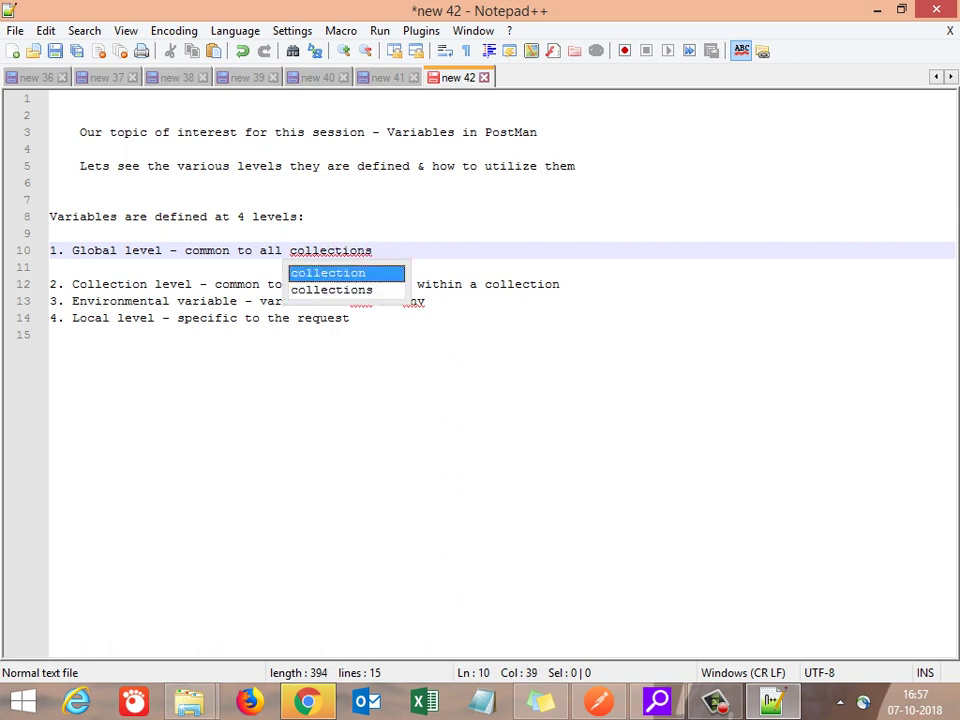
key("Escape")
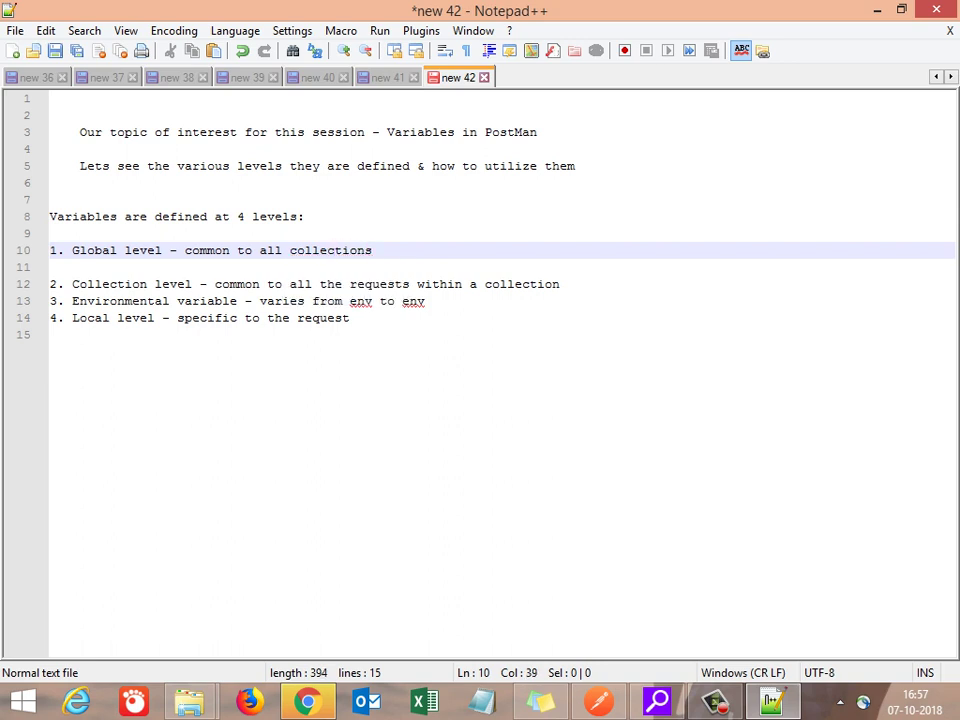
Step: Add blank lines after the Collection, Environmental and Local level items
key("Down")
key("Down")
key("End")
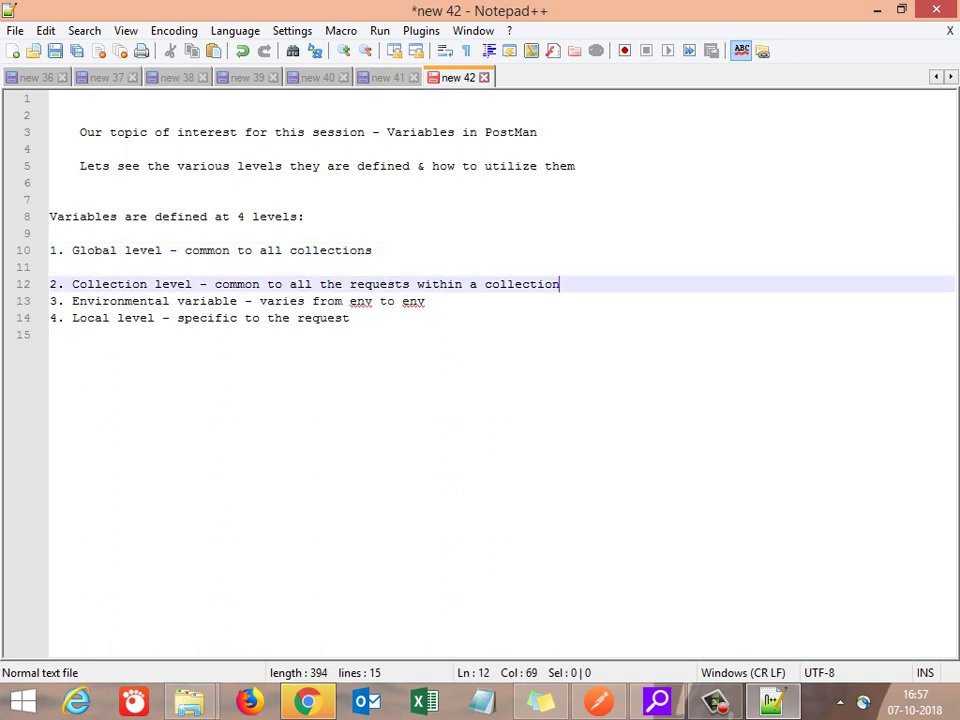
key("Return")
key("Down")
key("End")
key("Return")
key("Down")
key("End")
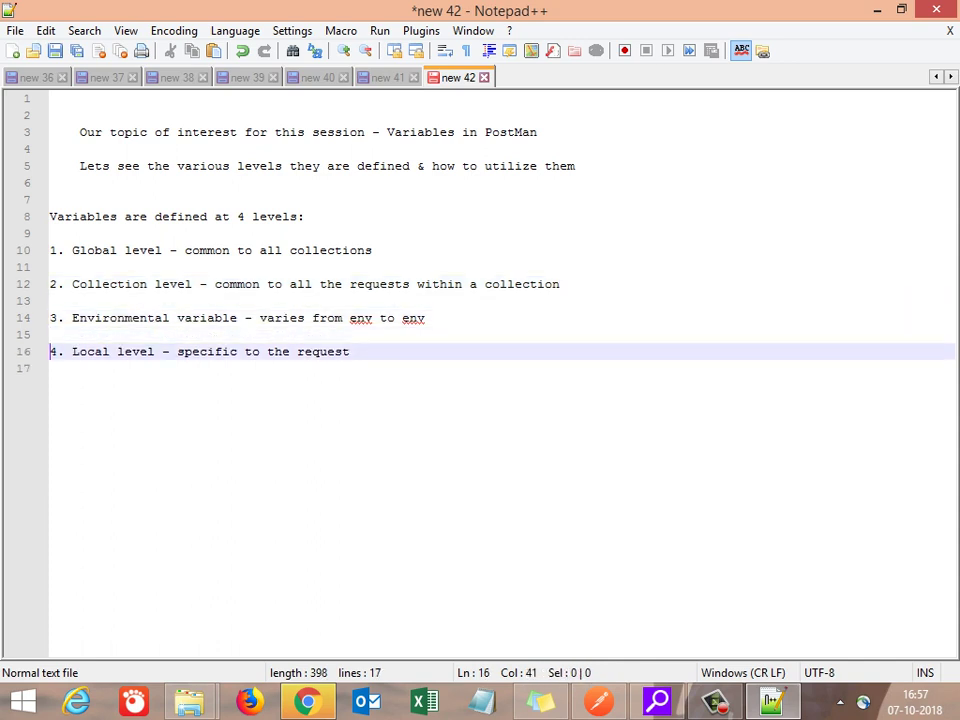
key("Return")
key("Return")
key("Return")
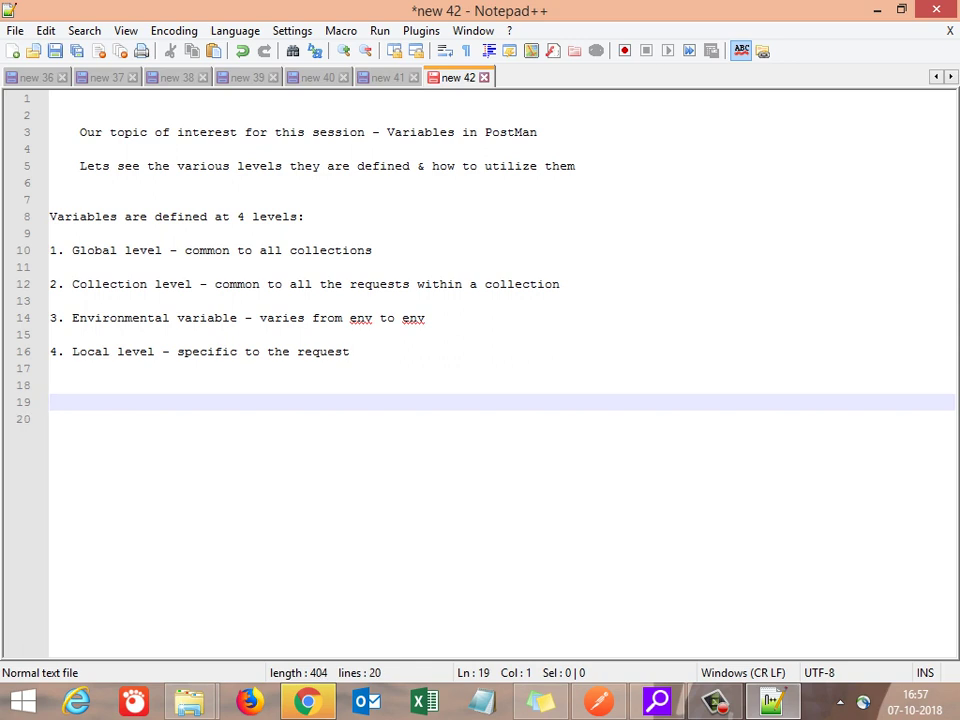
Step: Type the line 'Lets see one after the other' below the list
type("Le")
type("st se")
key("BackSpace")
key("BackSpace")
key("BackSpace")
key("BackSpace")
key("BackSpace")
type("t")
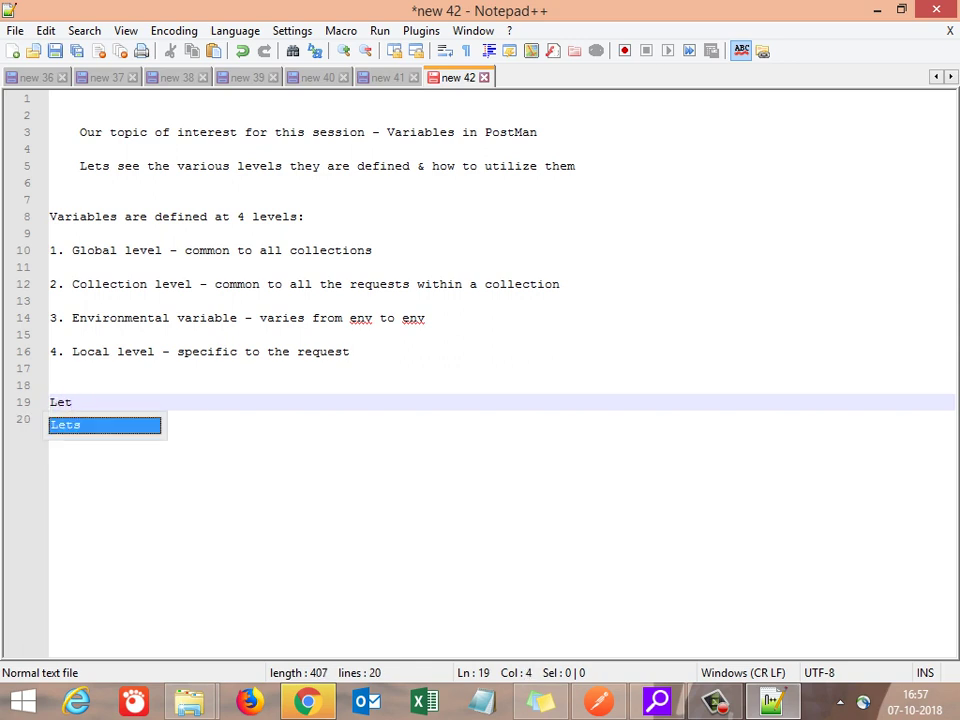
type("s see ")
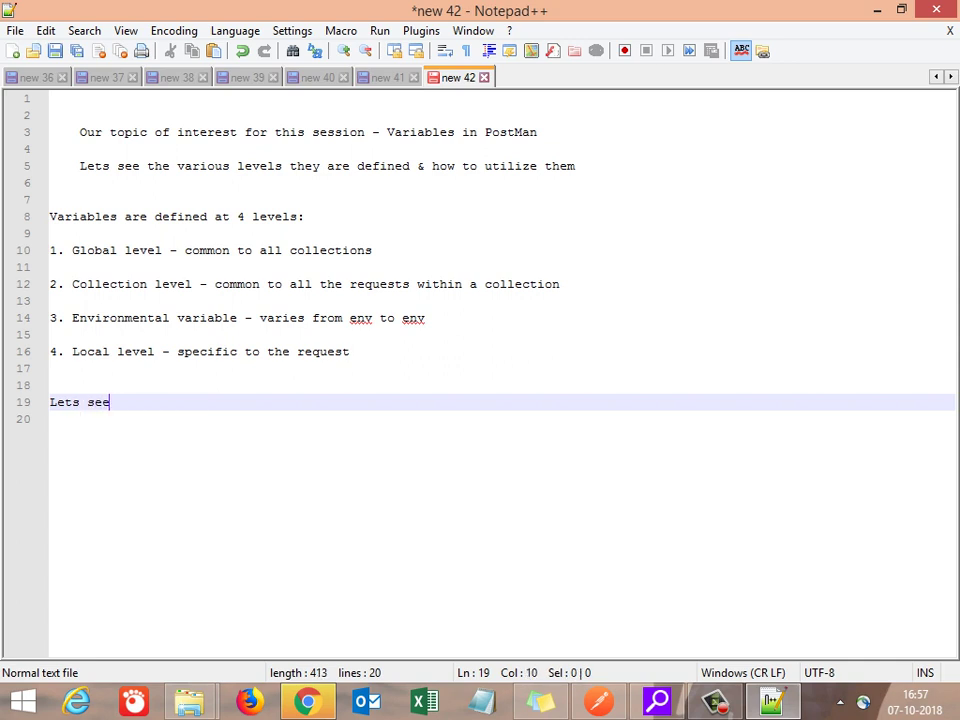
type("one after the other")
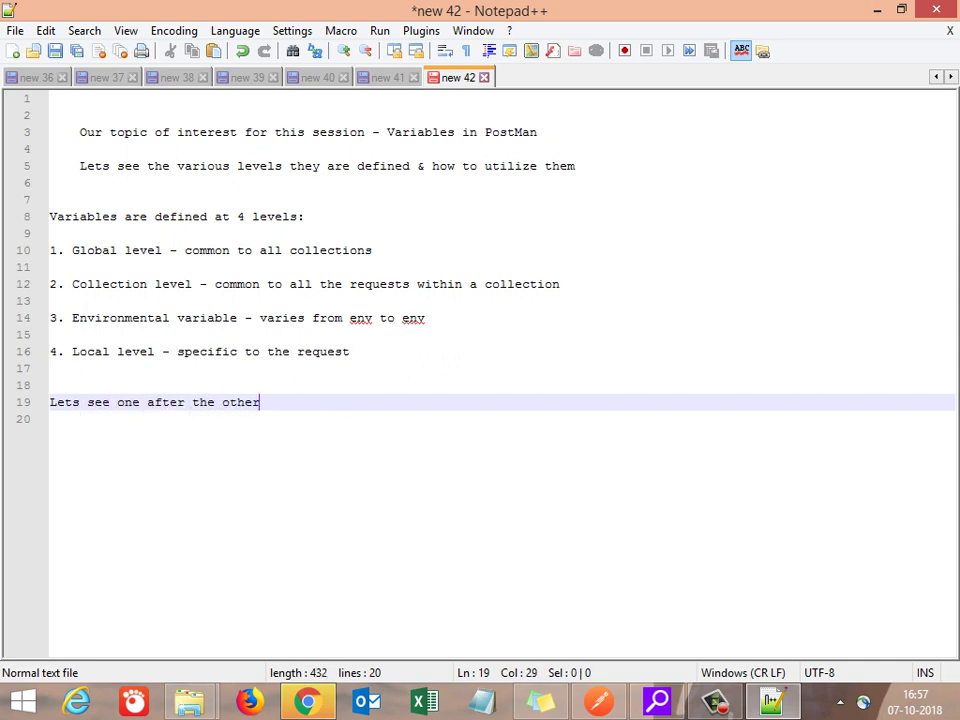
key("Return")
key("Return")
Step: Copy the Global level line and paste it below the intro sentence as a heading
key("Up")
key("Up")
key("Up")
key("Up")
key("Up")
key("Up")
key("Up")
key("Up")
key("Up")
key("Up")
key("Up")
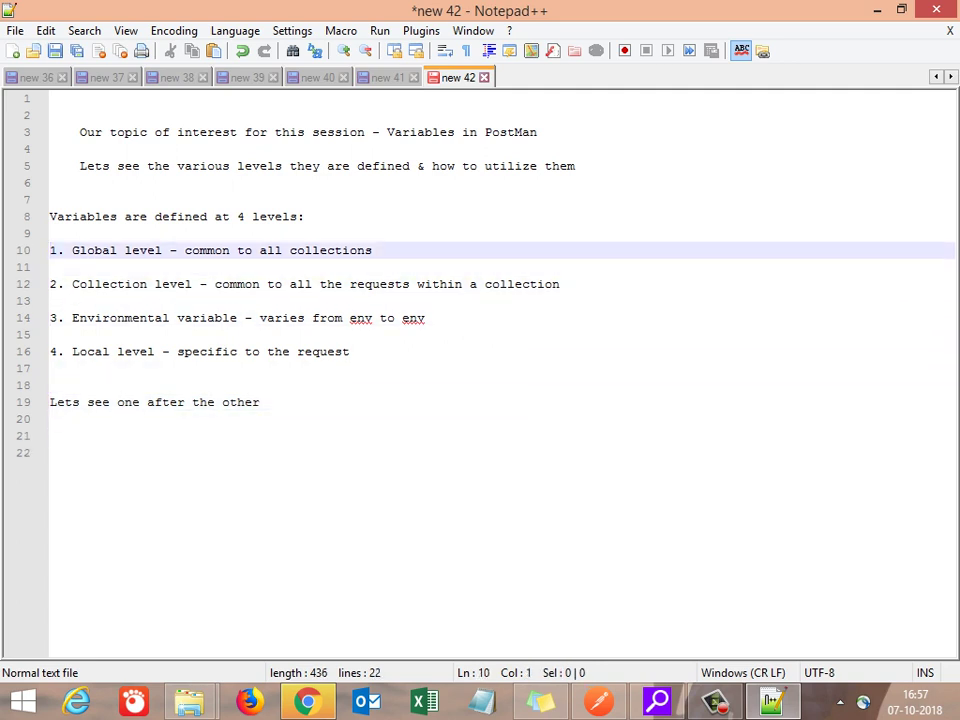
type("C")
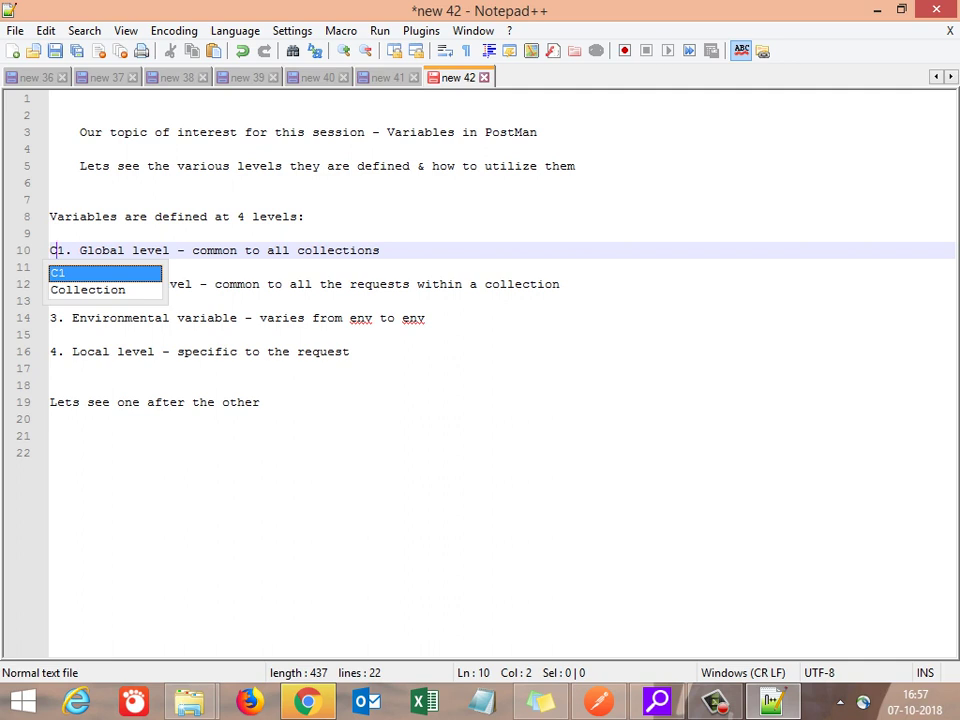
key("BackSpace")
key("shift+End")
key("ctrl+c")
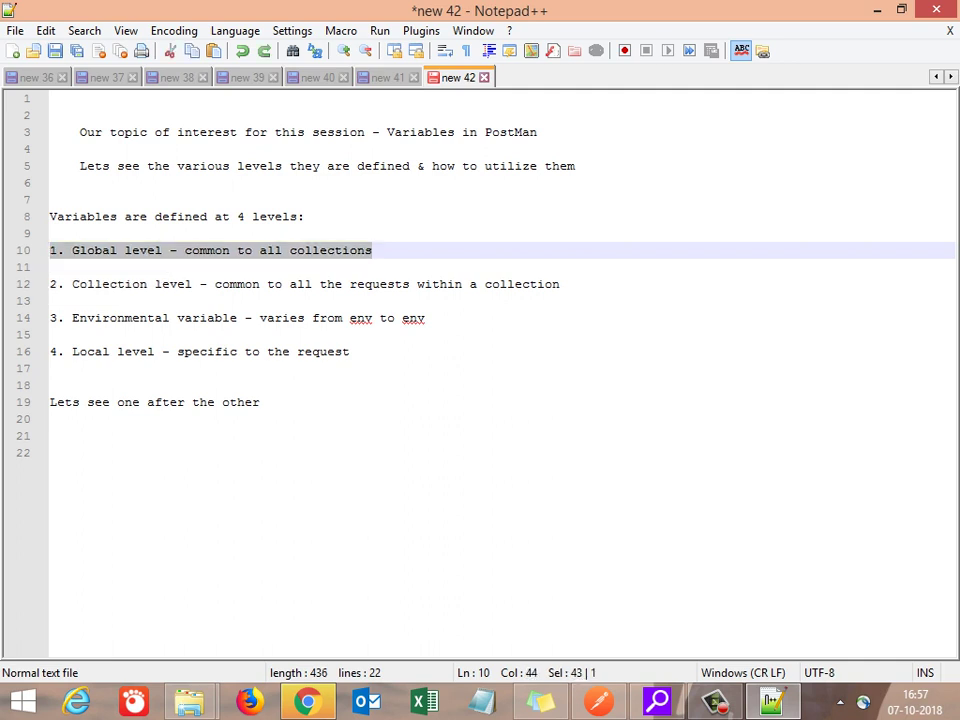
key("Down")
key("Down")
key("Down")
key("Down")
key("Down")
key("Down")
key("Down")
key("Down")
key("Down")
key("Down")
key("Down")
key("Return")
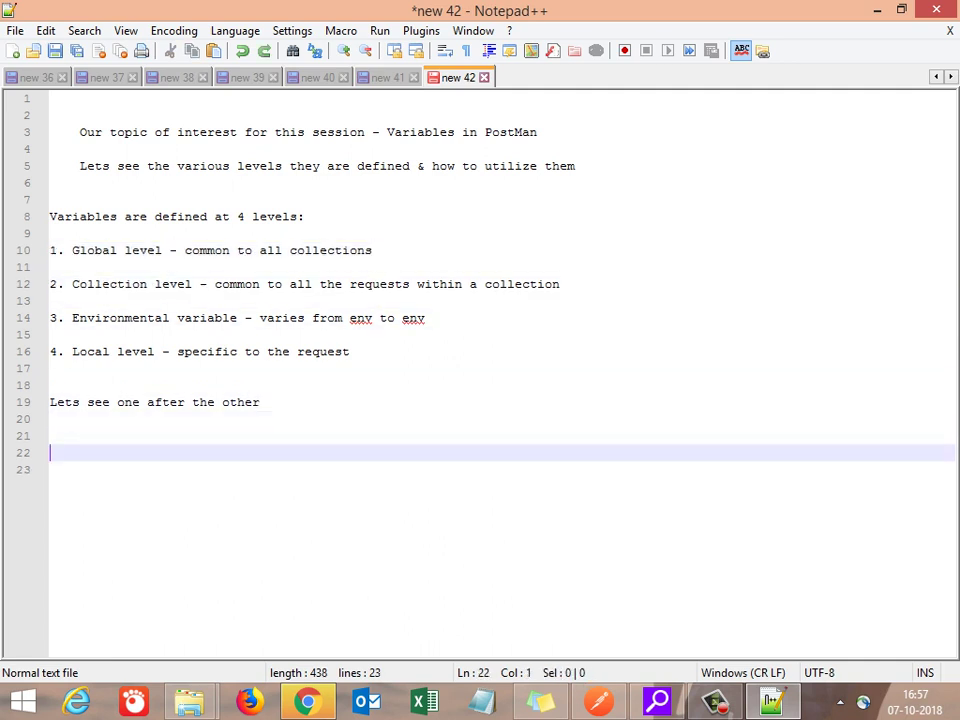
key("ctrl+v")
key("Return")
key("Return")
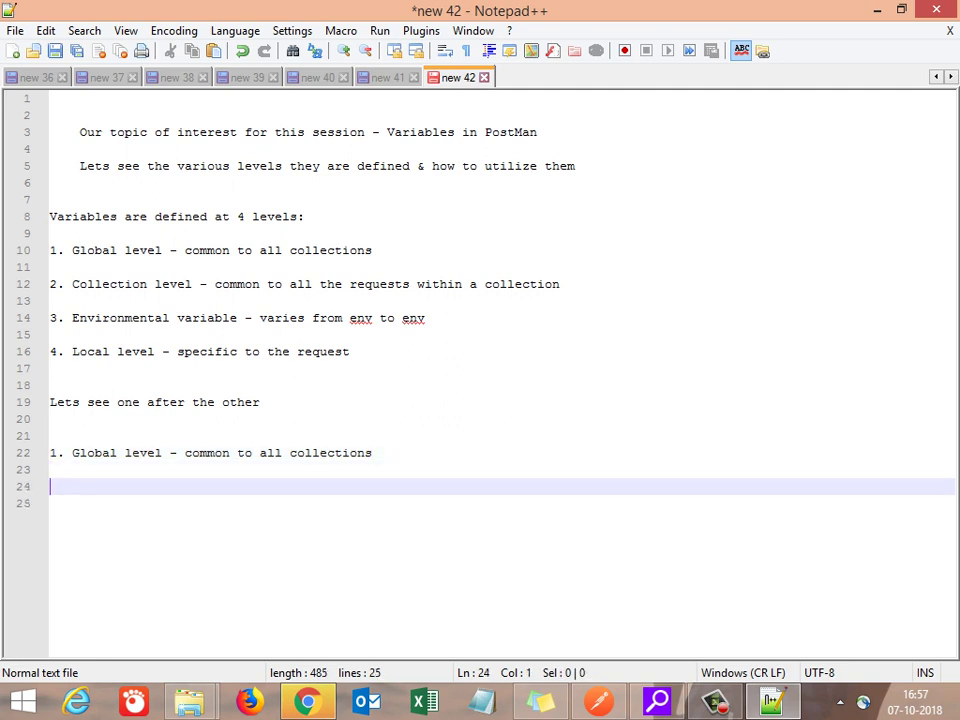
Step: Under the Global heading, write 'where to define it in PostMan'
type("where to def")
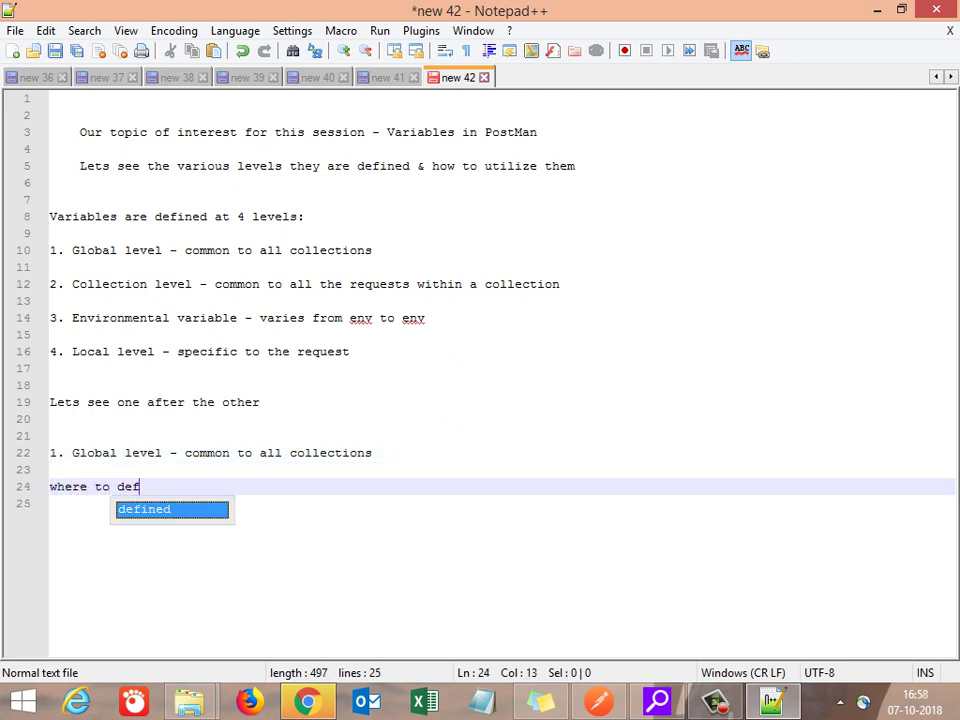
type("ine it in ")
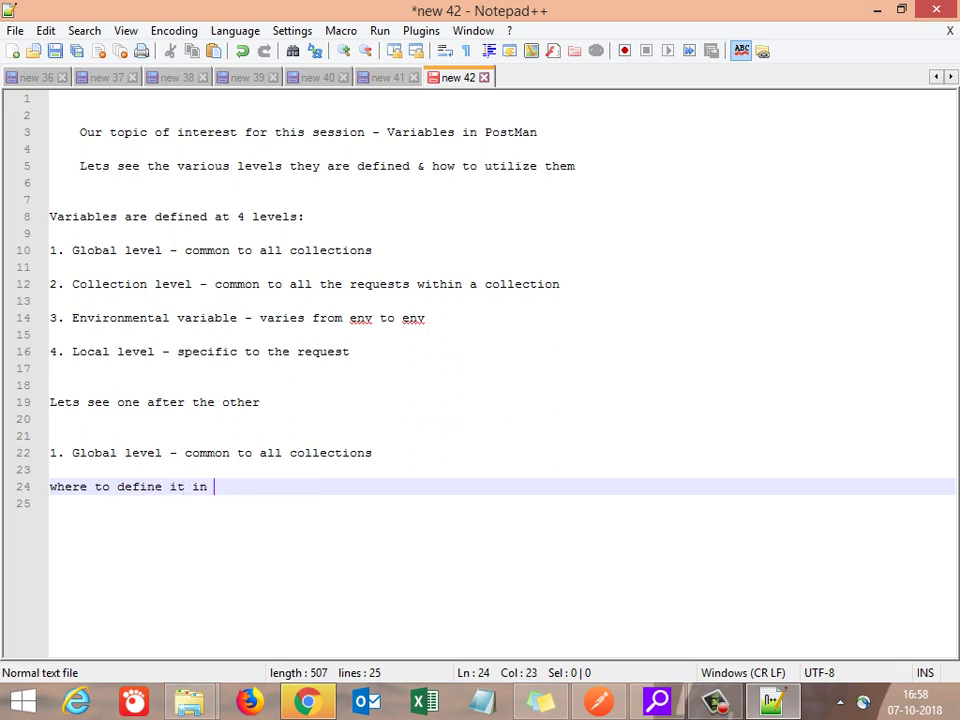
type("collect")
key("BackSpace")
key("BackSpace")
key("BackSpace")
key("BackSpace")
key("BackSpace")
key("BackSpace")
key("BackSpace")
type("PostMan")
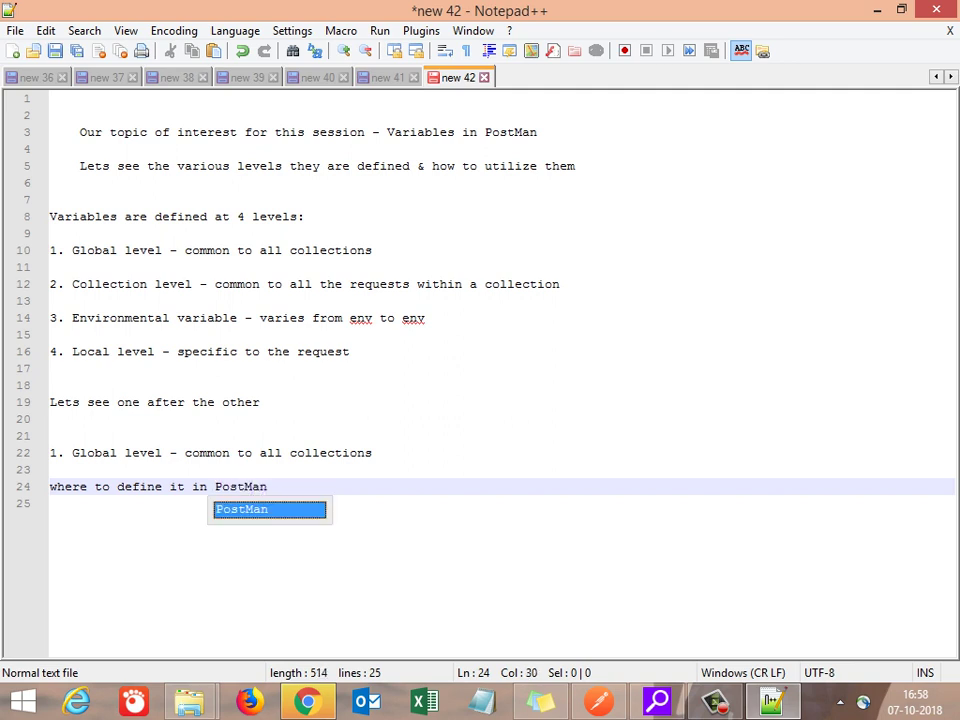
key("Return")
key("Return")
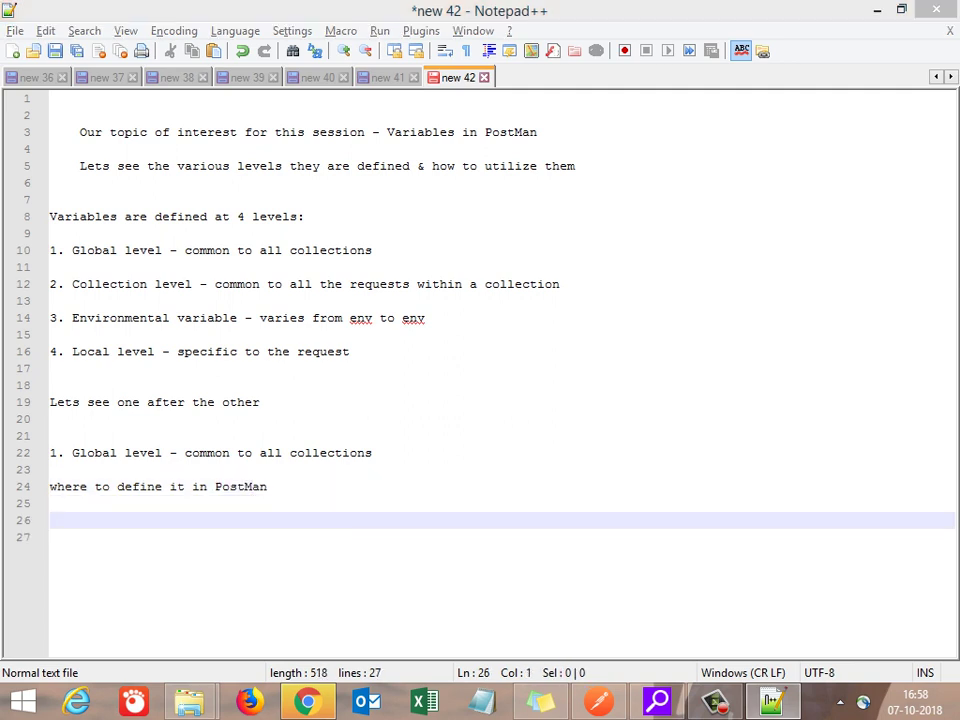
key("alt+Tab")
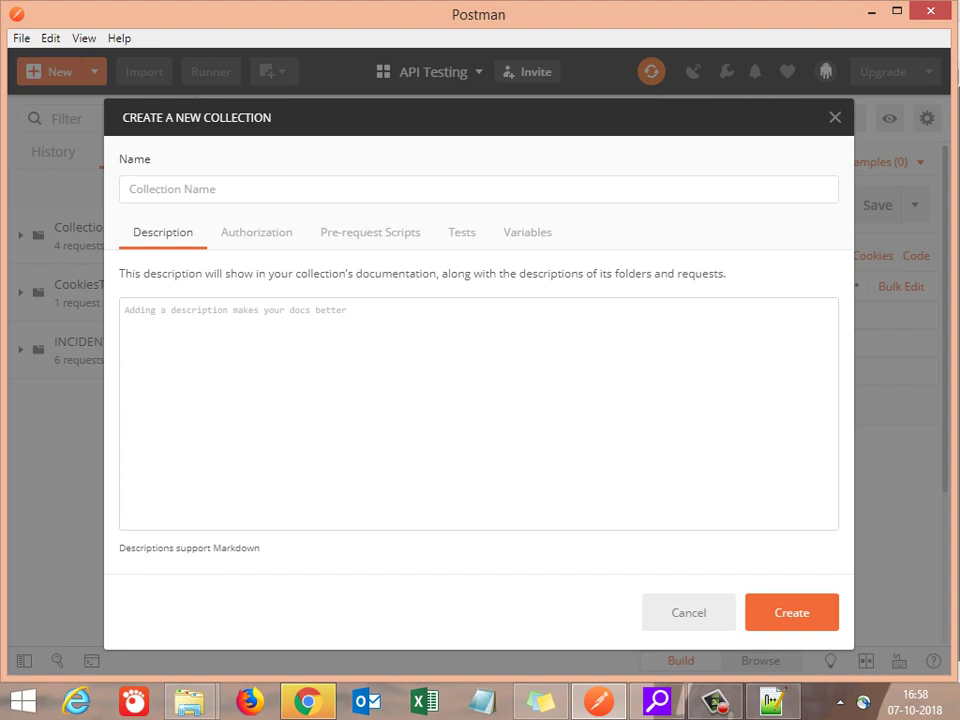
Step: Cancel Postman's Create a New Collection dialog and look at the Manage Environments window
key("Escape")
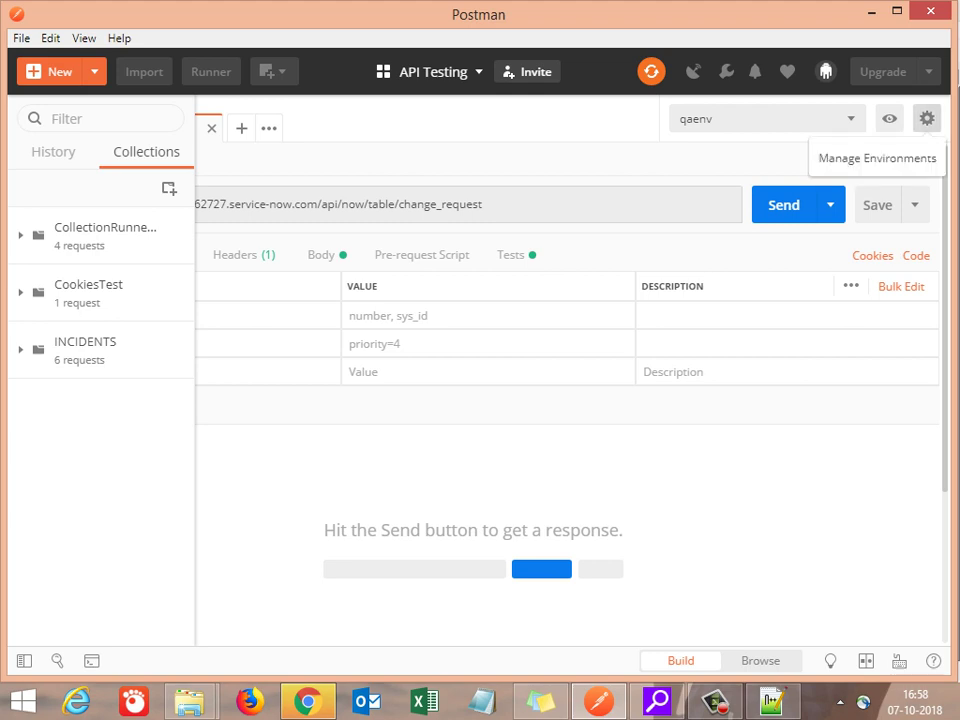
left_click(927, 118)
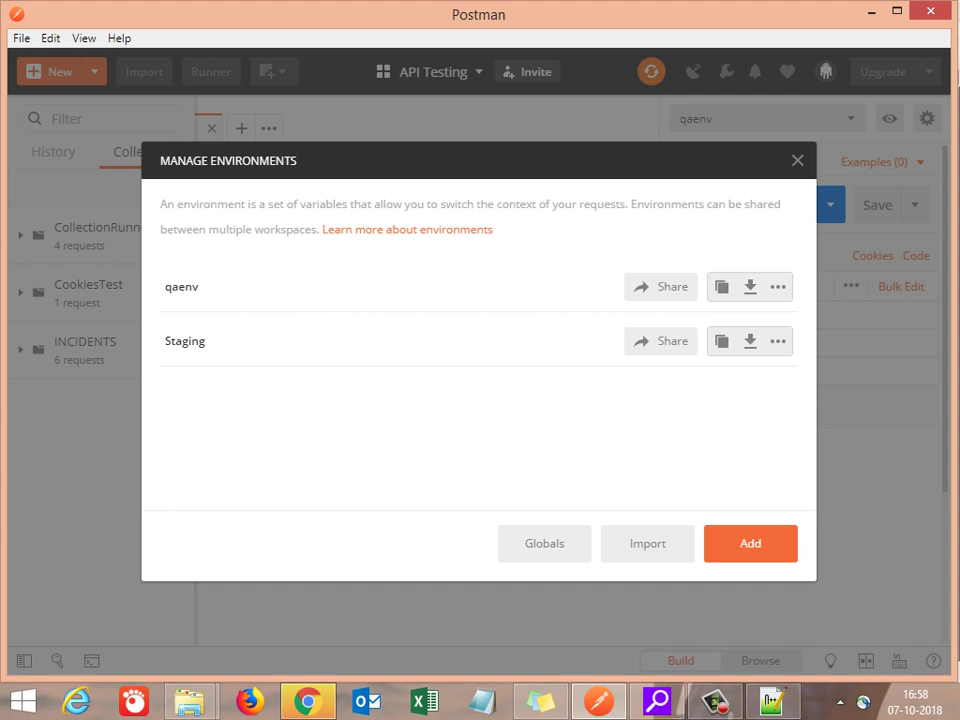
key("Escape")
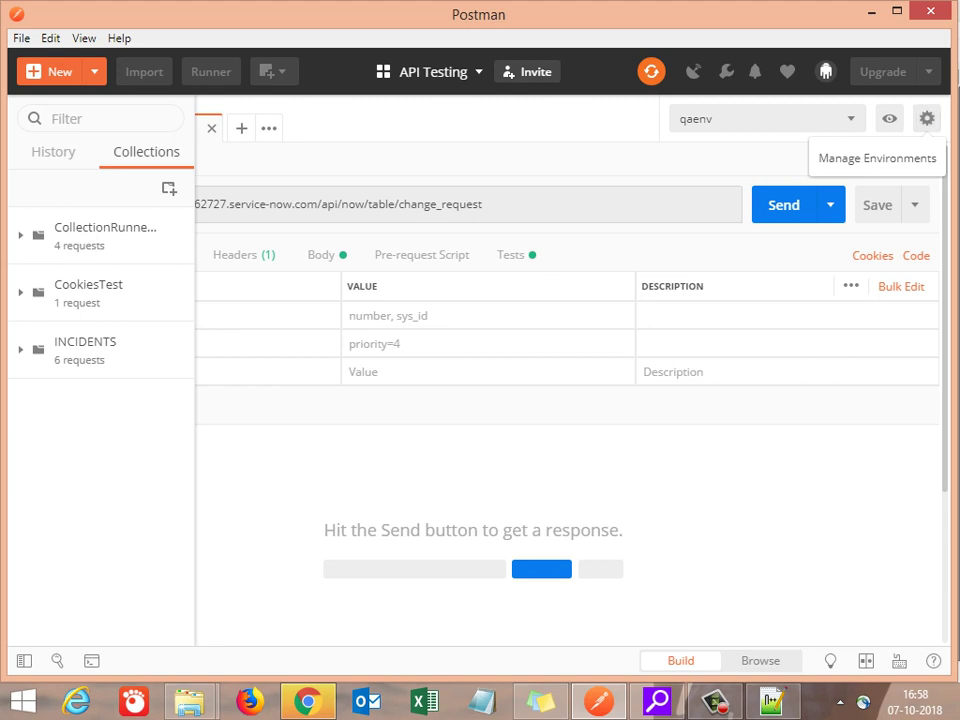
Step: Reopen Manage Environments, then begin a 'Manage En' line in the Notepad++ notes
left_click_drag(816, 158, 937, 158)
left_click(927, 118)
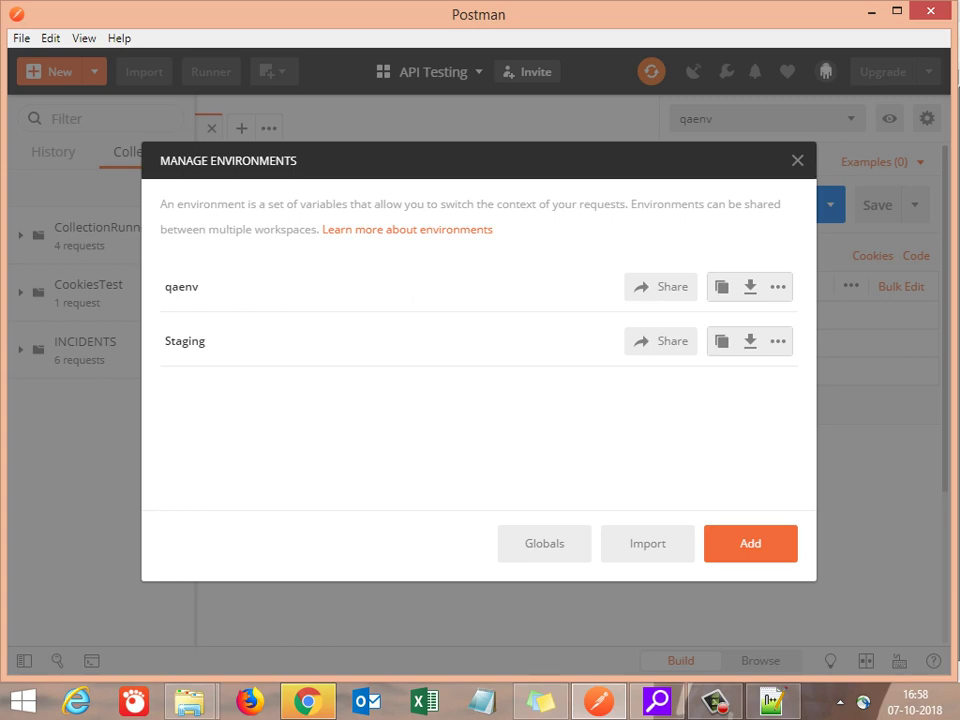
key("alt+Tab")
type("Manage En")
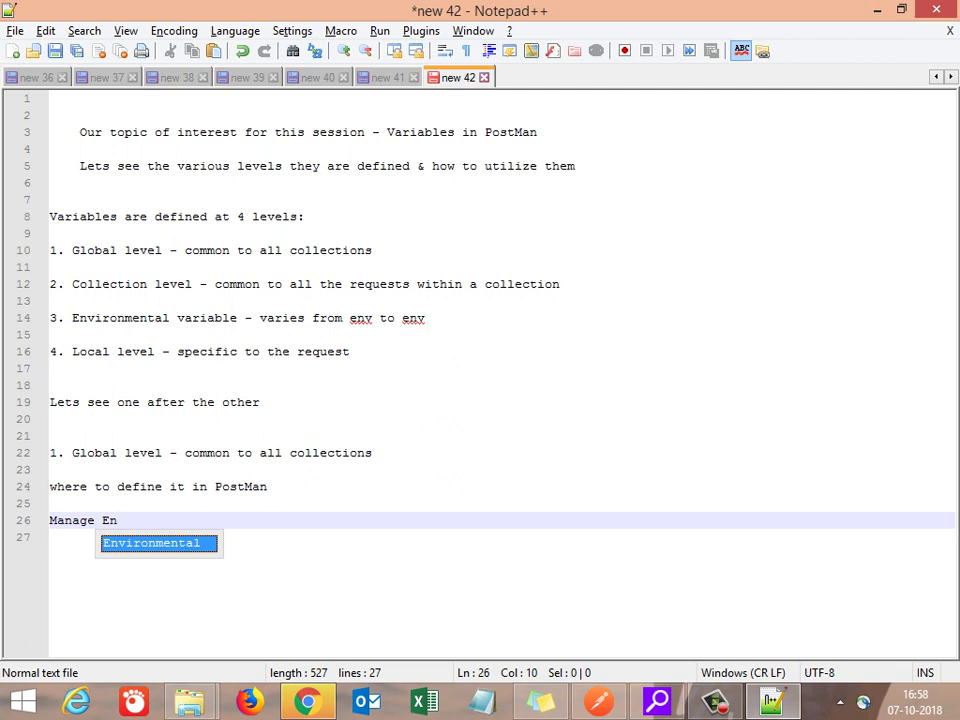
Step: Complete the note as 'Manage Environments - window to define Global & Env varaibels'
key("Return")
key("BackSpace")
key("BackSpace")
key("BackSpace")
type("ts")
key("Return")
key("Return")
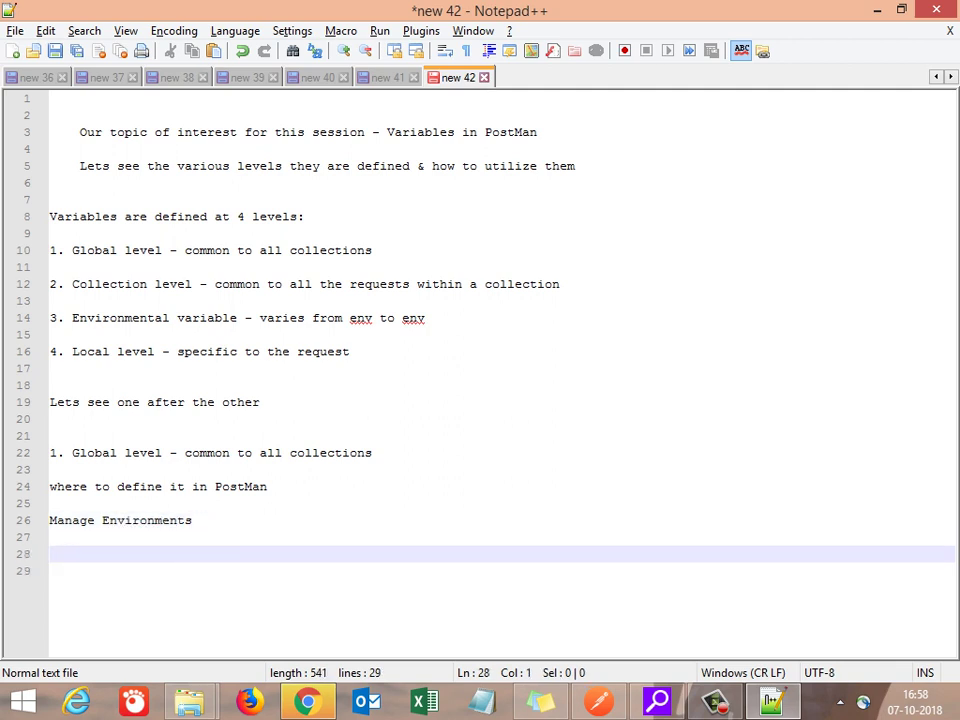
key("Up")
key("Up")
key("End")
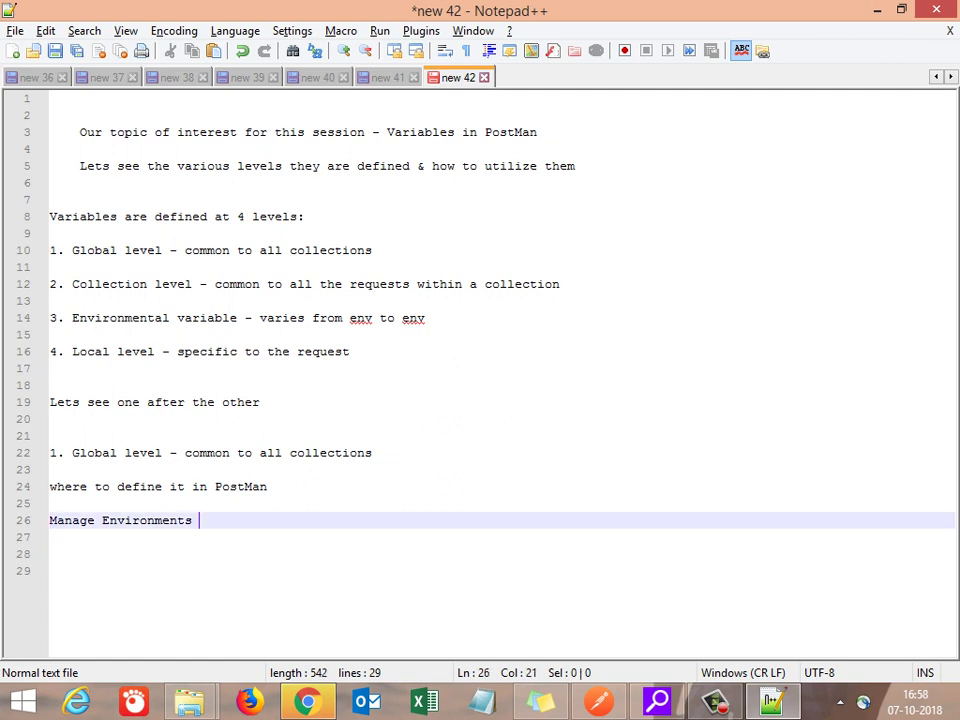
type("- pla")
key("BackSpace")
key("BackSpace")
key("BackSpace")
type("window to define ")
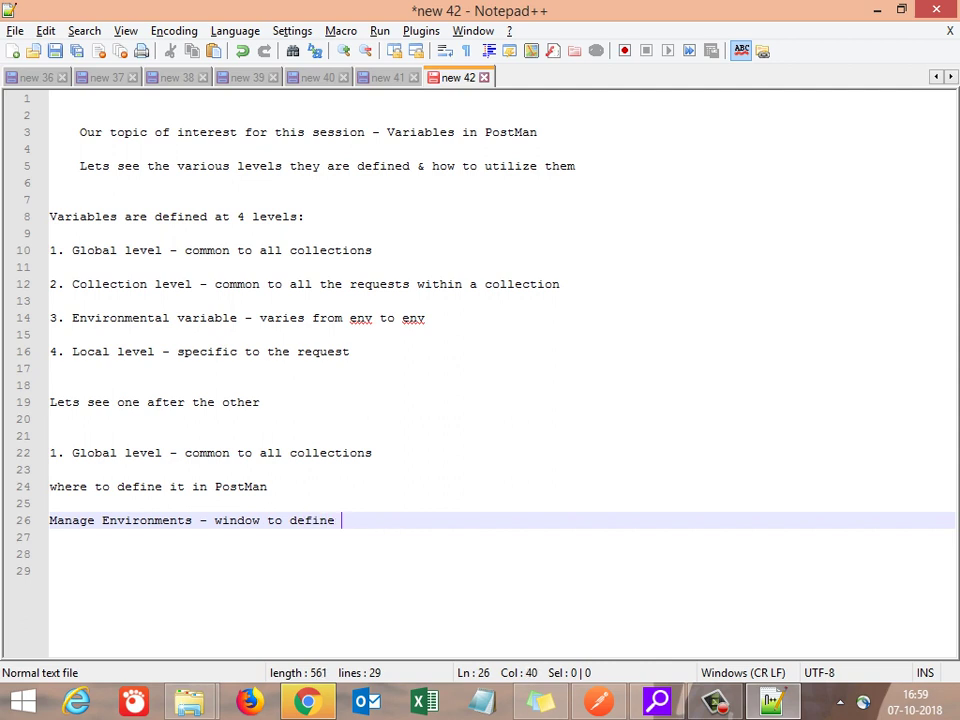
type("Global & Env varaibels")
key("Return")
key("Return")
key("alt+Tab")
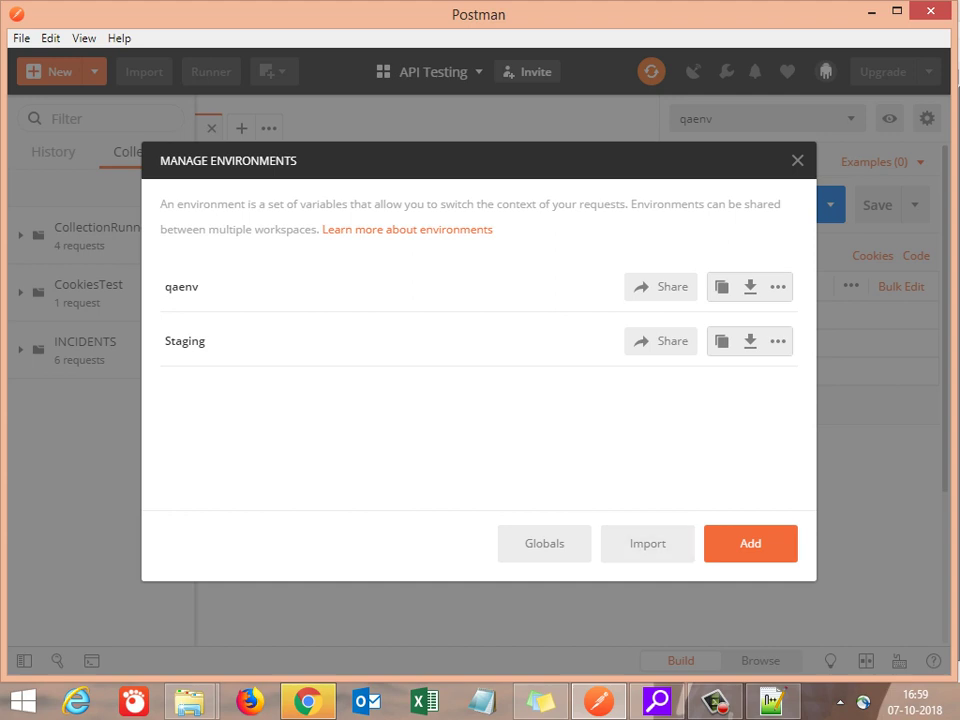
Step: Add a new environment named Migration Env with a variable called serverIp
left_click(750, 543)
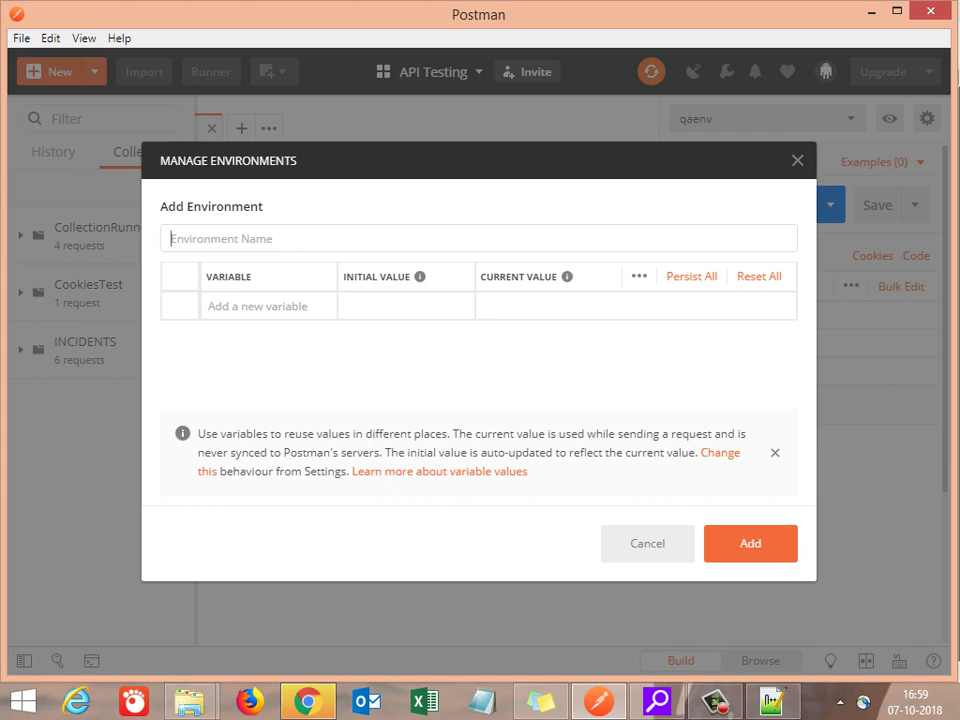
type("Migration Env")
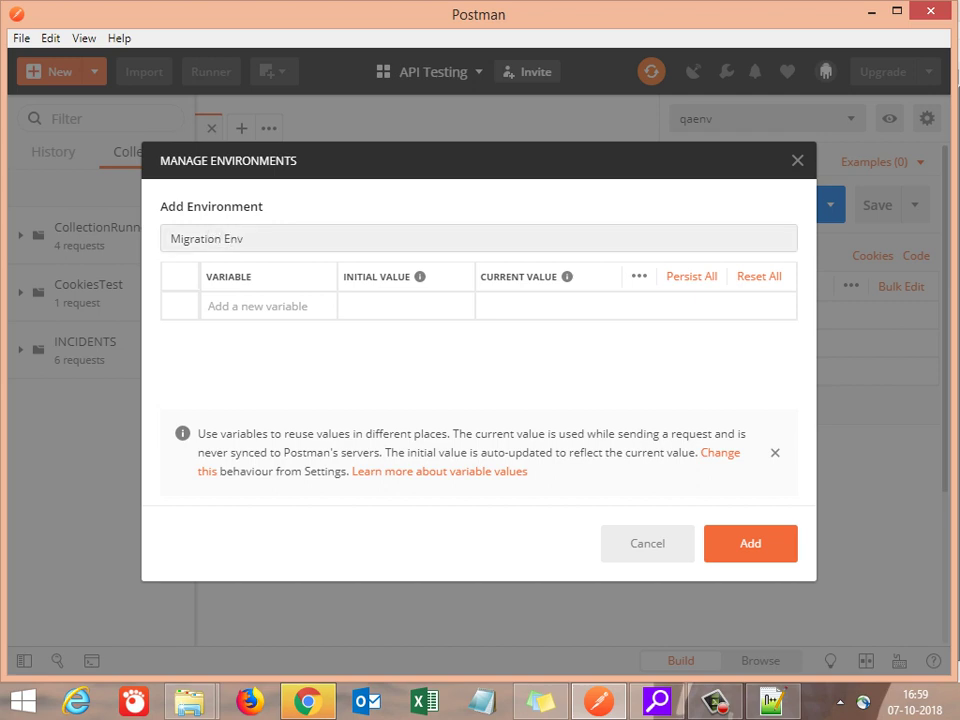
left_click(260, 306)
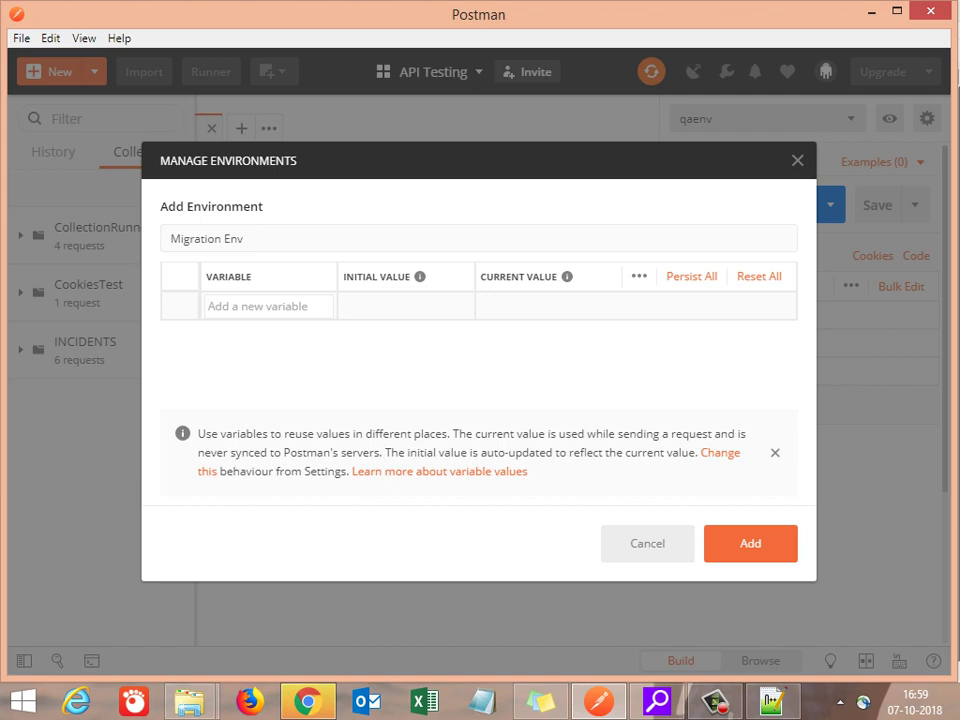
type("Server")
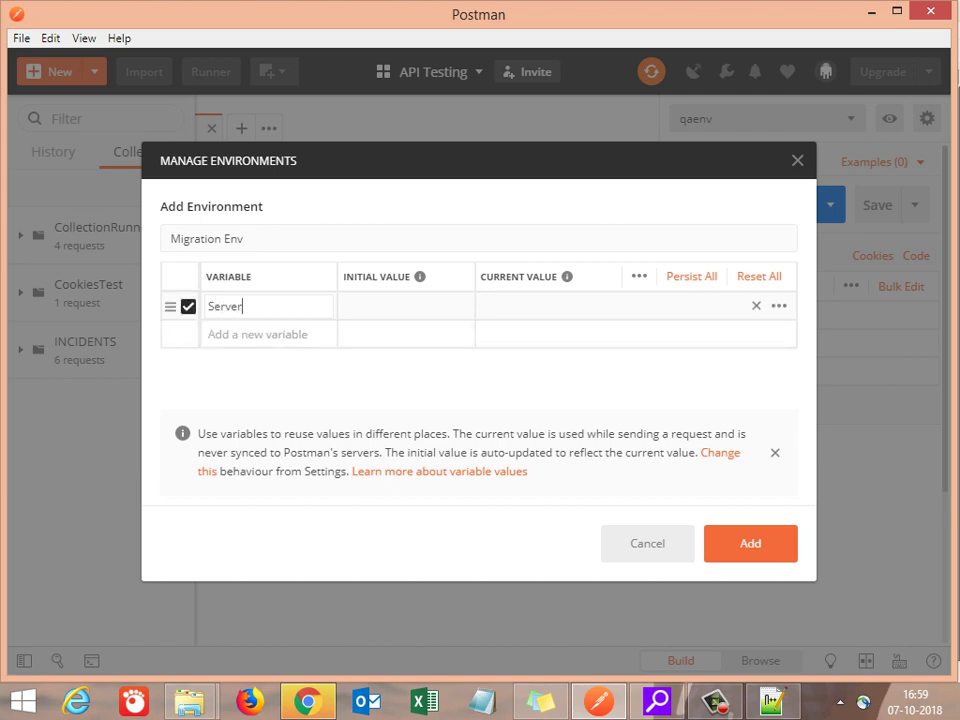
key("BackSpace")
key("BackSpace")
key("BackSpace")
key("BackSpace")
key("BackSpace")
key("BackSpace")
type("serverIP")
key("BackSpace")
type("p")
Step: Give serverIp the initial value 'some server ip', save the environment and close the manager
left_click(405, 306)
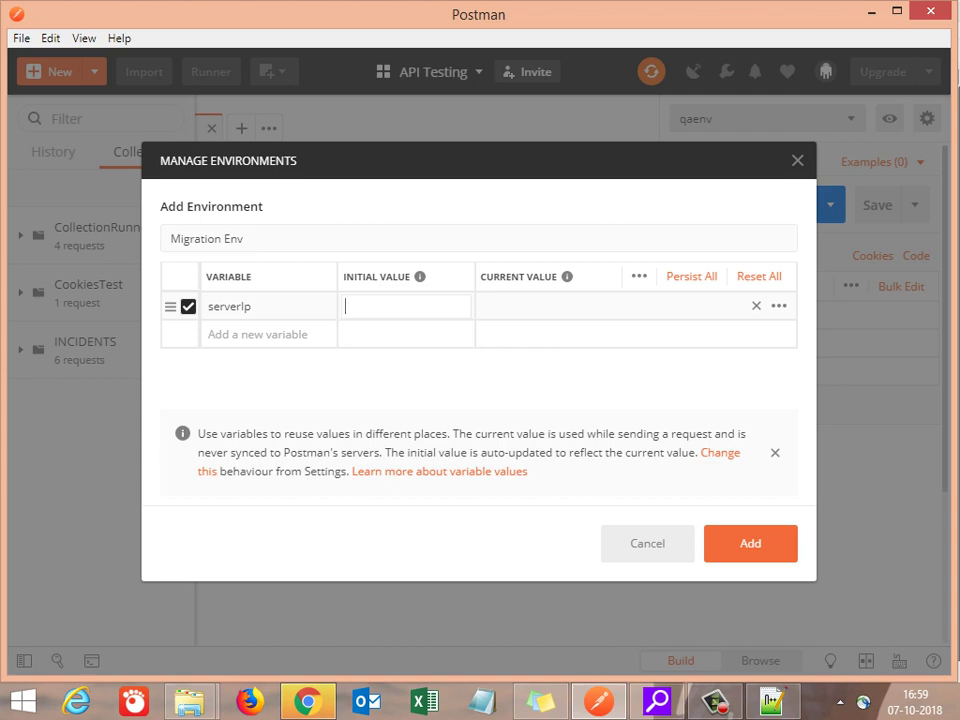
type("some server ip")
left_click(750, 543)
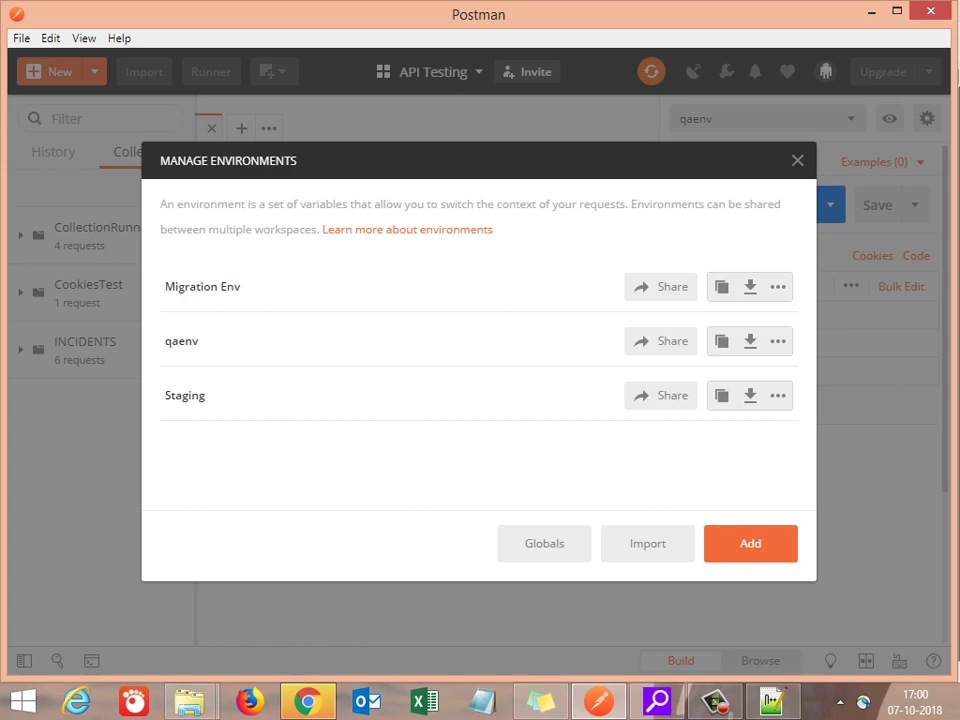
key("Escape")
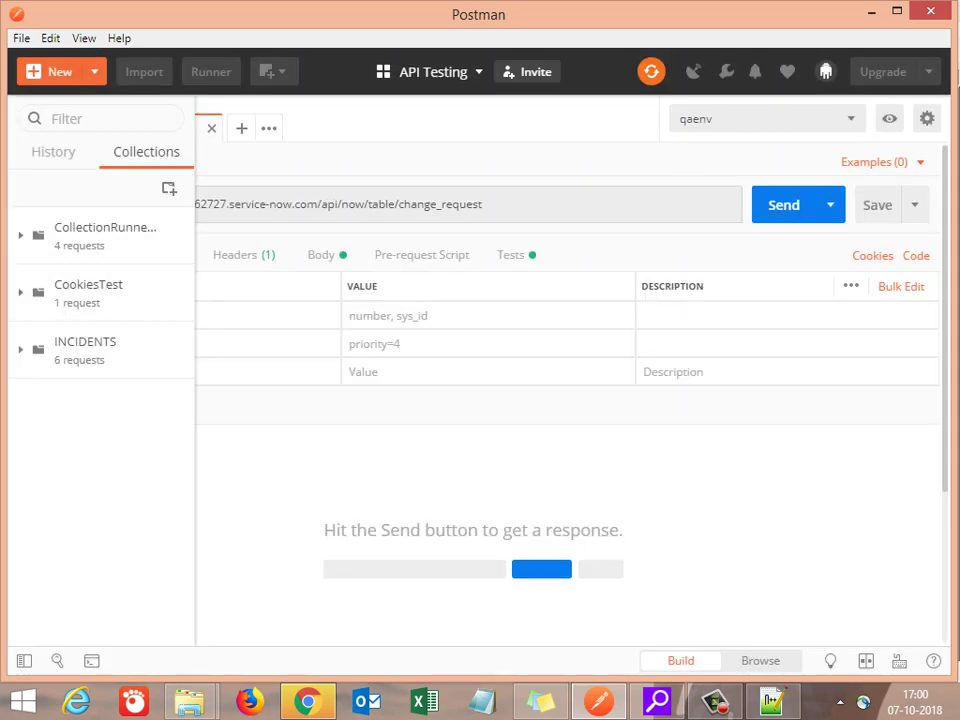
Step: Note 'Now env varaiable for Staging env is created, but how do we select it while defining our tests', then 'Lets see'
left_click(774, 697)
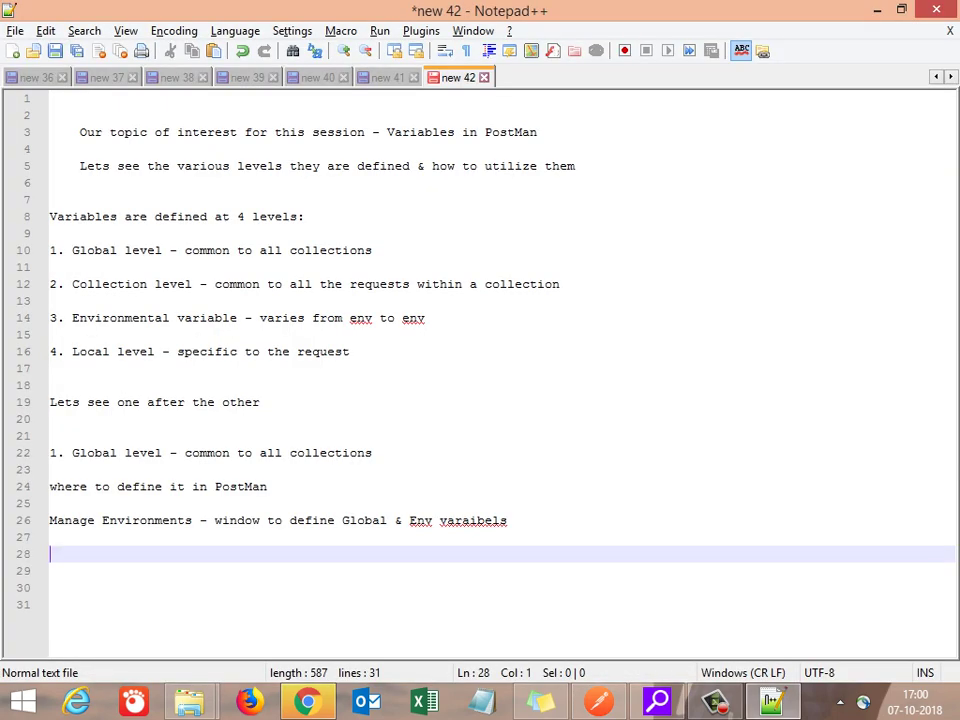
type("Now en")
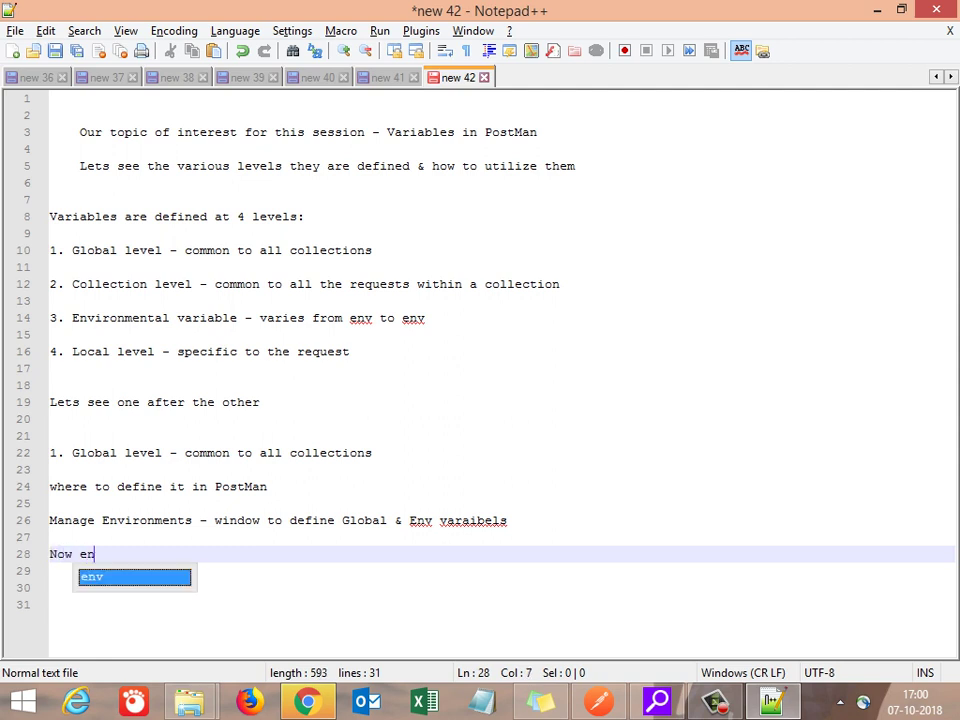
type("v va")
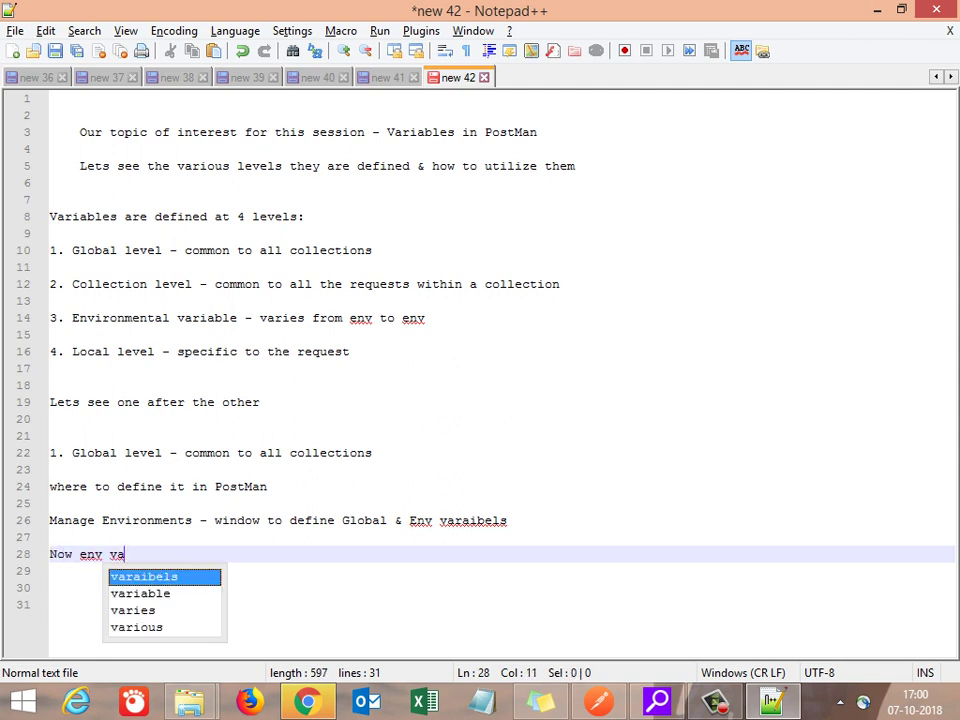
type("raiabl")
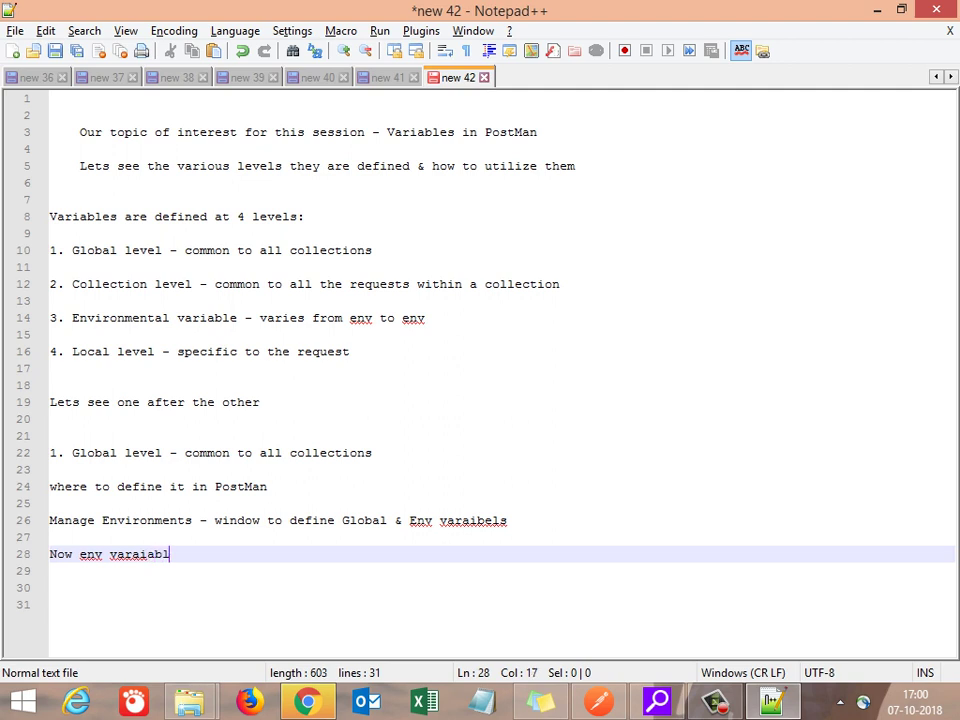
type("e for Staging env is created")
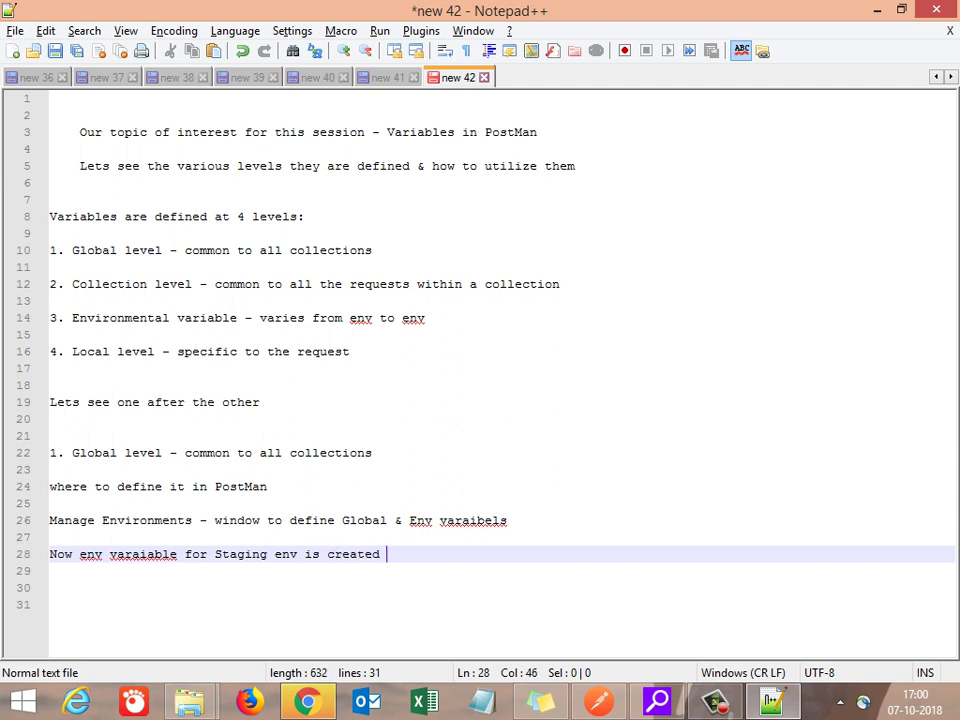
type(", but")
type(" how do ")
type("we select ")
type("it for")
key("BackSpace")
key("BackSpace")
key("BackSpace")
key("BackSpace")
type("wh")
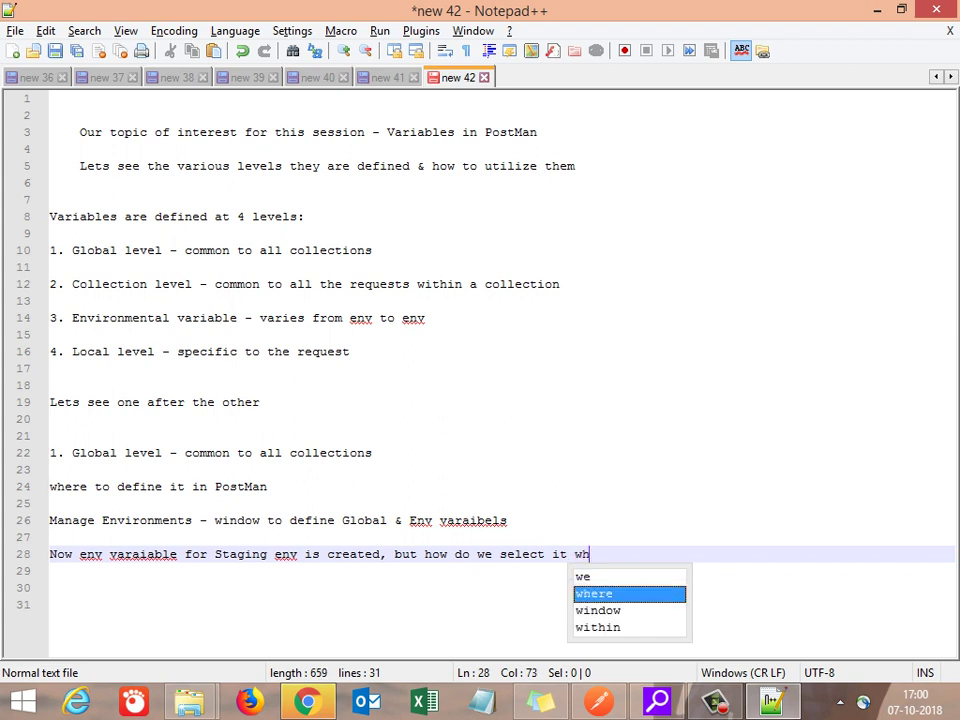
type("ile defini")
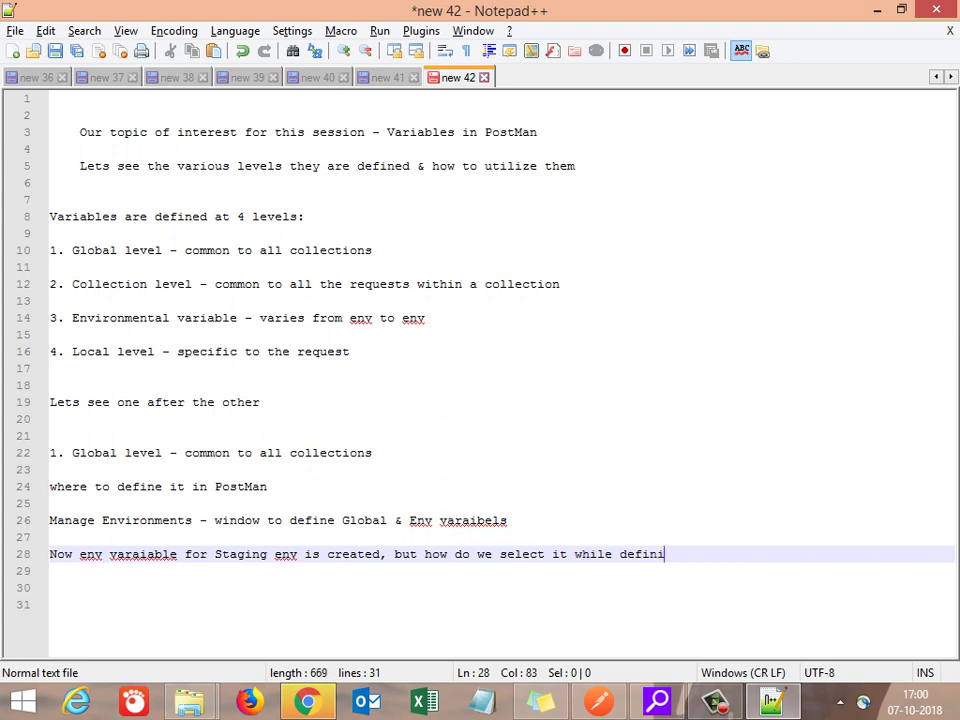
type("ng our test")
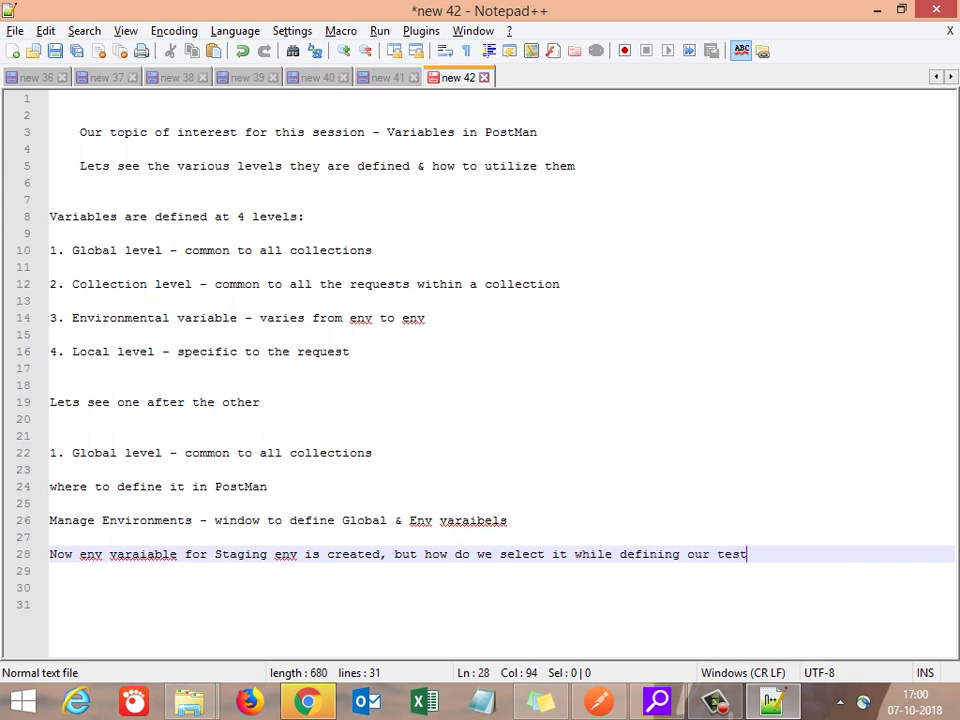
type("s")
key("Return")
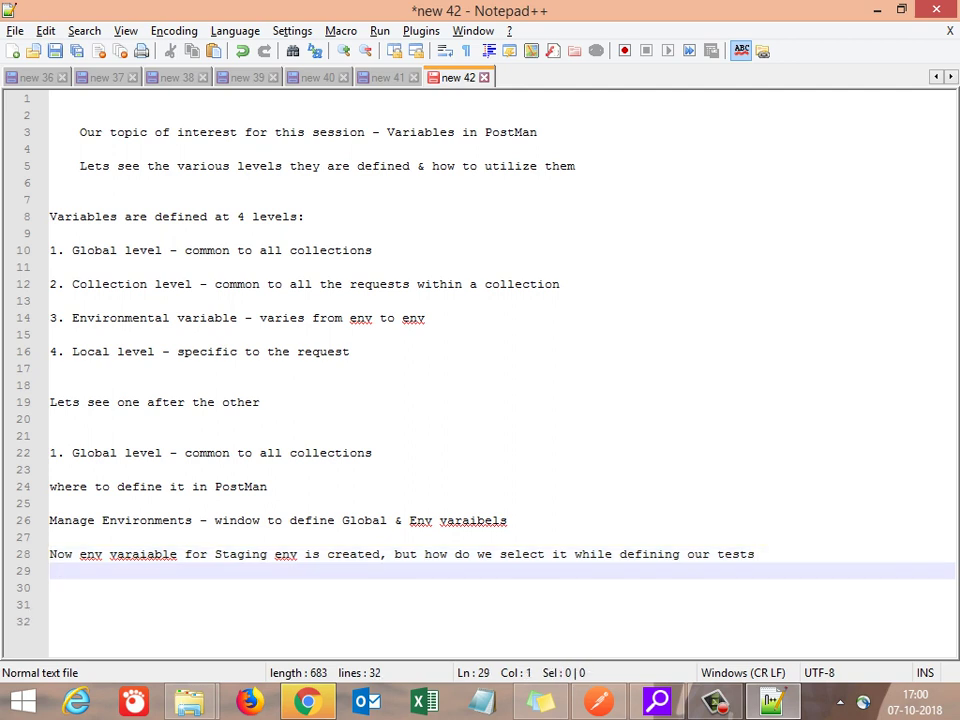
key("Return")
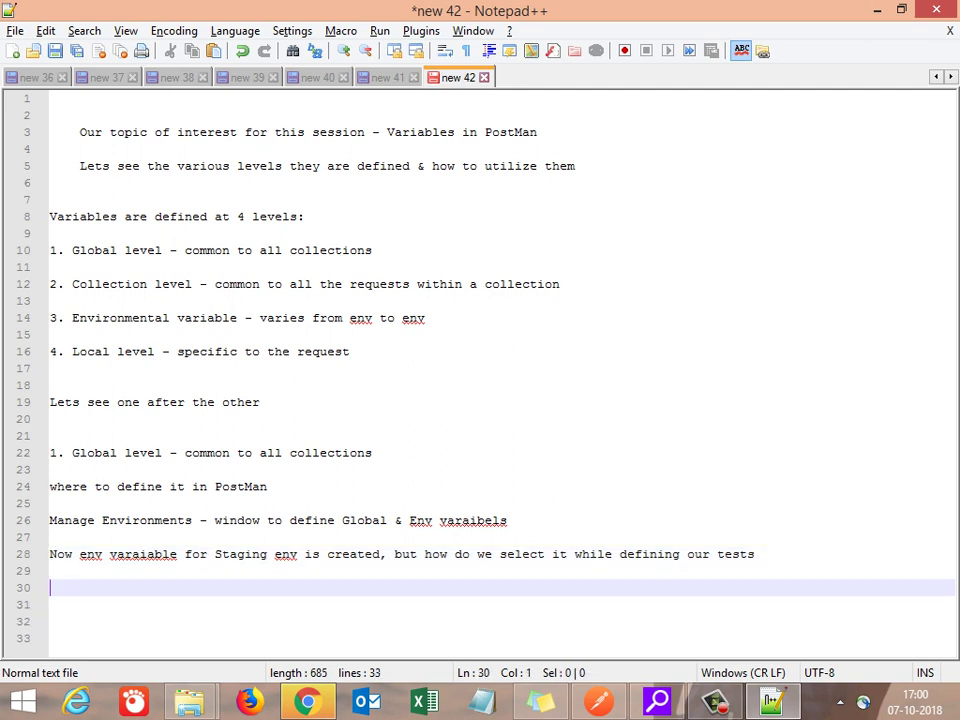
type("Lets see")
key("Return")
key("alt+Tab")
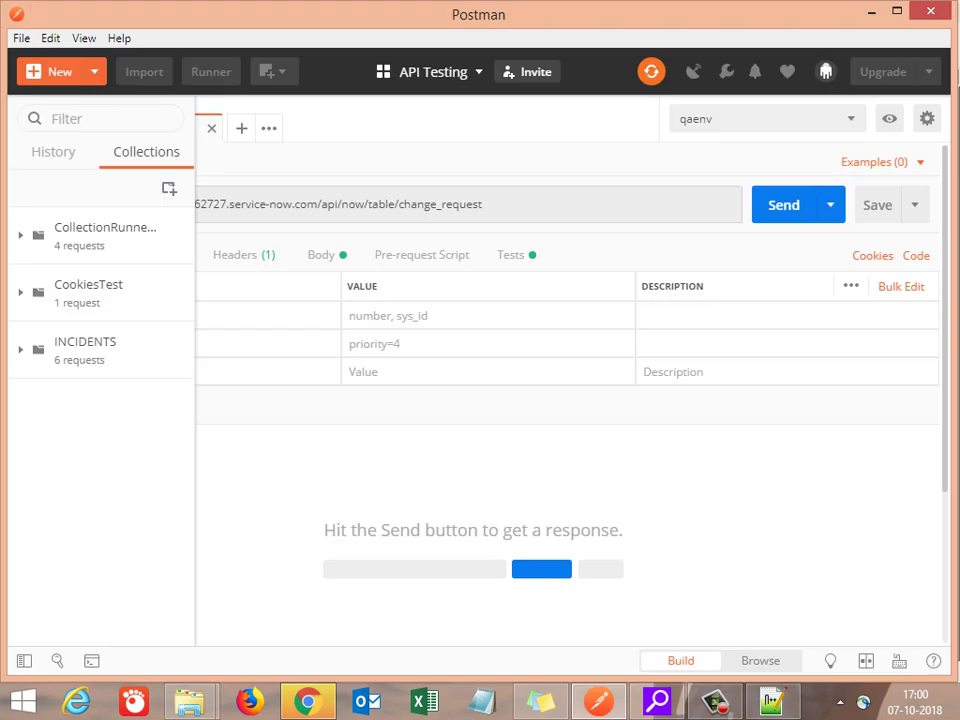
left_click(760, 118)
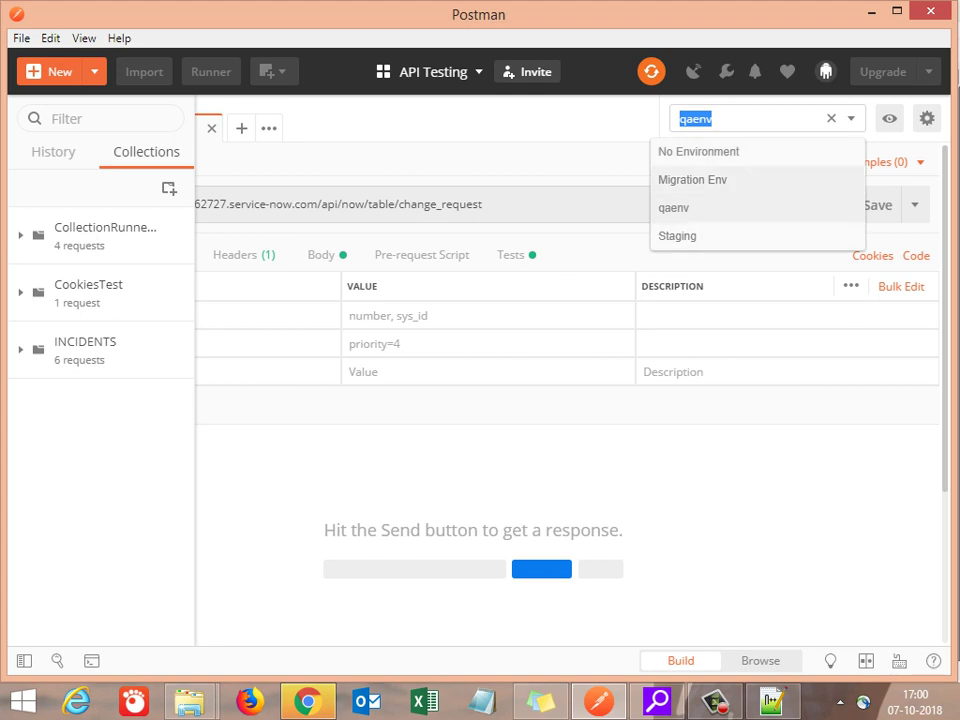
left_click(693, 179)
left_click(765, 118)
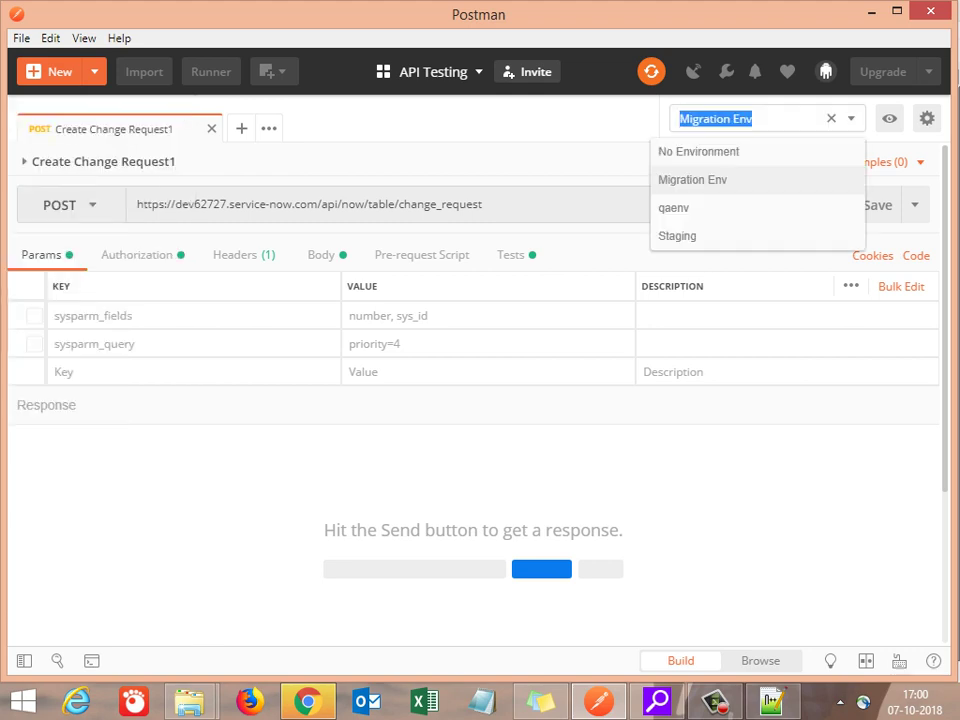
key("Escape")
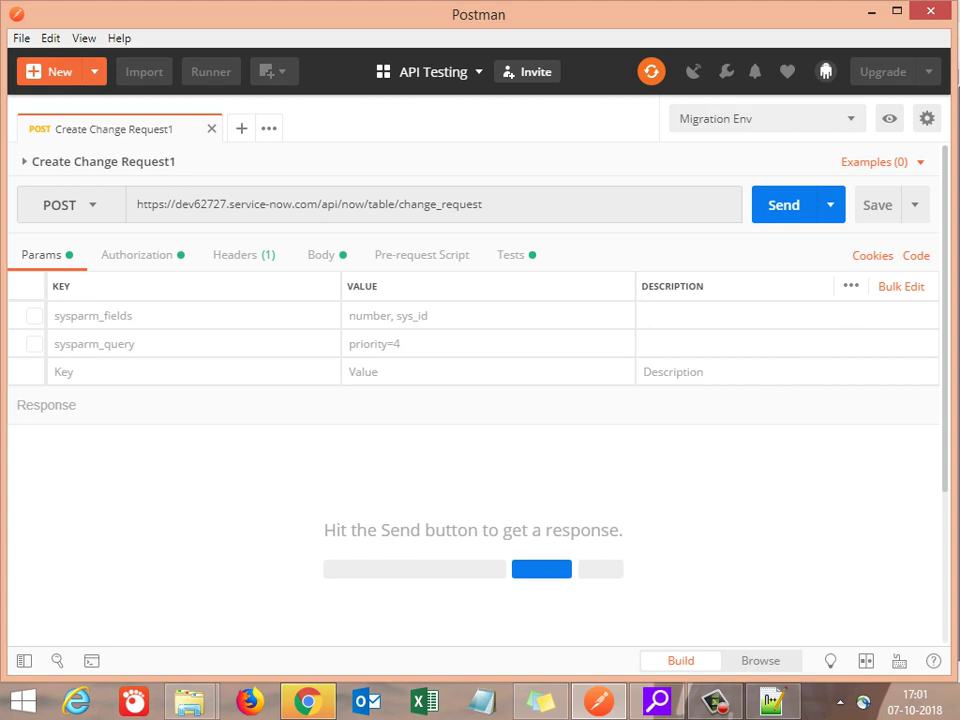
left_click(765, 118)
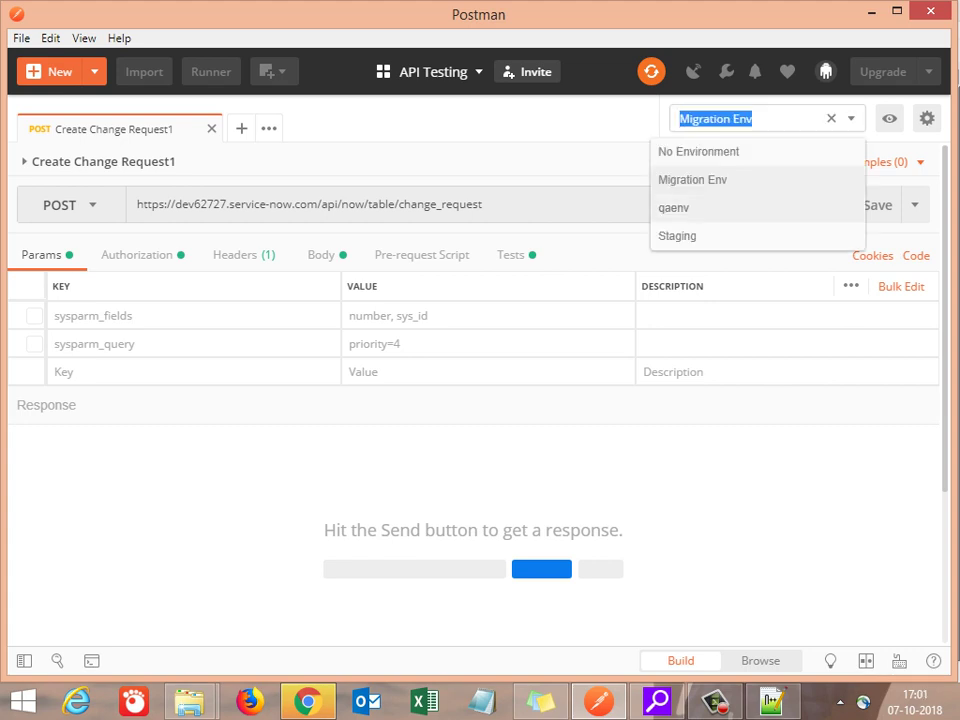
key("Down")
key("Return")
left_click(765, 118)
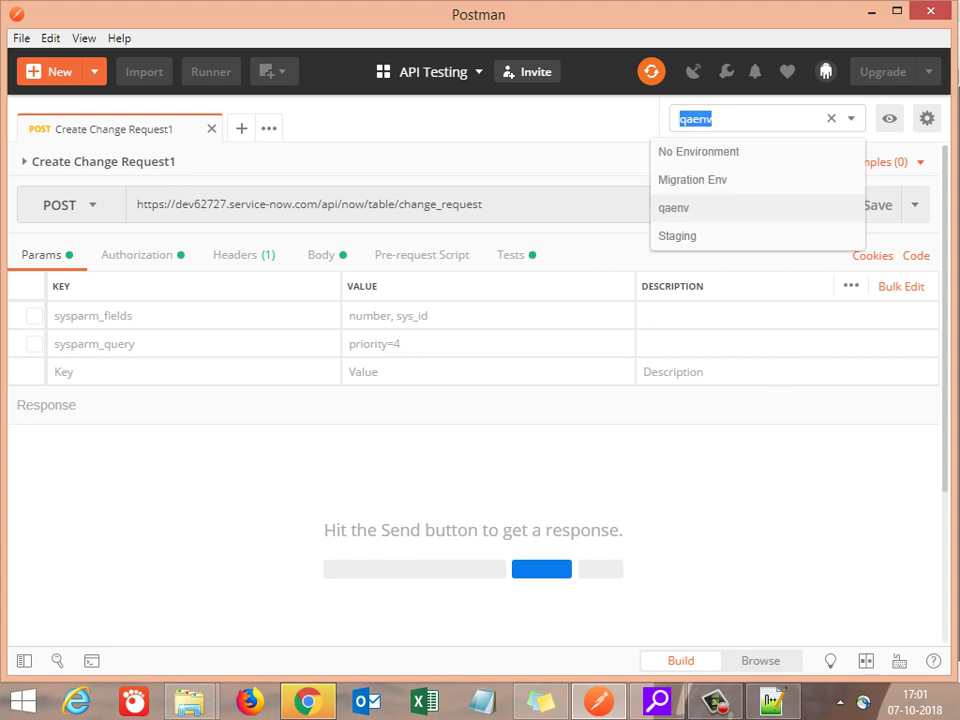
key("Down")
key("Return")
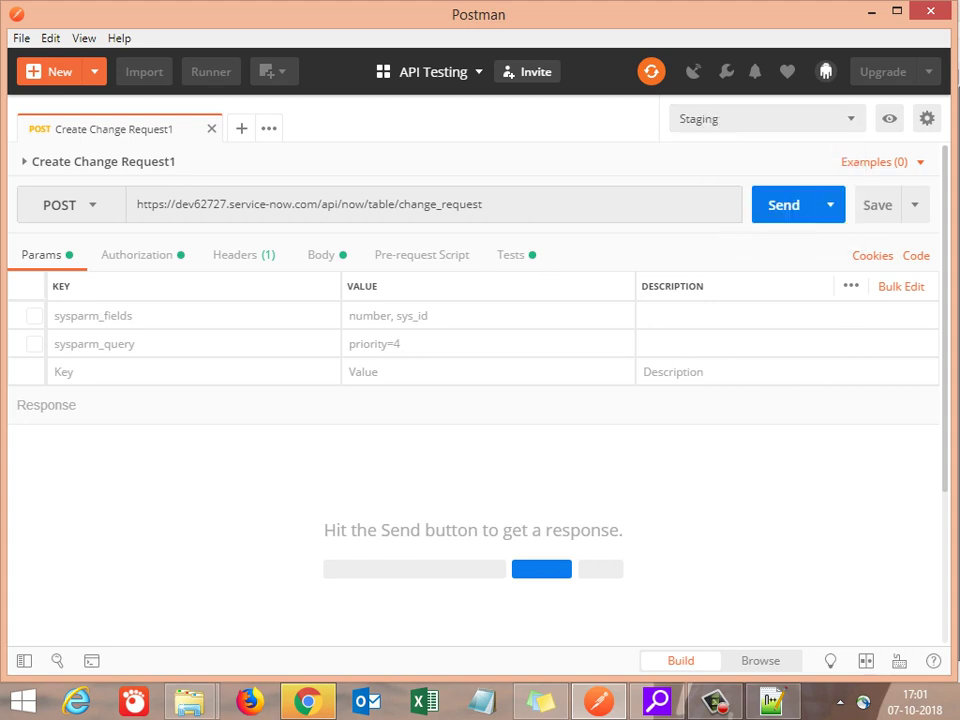
left_click(765, 118)
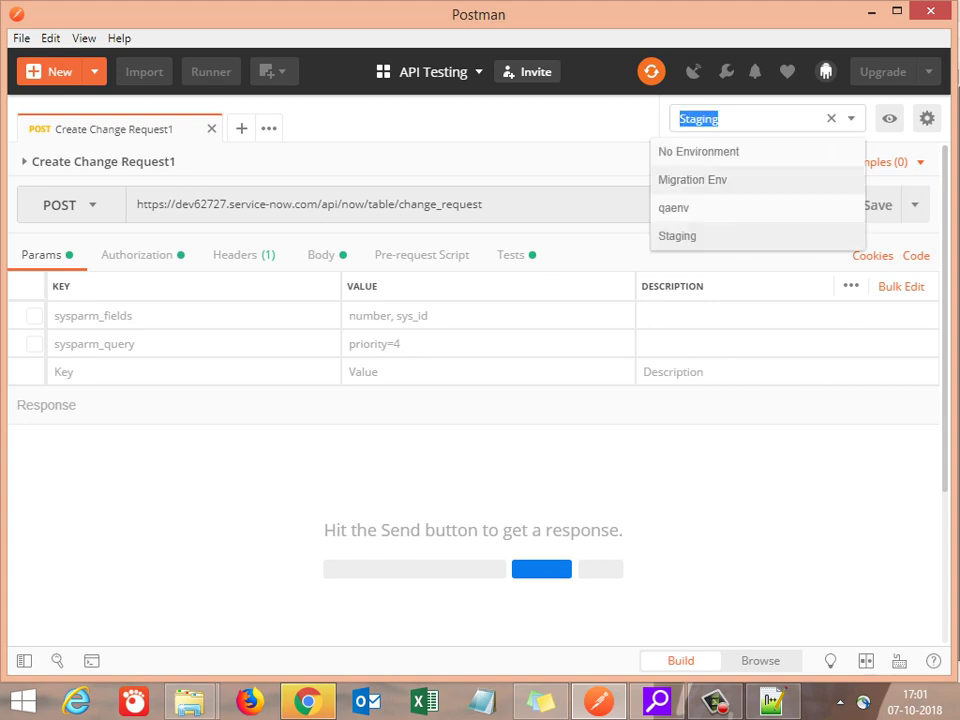
key("Up")
key("Return")
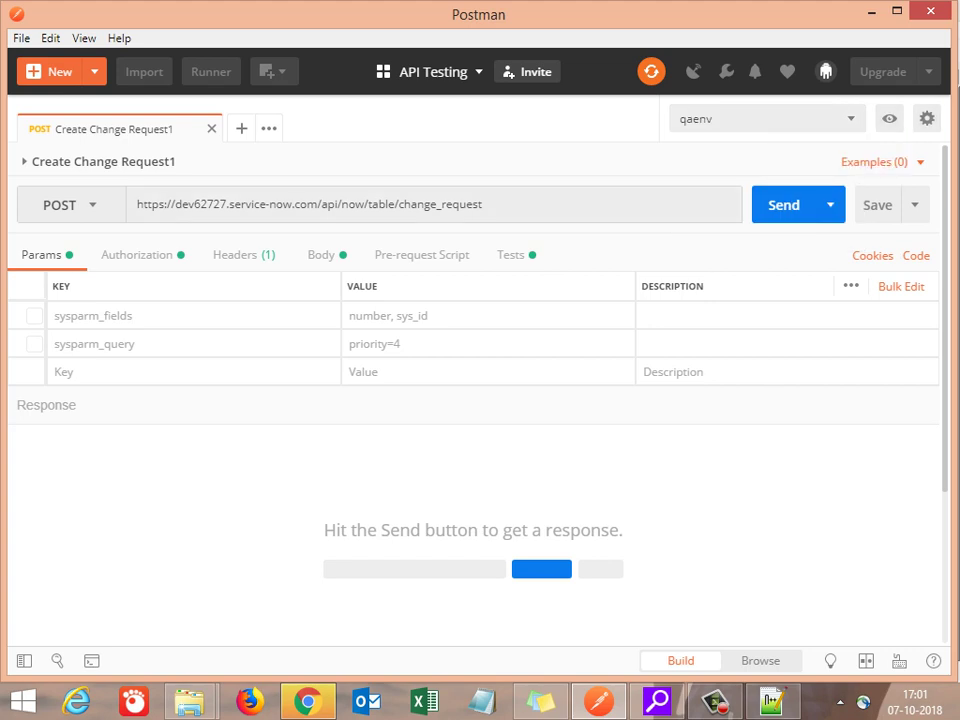
left_click(888, 118)
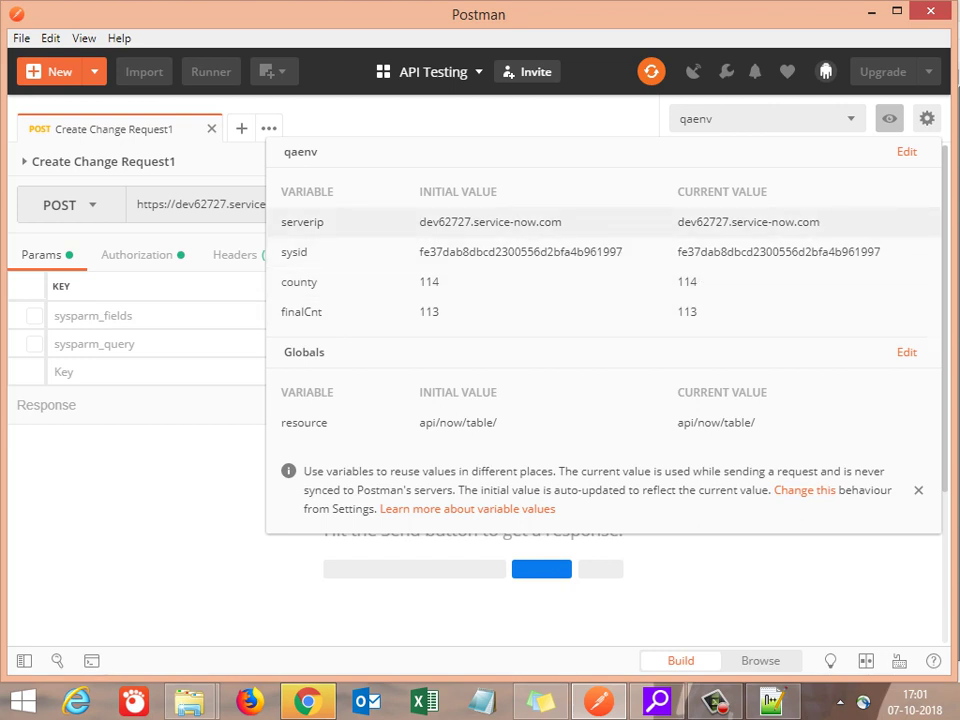
left_click(889, 118)
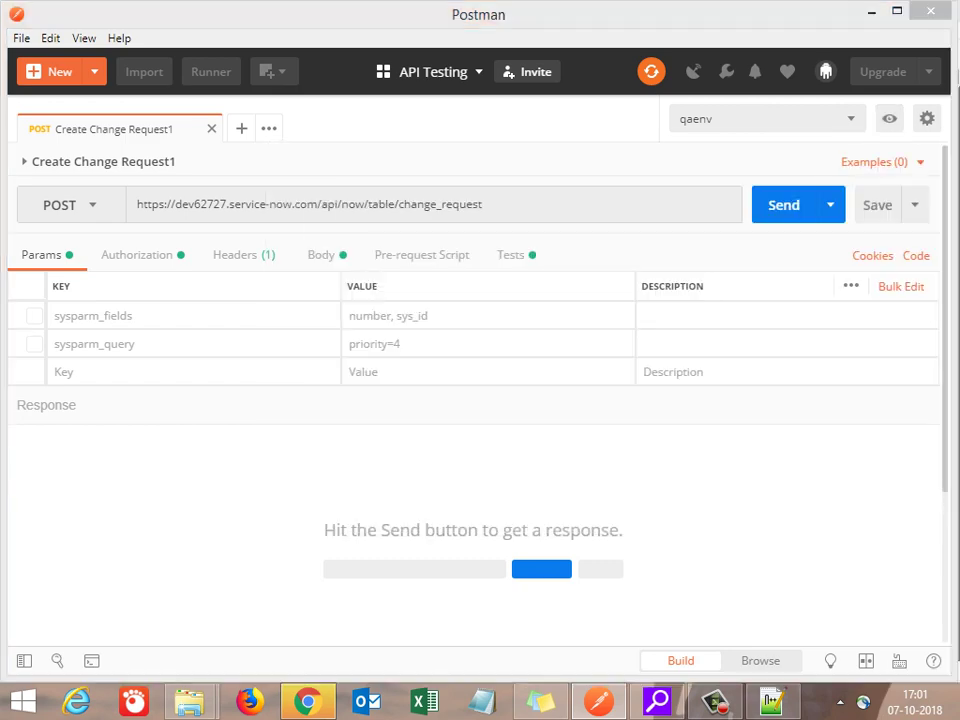
left_click(772, 700)
Step: Rename the repeated 'Global level' heading on line 22 to 'Environmental Variable'
key("Up")
key("Up")
key("Up")
key("Up")
key("Up")
key("Up")
key("Up")
key("Up")
key("Up")
key("Up")
key("Up")
key("Up")
key("Up")
key("Up")
key("Up")
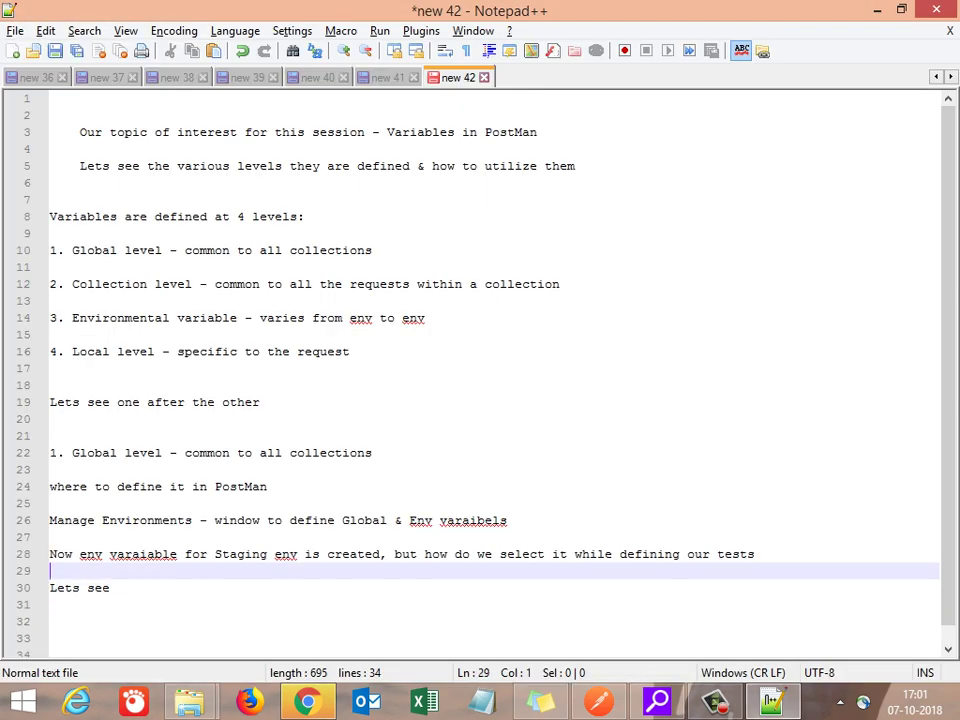
key("Up")
key("Up")
key("Up")
key("Up")
key("Up")
key("Up")
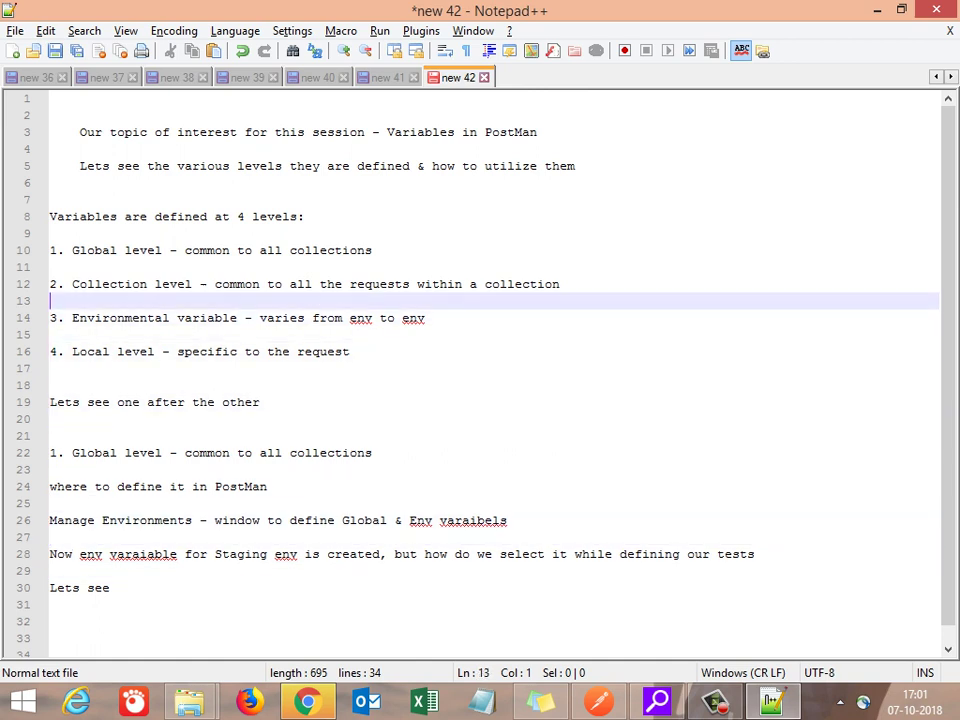
key("Down")
key("Down")
key("Down")
key("Down")
key("Down")
key("Down")
key("Down")
key("Down")
key("Down")
key("Down")
key("Down")
key("Down")
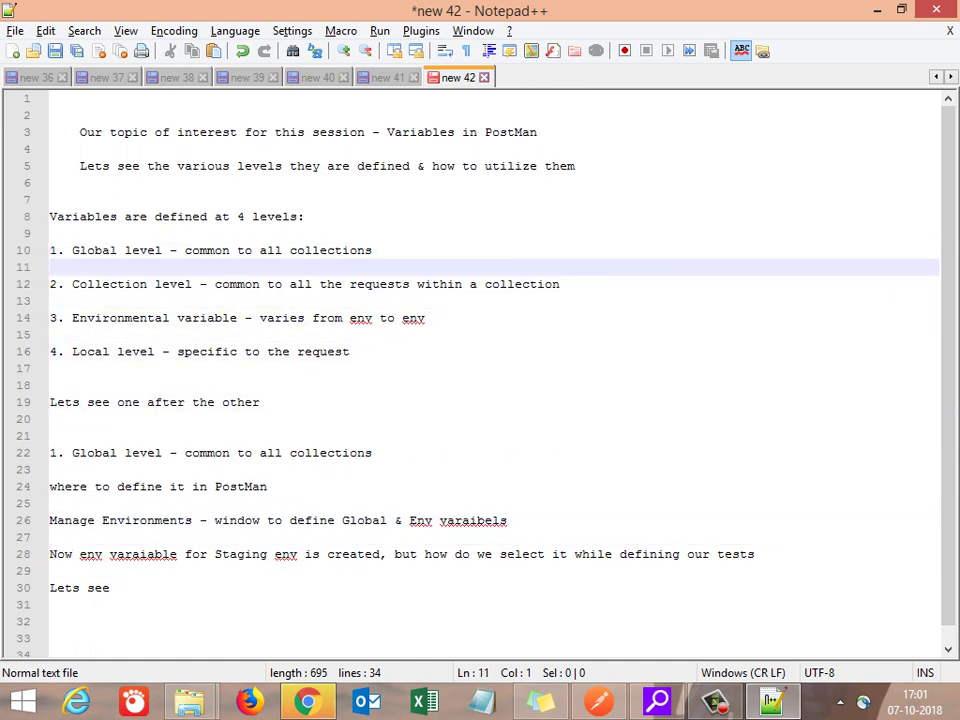
key("Right")
key("Right")
key("Right")
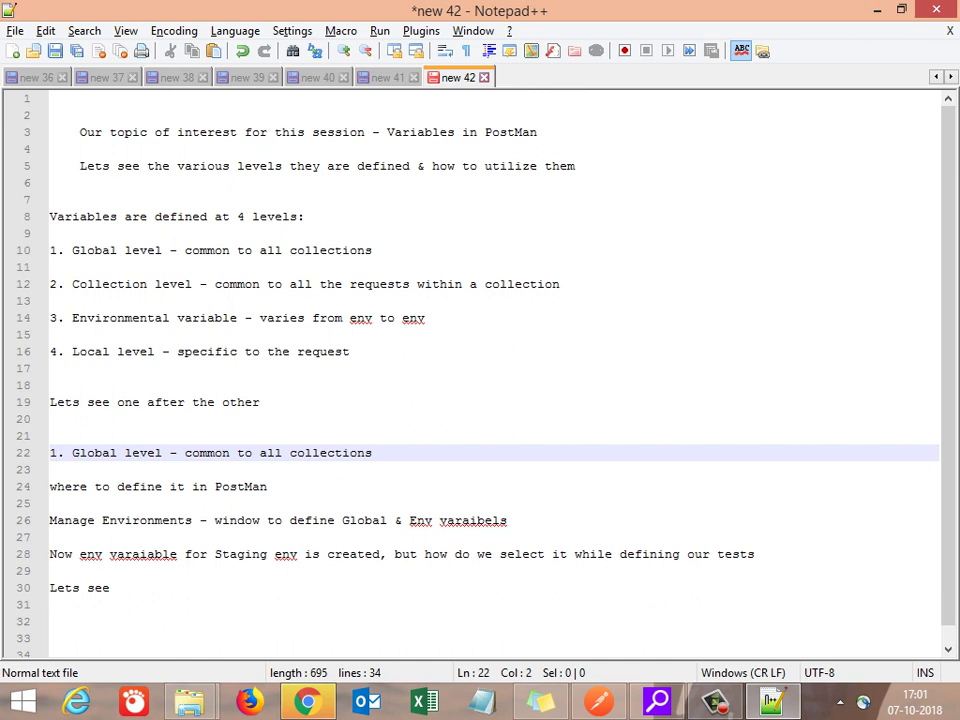
key("shift+Right")
key("shift+Right")
key("shift+Right")
key("shift+Right")
key("shift+Right")
key("shift+Right")
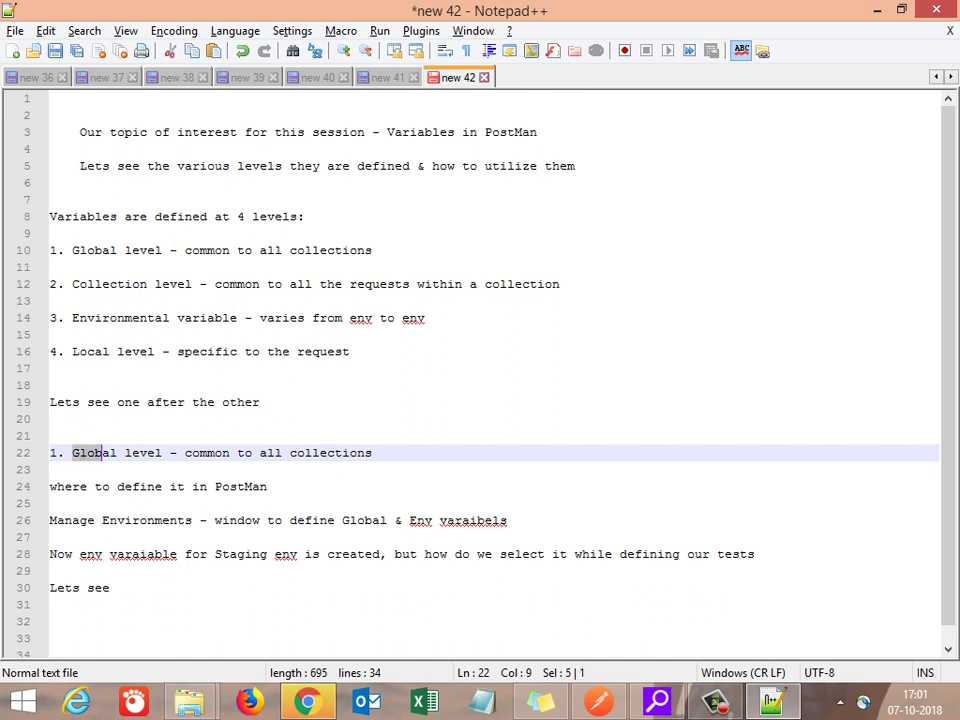
type("Env")
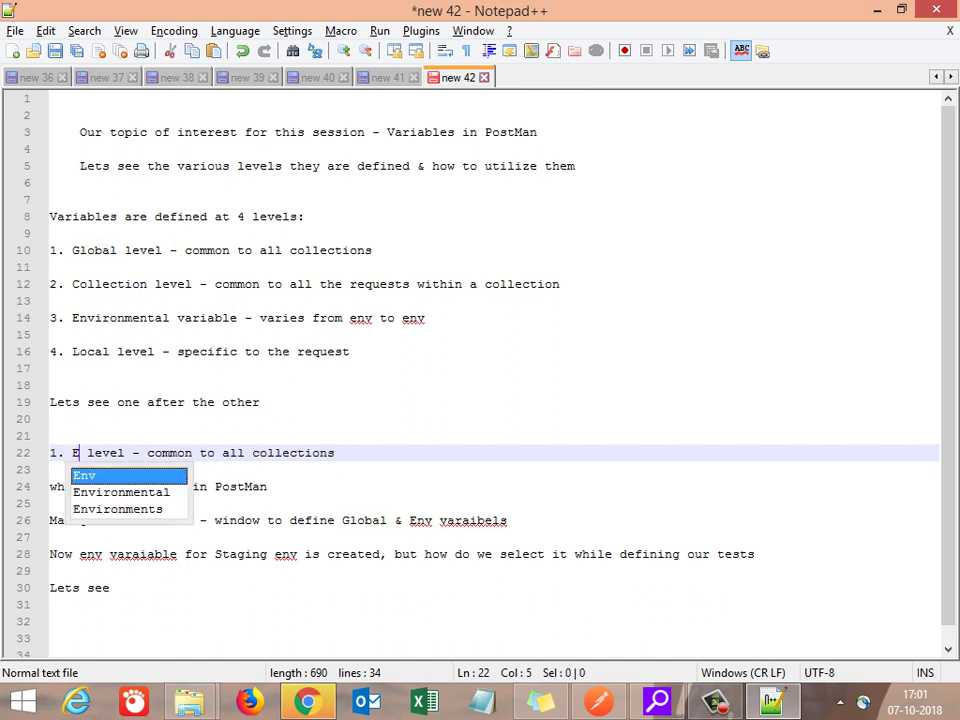
key("BackSpace")
type("ironmenty")
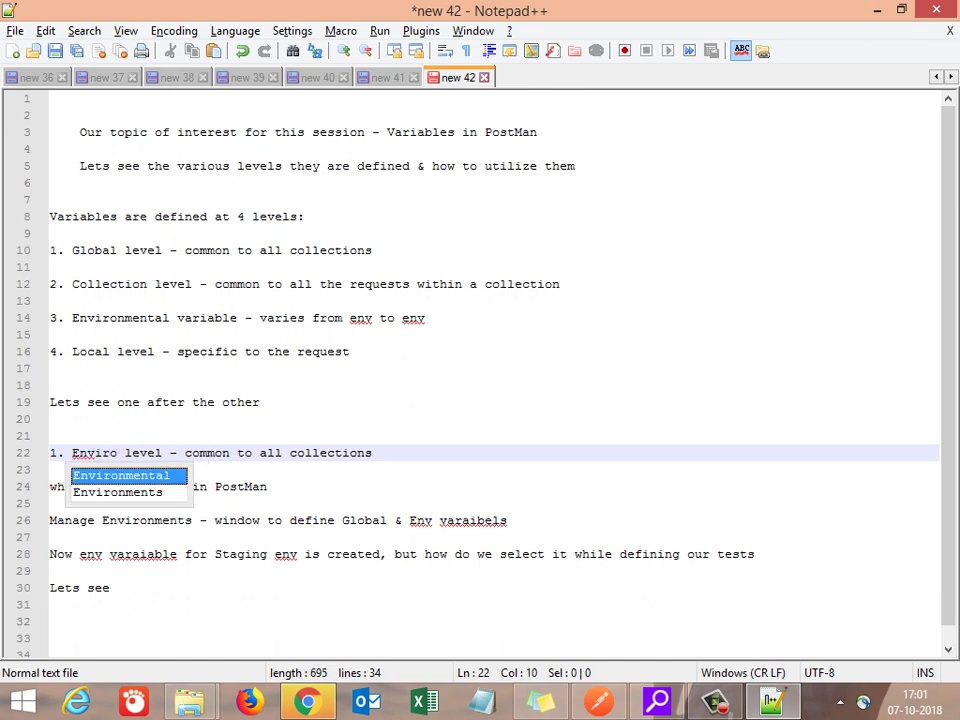
key("BackSpace")
type("al")
key("Delete")
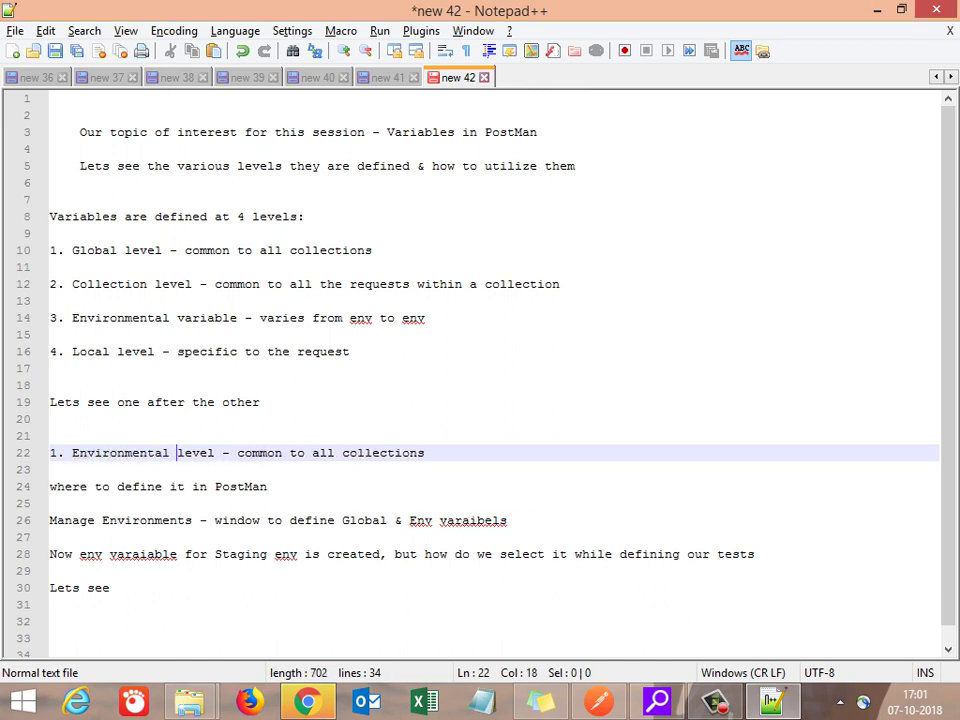
key("Delete")
key("Delete")
key("Delete")
key("Delete")
key("Delete")
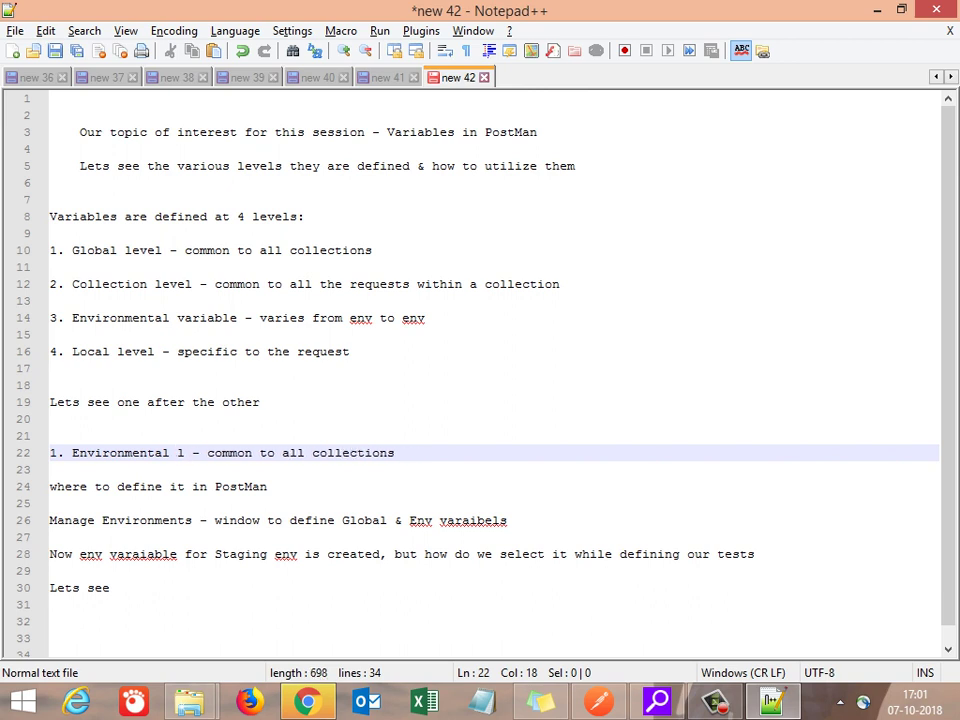
type("Variabl;e")
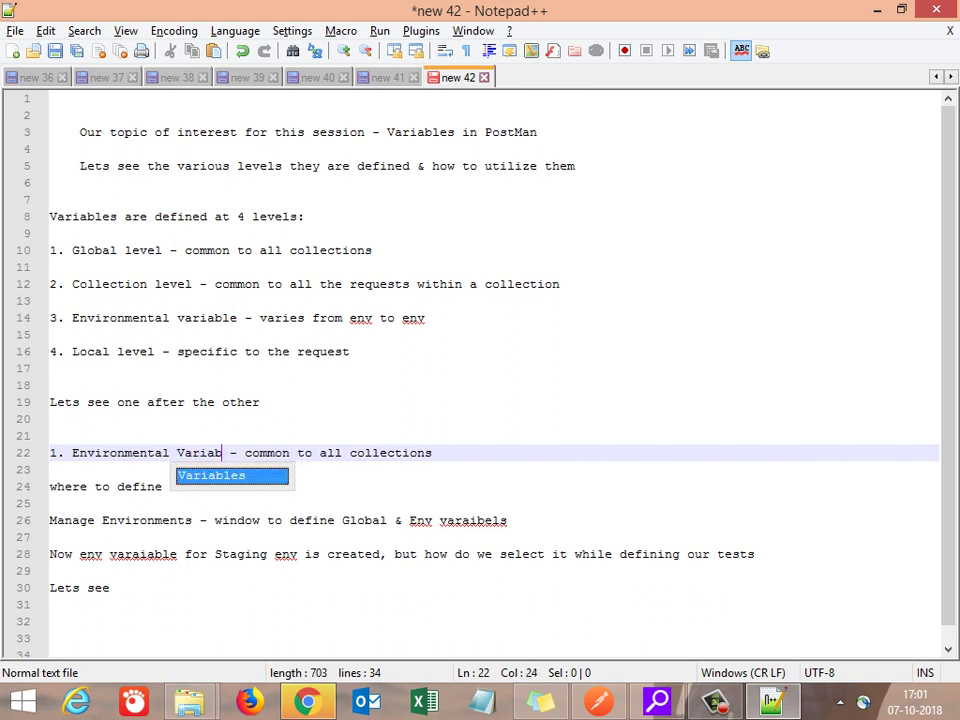
key("BackSpace")
key("BackSpace")
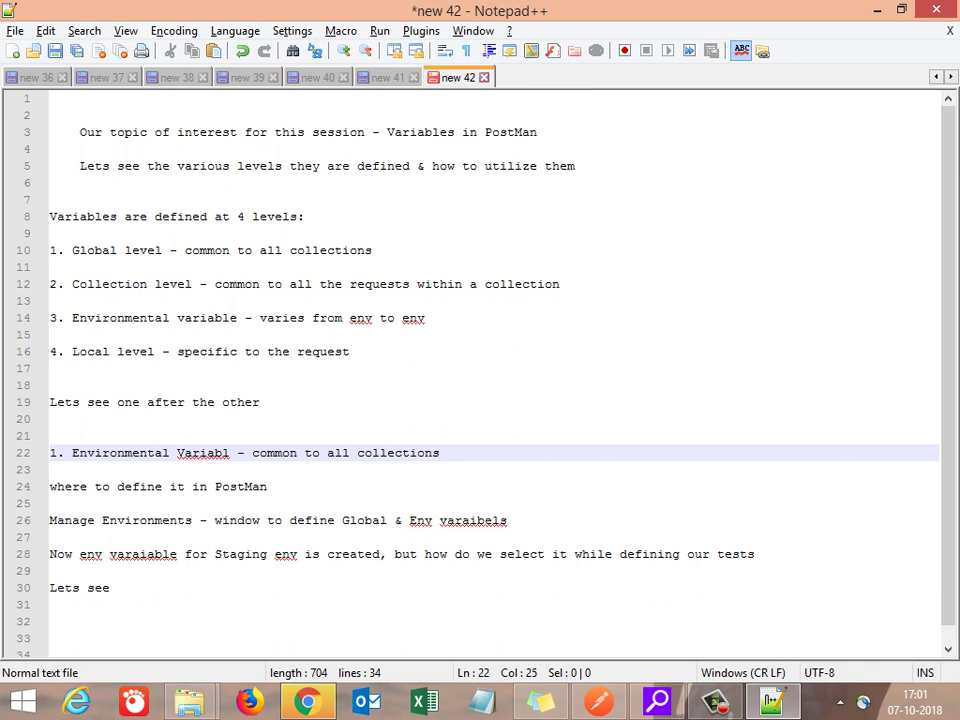
type("e")
key("Escape")
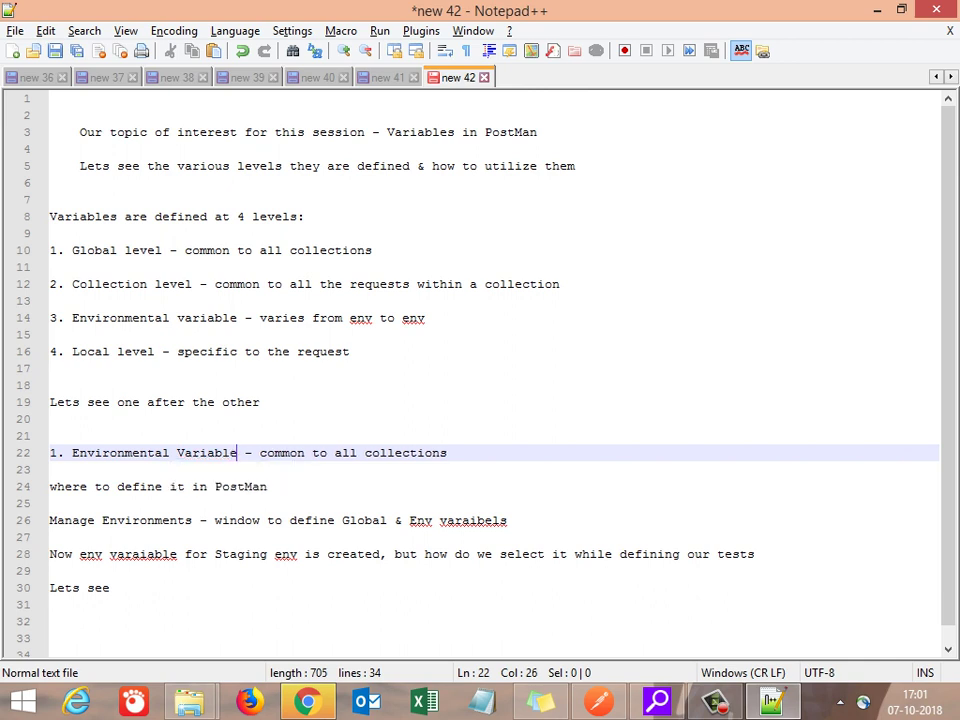
Step: Add blank lines after 'Lets see'
key("Down")
key("Down")
key("Down")
key("Down")
key("Down")
key("Down")
key("Down")
left_click(110, 588)
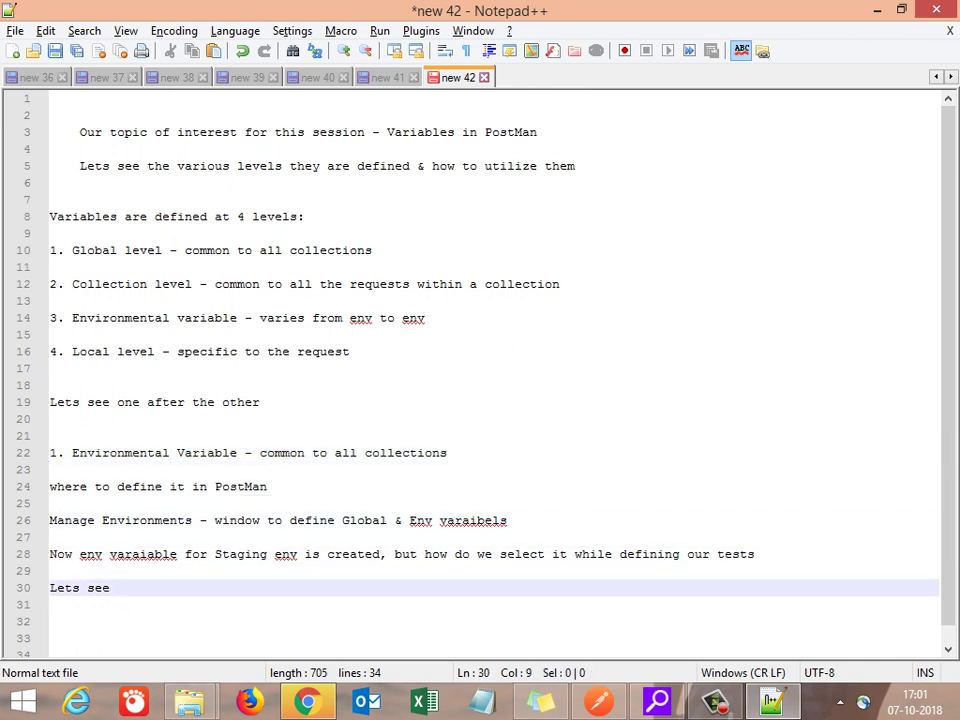
key("Return")
key("Return")
key("Return")
key("Return")
key("Return")
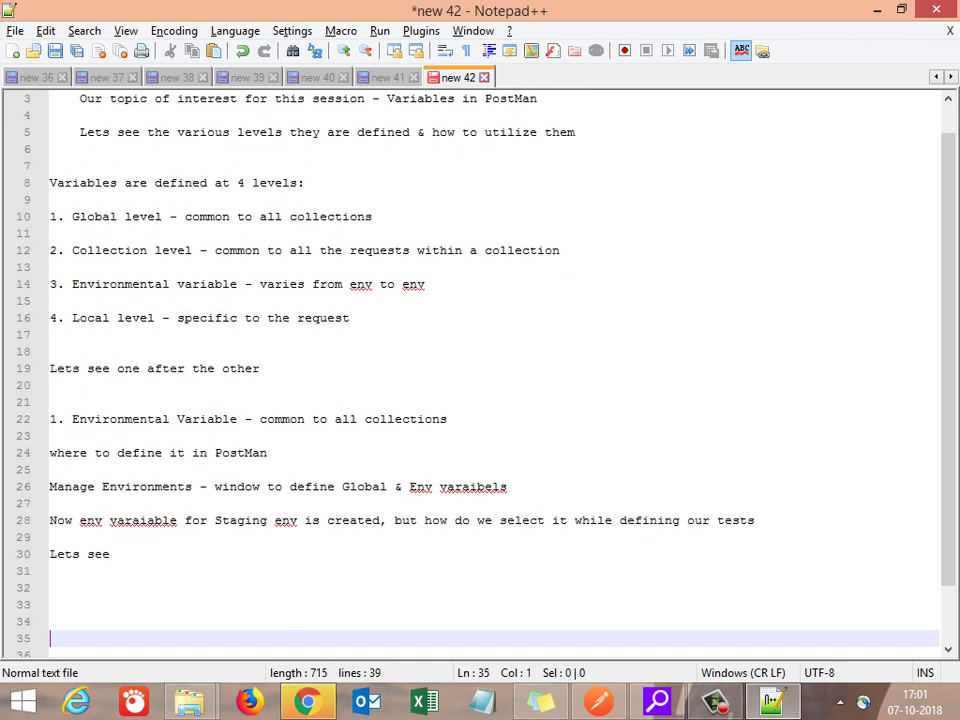
Step: Copy the Global level line and paste it as a new heading on line 34
key("Up")
key("Up")
key("Up")
key("Up")
key("Up")
key("Up")
key("Up")
key("Up")
key("Up")
key("Up")
key("Up")
key("Up")
key("Up")
key("Up")
key("Up")
key("Up")
key("Up")
key("Up")
key("Up")
key("Up")
key("Up")
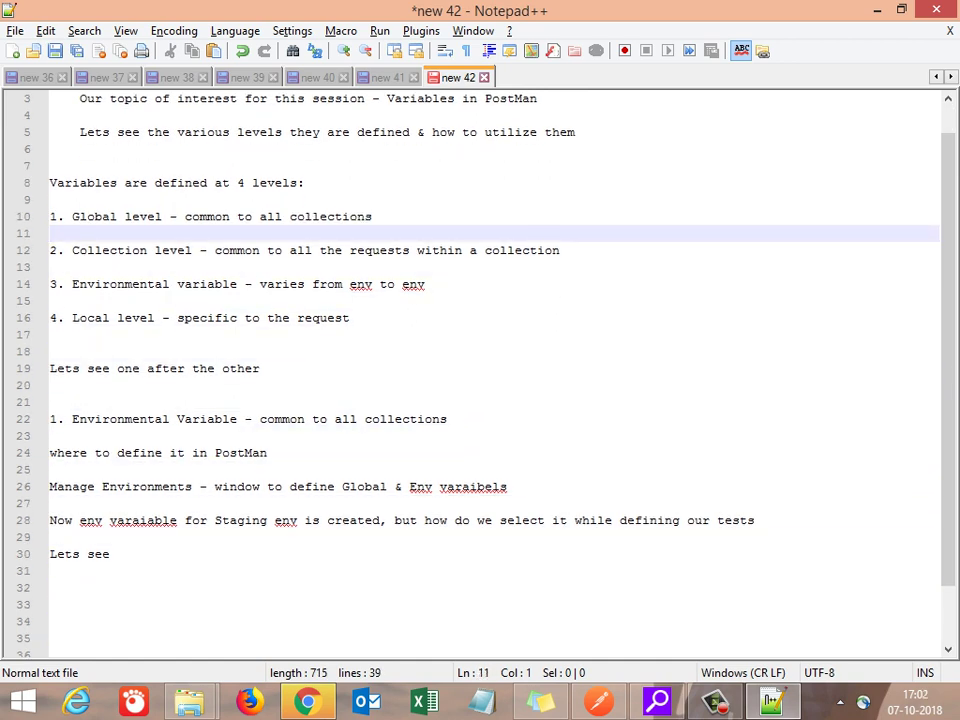
key("shift+End")
key("ctrl+c")
key("Down")
key("Down")
key("Down")
key("Down")
key("Down")
key("Down")
key("Down")
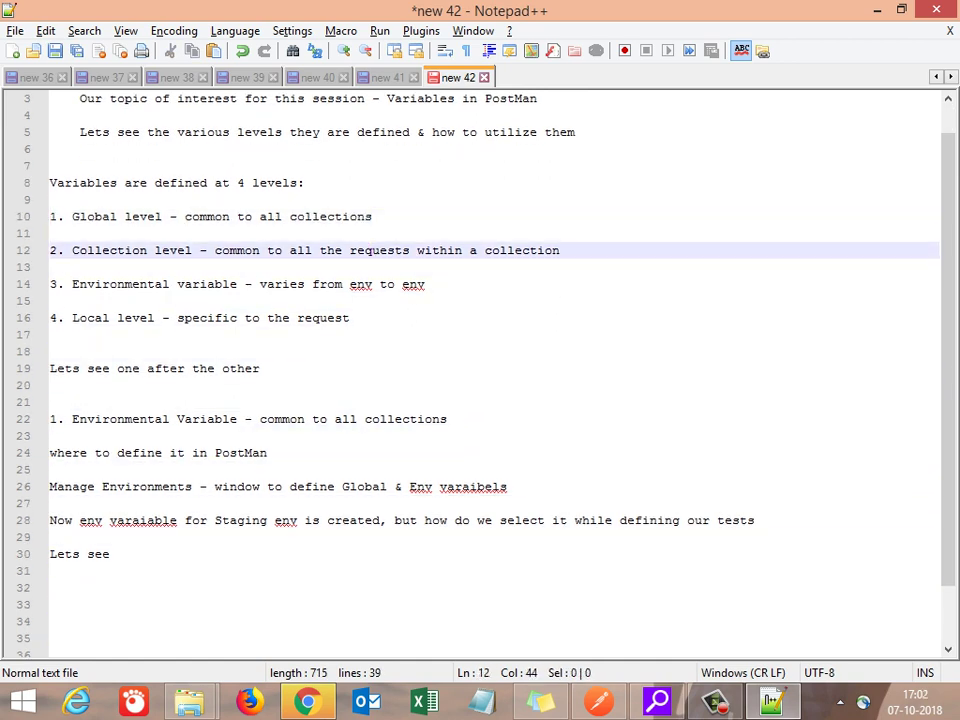
key("Down")
key("Down")
key("Down")
key("Down")
key("Down")
key("Down")
key("Down")
key("Down")
key("Down")
key("Down")
key("Down")
key("Down")
key("Down")
key("Down")
key("Down")
key("Down")
key("Down")
key("Down")
key("Up")
key("ctrl+v")
key("Return")
key("Return")
key("Return")
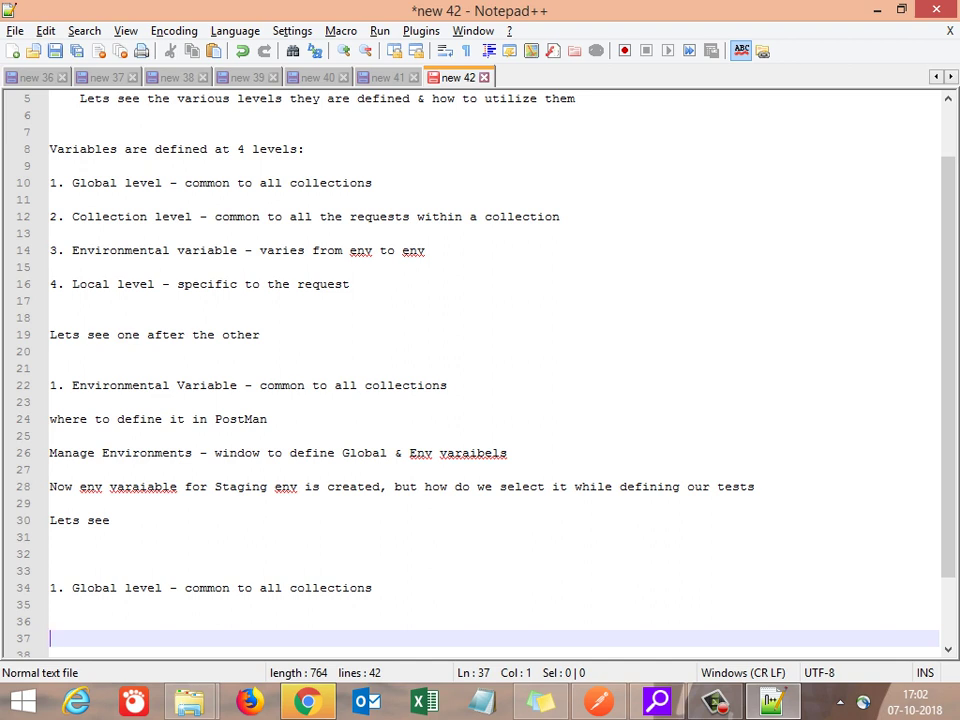
Step: Copy the 'where to define it in PostMan' line and paste it on line 36
key("Up")
key("Up")
key("Up")
key("Up")
key("Up")
key("Up")
key("Up")
key("Up")
key("Up")
key("Up")
key("Up")
key("Up")
key("Up")
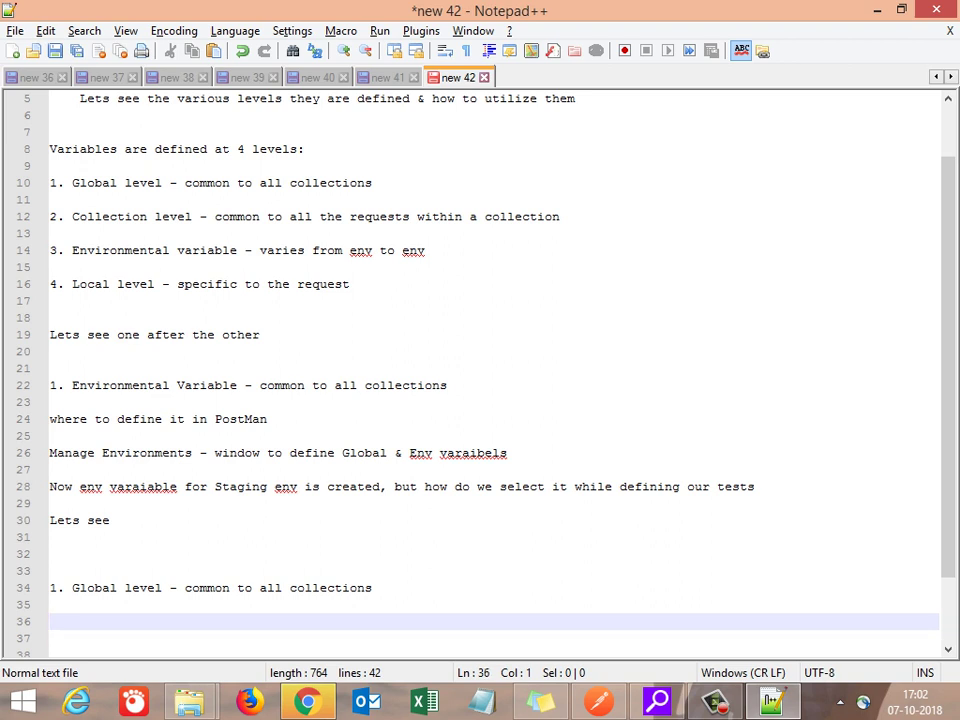
key("shift+End")
key("ctrl+c")
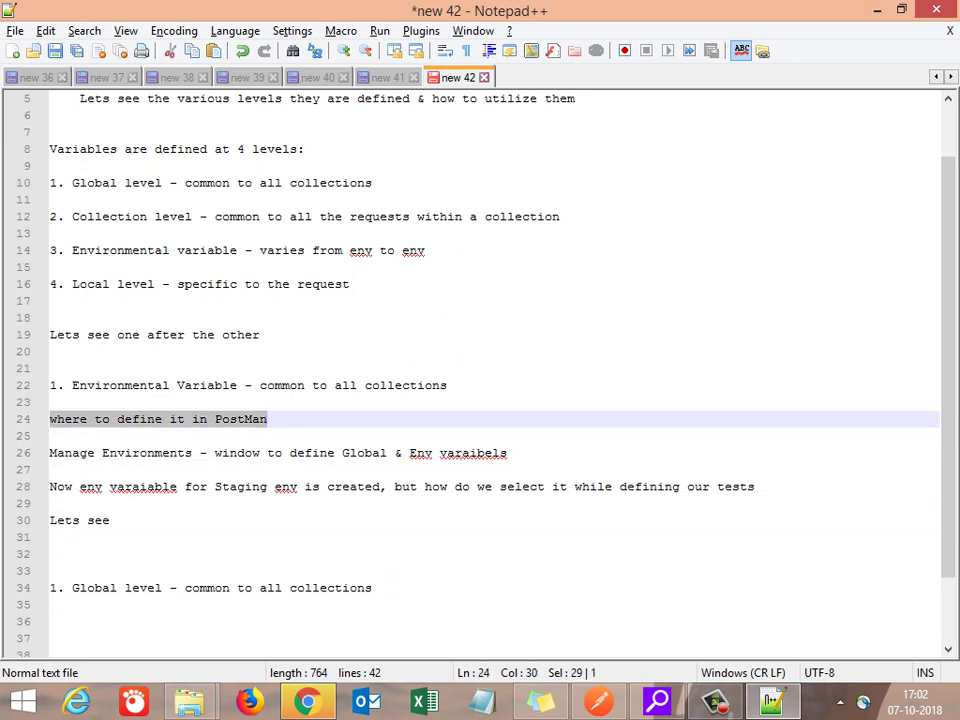
key("ctrl+Down")
key("Down")
key("Down")
key("Down")
key("Down")
key("Down")
key("Down")
key("Down")
key("Down")
key("Down")
key("Down")
key("Down")
key("Down")
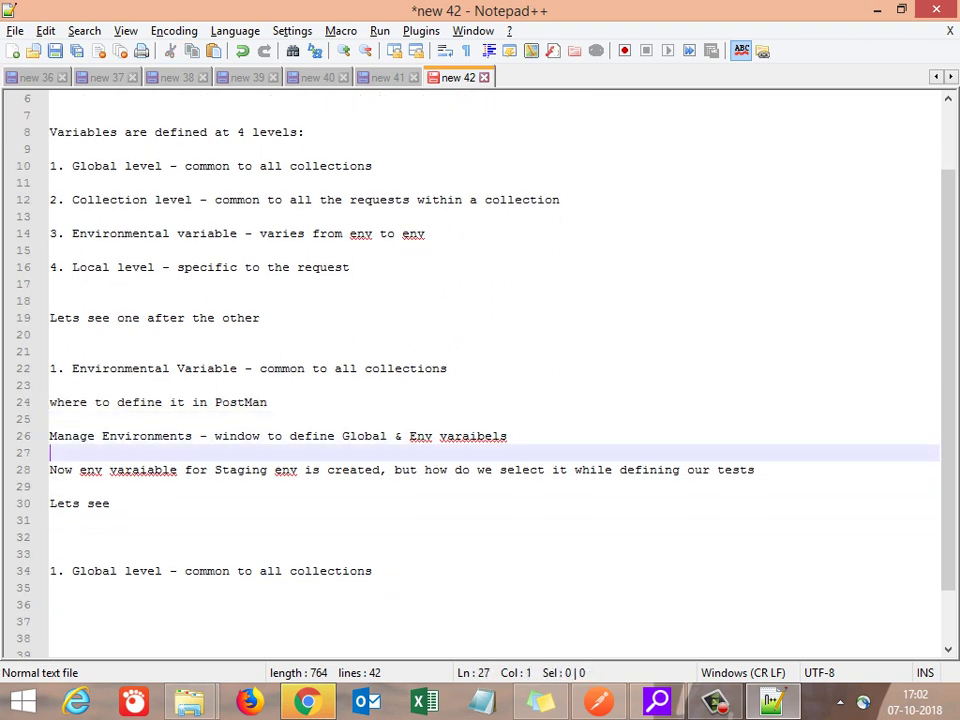
key("ctrl+v")
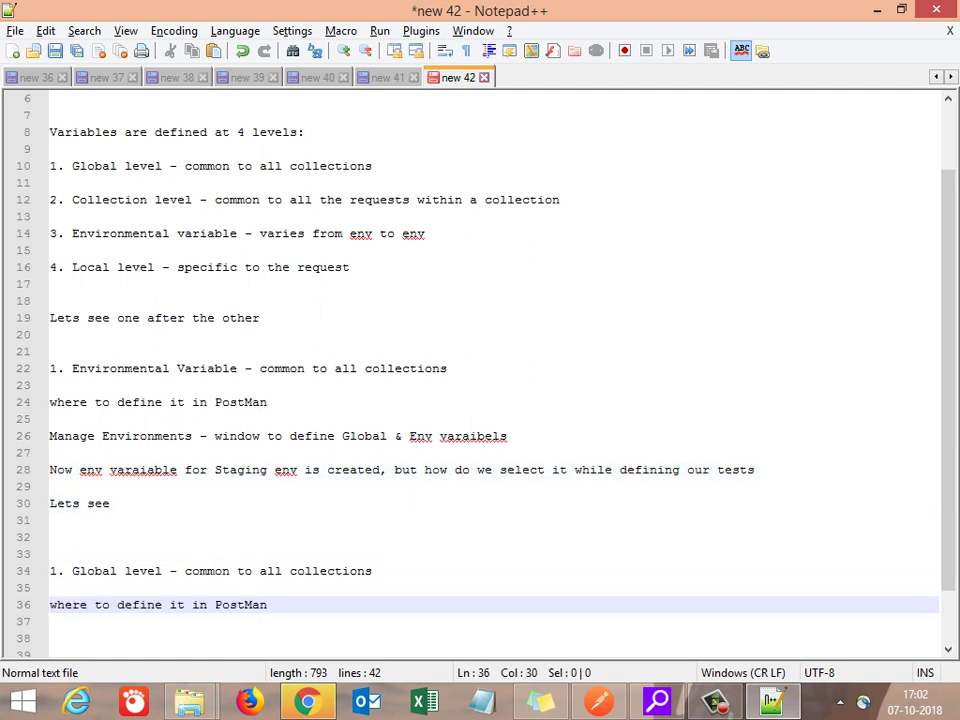
Step: Copy the Manage Environments line and paste it on line 37
key("Up")
key("Up")
key("Up")
key("Up")
key("Up")
key("Up")
key("Up")
key("Up")
key("Up")
key("Up")
key("Up")
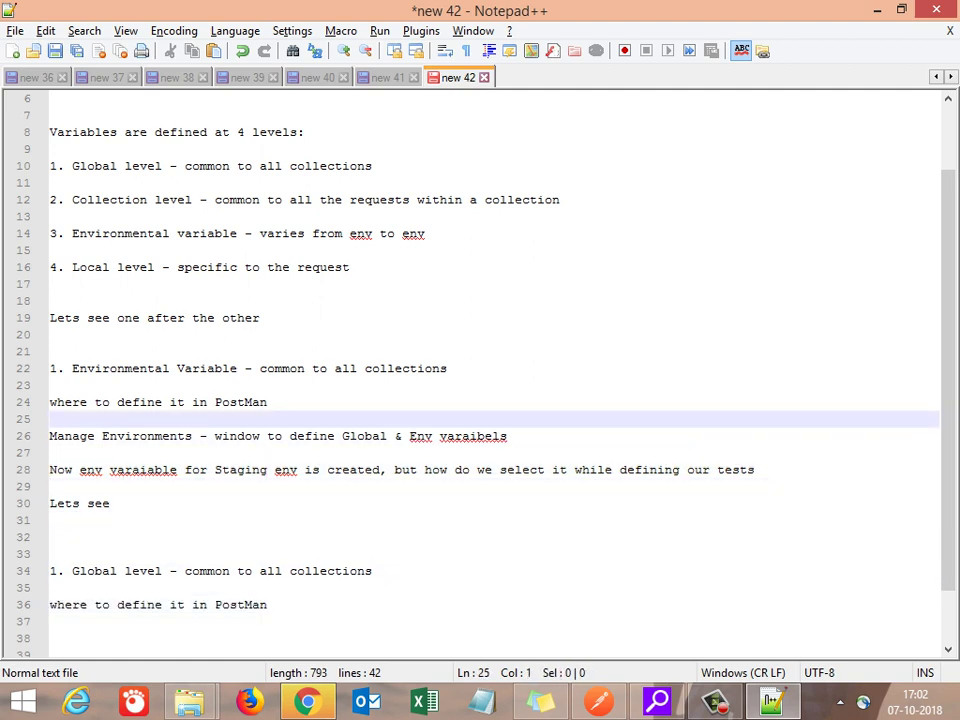
key("Down")
key("End")
key("shift+Home")
key("ctrl+c")
key("Down")
key("Down")
key("Down")
key("Down")
key("Down")
key("Down")
key("Down")
key("Down")
key("Down")
key("Down")
key("Down")
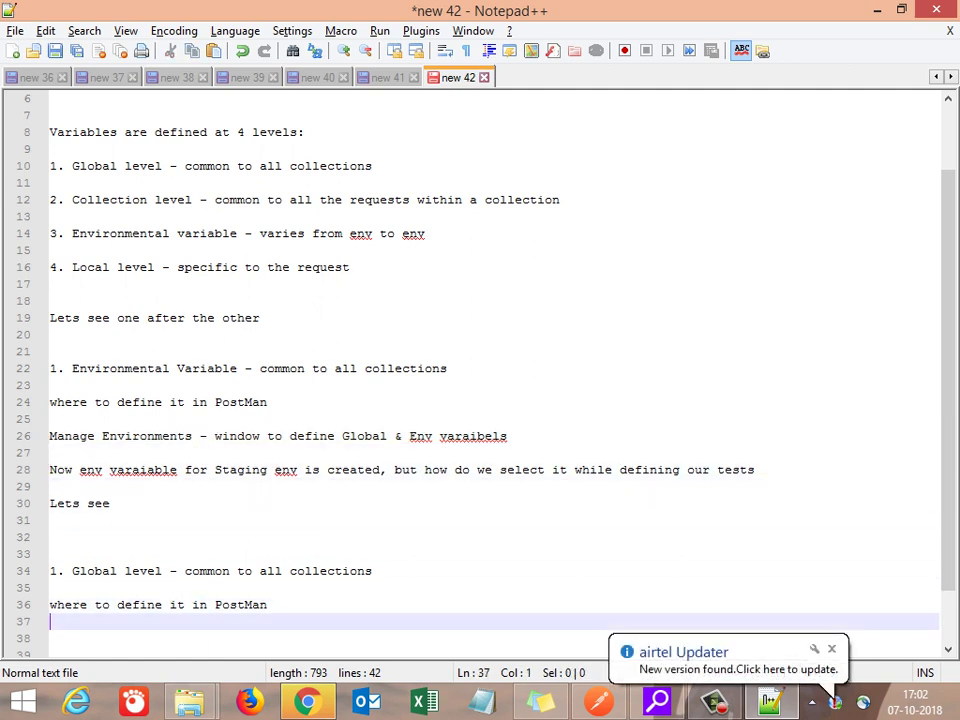
key("ctrl+v")
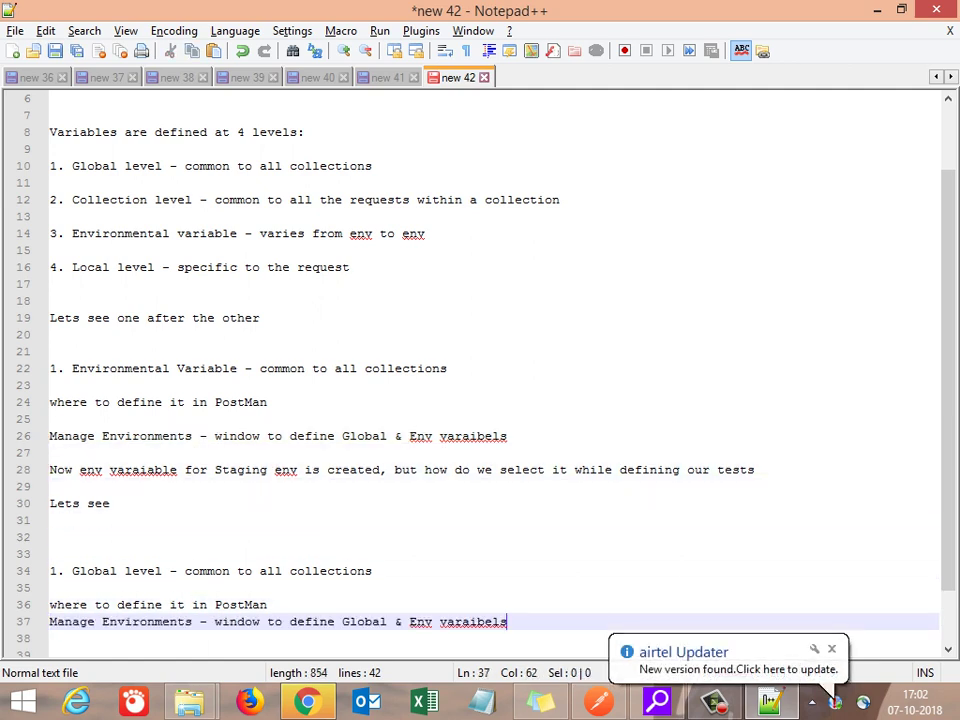
key("Return")
key("Return")
key("alt+Tab")
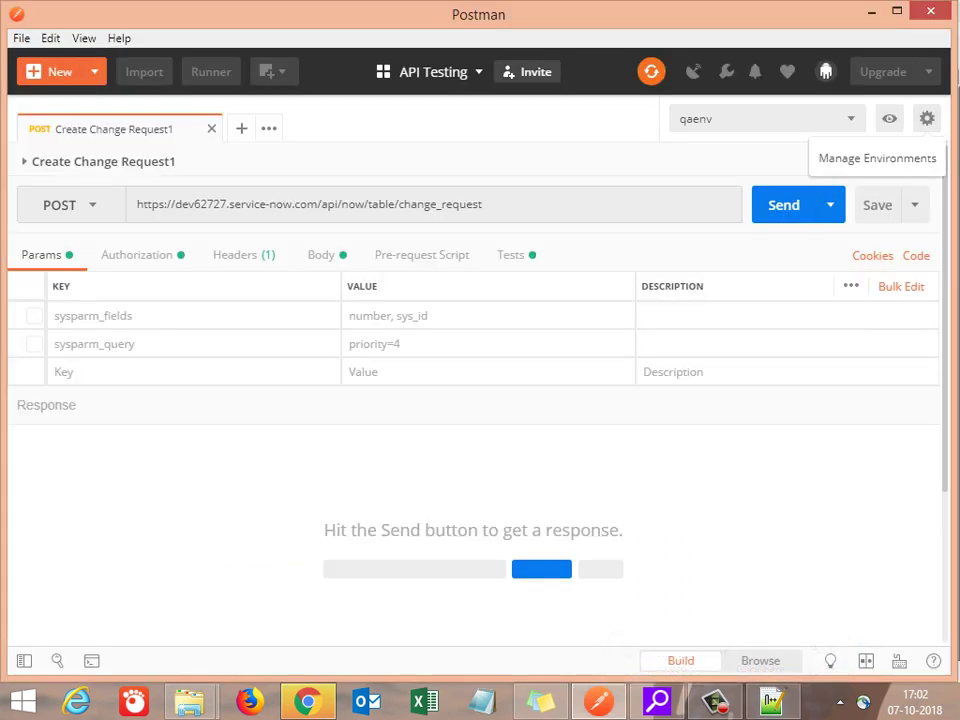
Step: Show the Globals list in Manage Environments and add a new variable named resource1
left_click(927, 118)
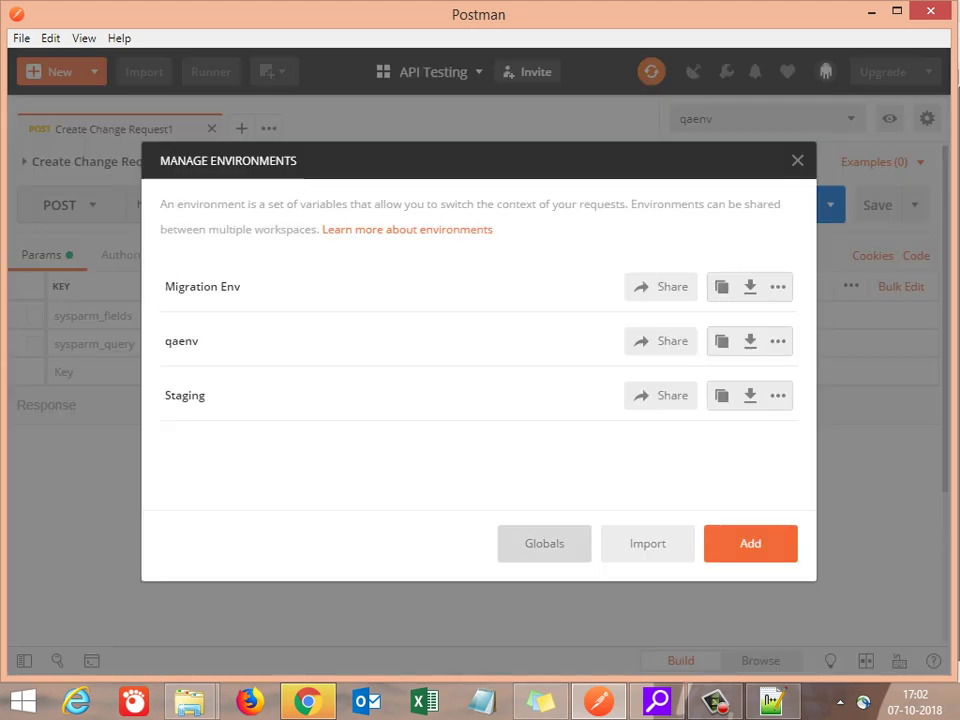
left_click(544, 543)
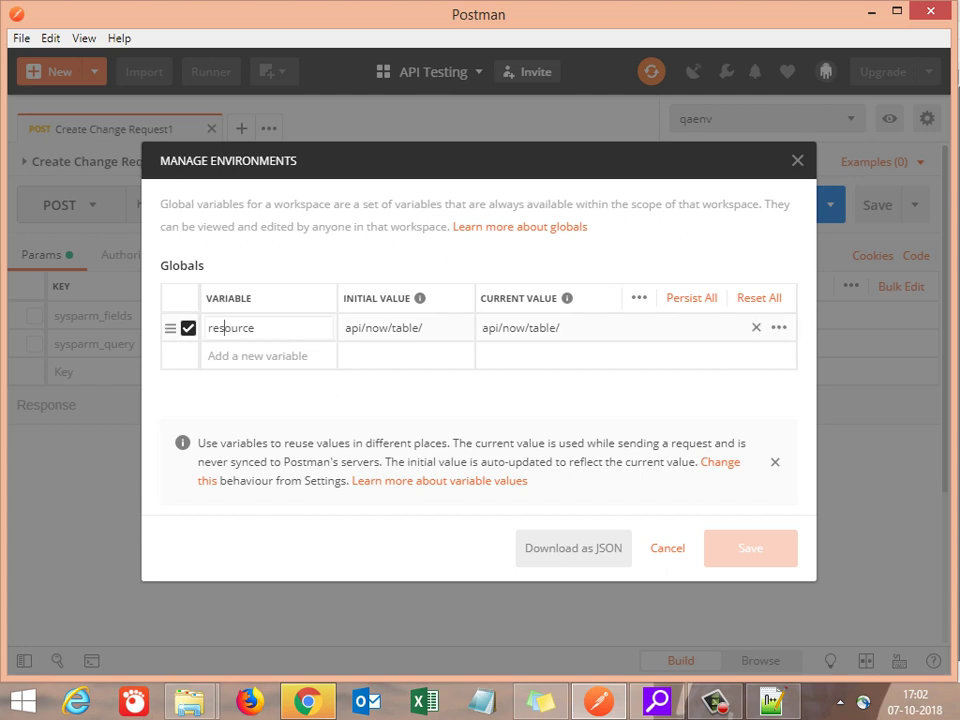
double_click(225, 328)
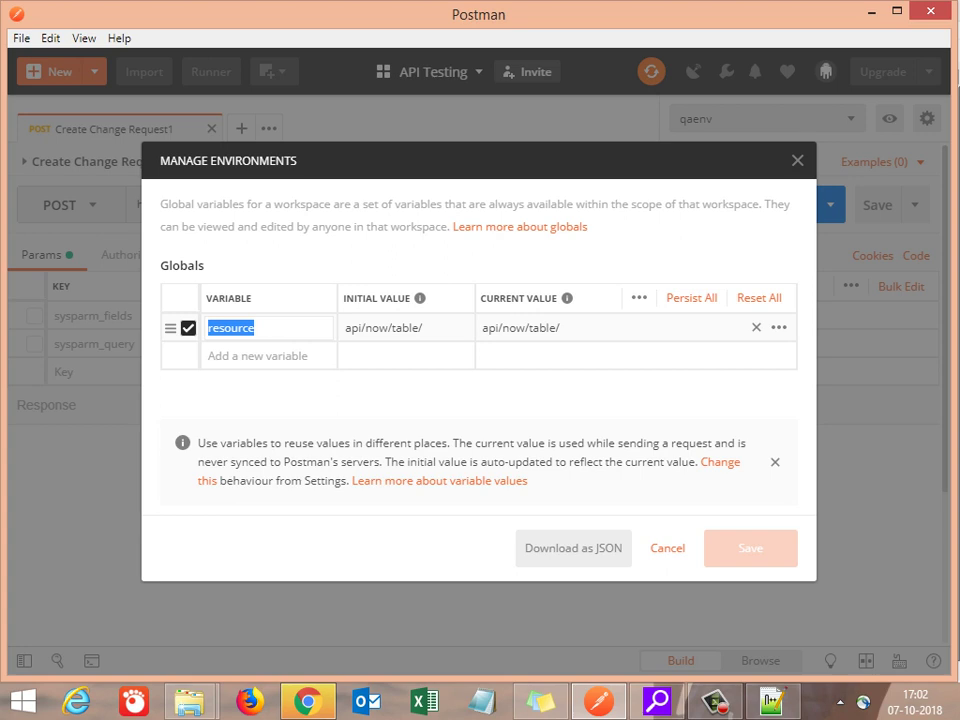
left_click(240, 356)
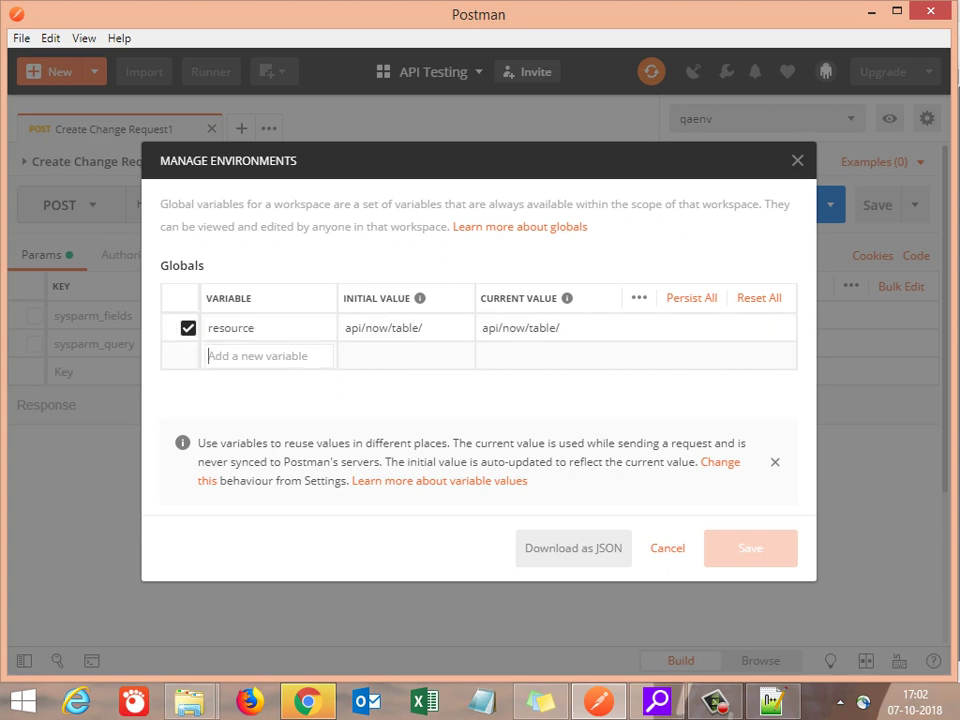
type("r")
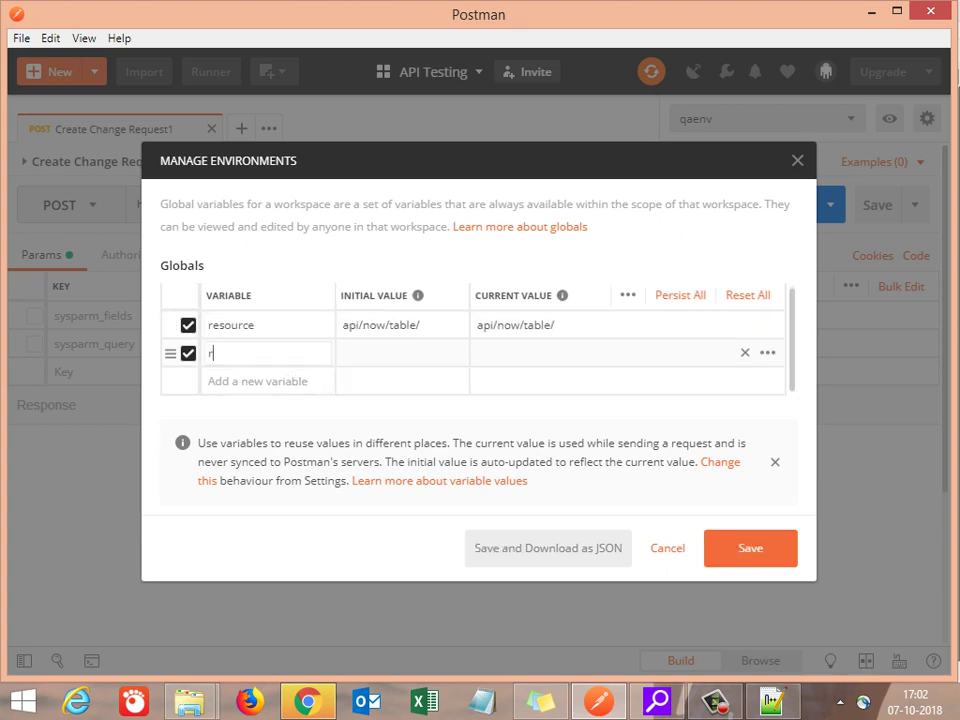
type("esource")
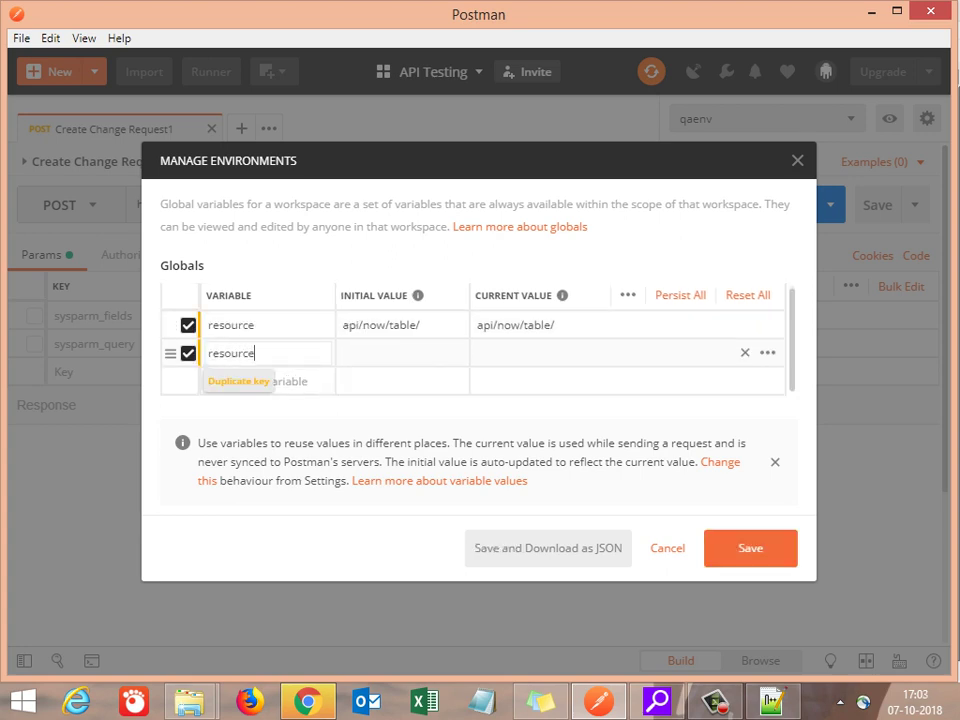
type("1")
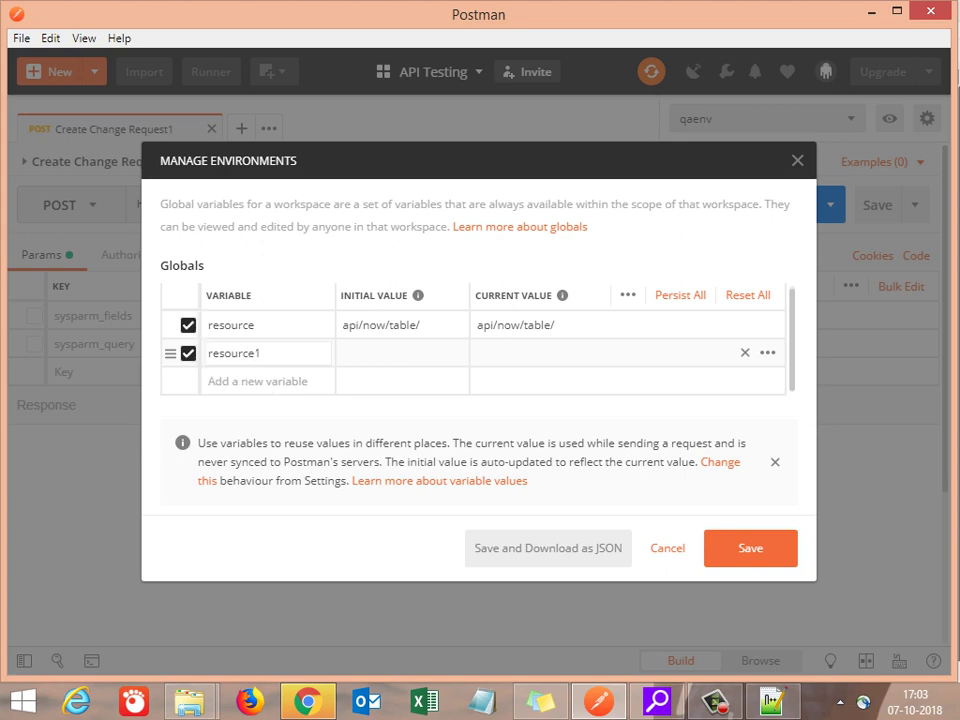
key("Tab")
Step: Paste resource's api/now/table/ value into resource1's fields, then delete resource1
left_click(357, 325)
double_click(357, 325)
left_click(357, 325)
triple_click(357, 325)
key("ctrl+c")
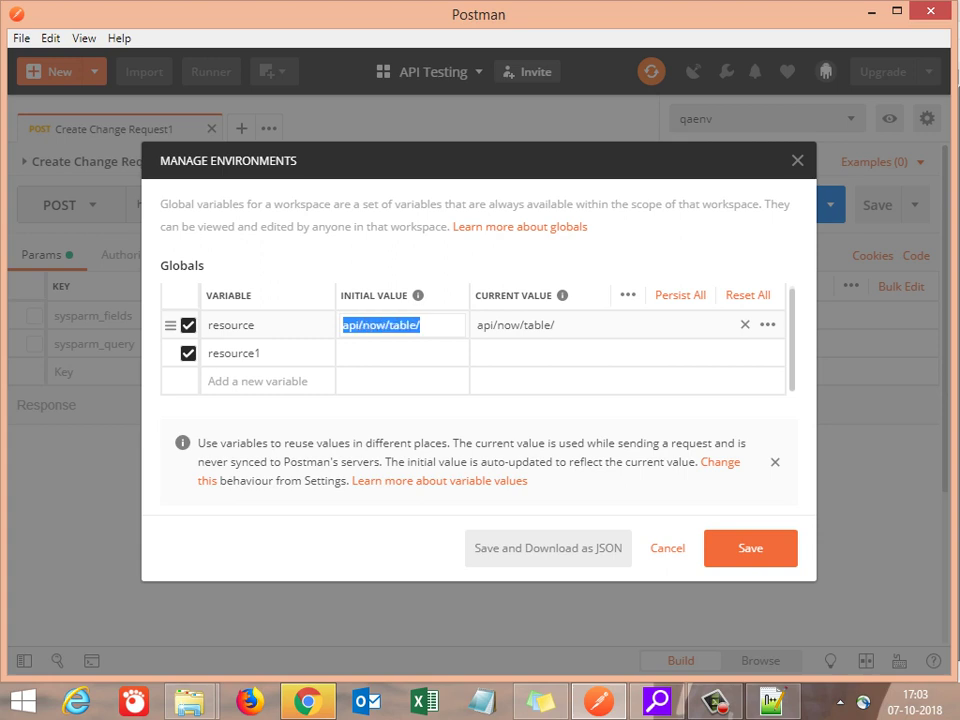
left_click(400, 353)
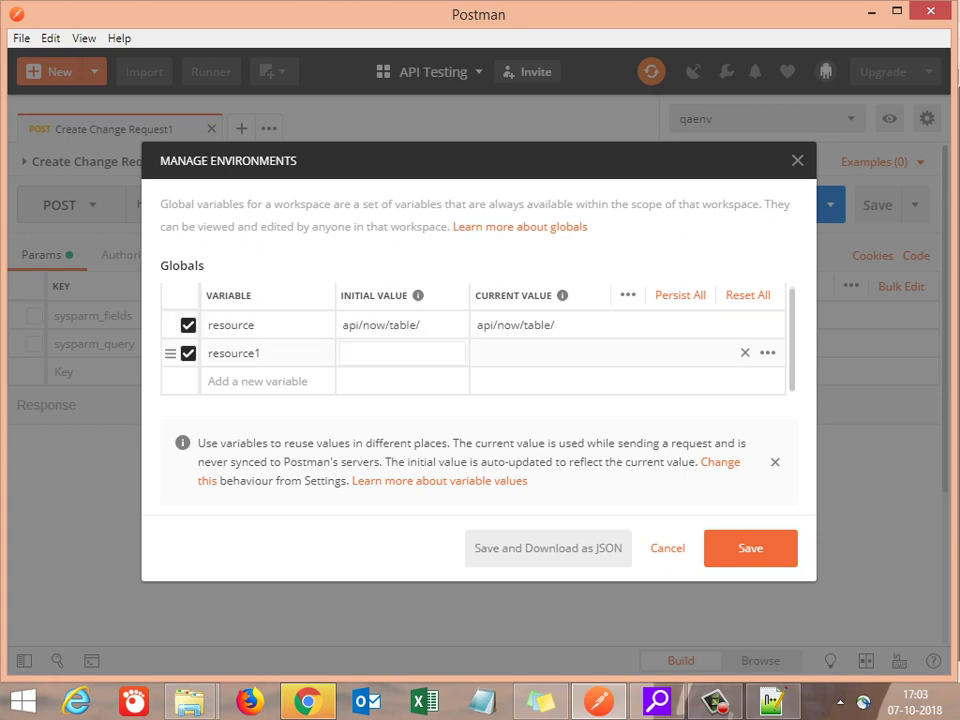
key("ctrl+v")
left_click(528, 353)
key("ctrl+v")
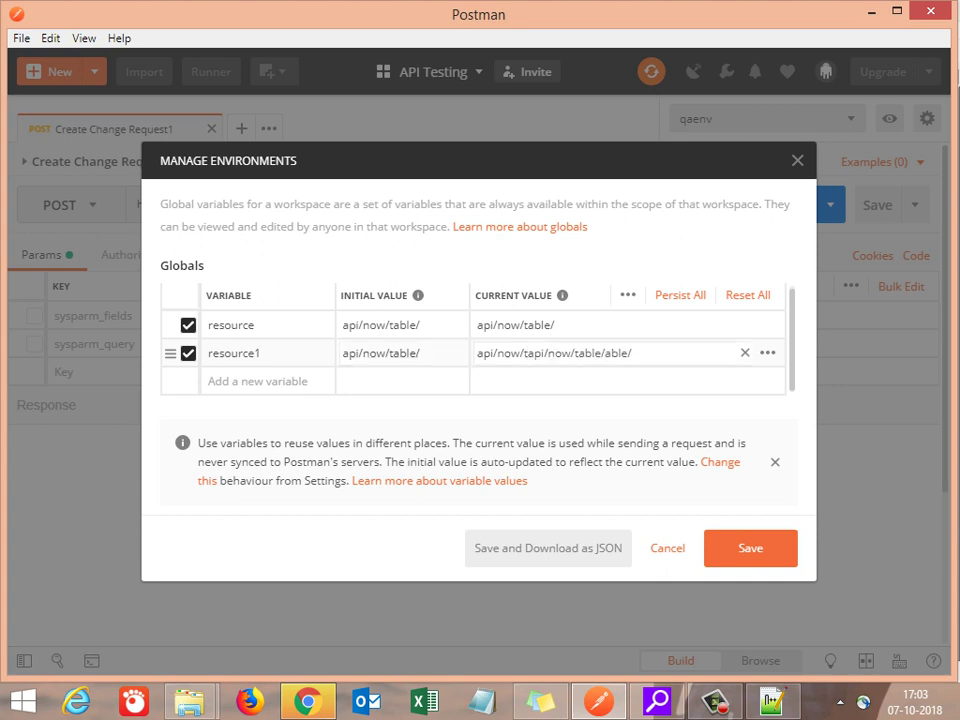
key("ctrl+z")
left_click(744, 352)
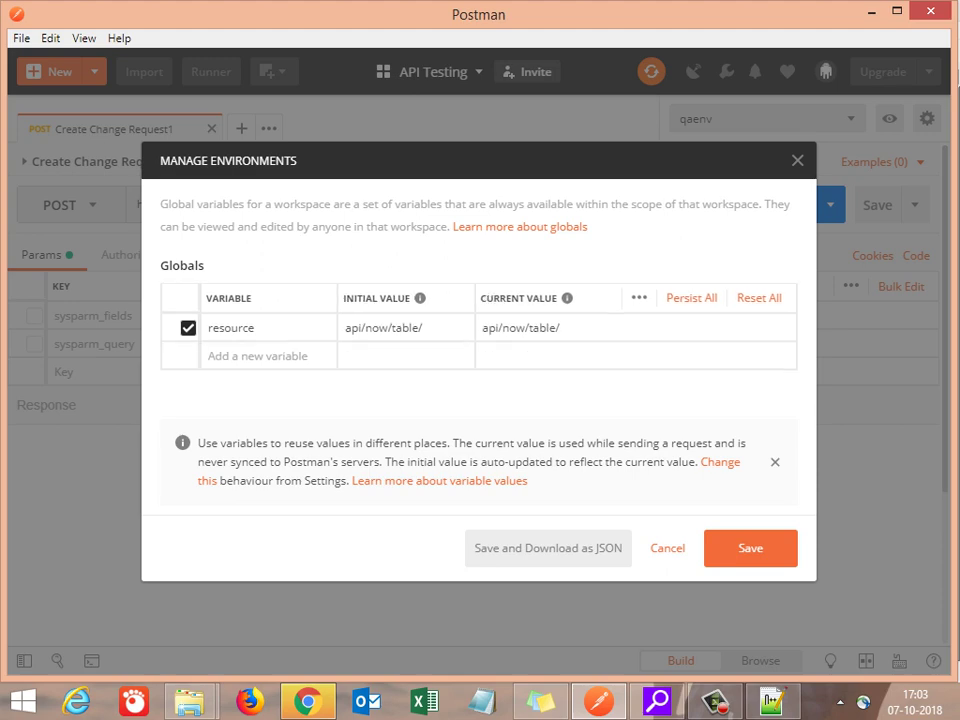
Step: Back in Notepad++, write the note 'This is how we create Global variable'
key("Escape")
key("alt+Tab")
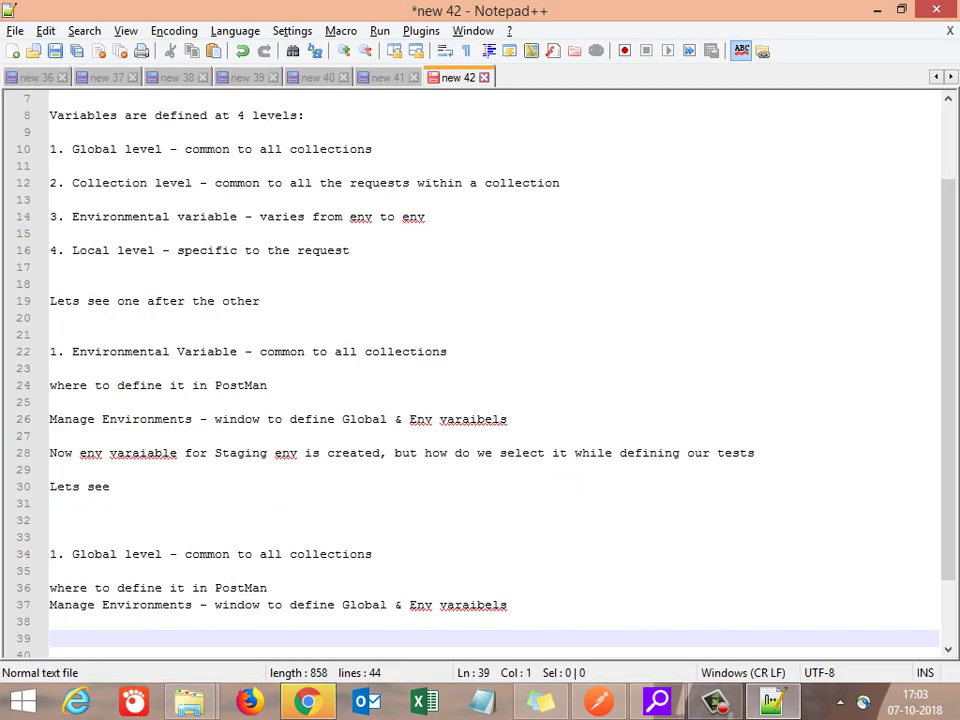
type("This is how")
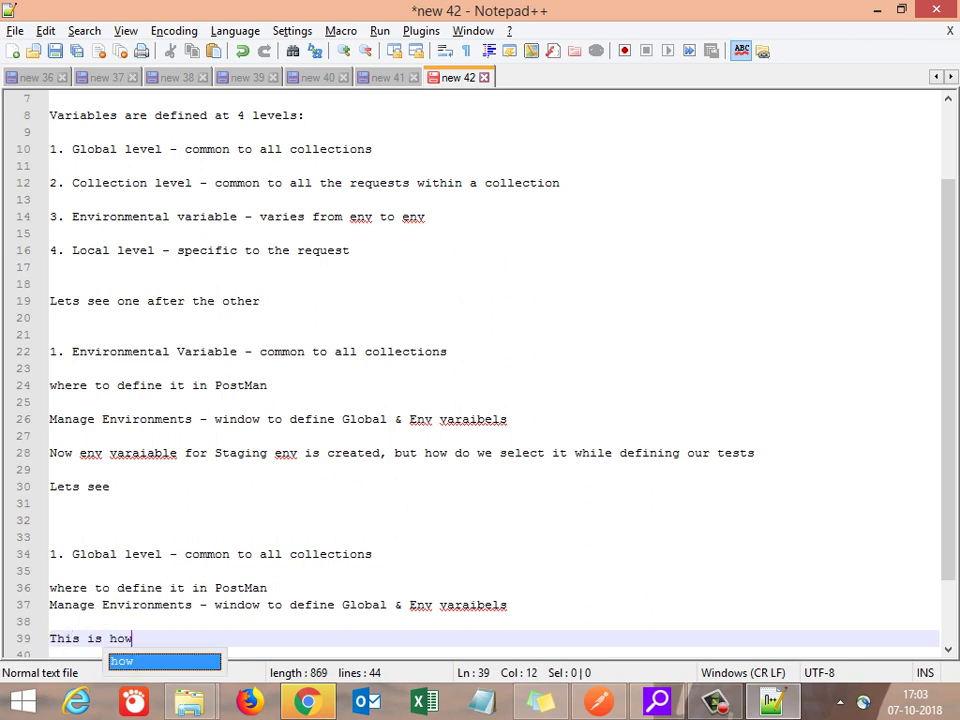
type(" we creayte")
key("BackSpace")
key("BackSpace")
key("Insert")
key("BackSpace")
type("te Globa")
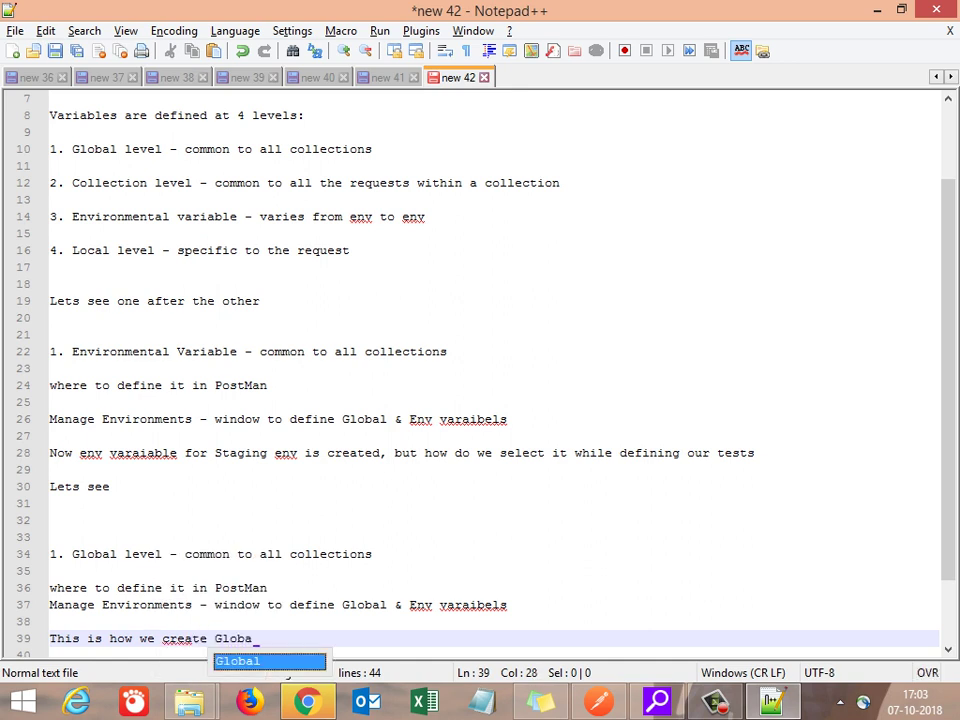
type("l vareiable")
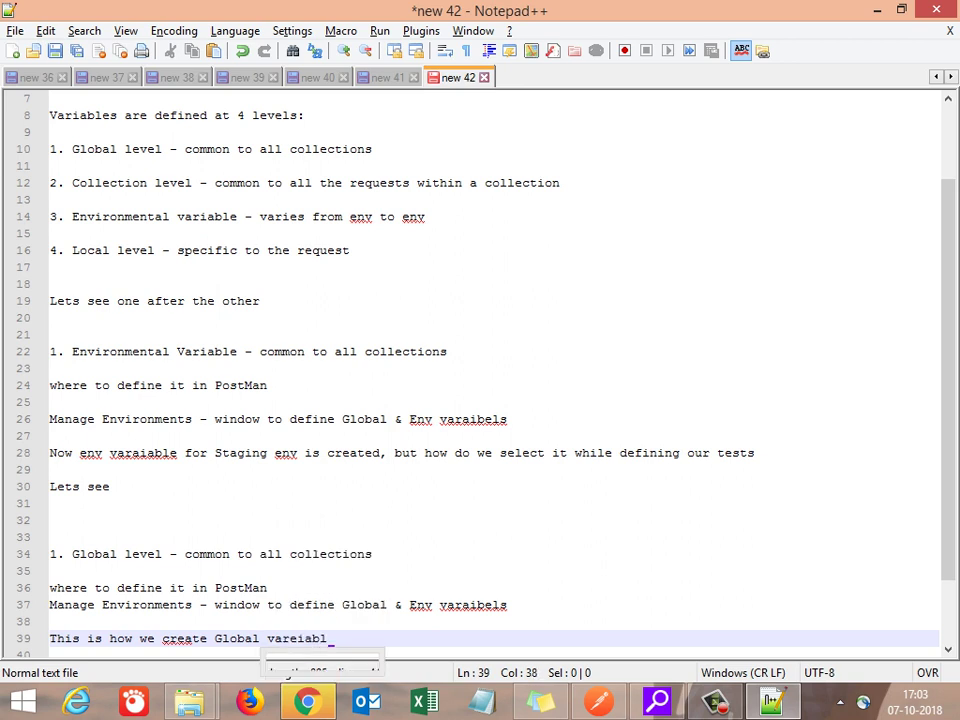
key("BackSpace")
key("BackSpace")
key("BackSpace")
key("BackSpace")
key("BackSpace")
key("BackSpace")
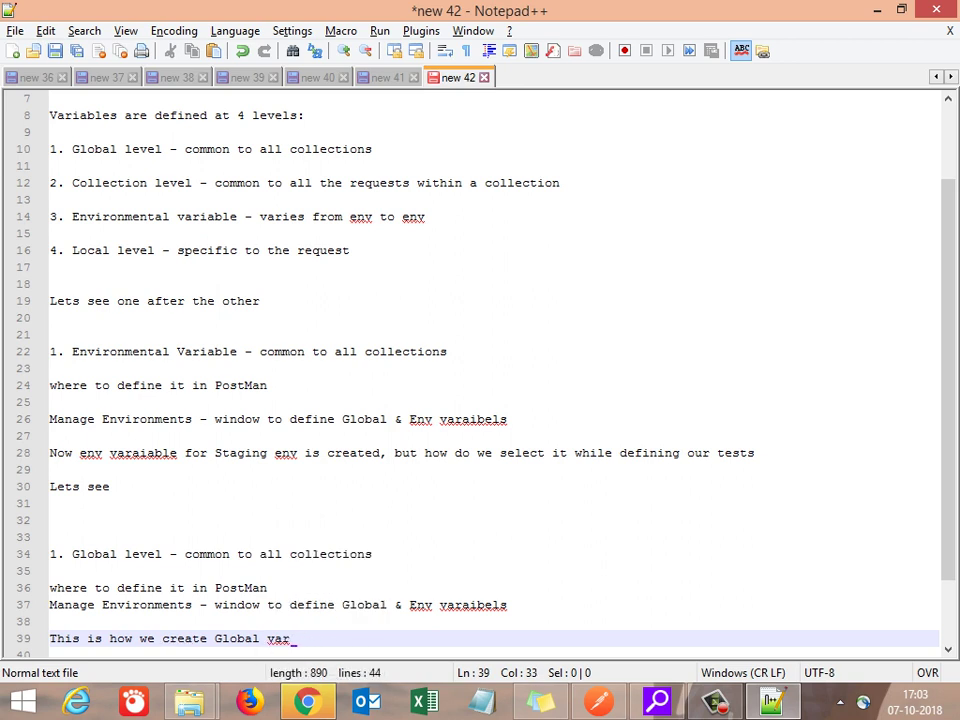
type("iable")
Step: Add the question 'What kind of values we store at Global level' on a new line
key("Return")
key("Return")
key("Return")
key("Return")
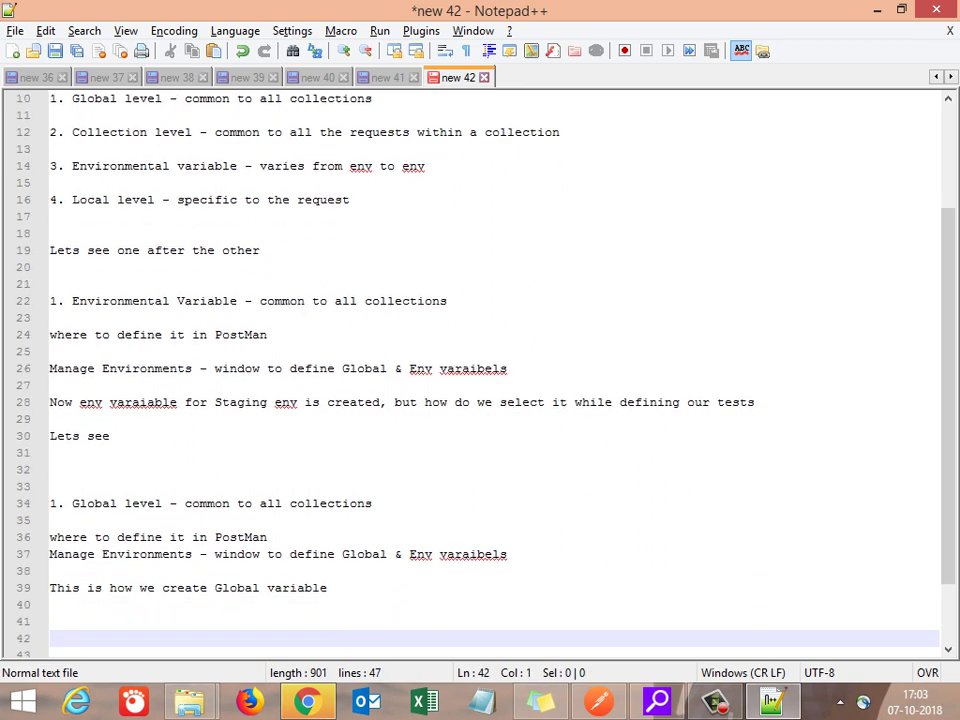
key("Insert")
type("Whuy")
key("BackSpace")
key("BackSpace")
type("at kind")
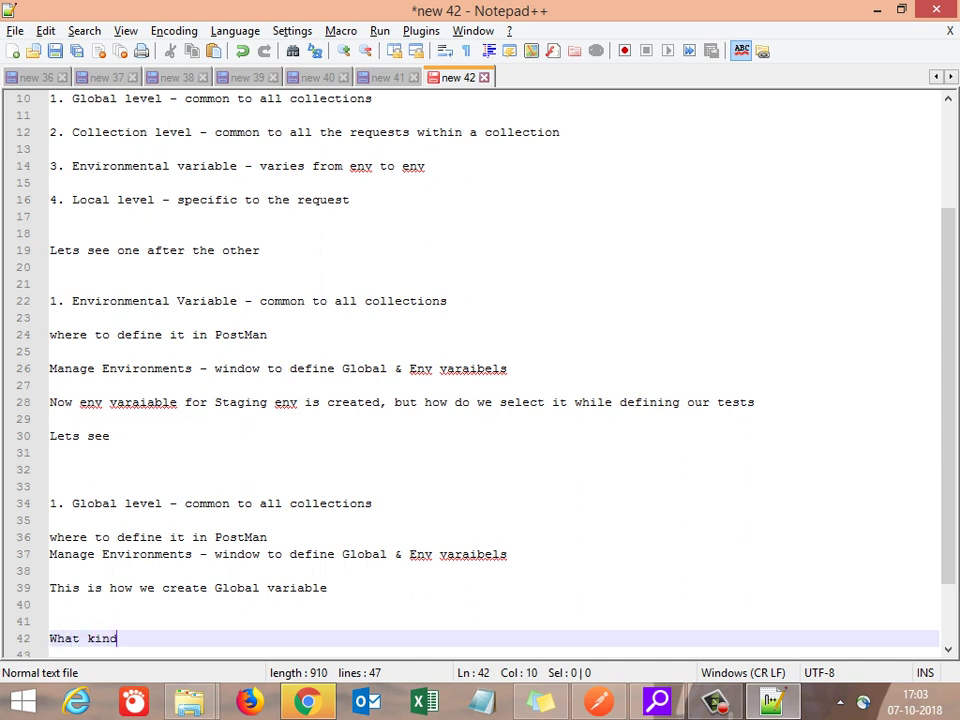
type(" of values we stor")
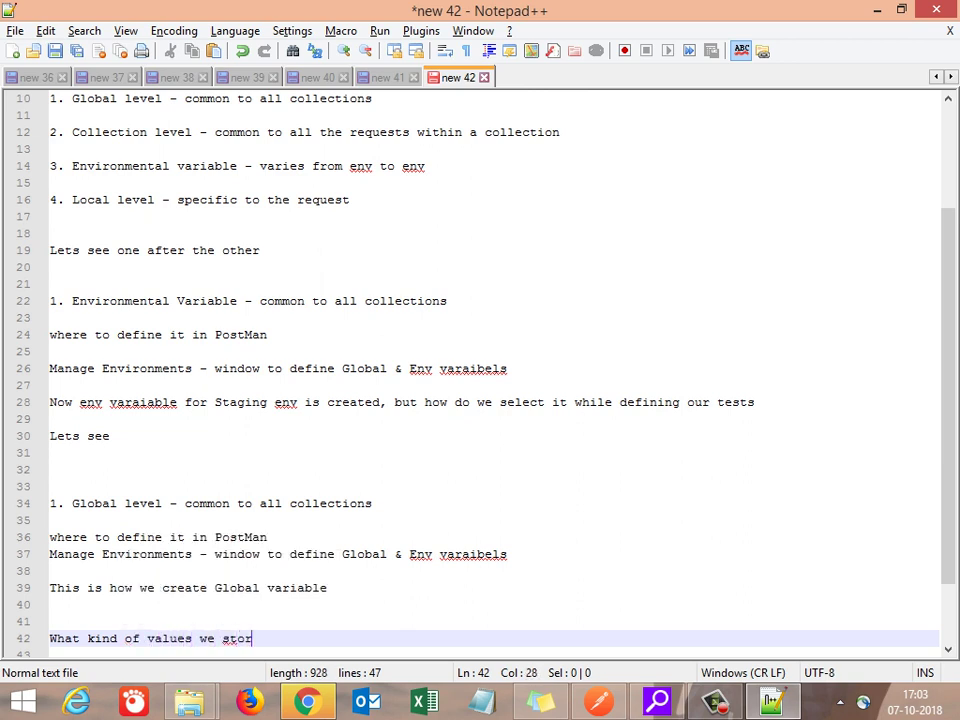
type("e at ")
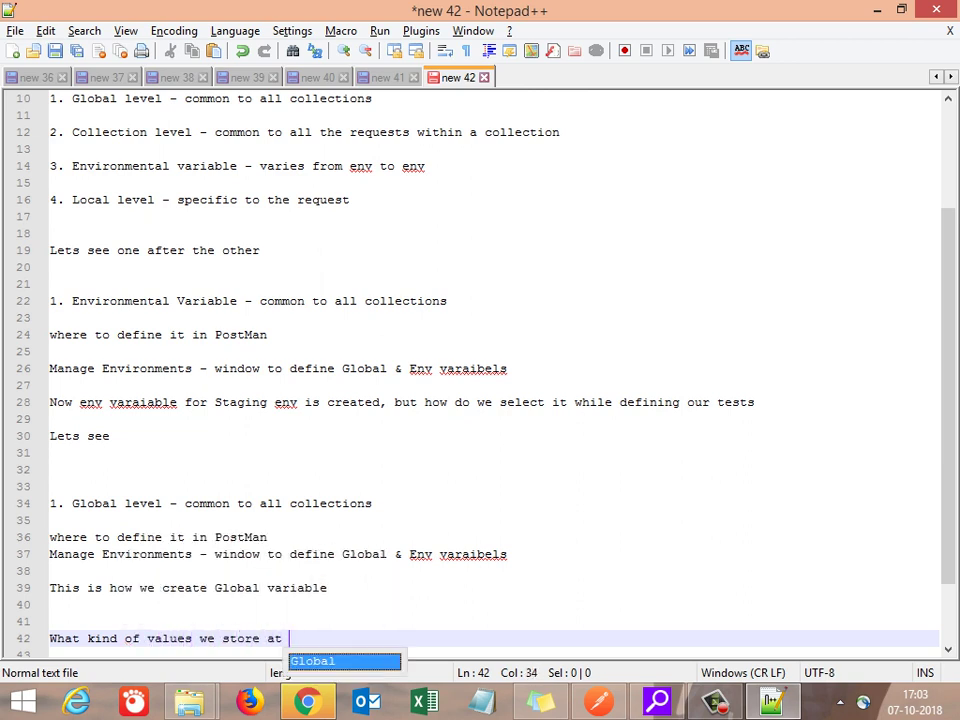
type("Global level")
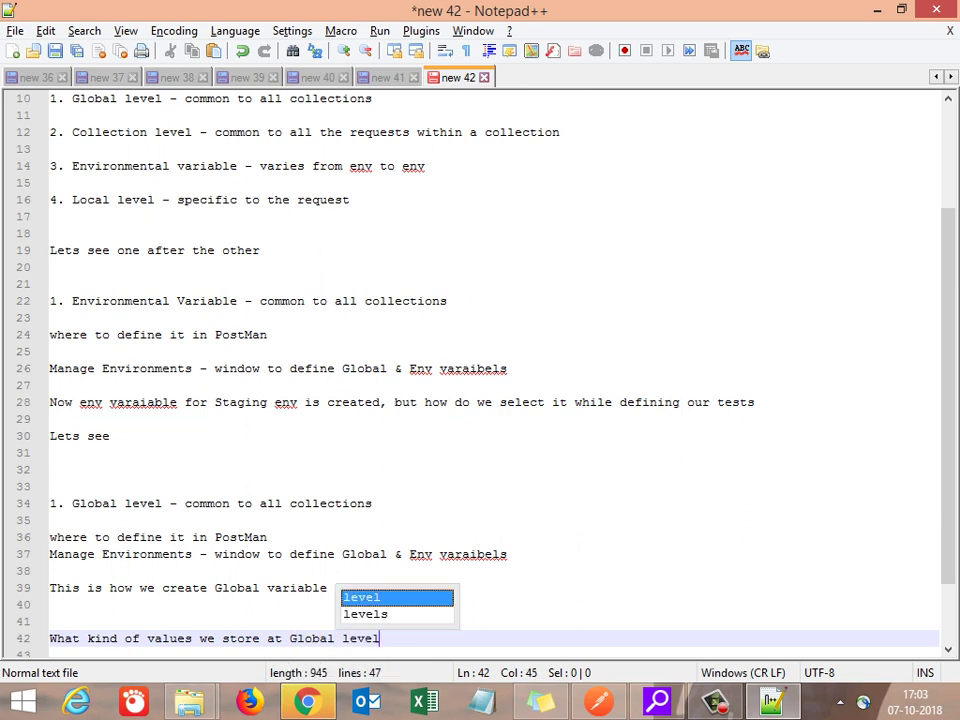
Step: Add the line 'Assume the resource Path deined for the API's related to a specific project will be same'
key("Return")
key("Return")
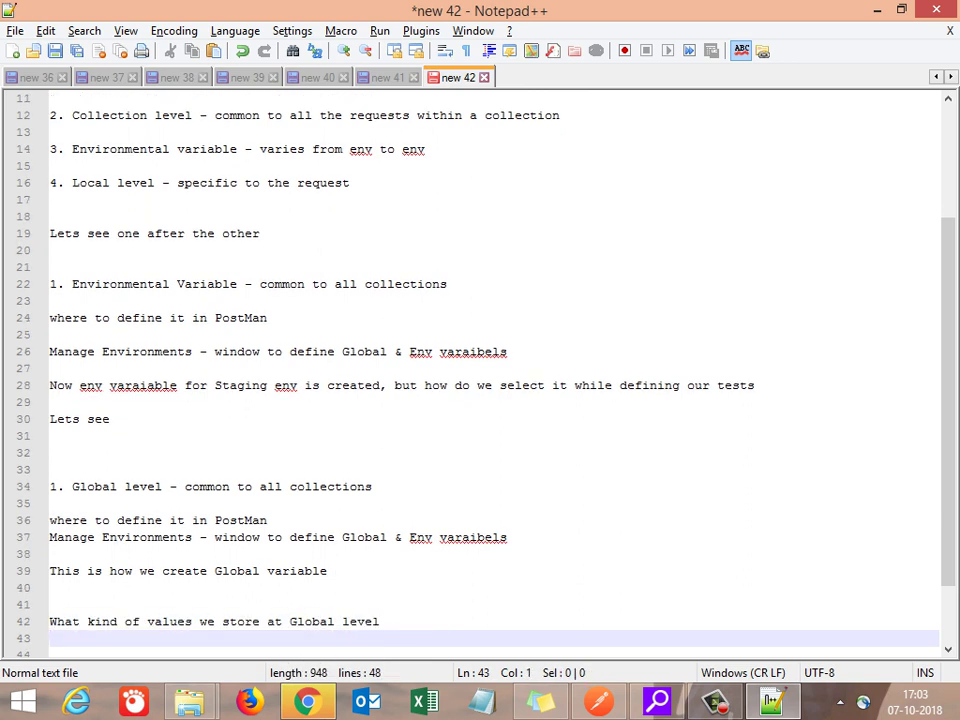
type("A")
type("um")
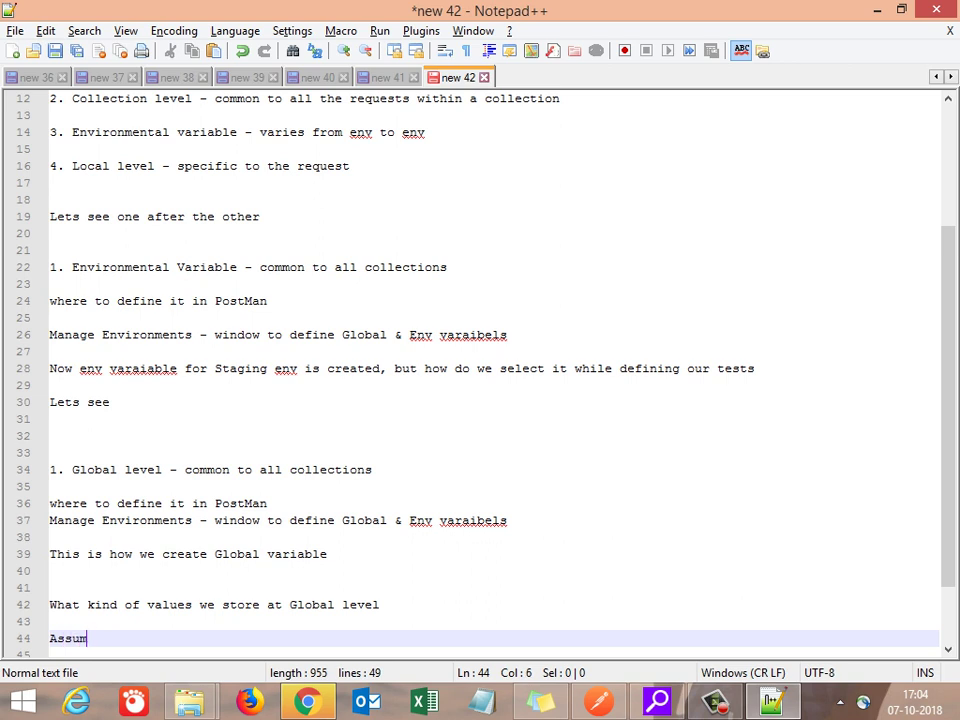
type("e the re")
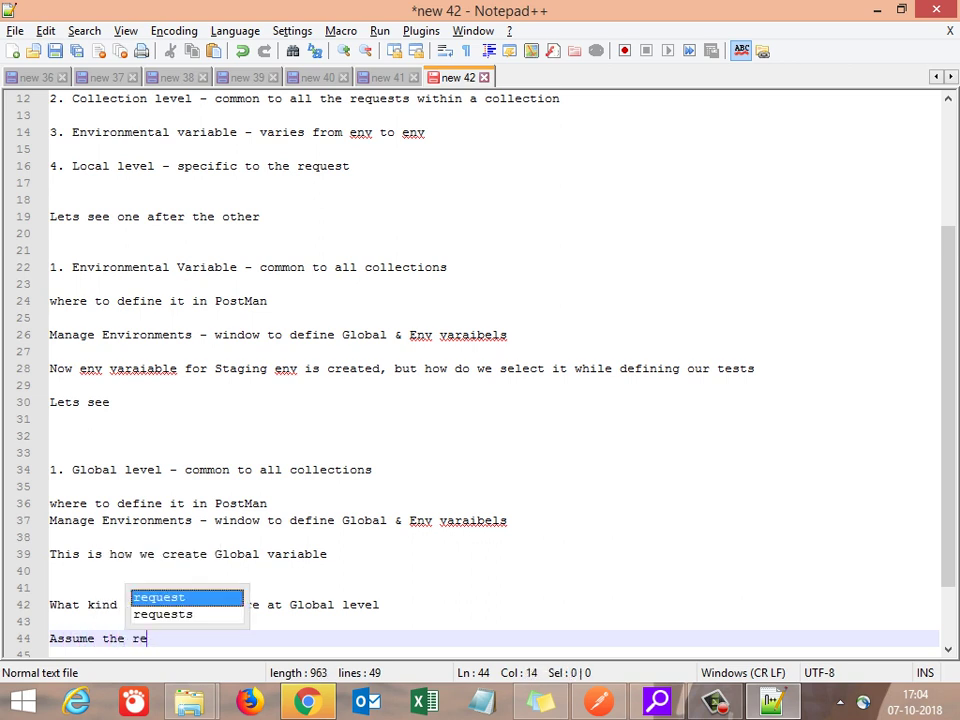
type("source Path for")
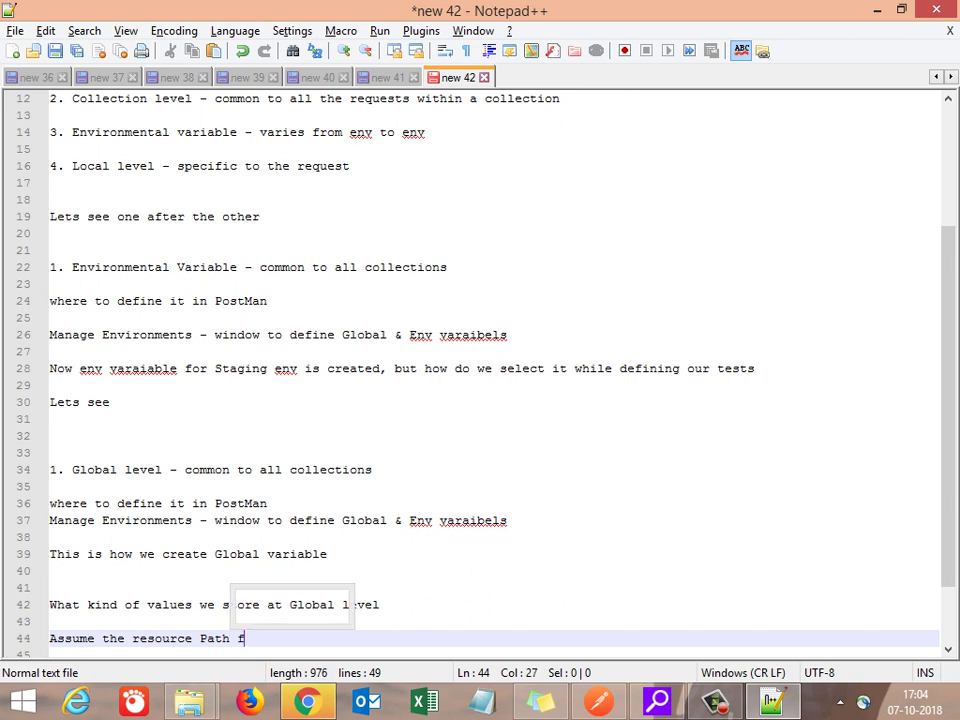
key("BackSpace")
key("BackSpace")
key("BackSpace")
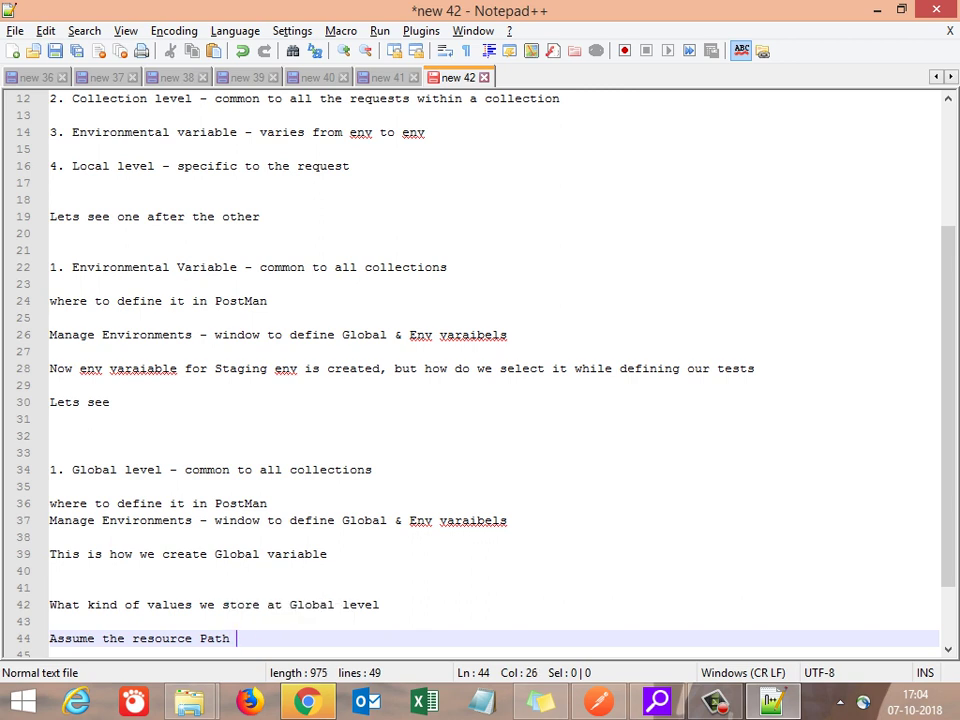
type("deined ")
type("fpr")
key("BackSpace")
key("BackSpace")
type("or the ")
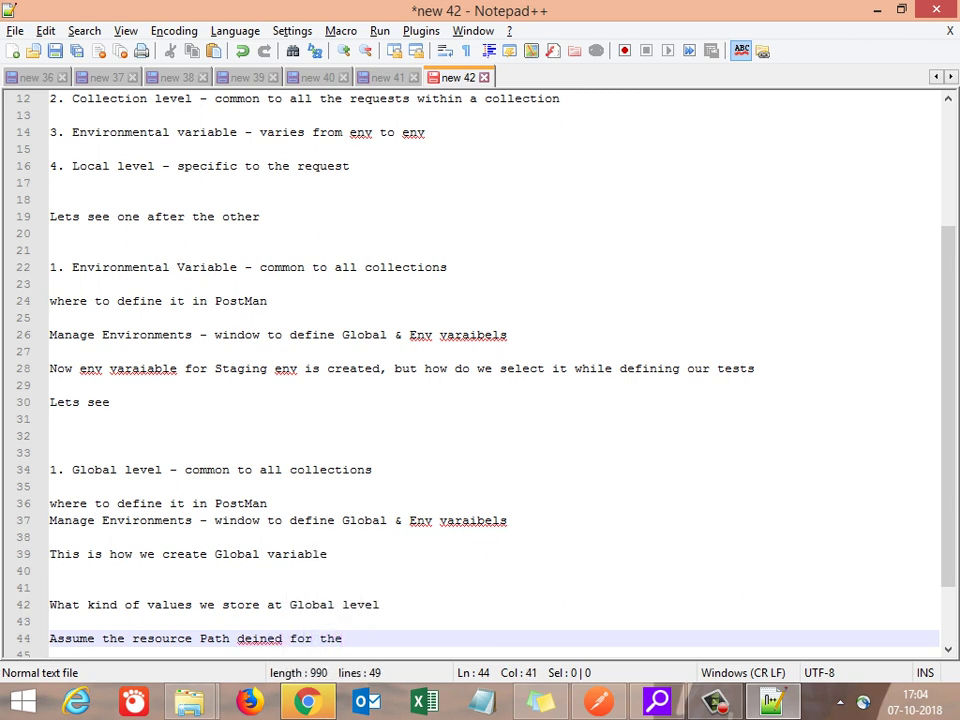
type("API's re;l")
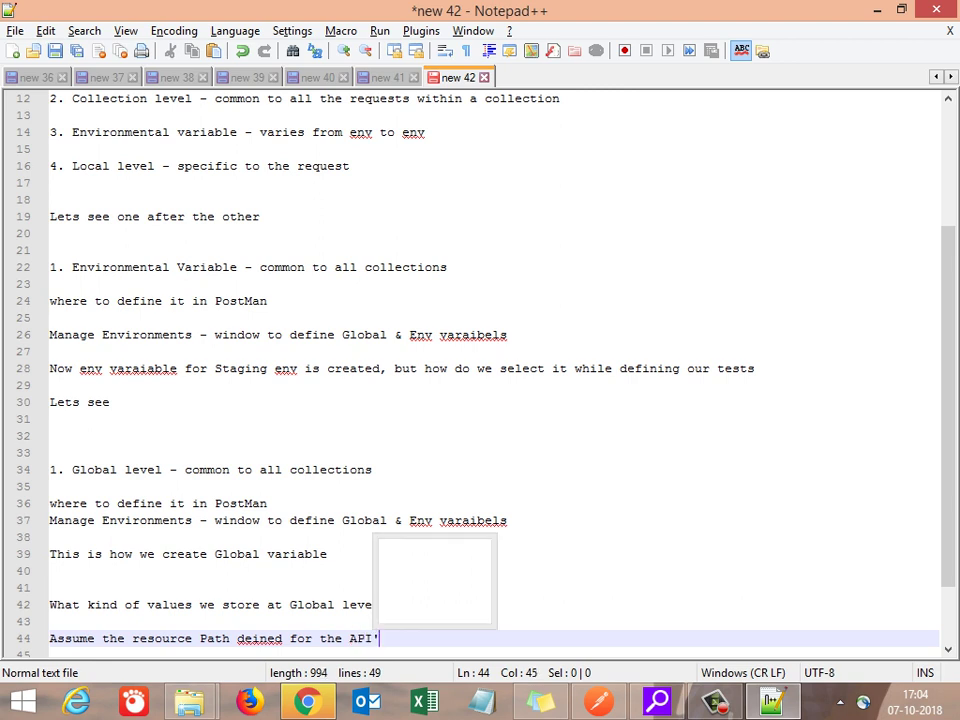
key("BackSpace")
key("BackSpace")
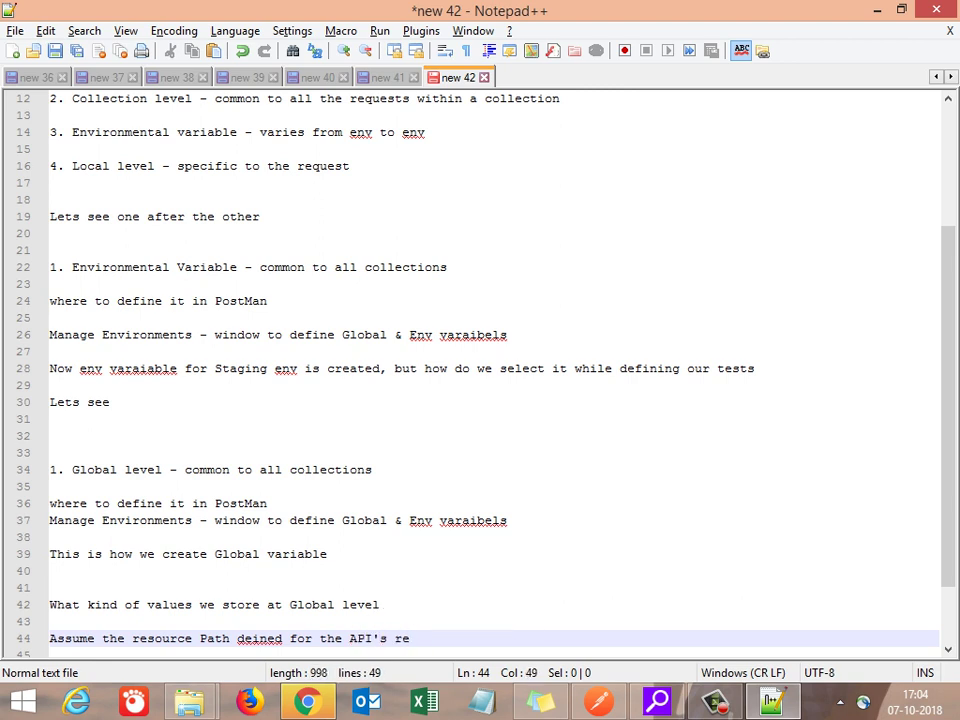
type("lated to ")
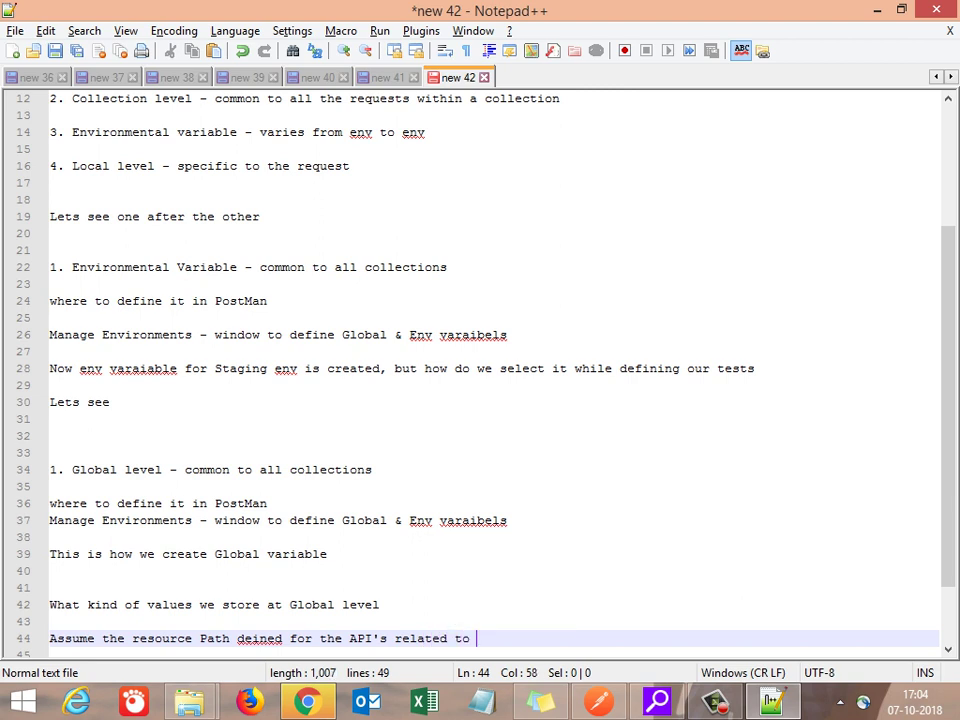
type("a specific ")
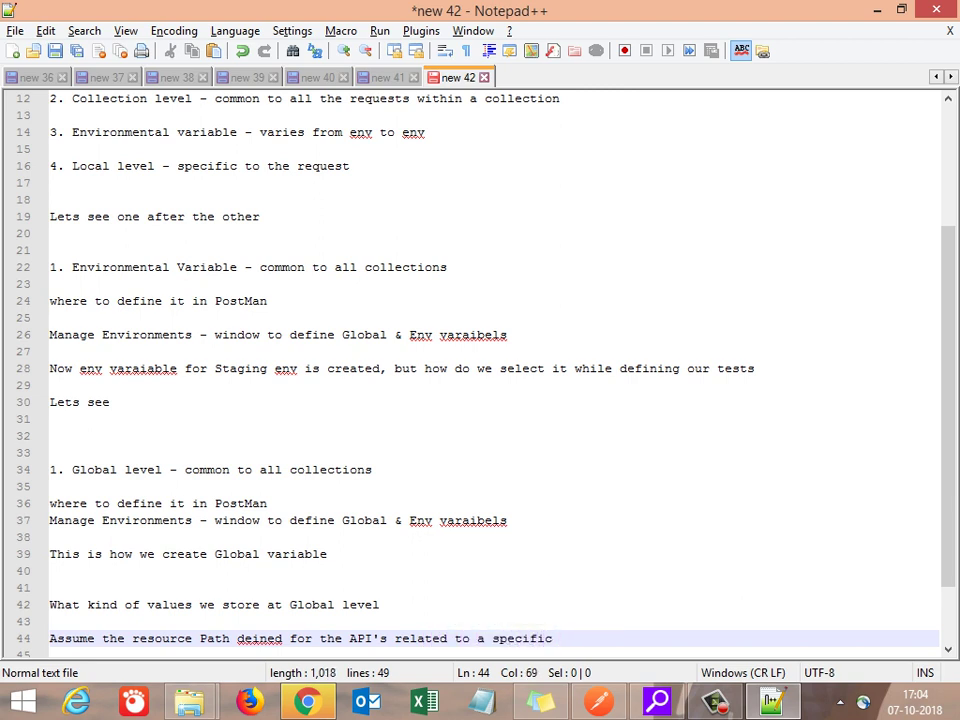
type("project will ")
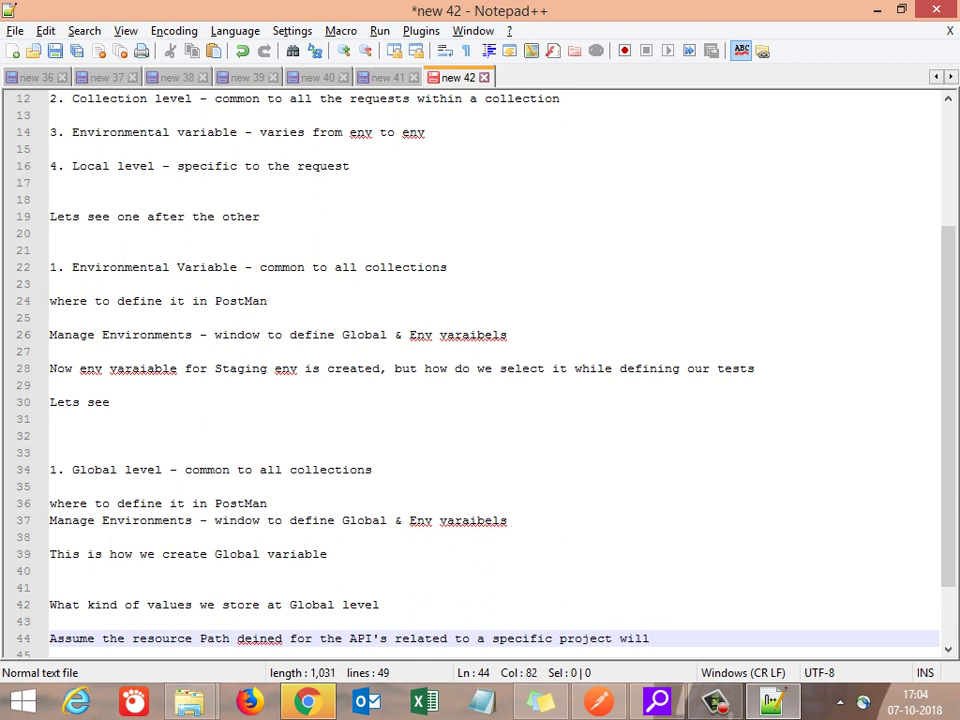
type("be same")
Step: Note that every module shares the same endpoint but operates with a different action or parameter
key("Return")
key("Return")
type("so every")
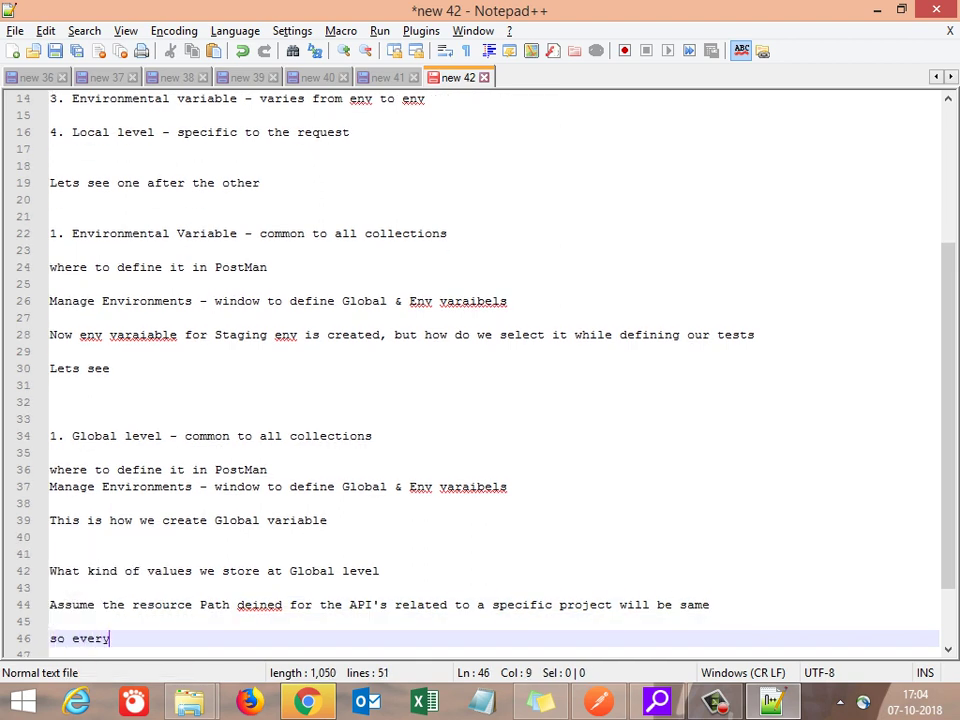
type(" module un")
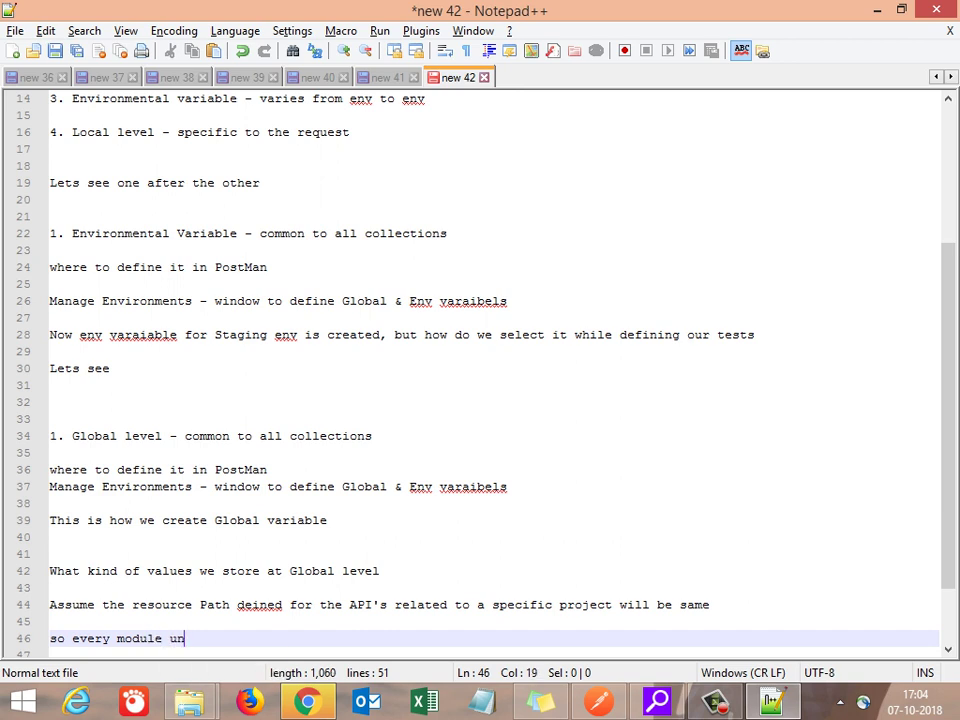
type("der it wi")
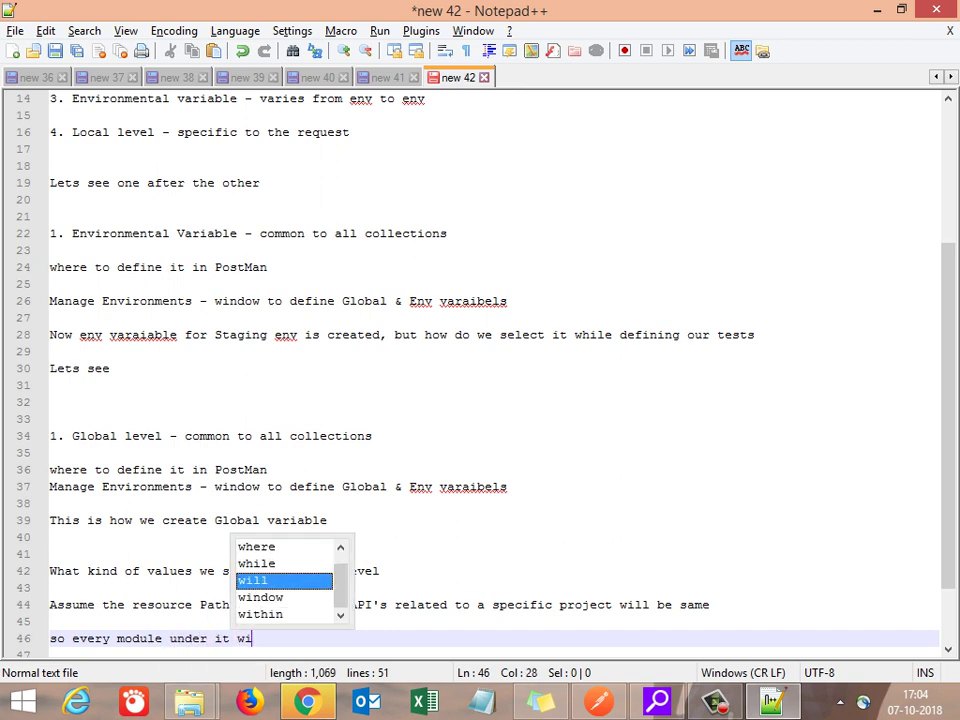
type("ll have ")
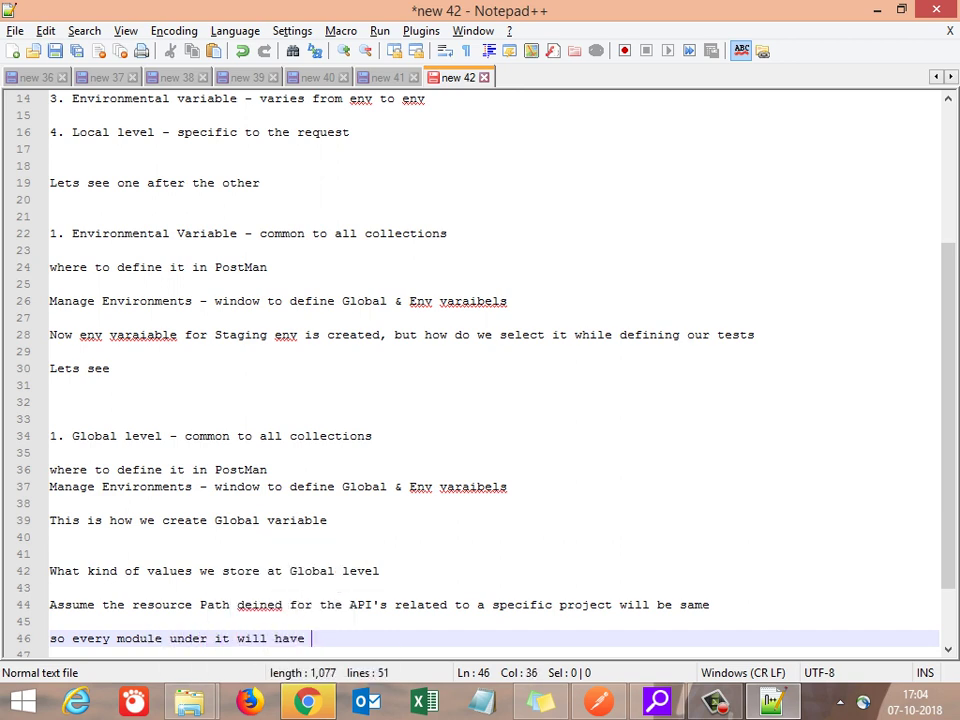
type("the same end")
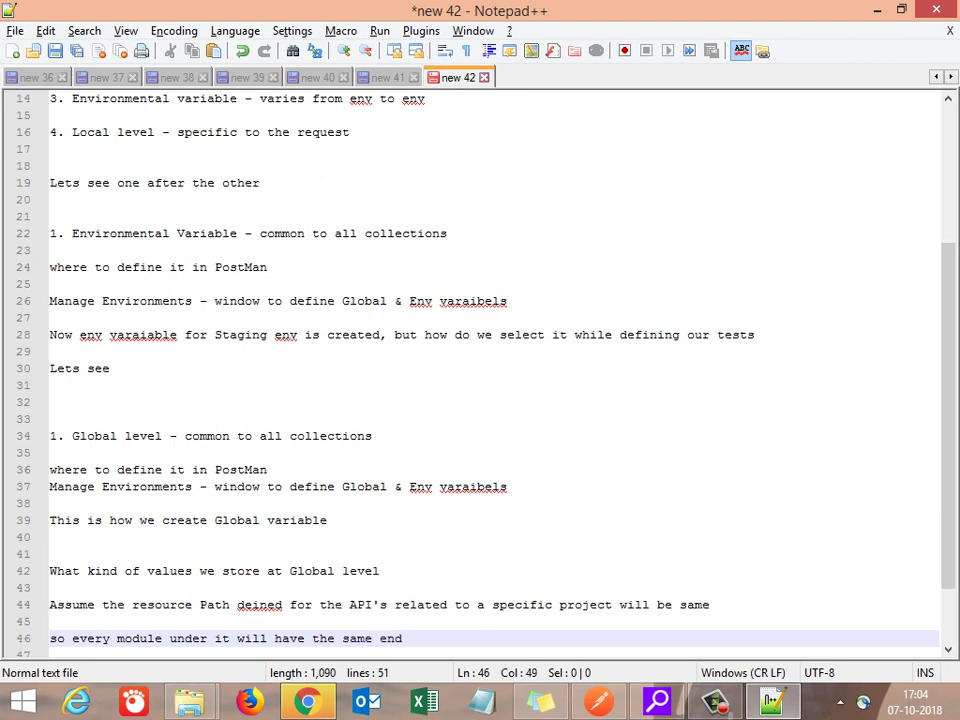
type("point,but a different action it operates with")
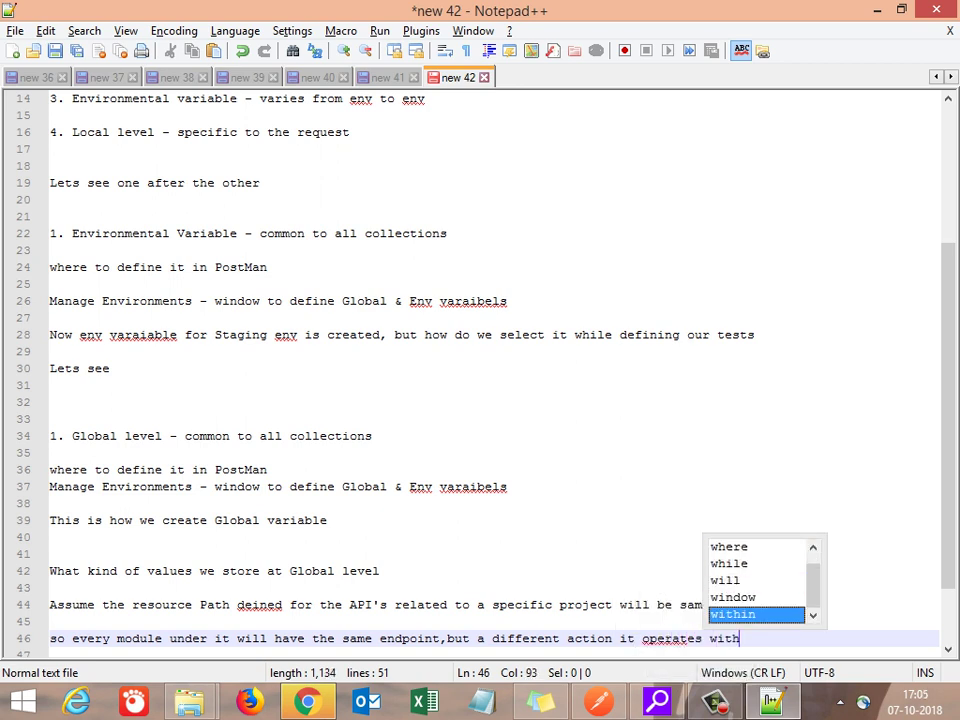
key("Escape")
type("h or uses")
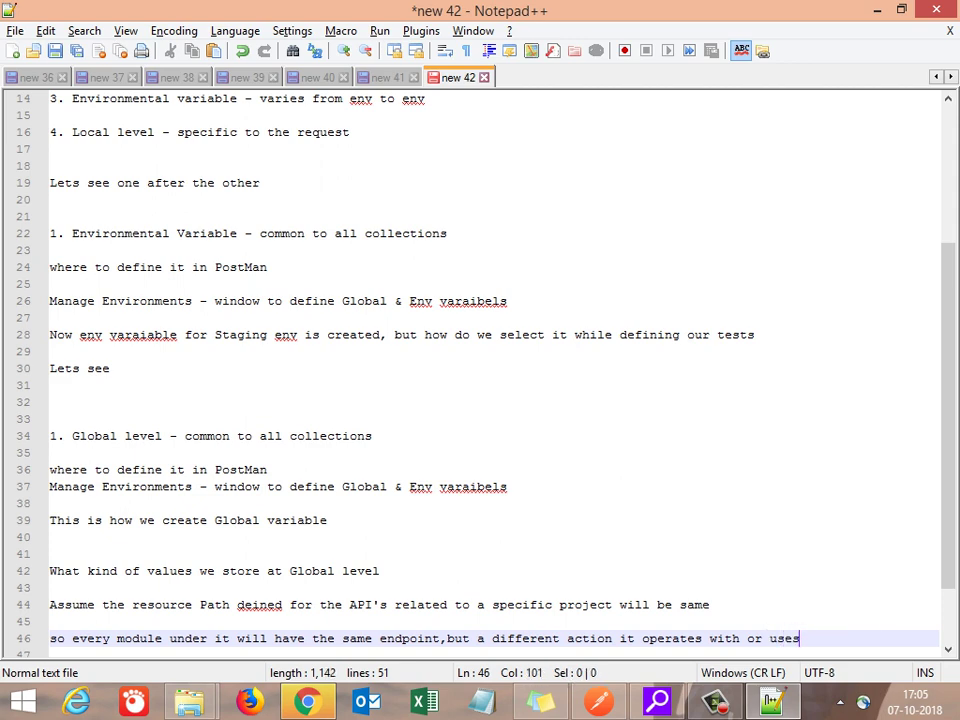
type(" a different ")
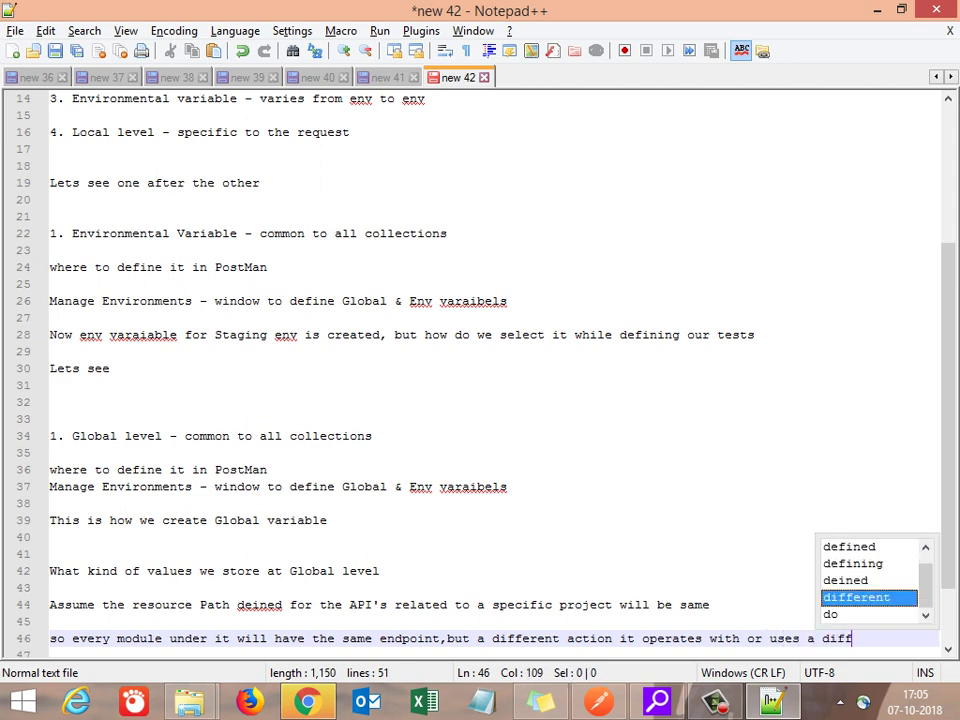
type("par")
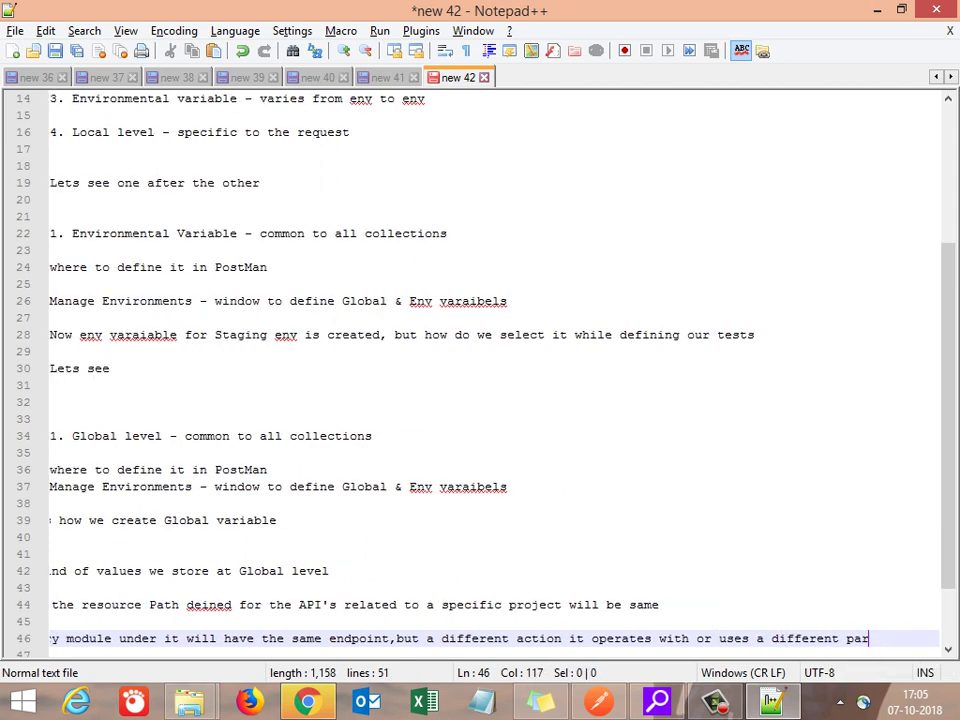
type("ameter")
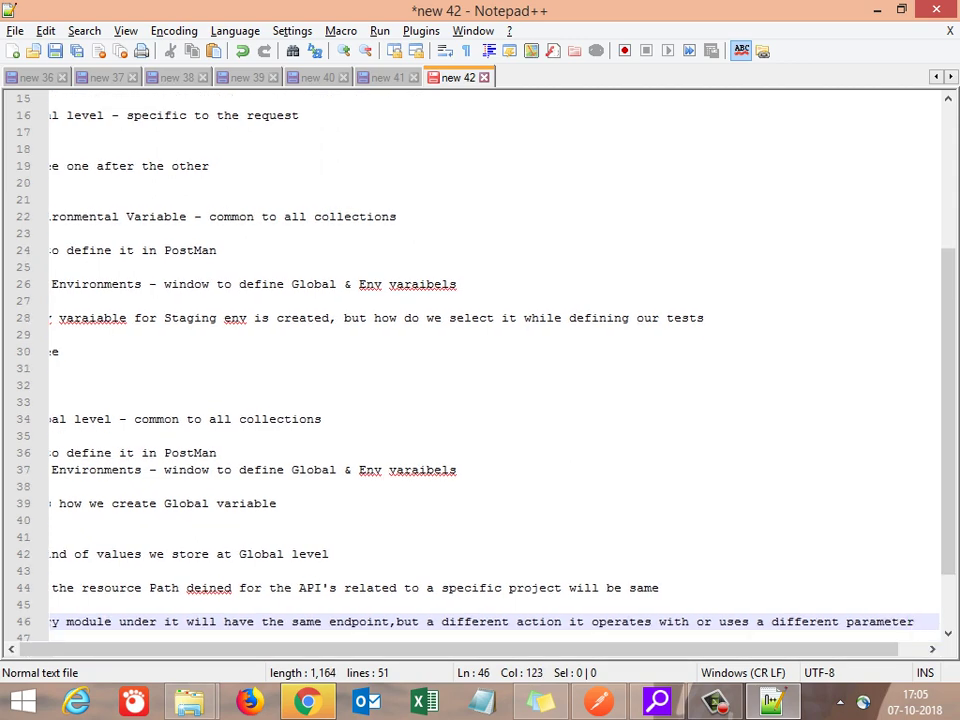
Step: Add the line 'So mostly the Resource Path & IP remains same but methods chnages'
key("Return")
key("Return")
type("So mostly the ")
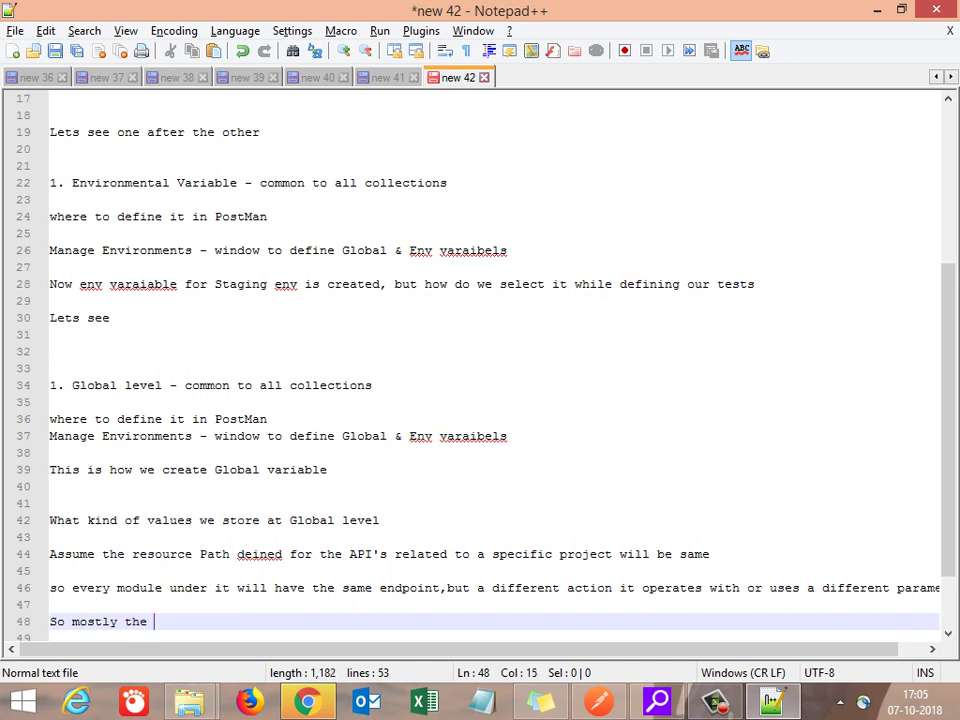
type("Resource Pat")
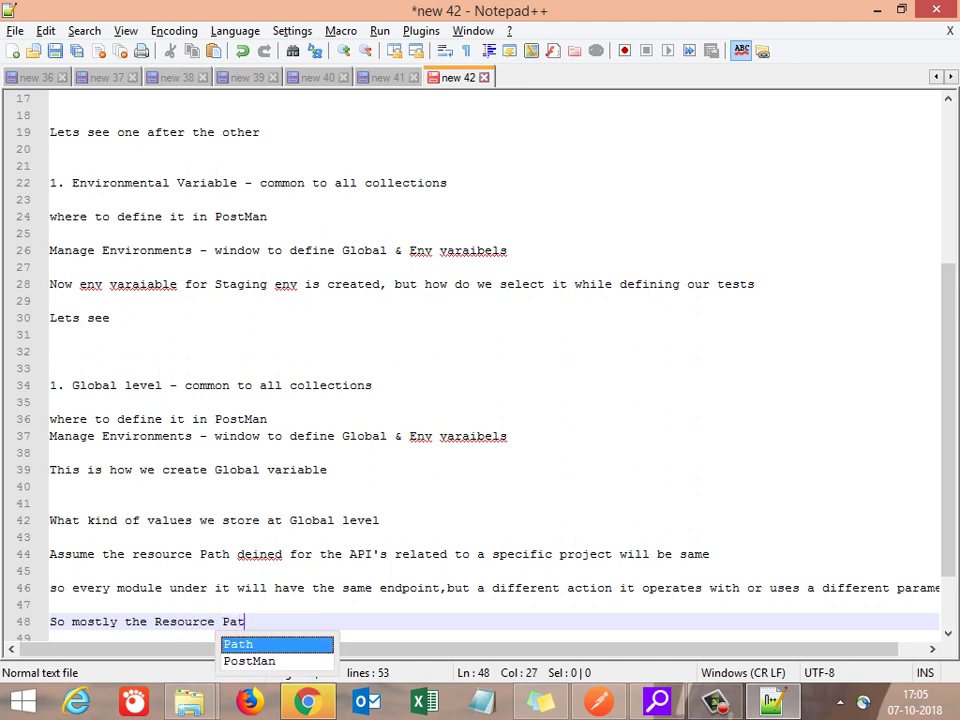
type("h & IP ")
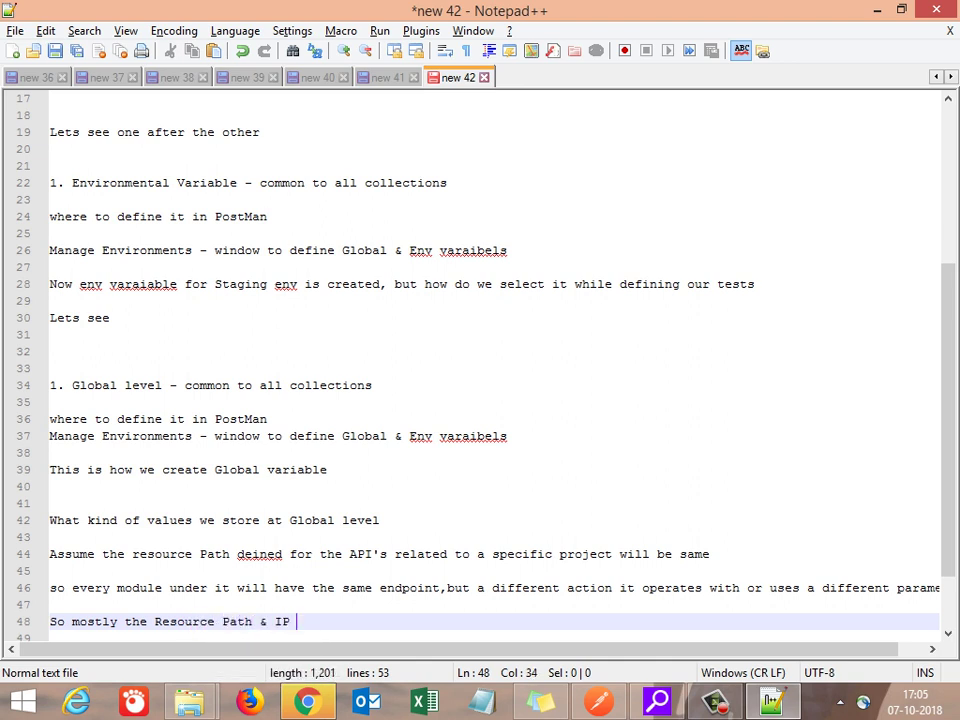
type("remains same ")
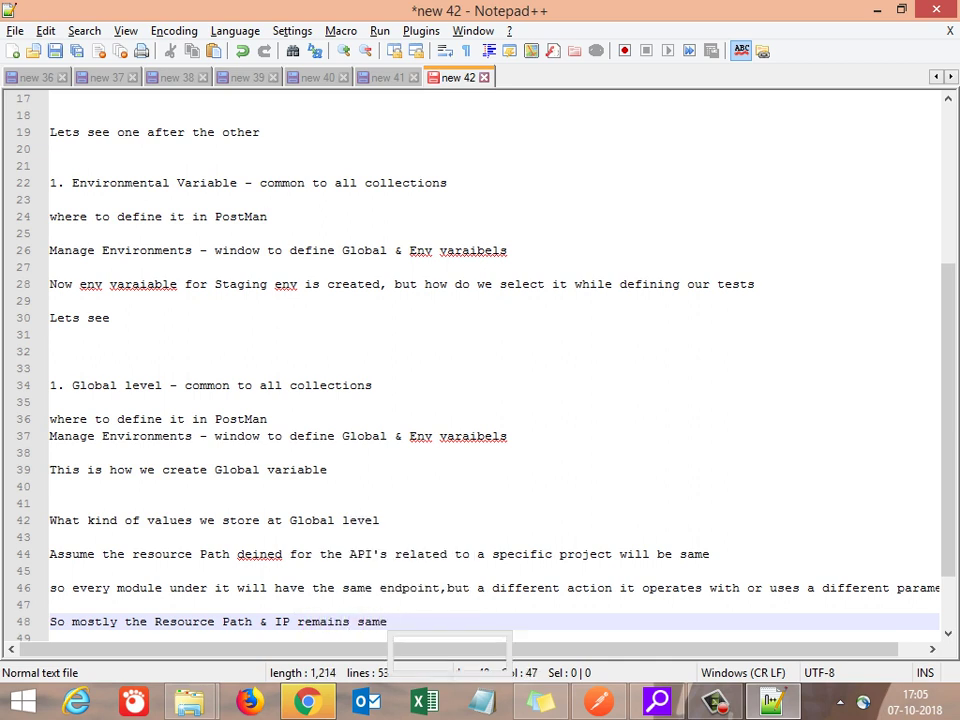
type("but ")
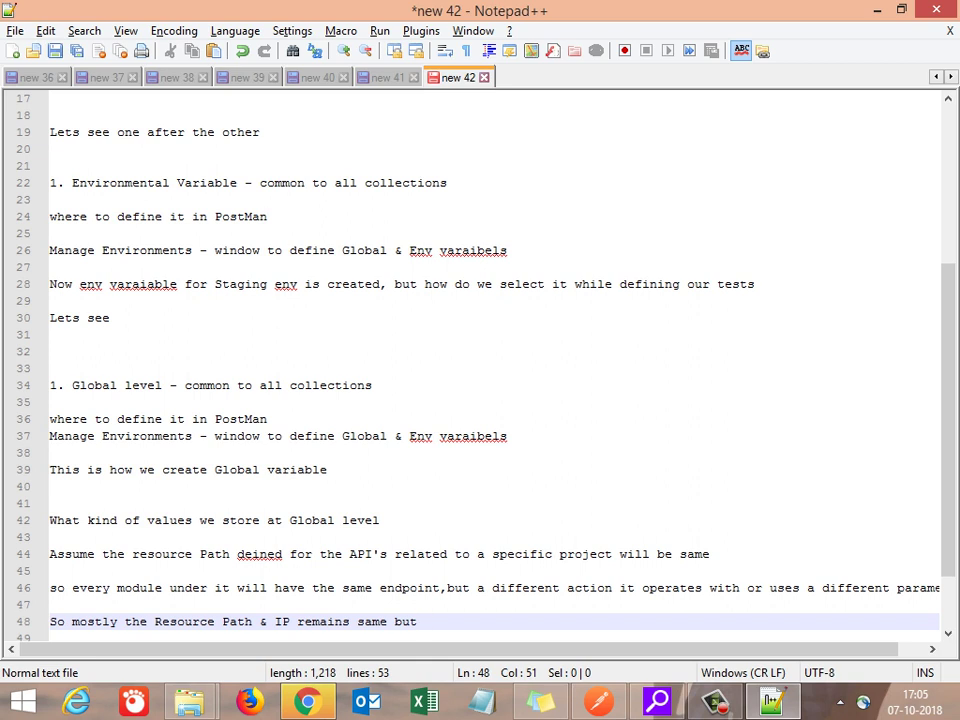
type("methods chnages")
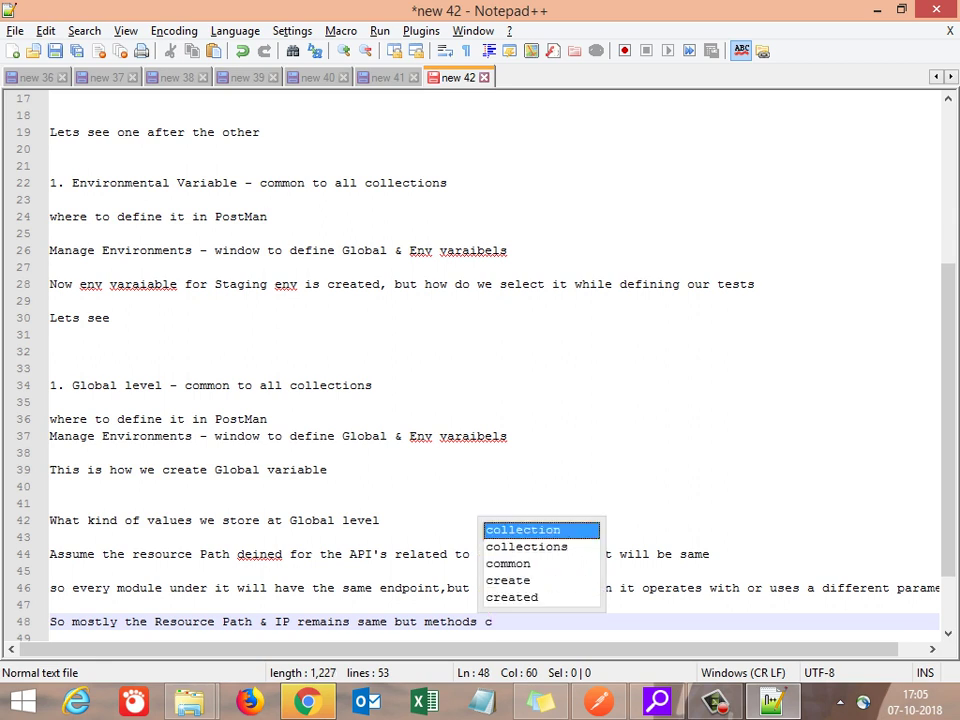
key("Return")
key("Return")
key("Return")
key("Return")
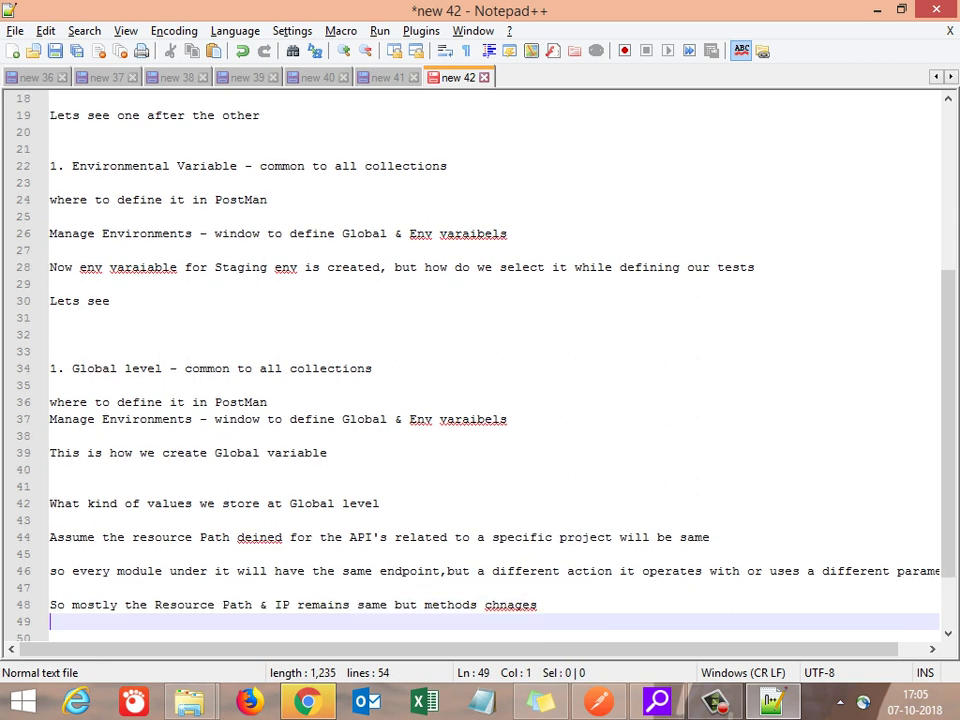
key("Up")
key("Up")
key("Up")
key("Up")
key("Up")
key("Up")
key("Up")
key("Up")
key("Up")
key("Up")
key("Up")
key("Up")
key("Up")
key("Up")
key("Up")
key("Up")
key("Up")
key("Up")
key("Up")
key("Up")
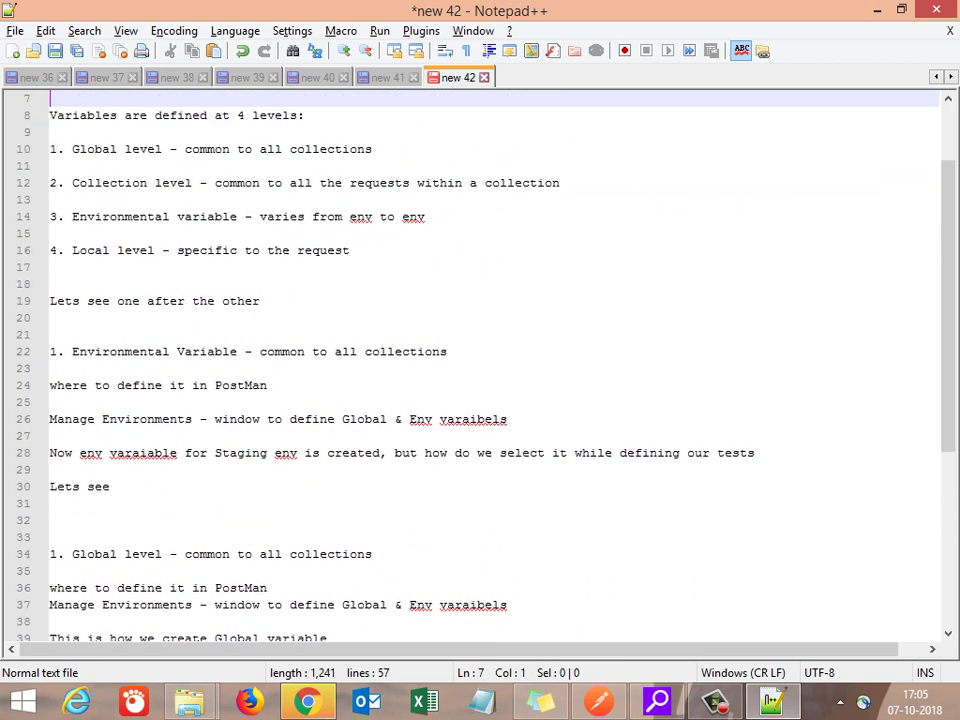
Step: Copy the '2. Collection level' line from the levels list and paste it as a heading at line 52
key("Up")
key("Up")
key("Down")
key("Down")
key("Down")
key("Down")
key("Down")
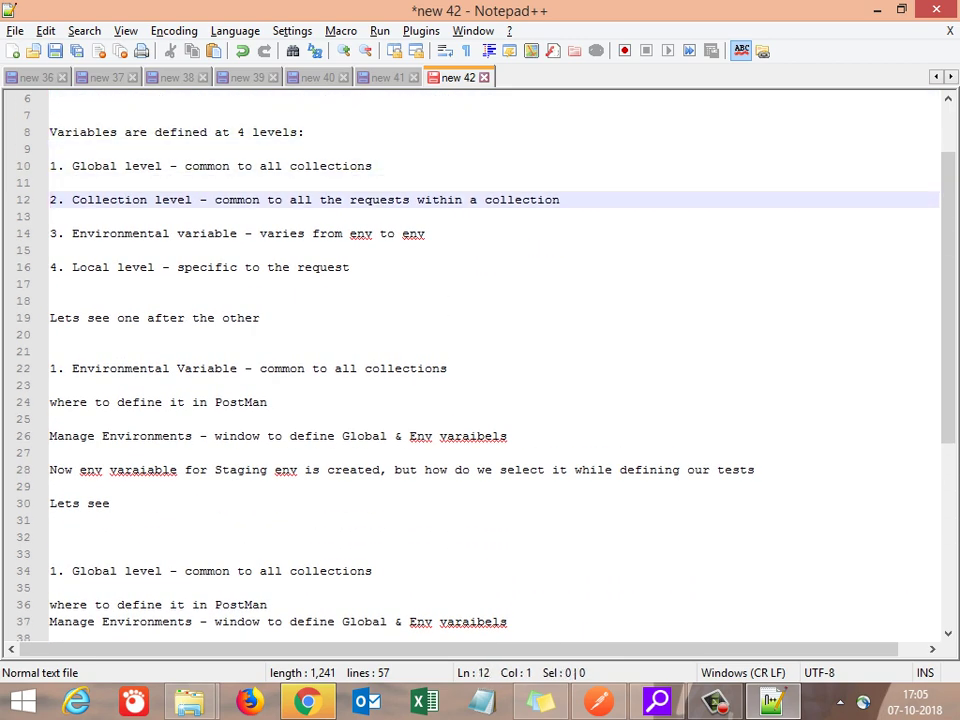
key("shift+End")
key("ctrl+c")
key("Down")
key("Down")
key("Down")
key("Down")
key("Down")
key("Down")
key("Down")
key("Down")
key("Down")
key("Down")
key("Down")
key("Down")
key("Down")
key("Down")
key("Down")
key("Down")
key("Down")
key("Down")
key("Down")
key("Down")
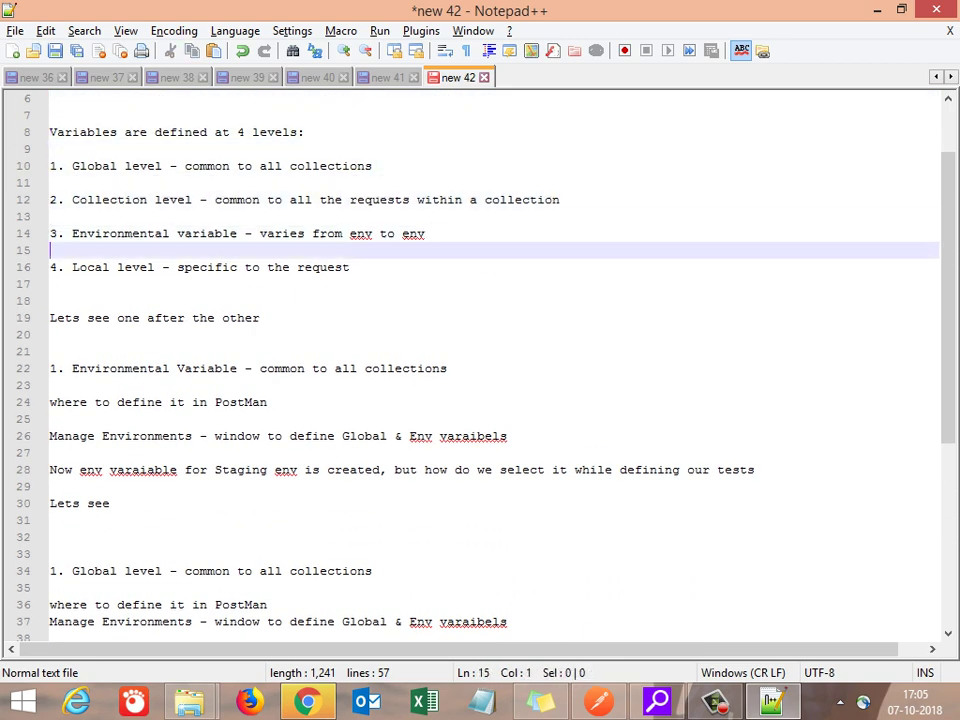
key("Down")
key("Down")
key("Down")
key("Down")
key("Down")
key("Down")
key("Down")
key("Down")
key("Down")
key("Down")
key("Down")
key("Down")
key("Down")
key("Up")
key("Up")
key("Up")
key("Up")
key("Up")
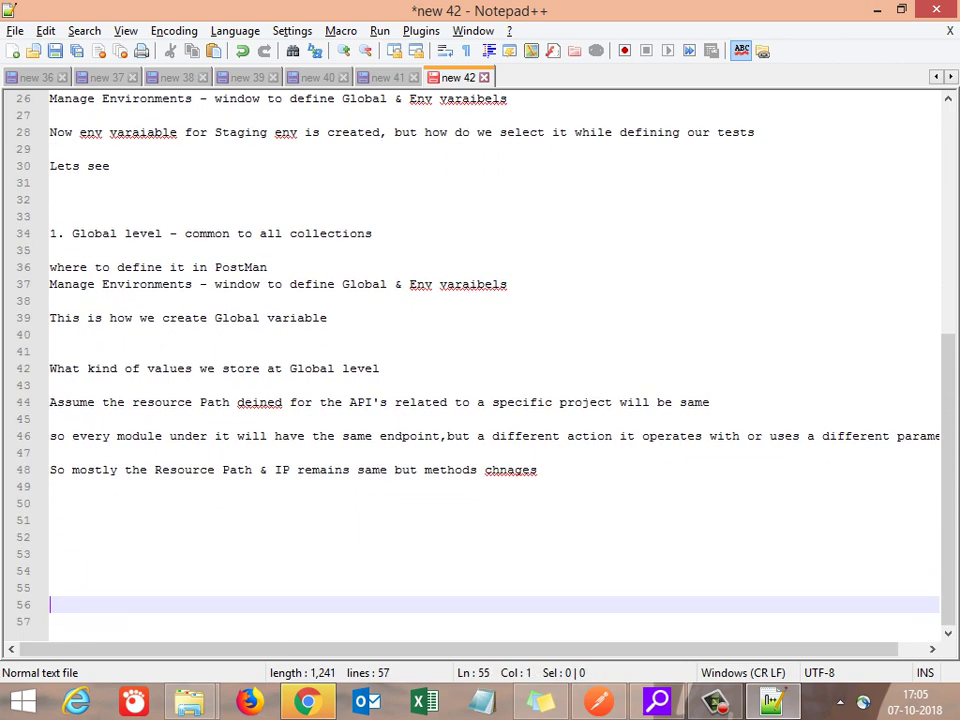
key("ctrl+v")
Step: Add the line 'Lets see where do we define them' below the Collection level heading
key("Return")
key("Return")
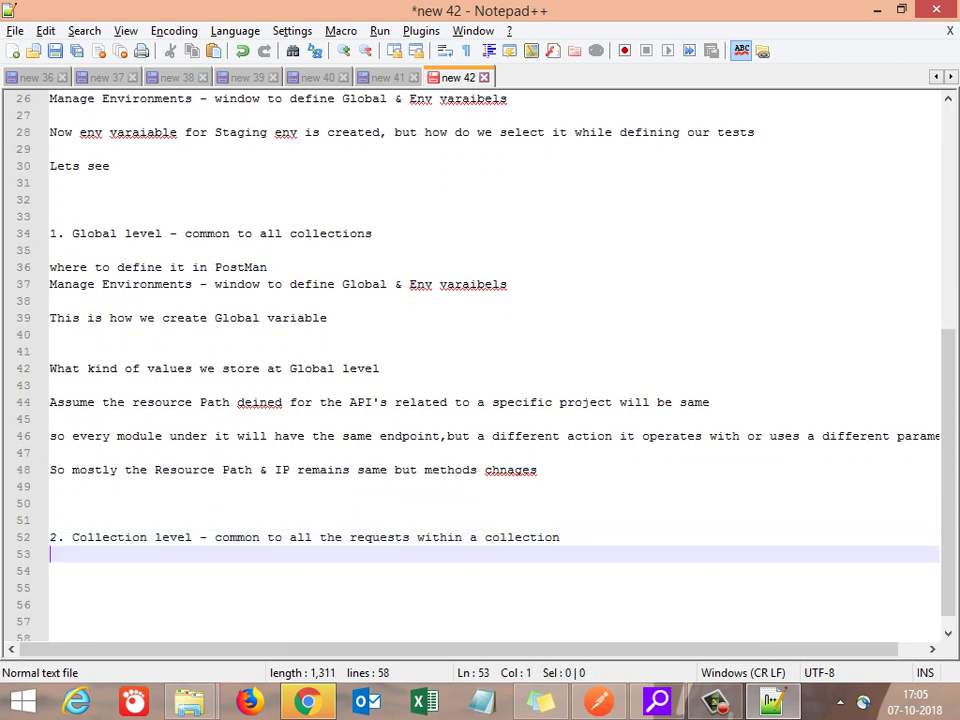
type("Le")
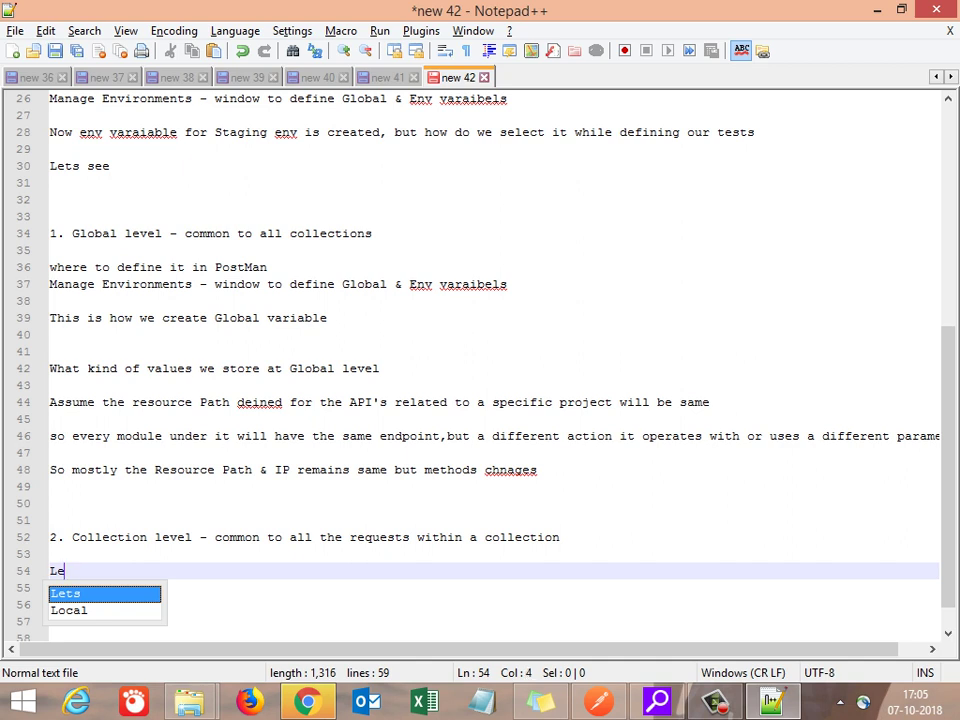
type("ts see where")
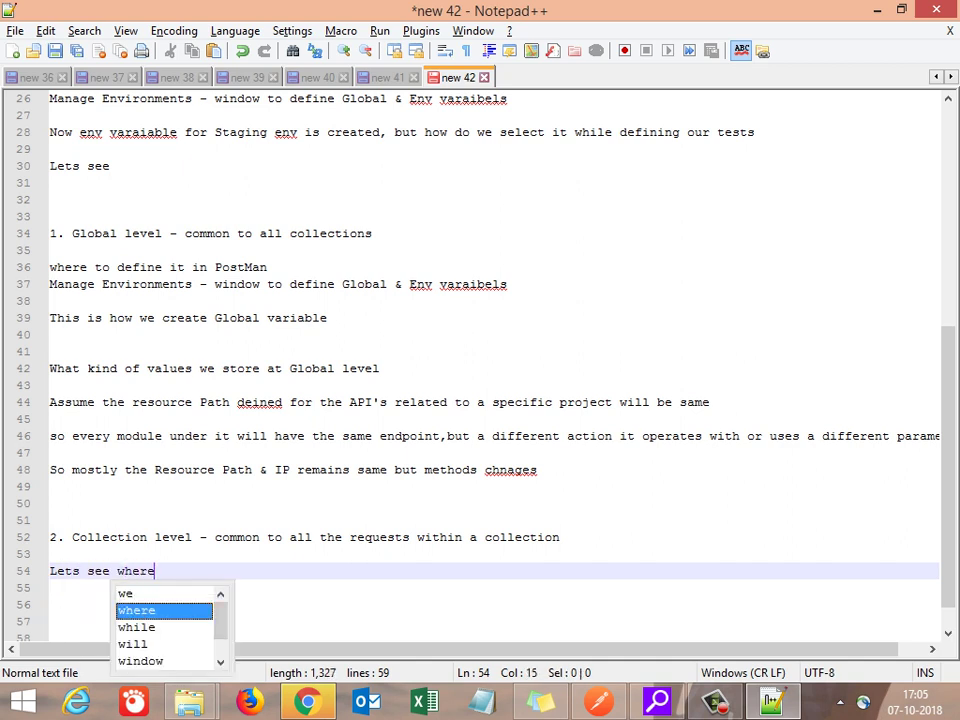
type(" do we ")
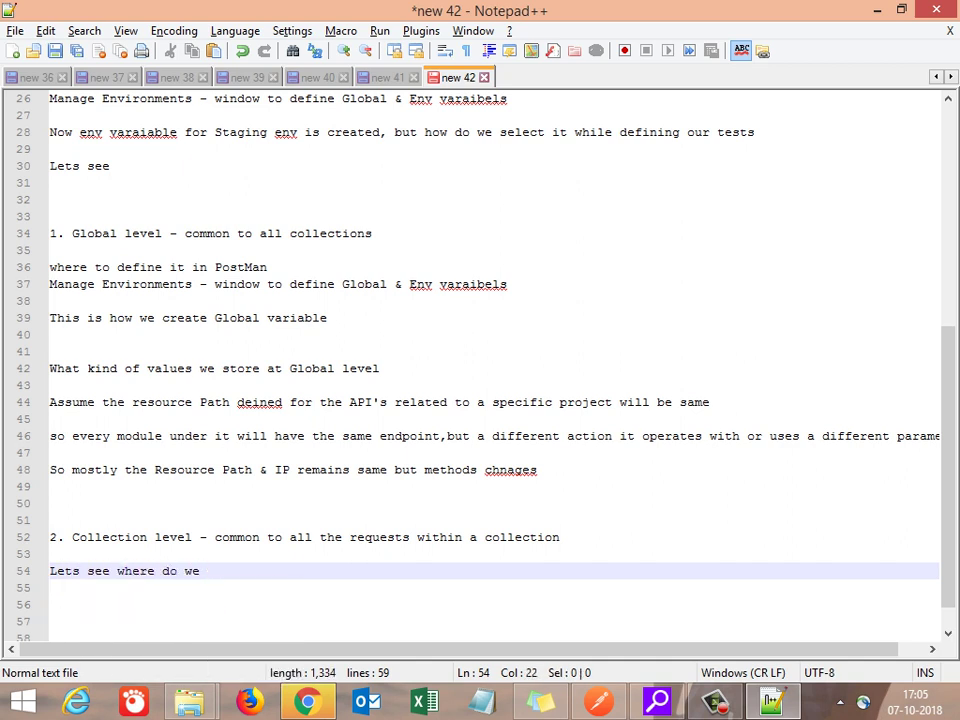
type("define ")
type("the,")
key("BackSpace")
type("m")
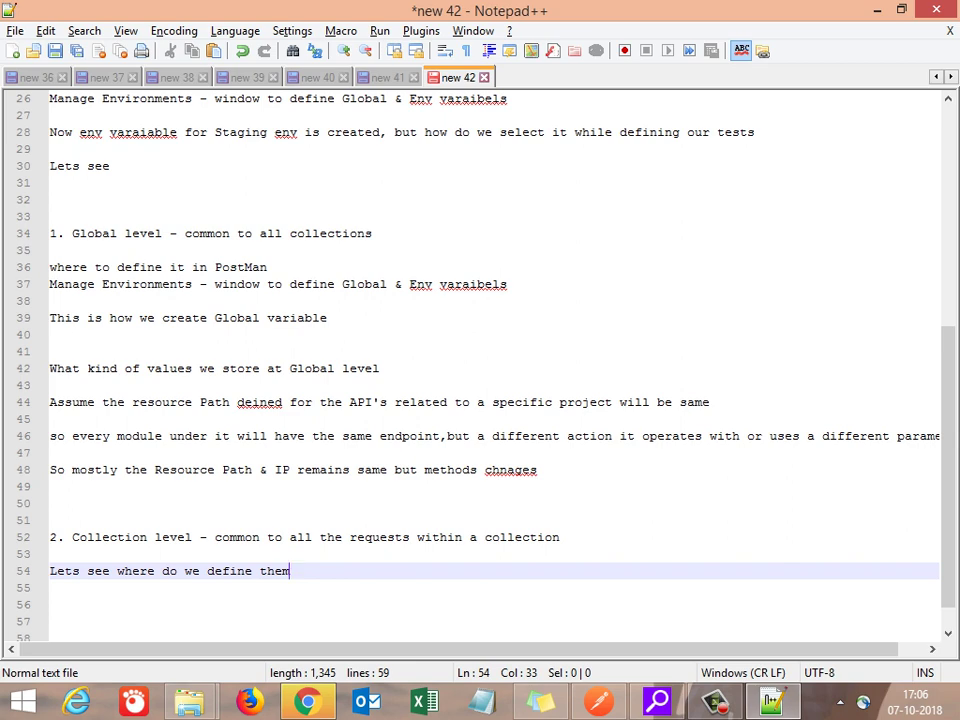
key("super+d")
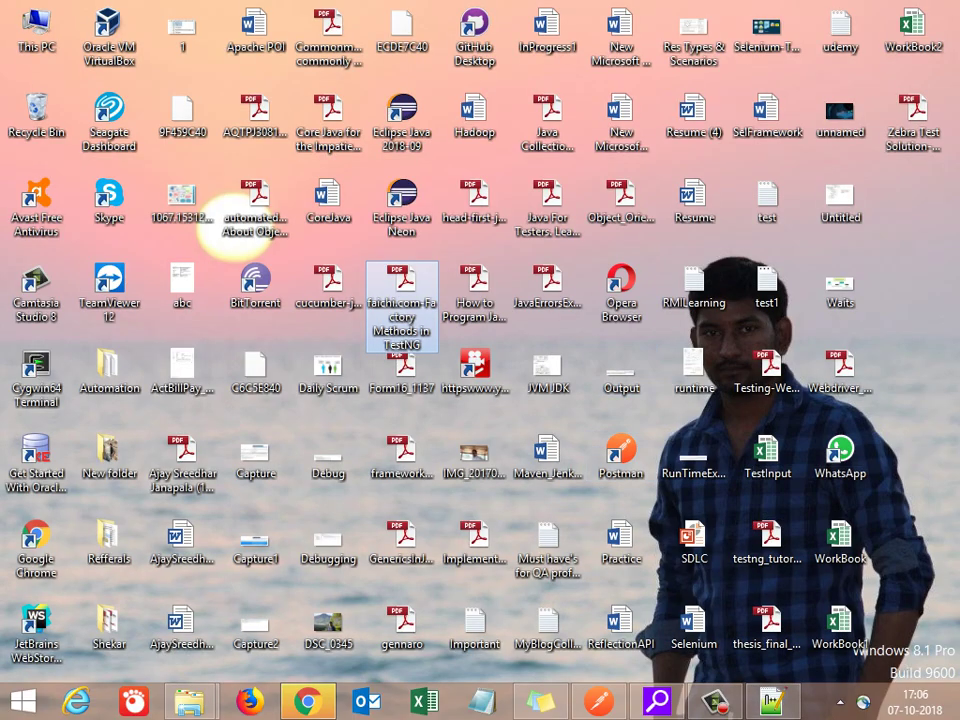
Step: Create a new Microsoft Word Document on the desktop with the default name, open it, and return to Postman
right_click(646, 87)
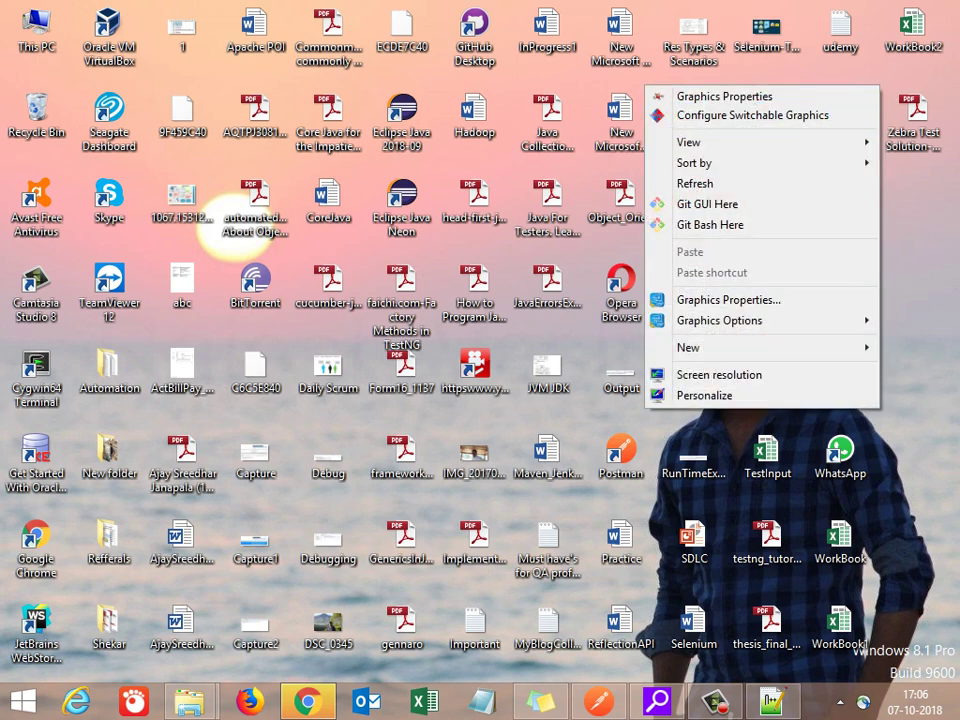
mouse_move(688, 347)
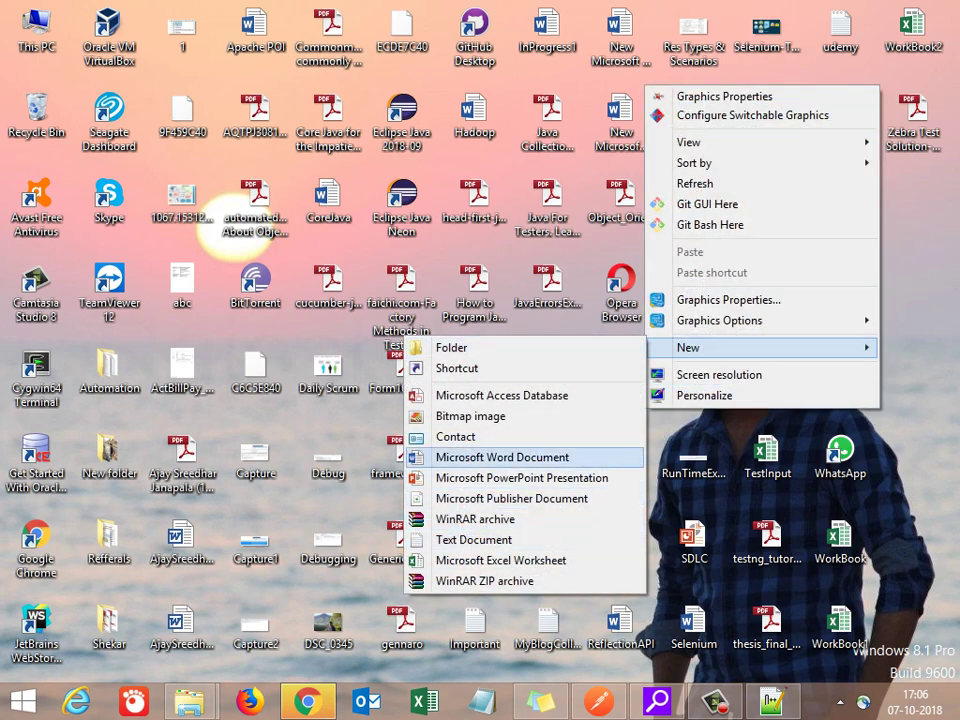
left_click(500, 457)
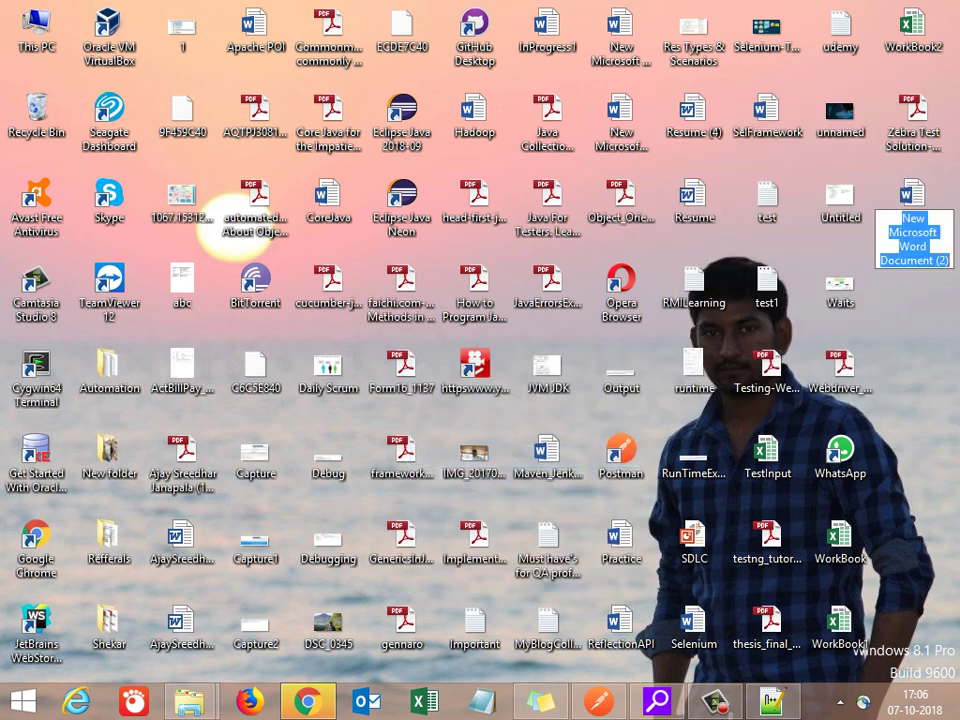
key("Return")
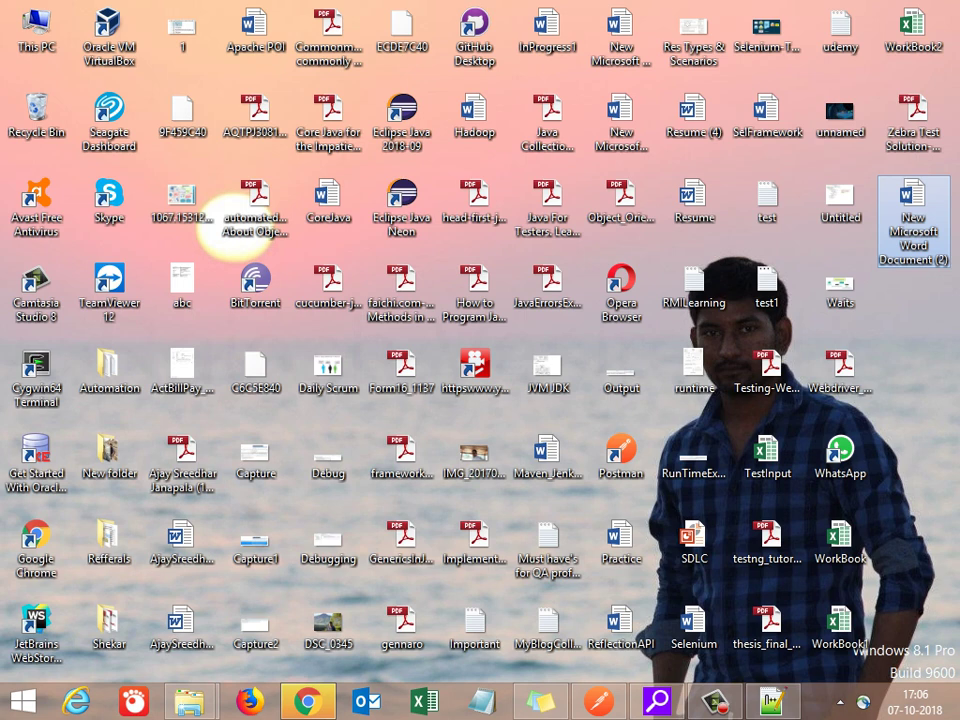
key("Return")
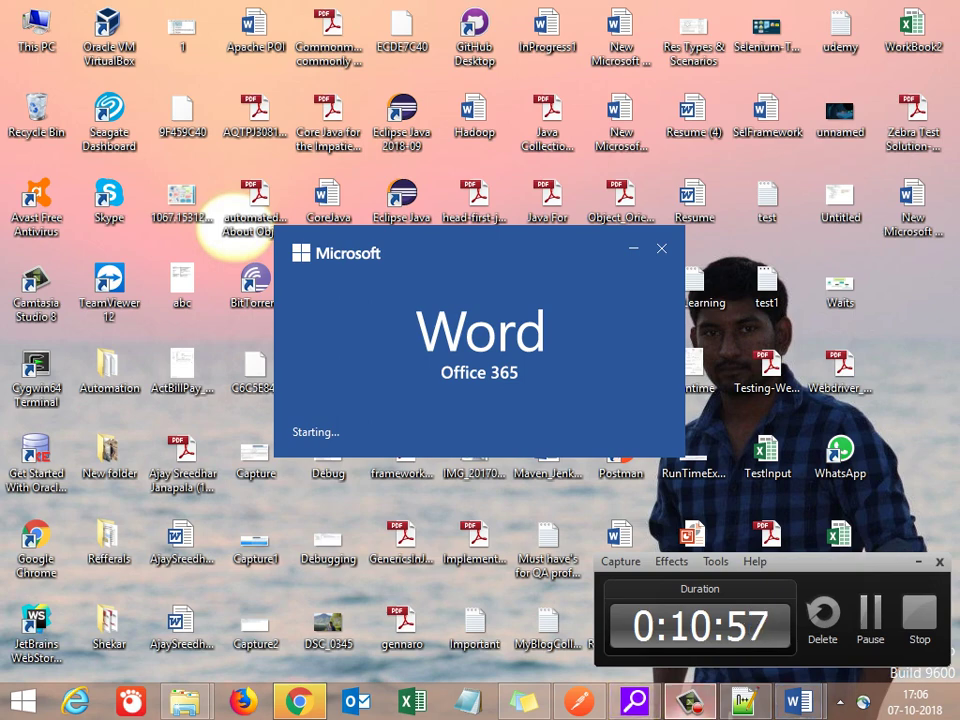
key("alt+Tab")
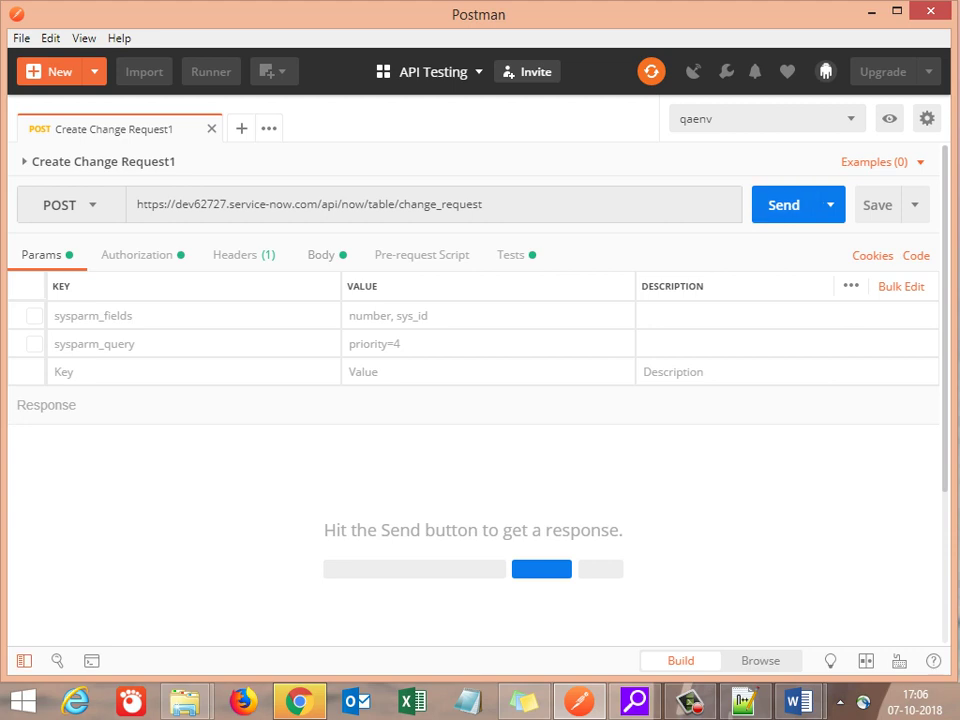
Step: Show Postman's collections sidebar and bring up the CollectionRunner collection's context menu
key("ctrl+backslash")
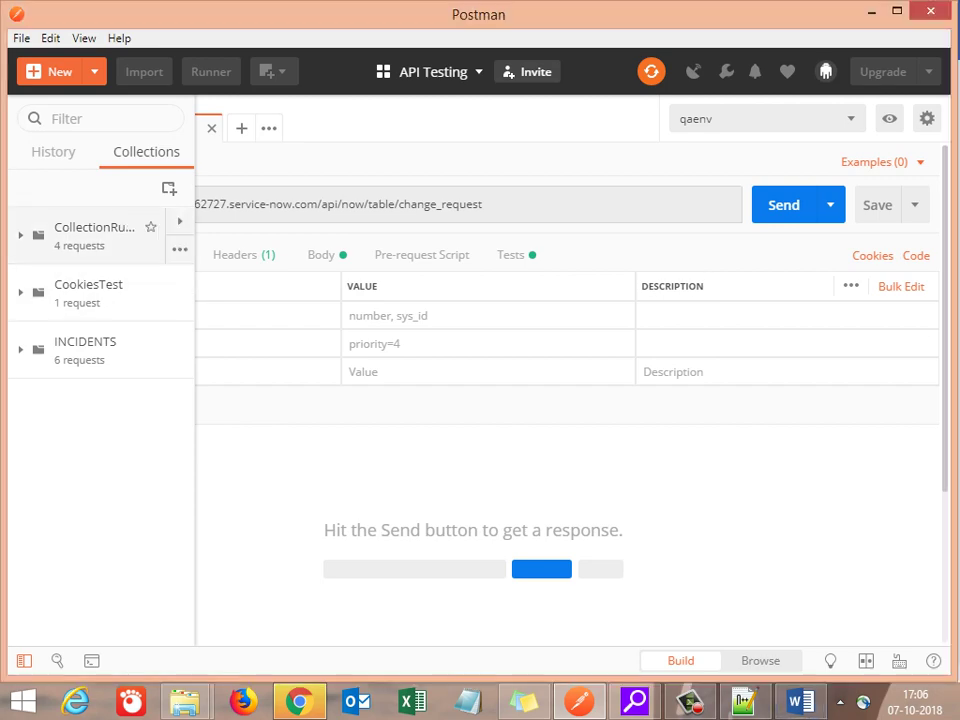
right_click(99, 231)
key("alt+Tab")
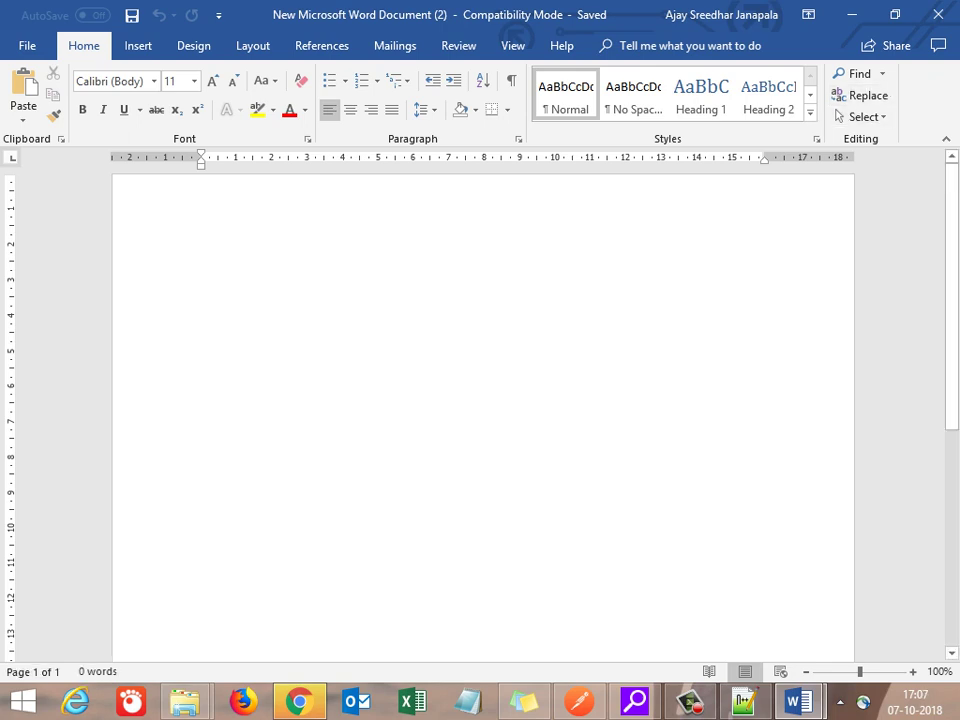
Step: Type the heading 'Variables at collection level:' in Word at a larger font size
key("Return")
key("Return")
key("Return")
key("ctrl+shift+period")
key("ctrl+shift+period")
key("ctrl+shift+period")
type("Variabels")
key("BackSpace")
key("BackSpace")
key("BackSpace")
key("BackSpace")
key("BackSpace")
type("ables at collection level:")
key("Return")
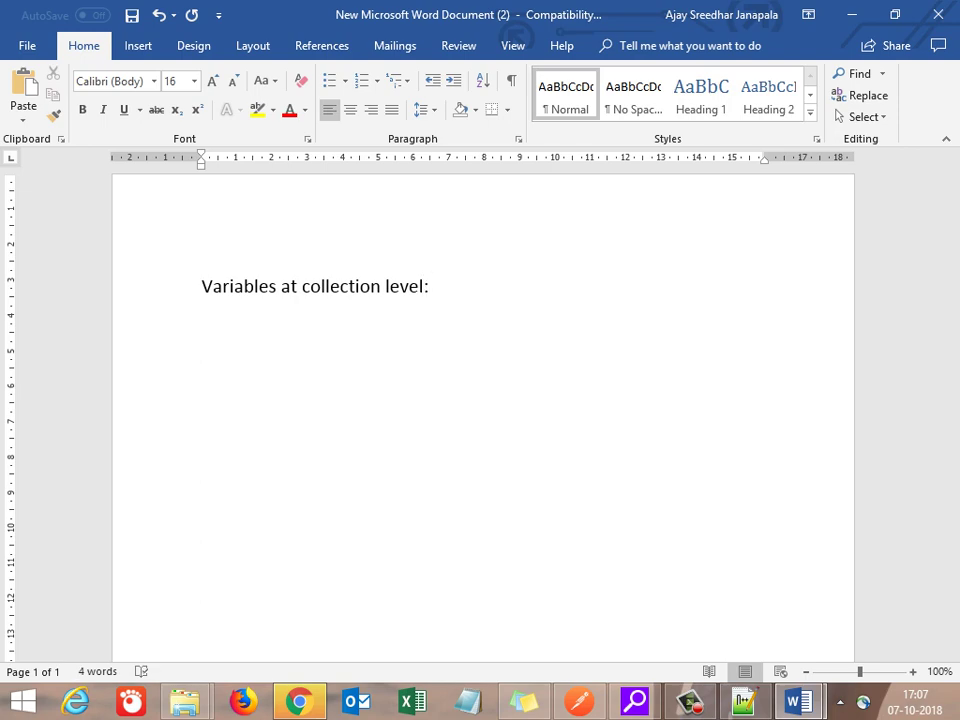
key("alt+Tab")
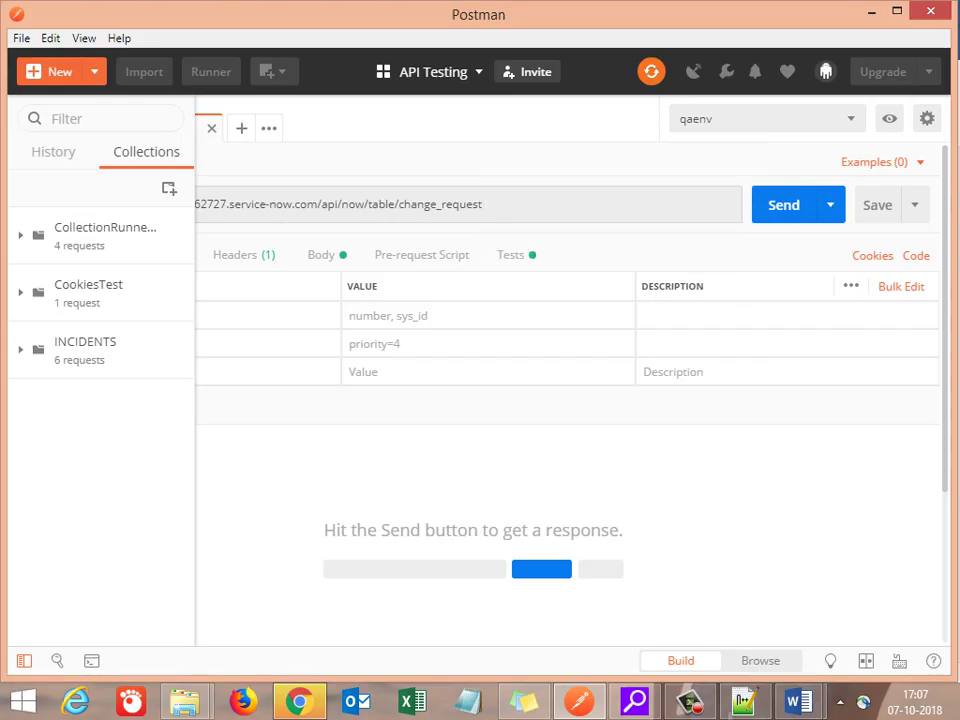
Step: Open the CollectionRunnerTest collection's Edit dialog on its Variables tab, showing table = change_request
right_click(117, 235)
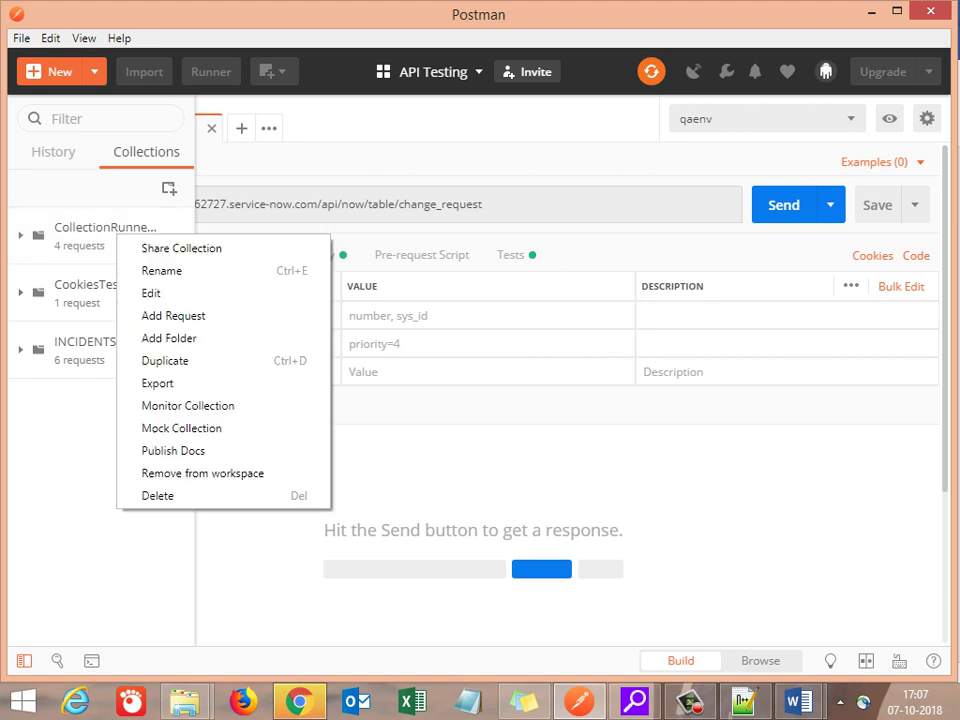
left_click(151, 293)
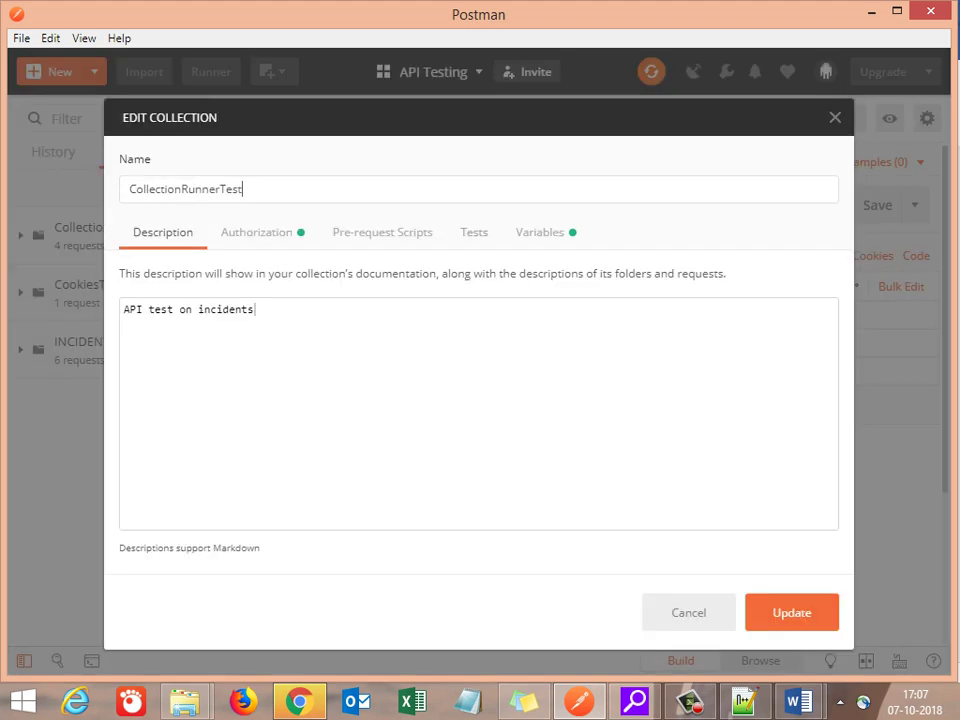
left_click(540, 232)
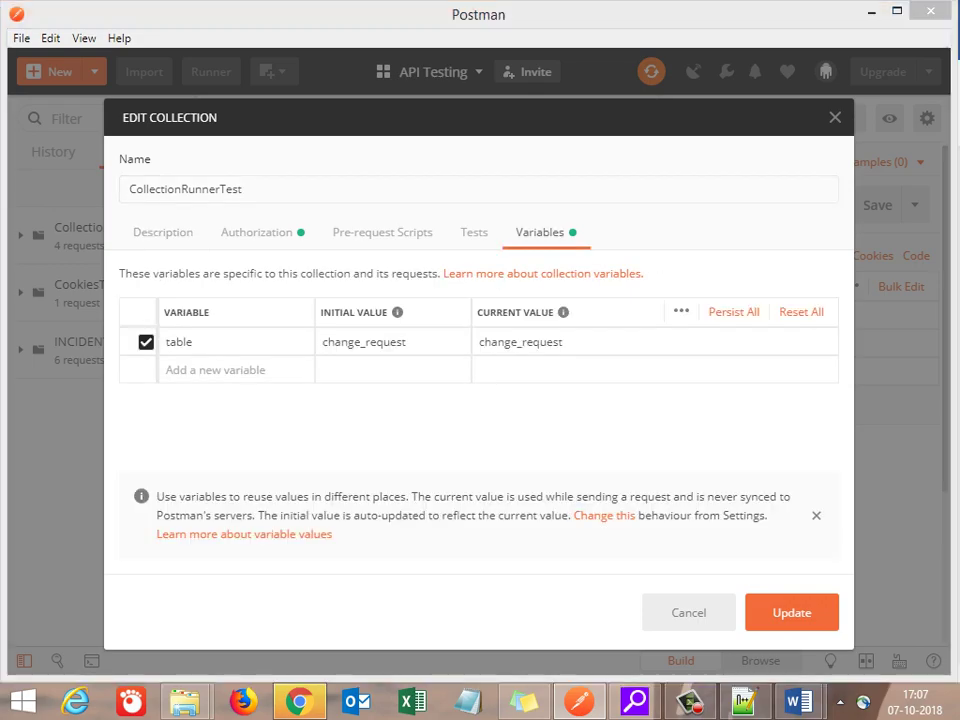
key("alt+Tab")
key("Return")
Step: Type 'Collection – Right click on it ->Edit->Variable tab' under the collection-level heading in Word
type("Co")
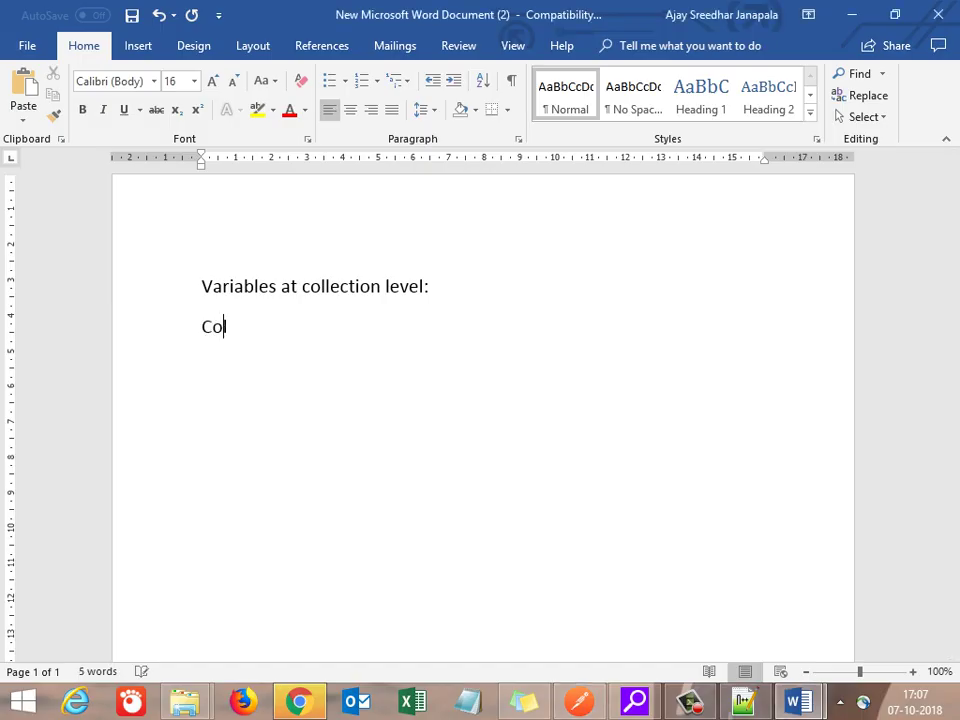
type("llection - R")
key("BackSpace")
type("igh")
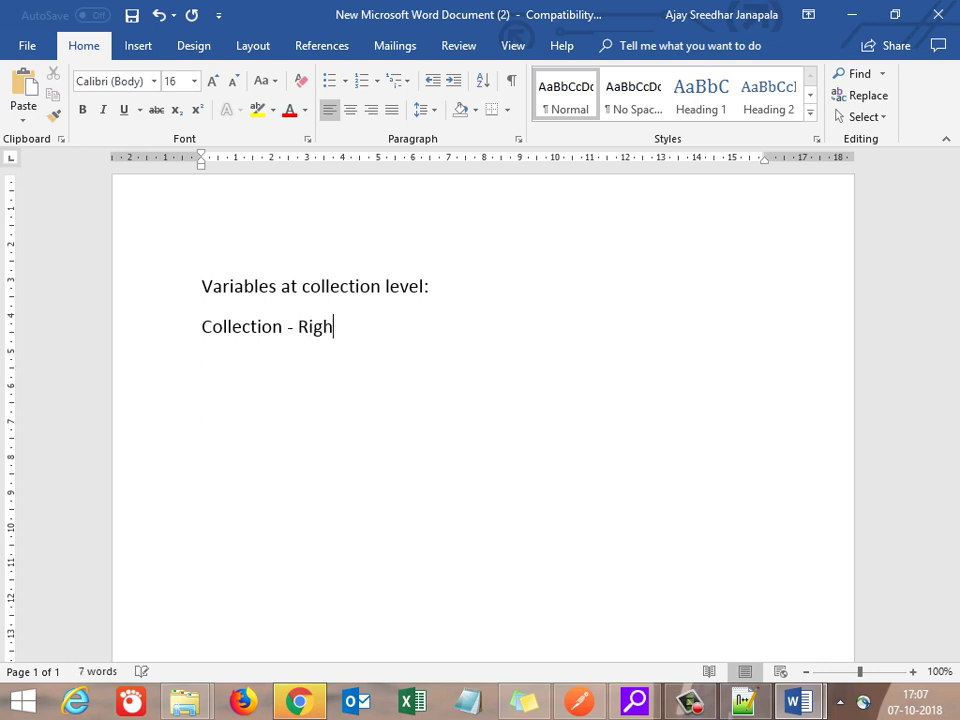
type("t cl;ick")
key("BackSpace")
key("BackSpace")
key("BackSpace")
key("BackSpace")
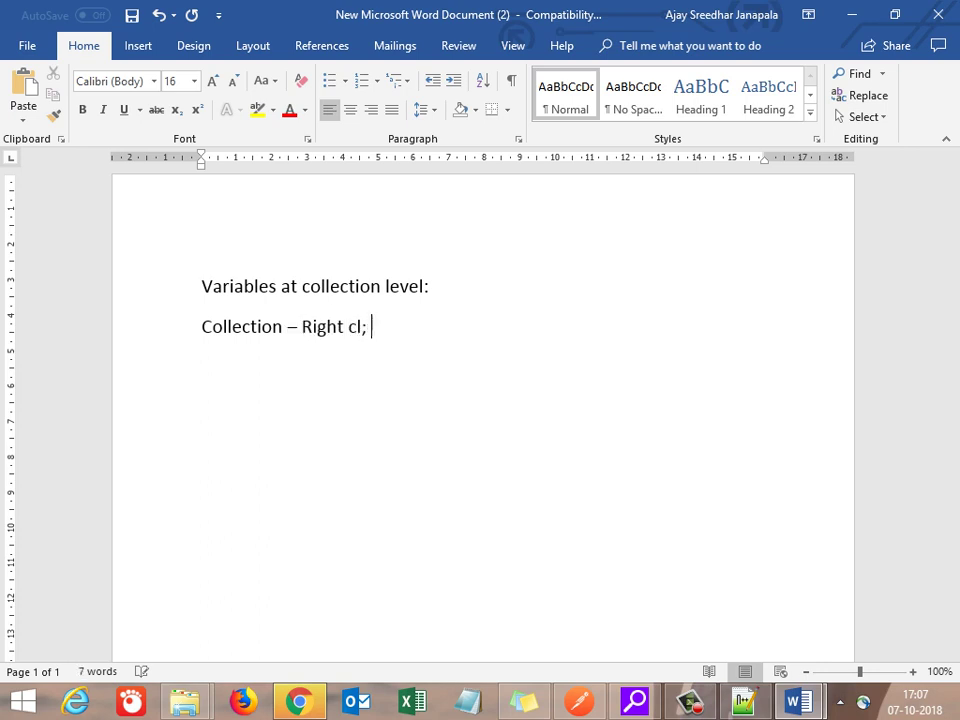
type("ick on it")
type(",")
key("BackSpace")
key("BackSpace")
type("->")
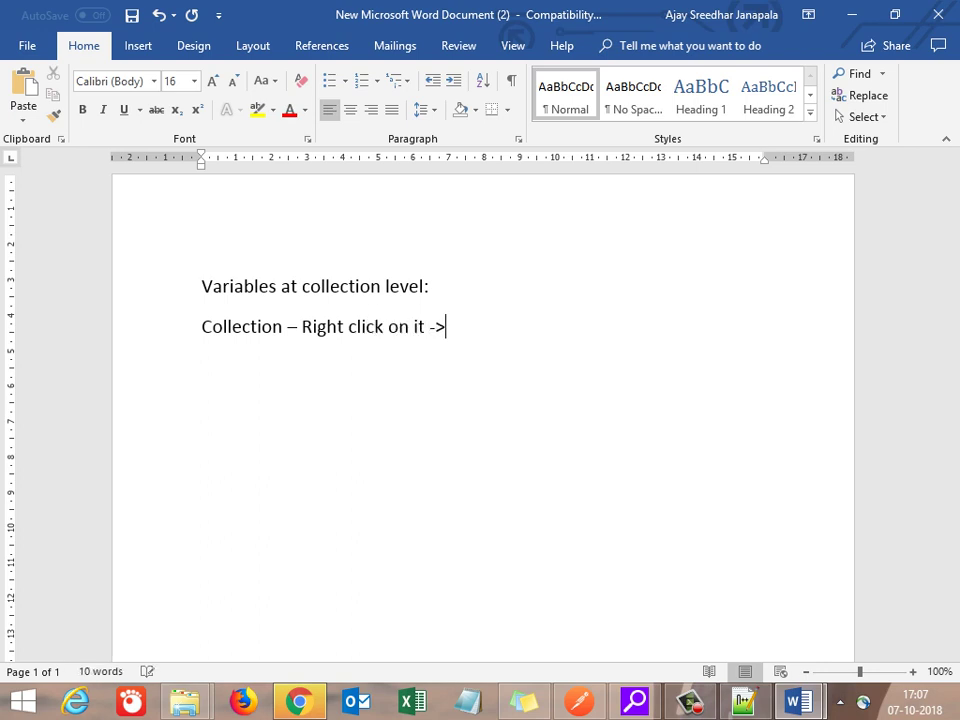
type("Edit->Va")
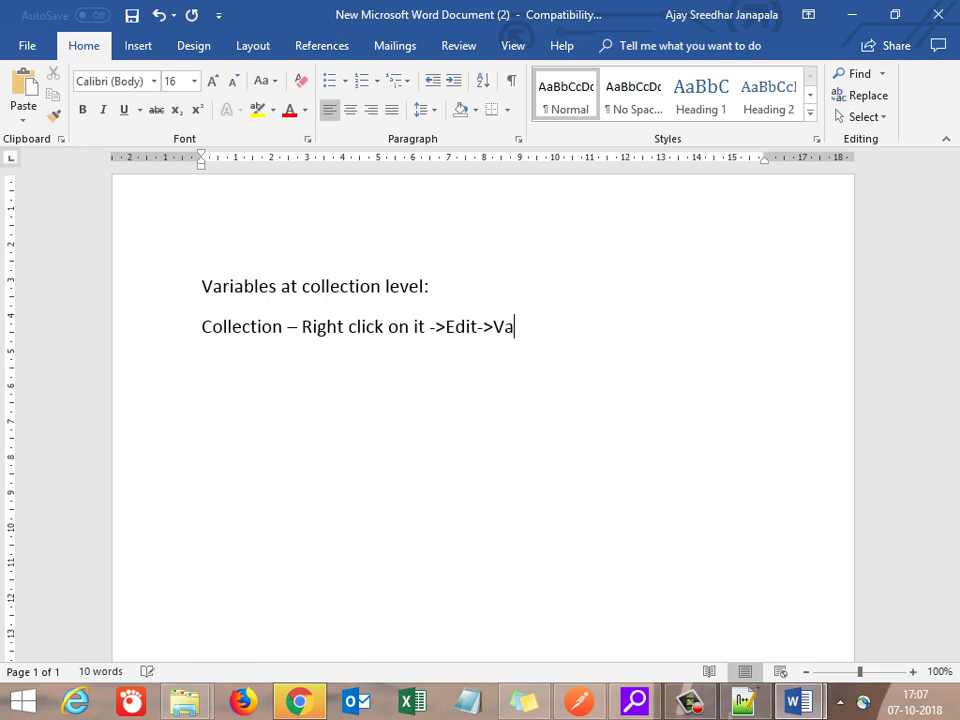
type("riable tab")
key("Return")
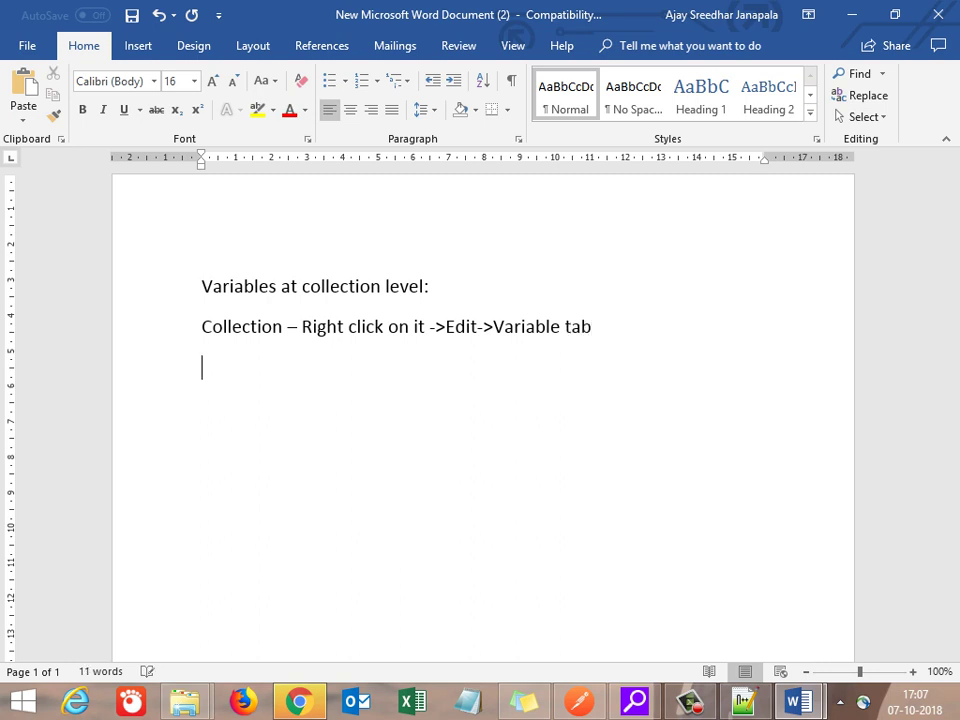
key("alt+Tab")
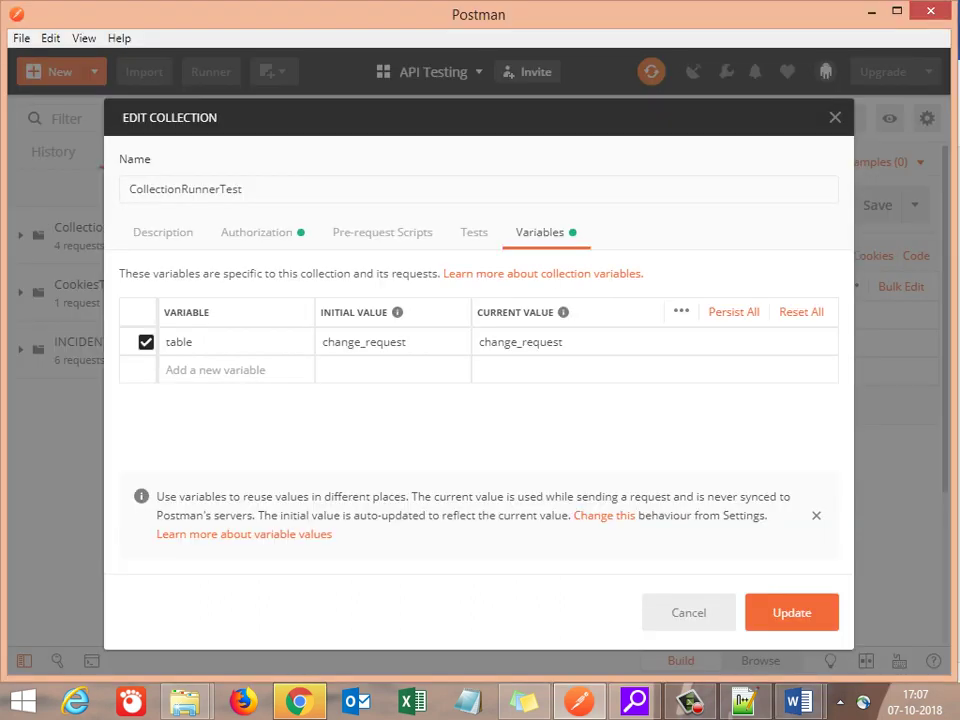
Step: Highlight the table variable's name and its change_request value, then close the collection editor unchanged
left_click(235, 370)
left_click(193, 342)
key("ctrl+a")
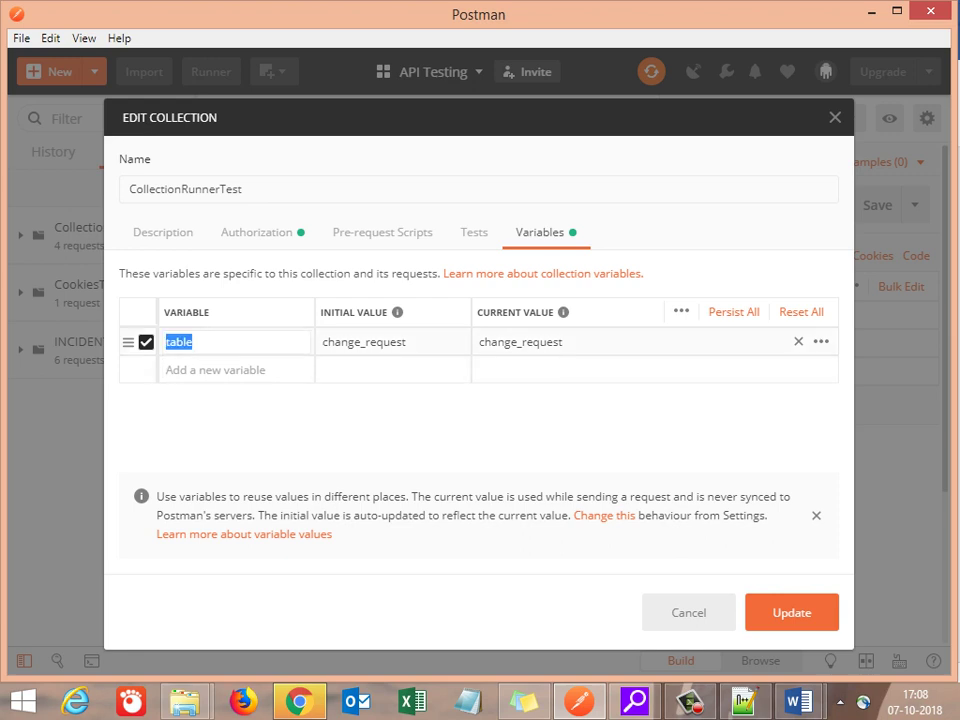
key("Tab")
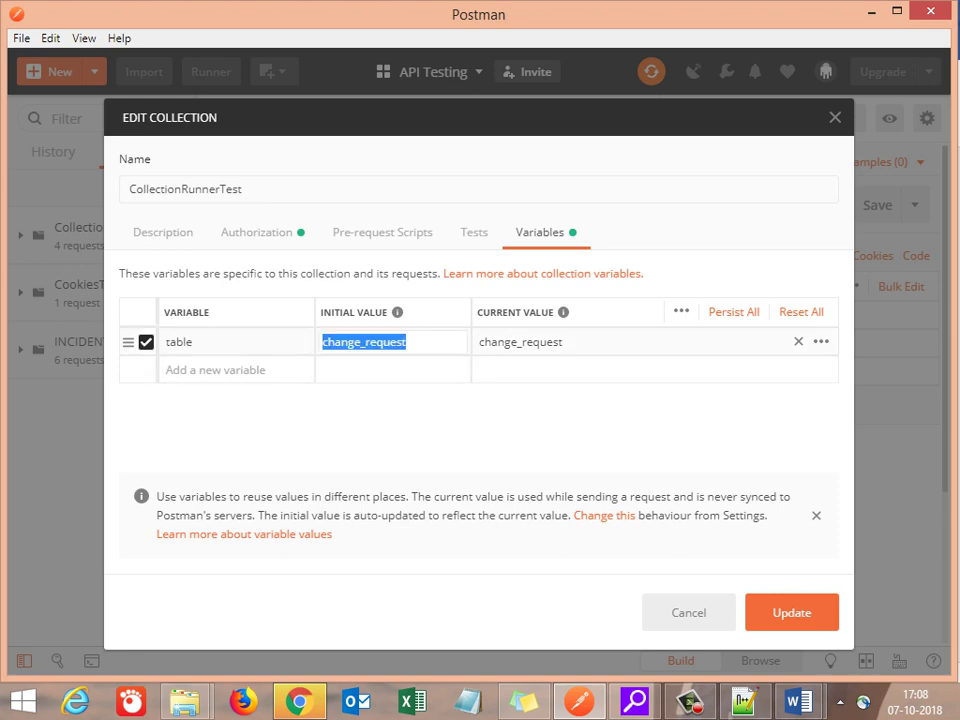
left_click(486, 340)
key("ctrl+a")
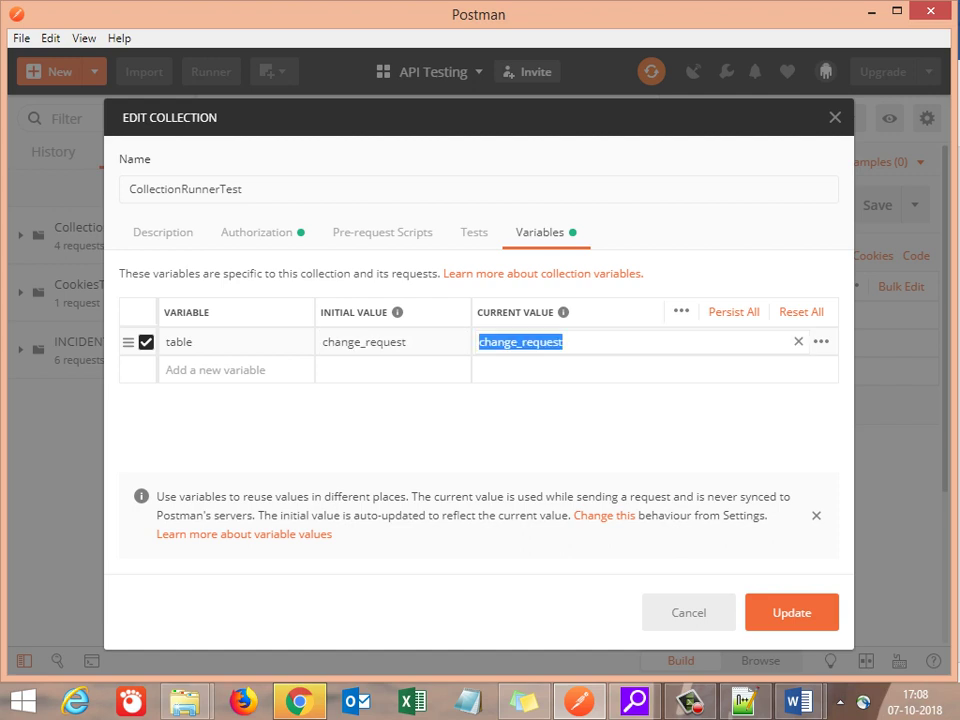
key("Escape")
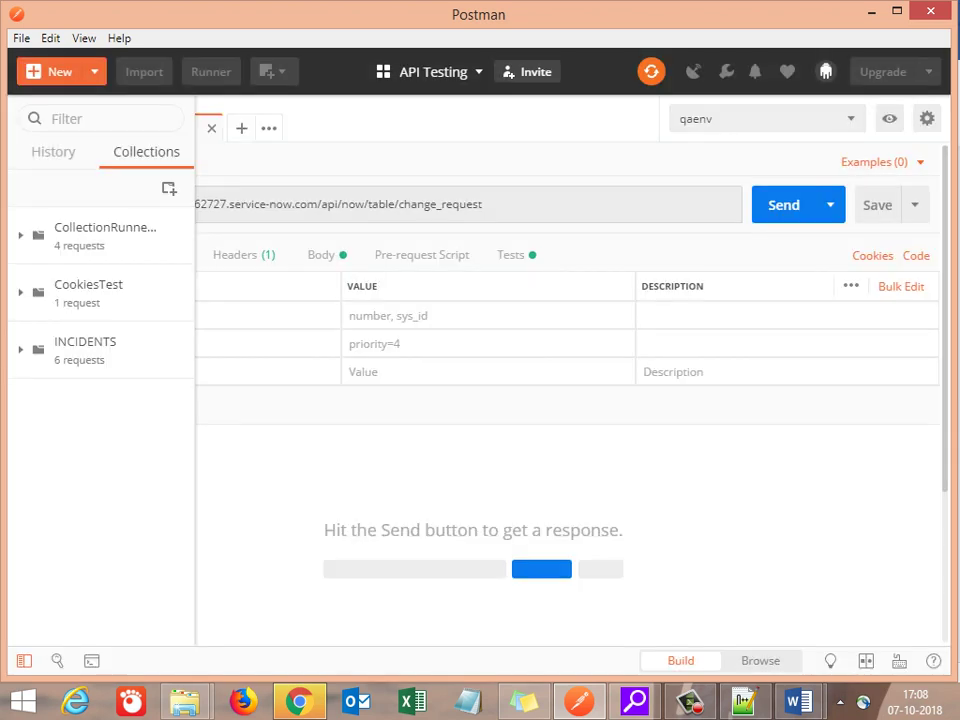
Step: In Word, type 'Something which is common to all the request or most of the request'
mouse_move(798, 700)
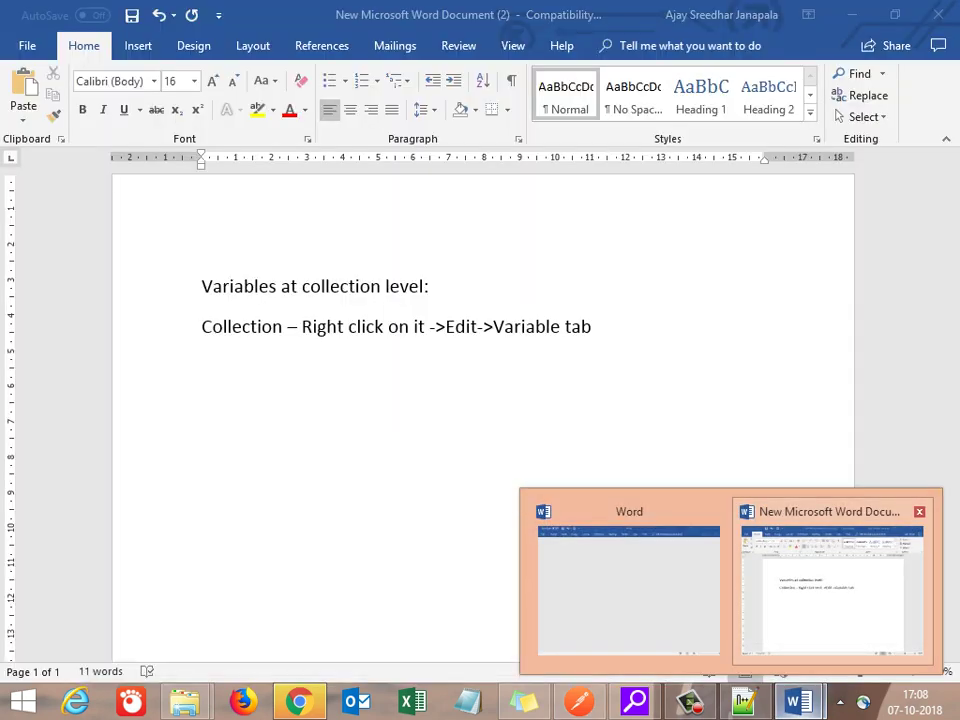
left_click(830, 590)
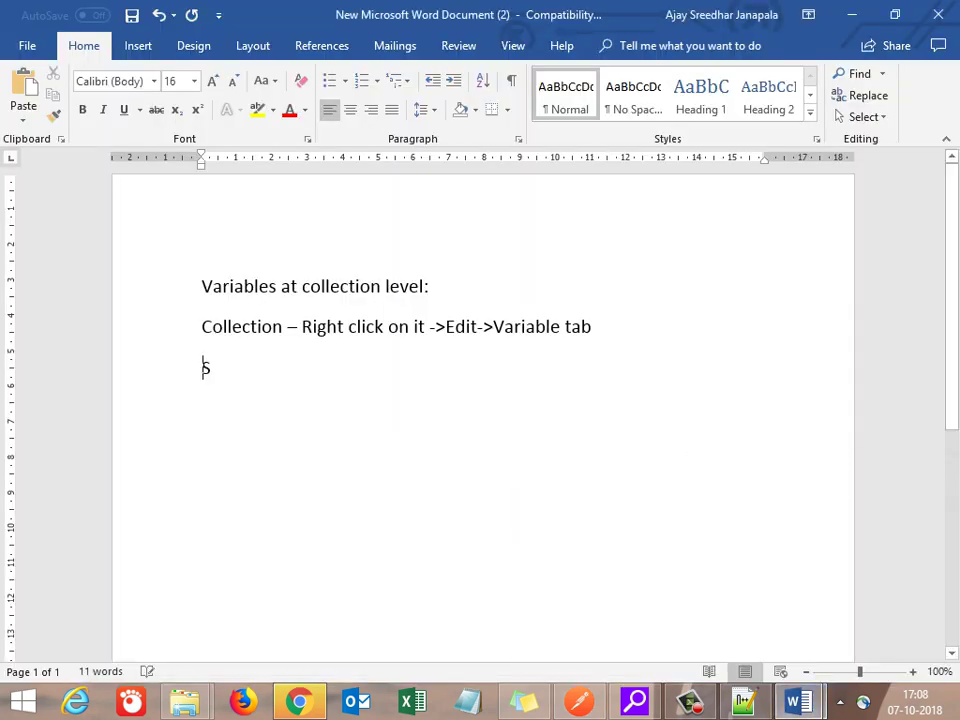
type("Something")
type(" which is ")
type("comm")
type("on in co")
type("ll")
key("BackSpace")
key("BackSpace")
key("BackSpace")
key("BackSpace")
key("BackSpace")
key("BackSpace")
key("BackSpace")
type("to all the request ")
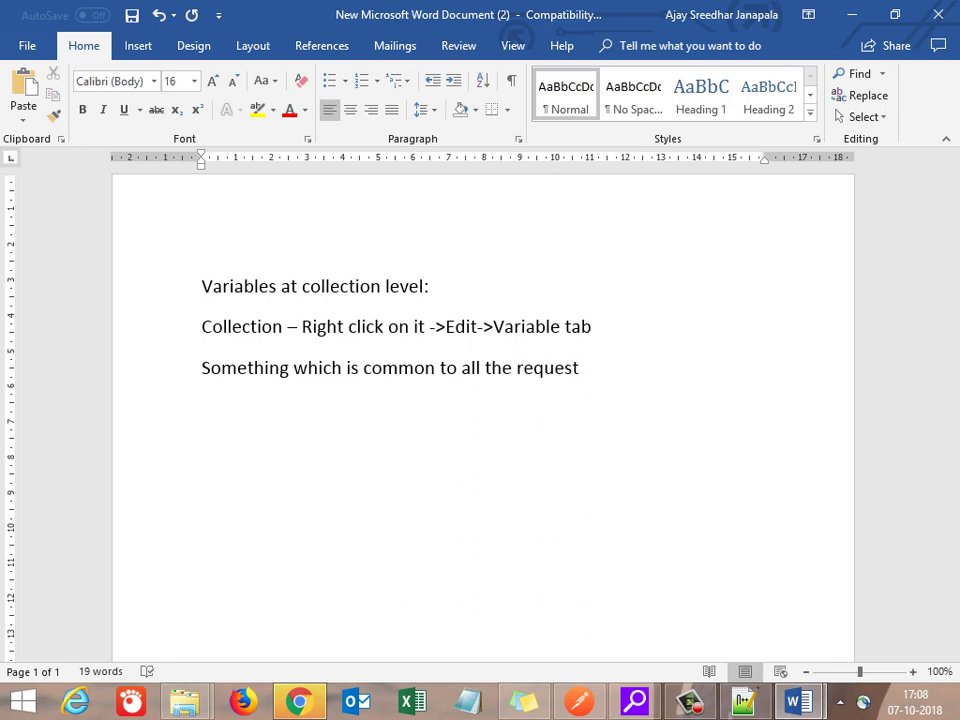
type("or mst")
key("BackSpace")
key("BackSpace")
key("BackSpace")
key("BackSpace")
type("ost of the request")
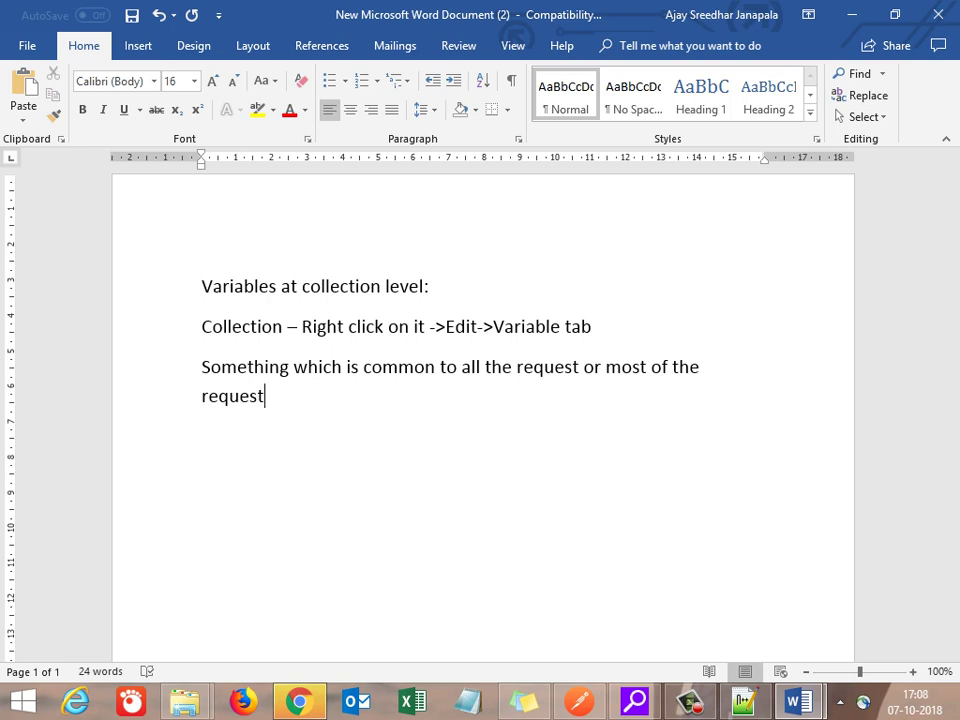
Step: Finish the sentence with 'is defined at this level' and start a new paragraph
key("Return")
key("Up")
key("End")
type("is defined at th")
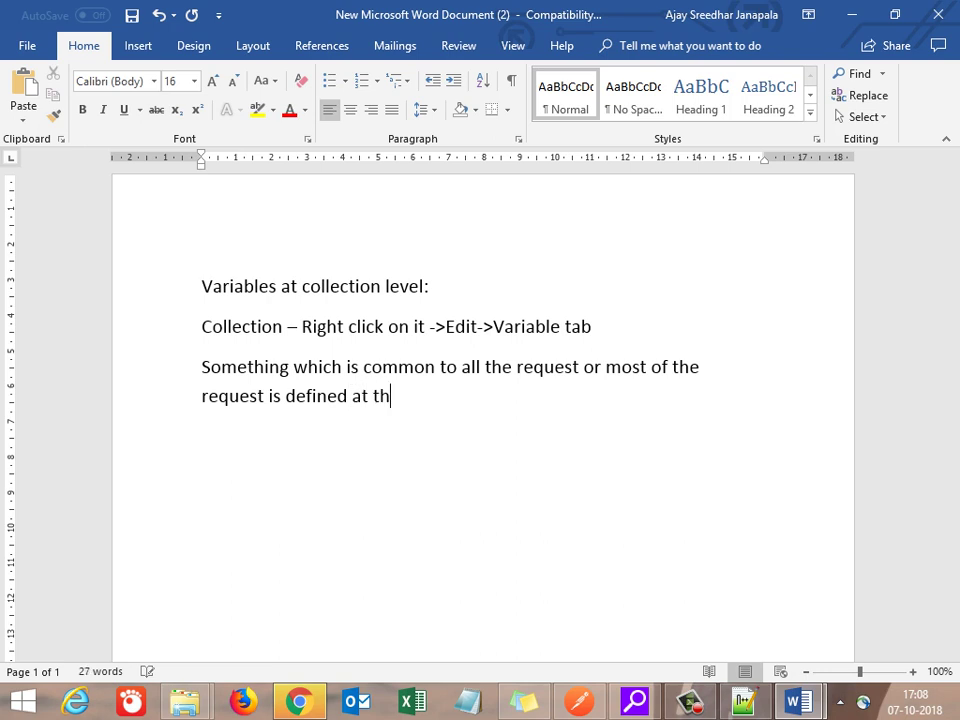
type("is level")
key("Return")
key("Return")
key("alt+Tab")
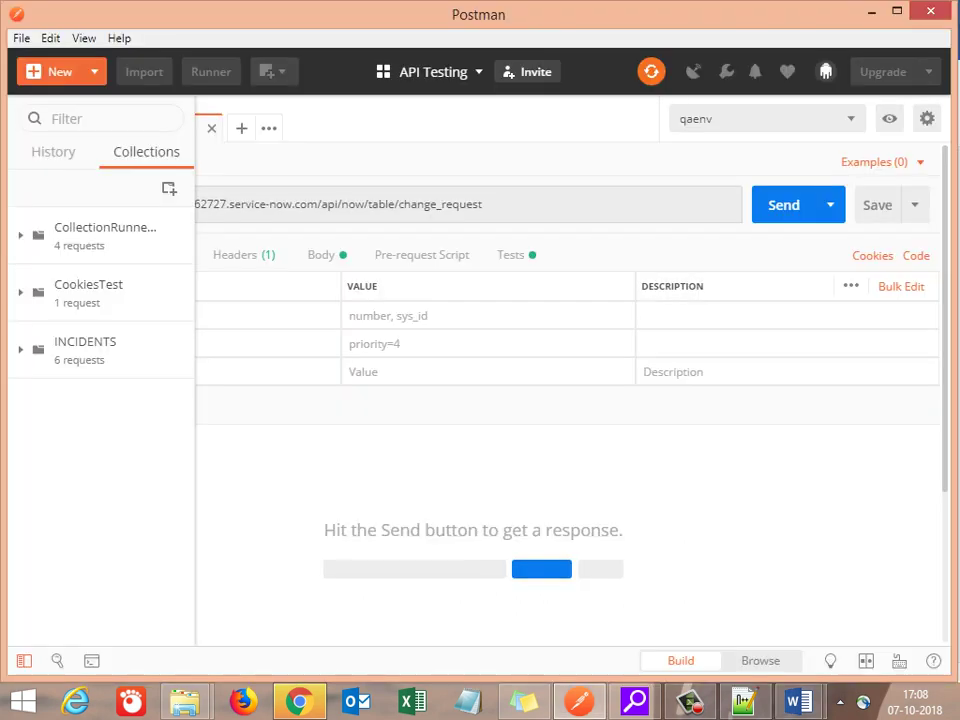
key("alt+Tab")
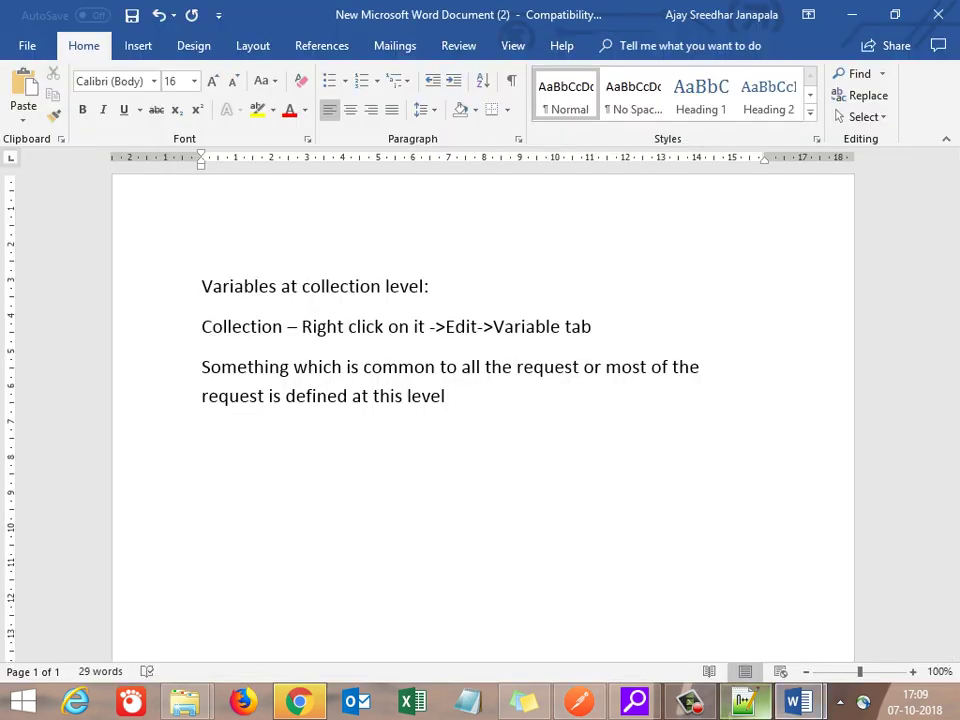
Step: In Notepad++, select the line '4. Local level - specific to the request' at the top of the notes
left_click(742, 702)
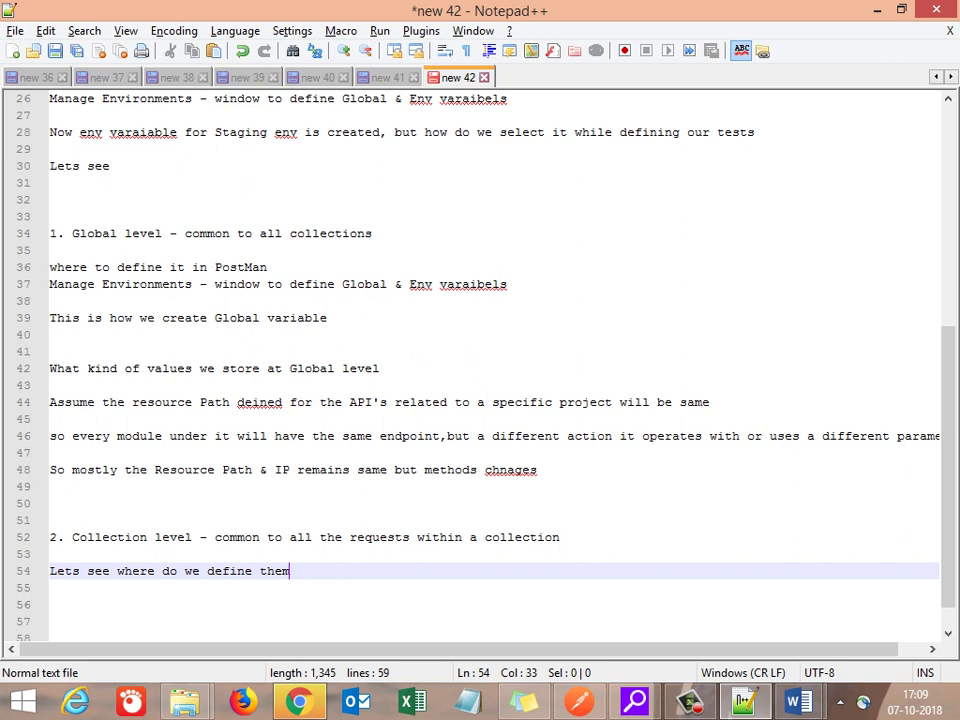
scroll(480, 360, "up", 8)
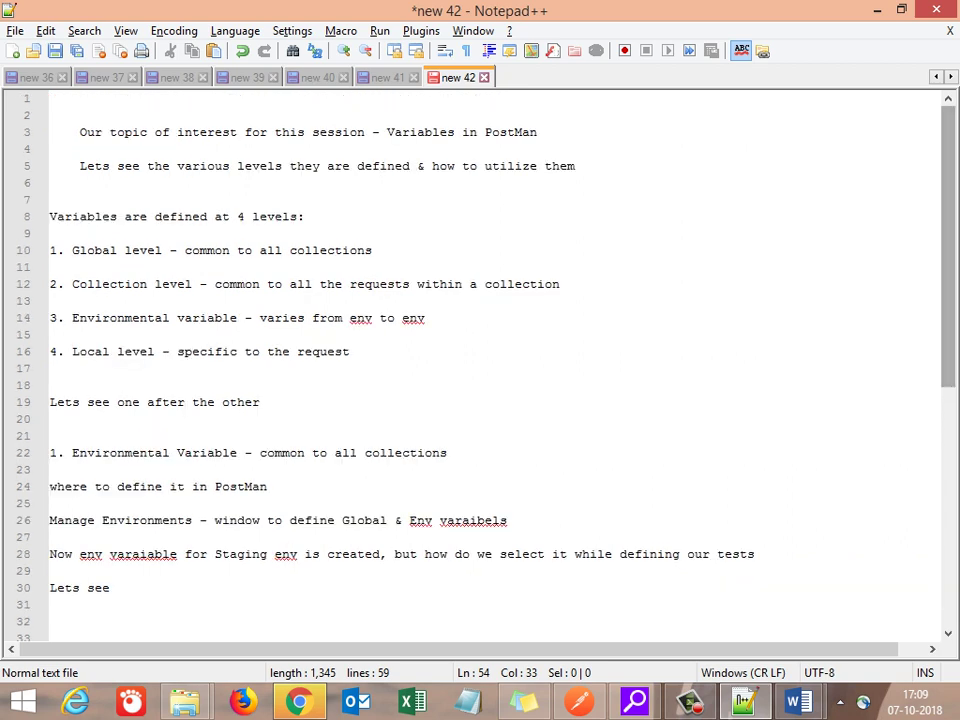
triple_click(322, 351)
key("ctrl+c")
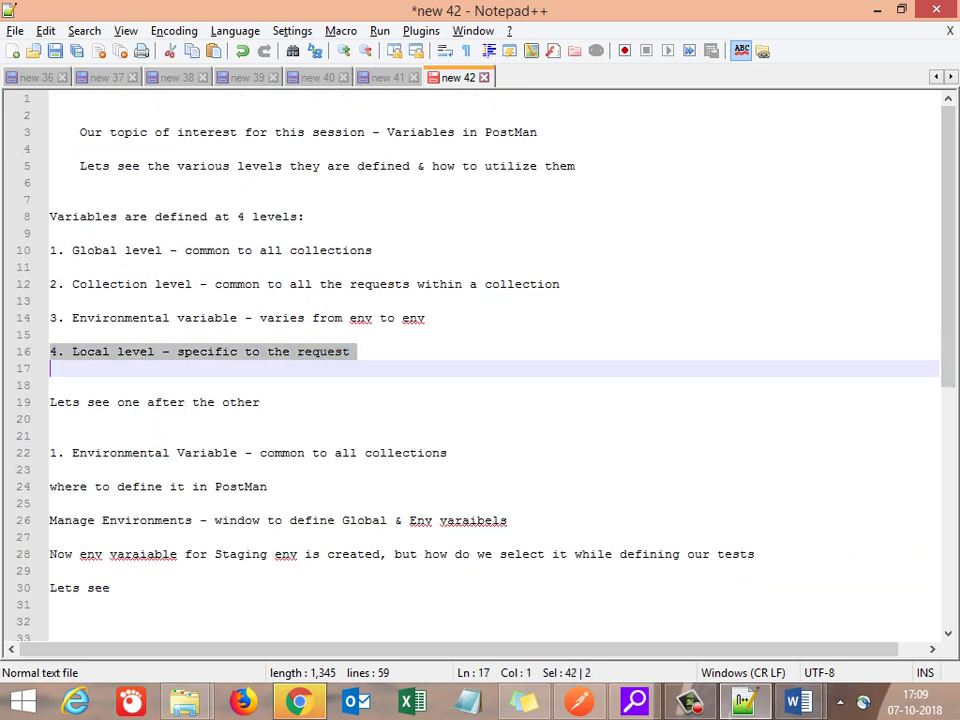
key("alt+Tab")
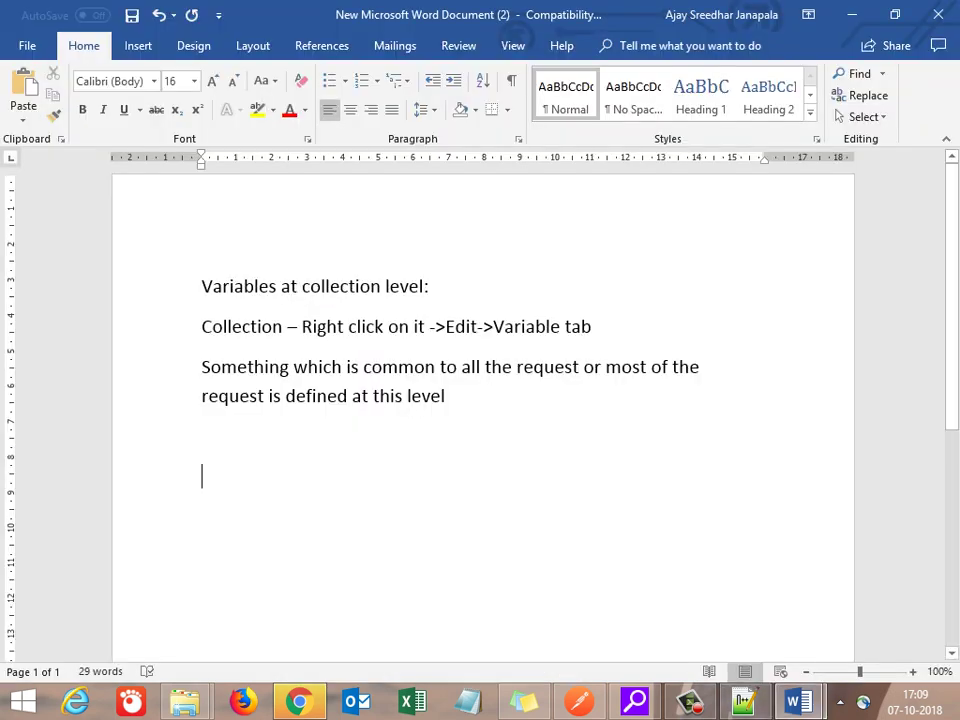
Step: Paste the local-level line and number the collection heading '3. Variables at collection level:'
key("ctrl+v")
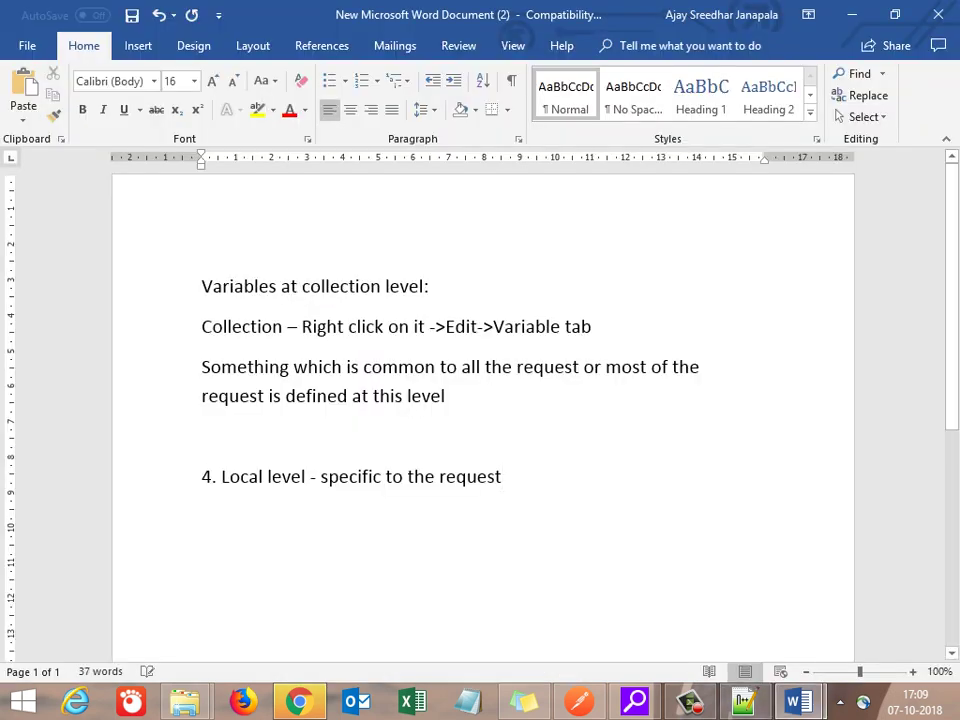
key("Home")
key("Delete")
key("Delete")
key("Delete")
key("Delete")
key("Up")
key("Up")
key("Up")
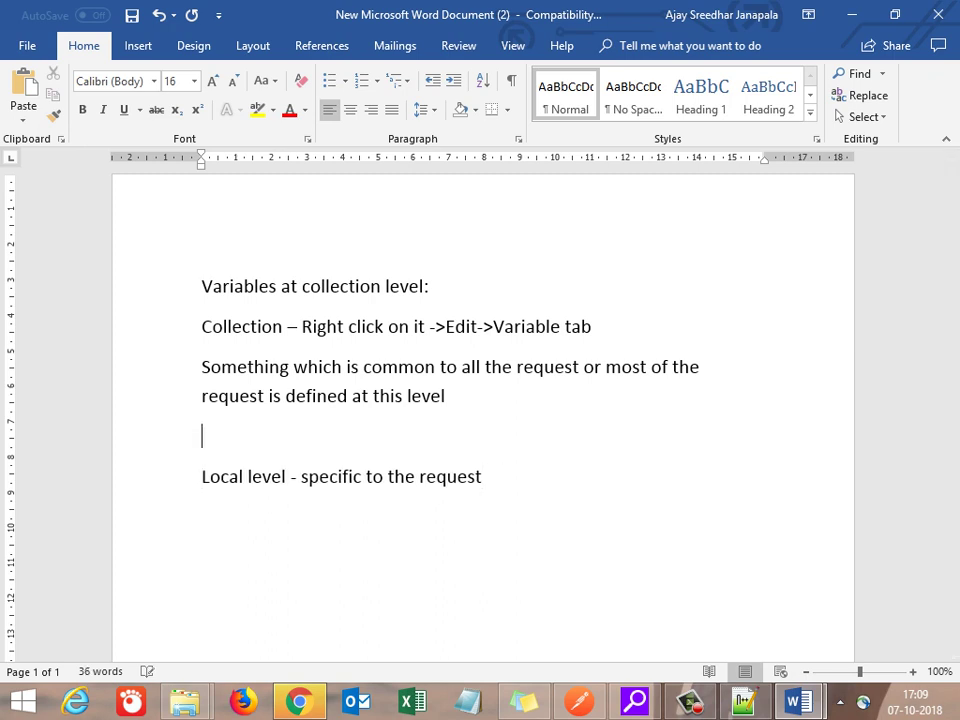
key("Up")
key("Up")
key("Up")
key("Down")
type("3.")
key("Down")
key("Up")
key("ctrl+z")
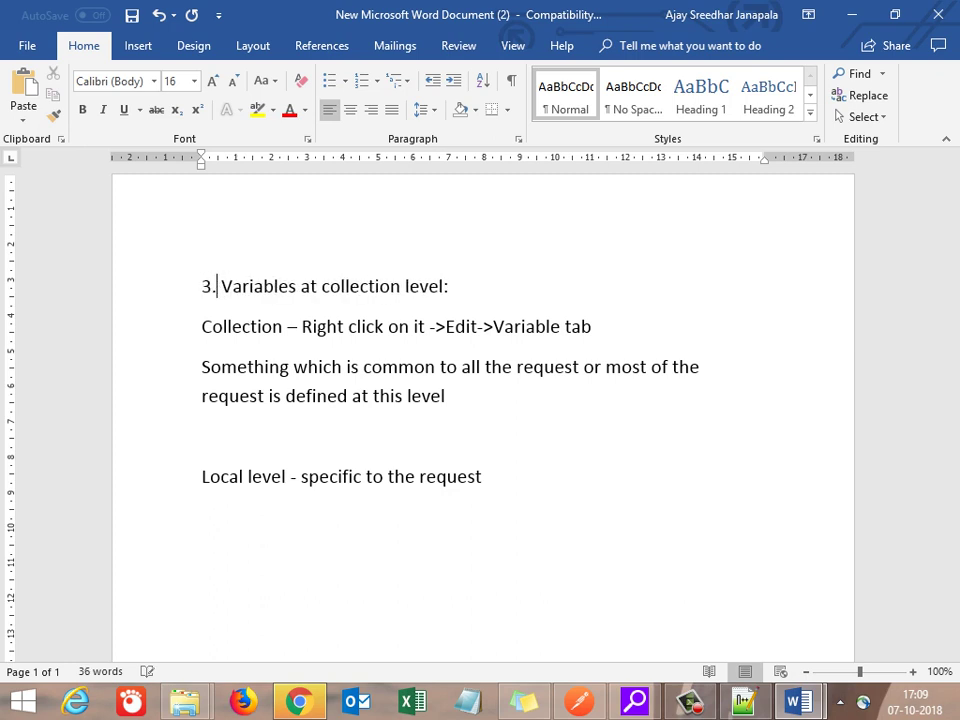
Step: Prefix the local-level heading with a plain-text '4.', undoing automatic list formatting
key("Down")
key("Down")
key("Down")
key("Down")
key("Down")
key("Down")
key("Up")
key("Left")
key("Left")
type("4.")
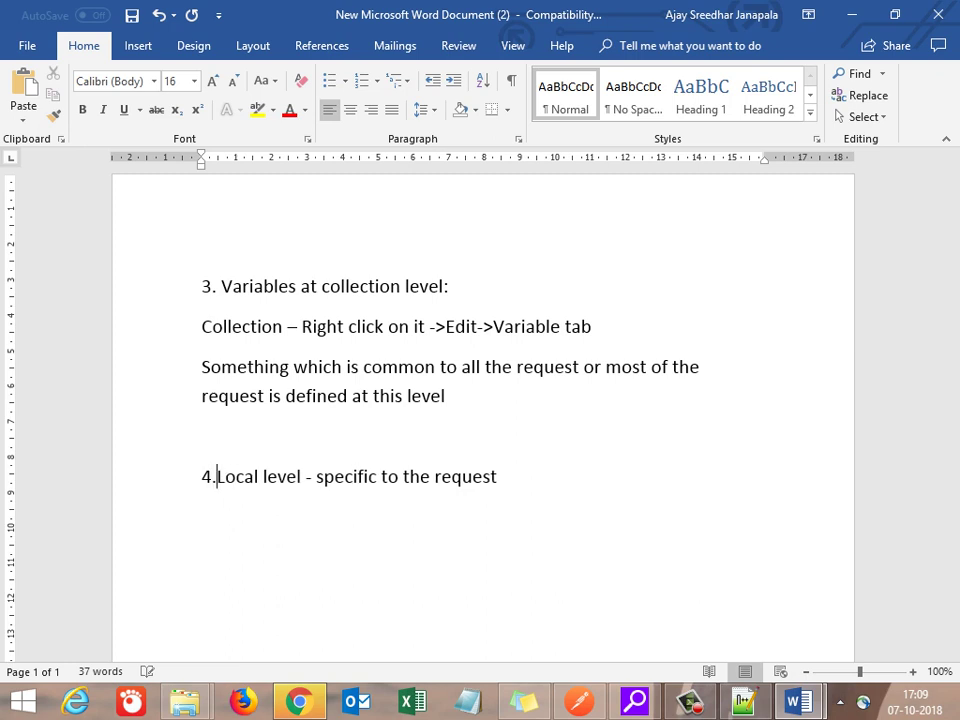
key("ctrl+z")
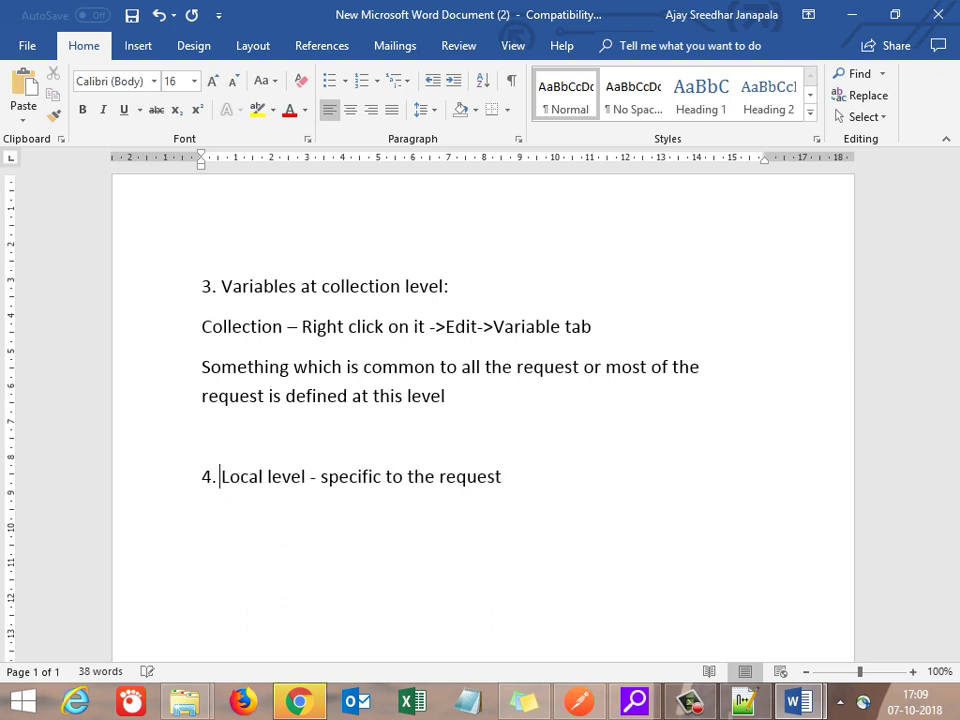
key("End")
key("Down")
key("alt+Tab")
key("alt+Tab")
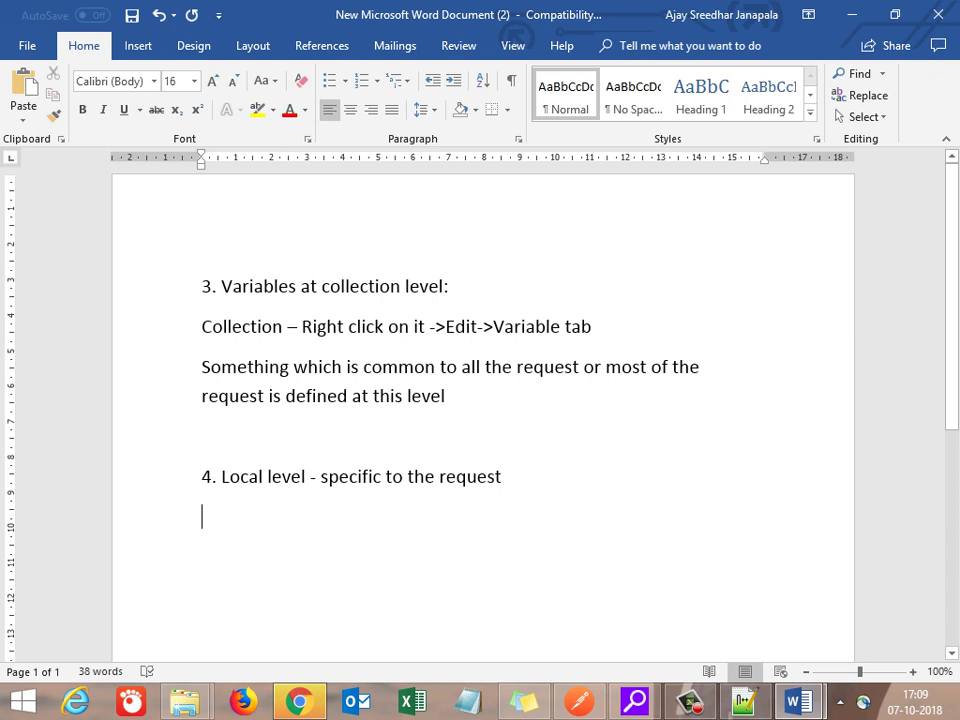
Step: In Postman, open Create Change Request1 from the CollectionRunnerTest collection, cancelling its edit dialog
mouse_move(634, 700)
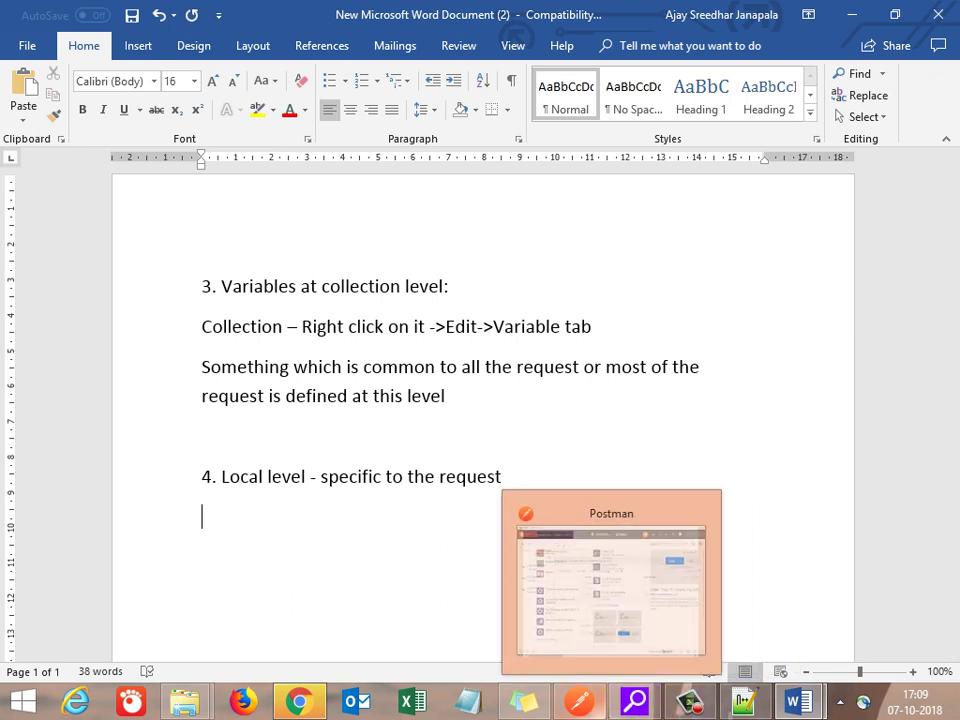
left_click(579, 700)
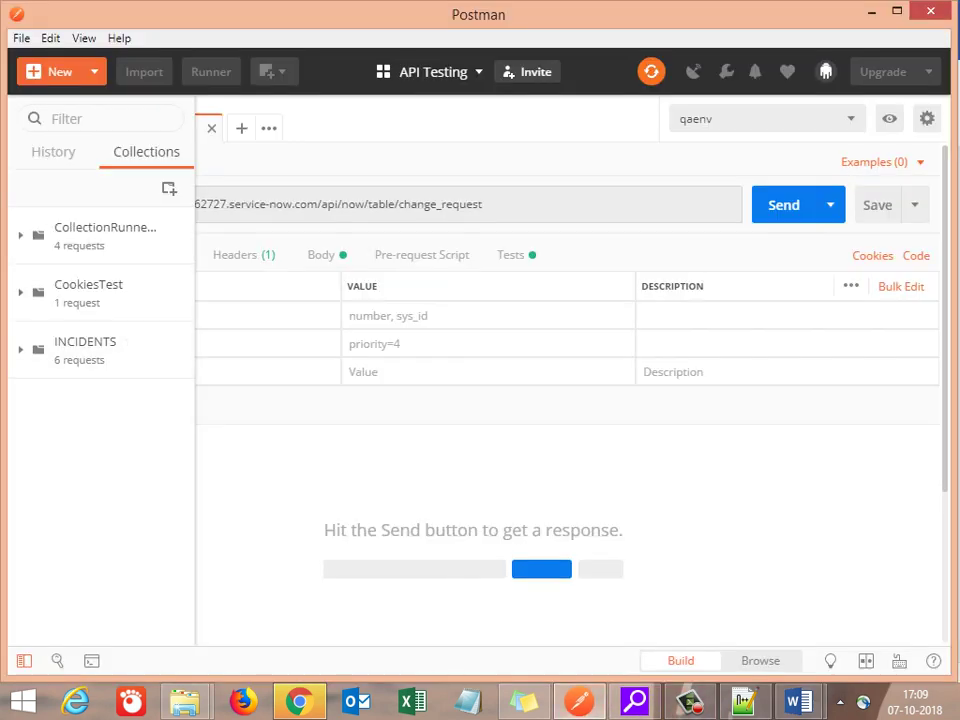
left_click(95, 235)
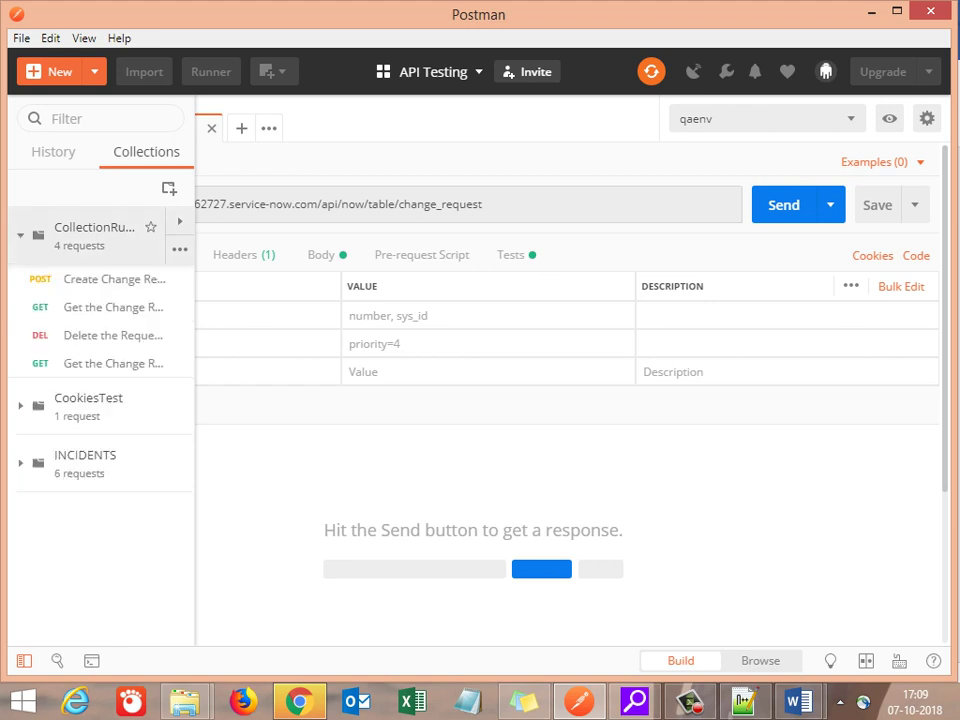
left_click(110, 279)
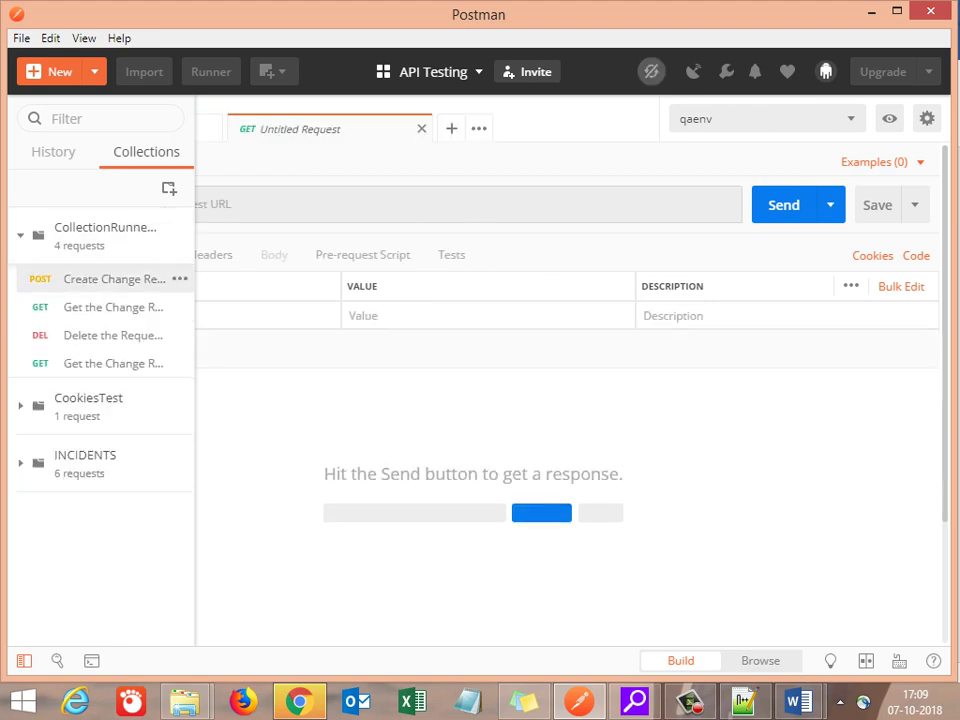
left_click(180, 279)
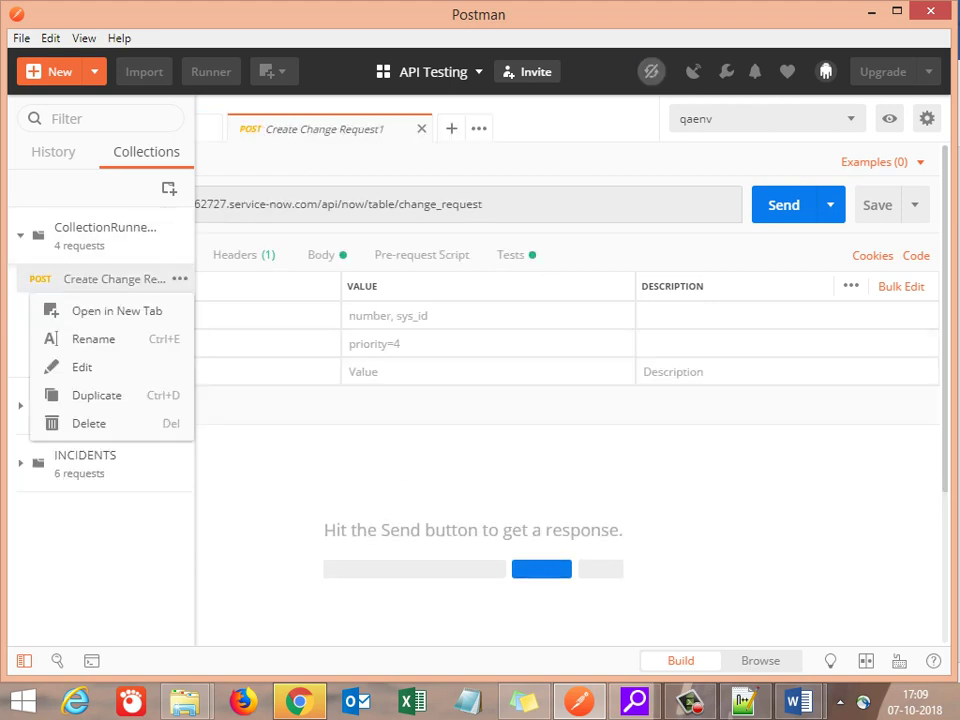
left_click(82, 367)
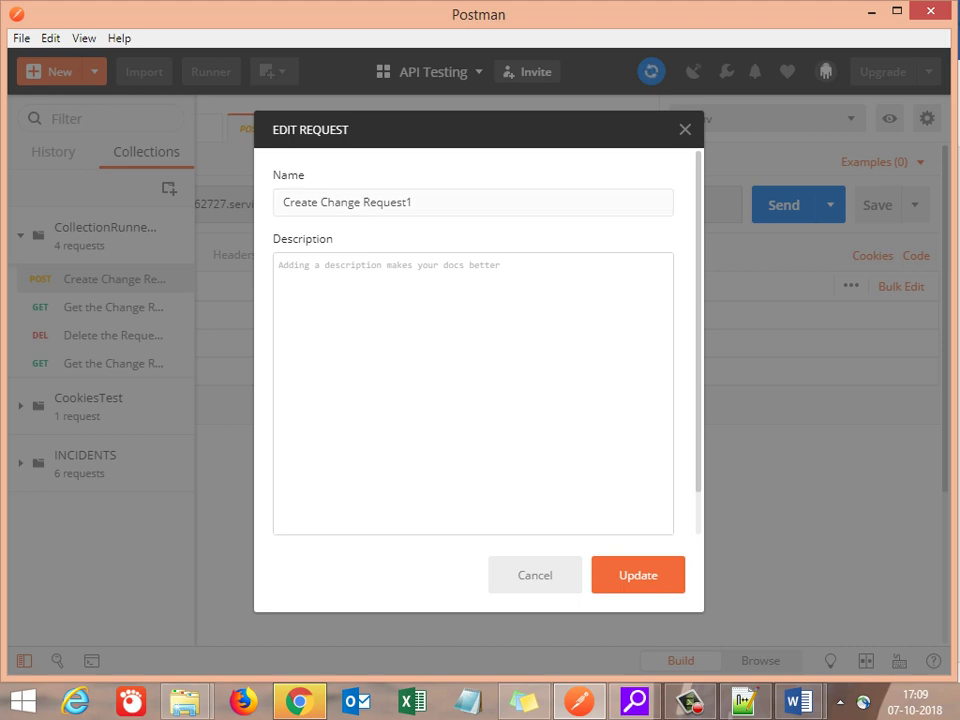
key("Escape")
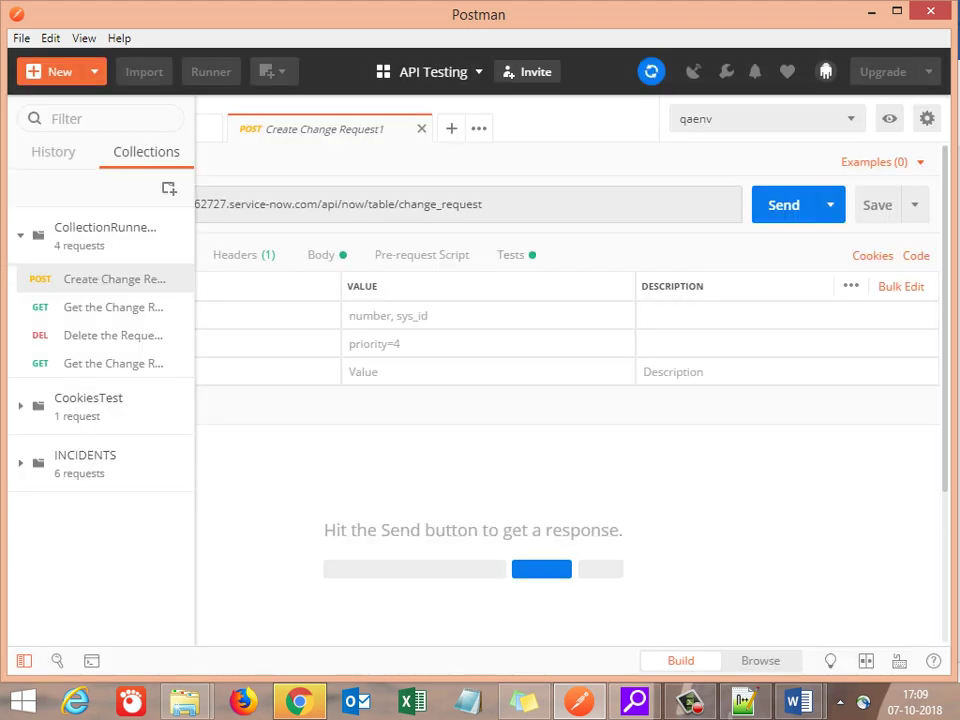
Step: Delete all existing code in the request's Tests script, leaving blank lines
left_click(510, 254)
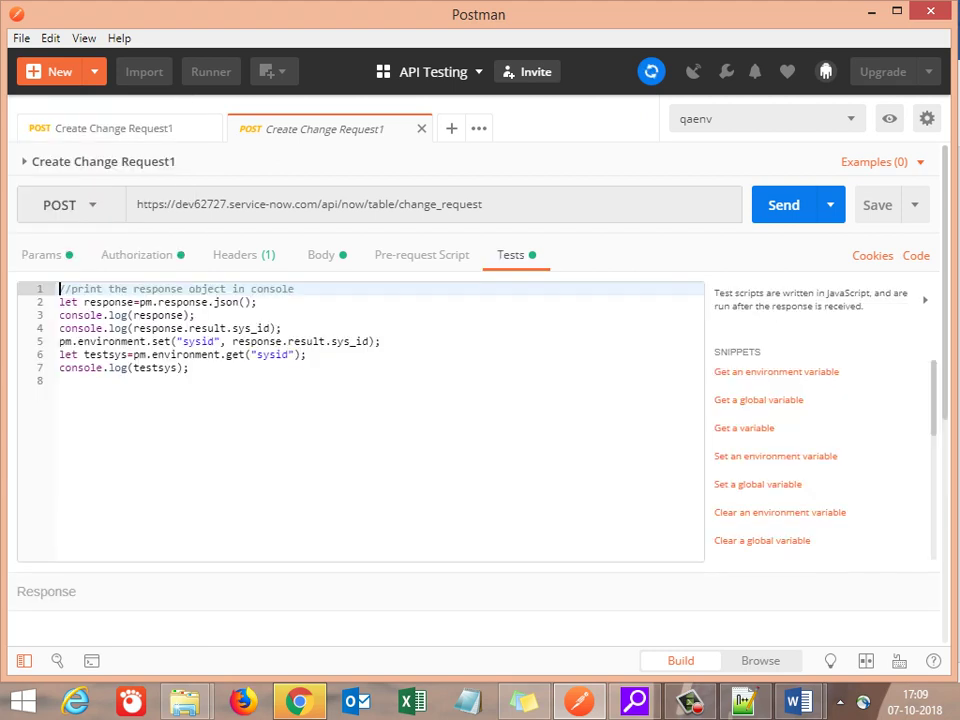
left_click(60, 380)
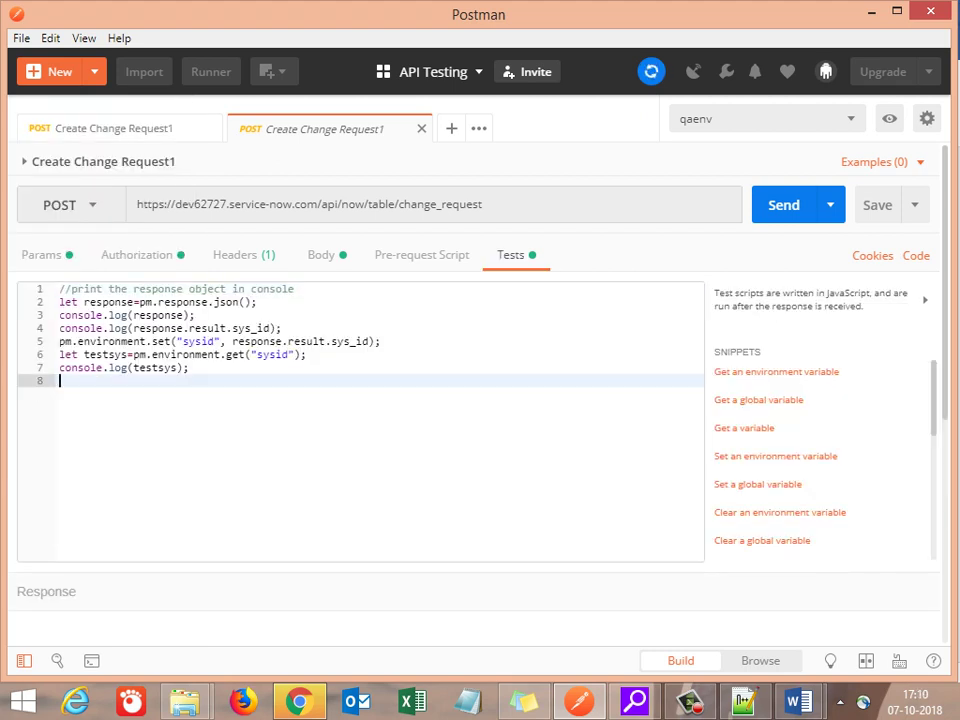
key("shift+Up")
key("shift+Up")
key("shift+Up")
key("shift+Up")
key("shift+Up")
key("shift+Up")
key("shift+Up")
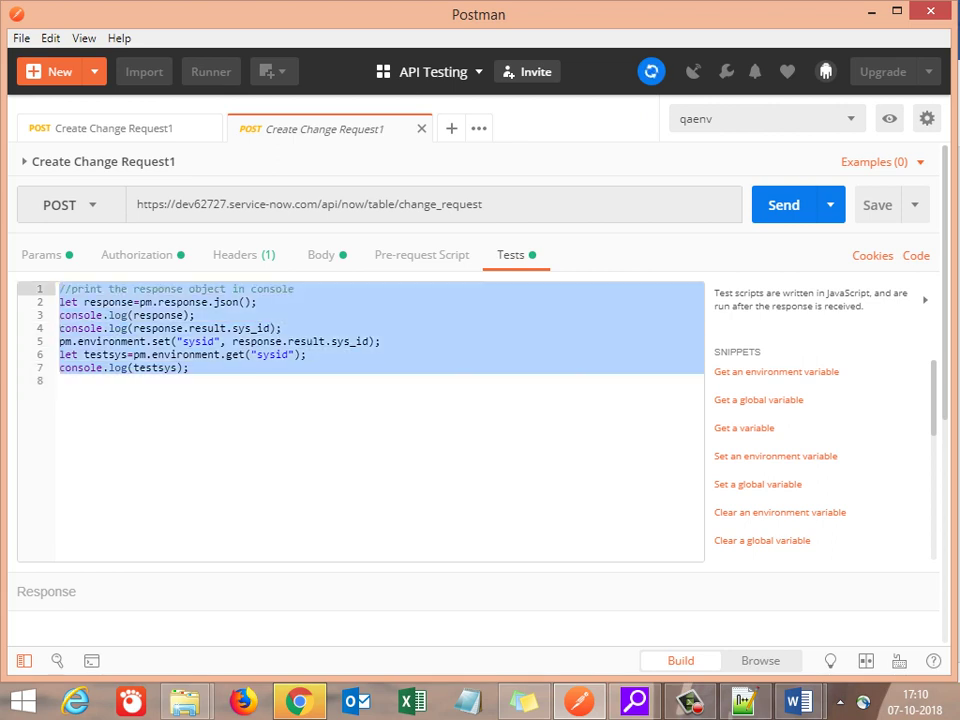
key("BackSpace")
key("Return")
key("Return")
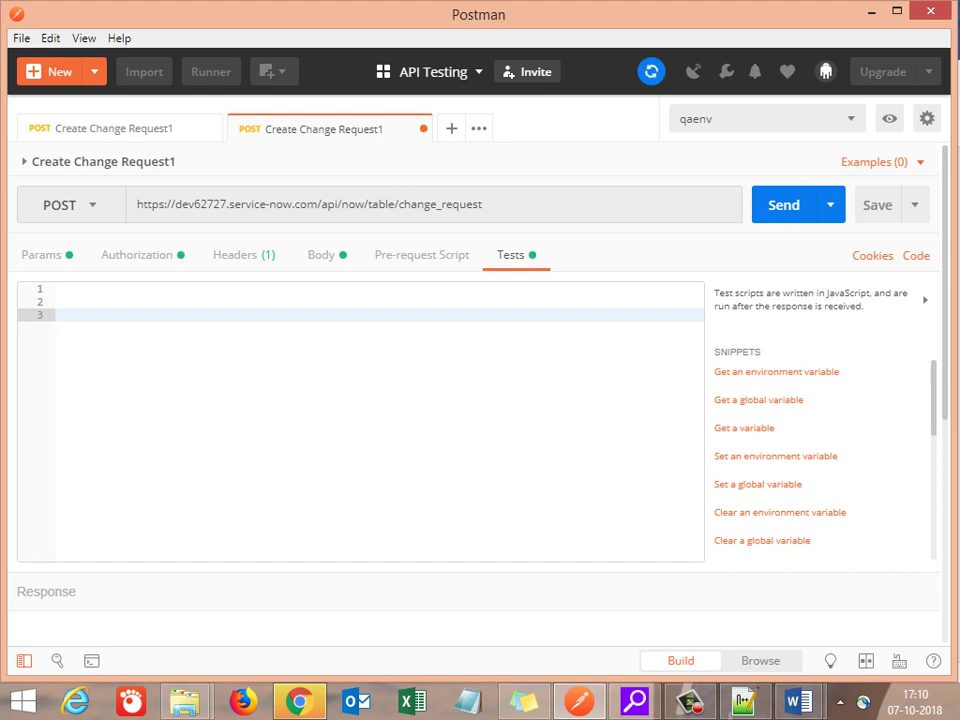
Step: Declare let localVar=pm.environment.get("serverip"); in the Tests script
type("let localVar=pm.")
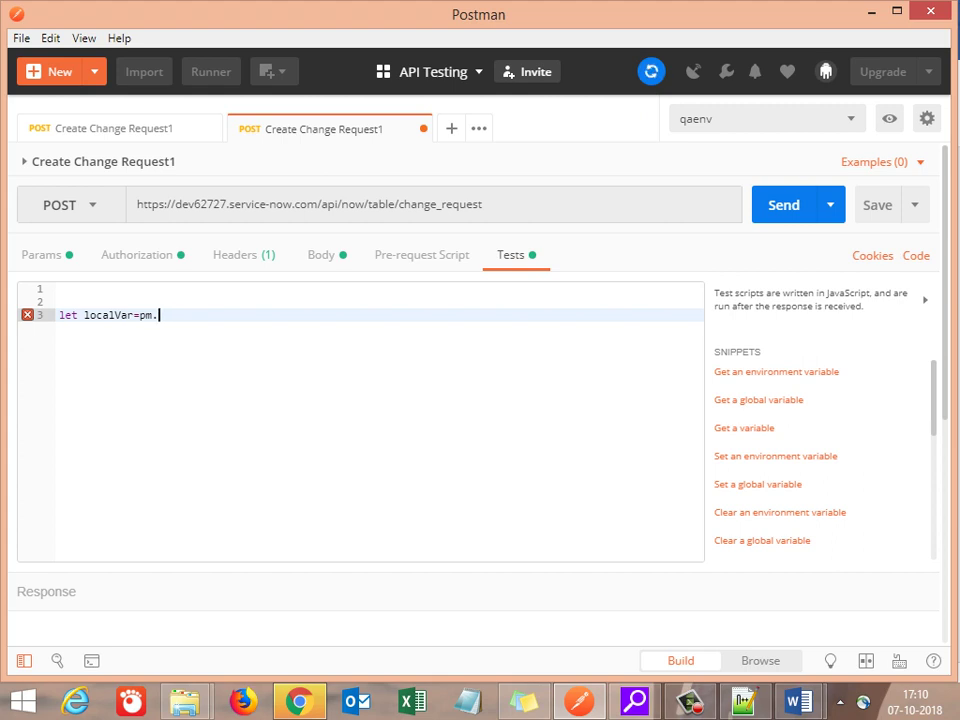
type("pm.environment.get(\"variable_key\");")
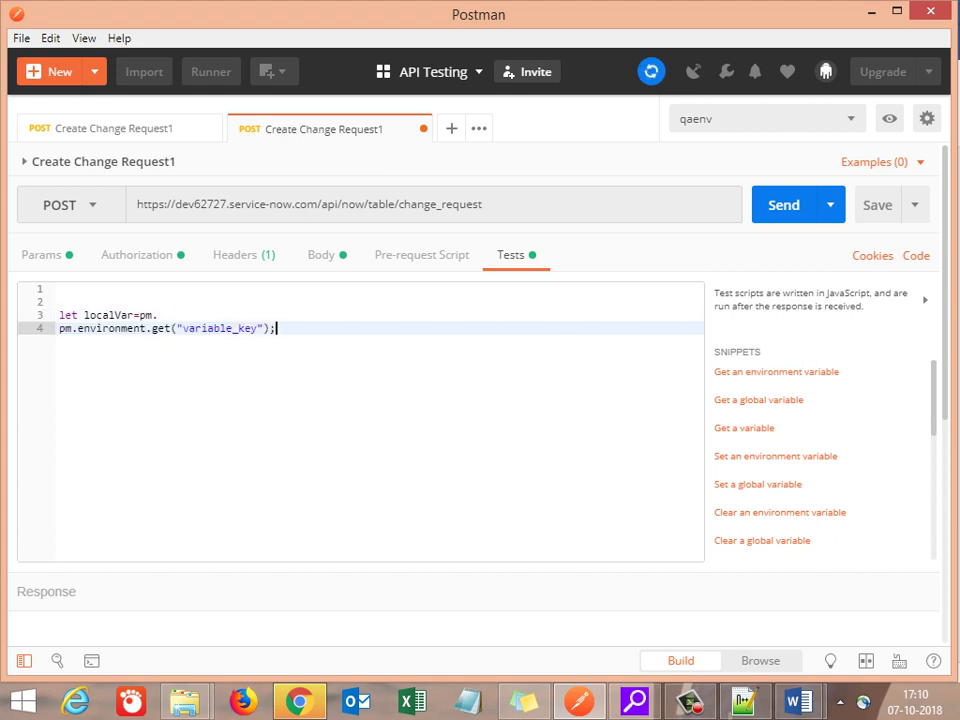
left_click(157, 315)
key("BackSpace")
key("BackSpace")
key("BackSpace")
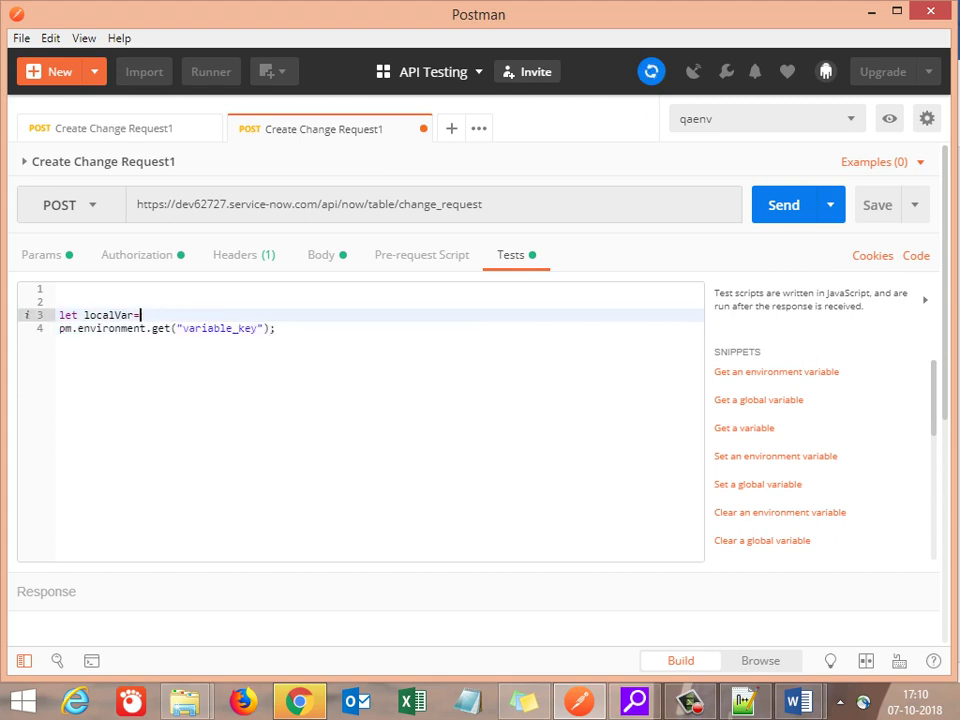
key("Delete")
key("Right")
key("End")
left_click_drag(337, 315, 268, 315)
key("BackSpace")
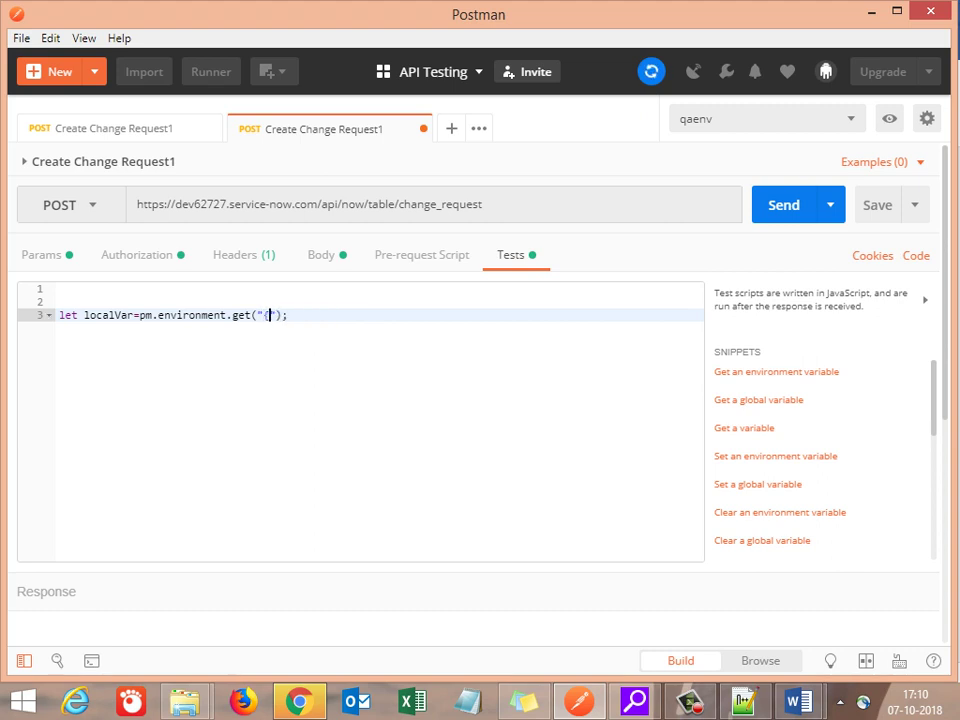
key("BackSpace")
type("\"ser")
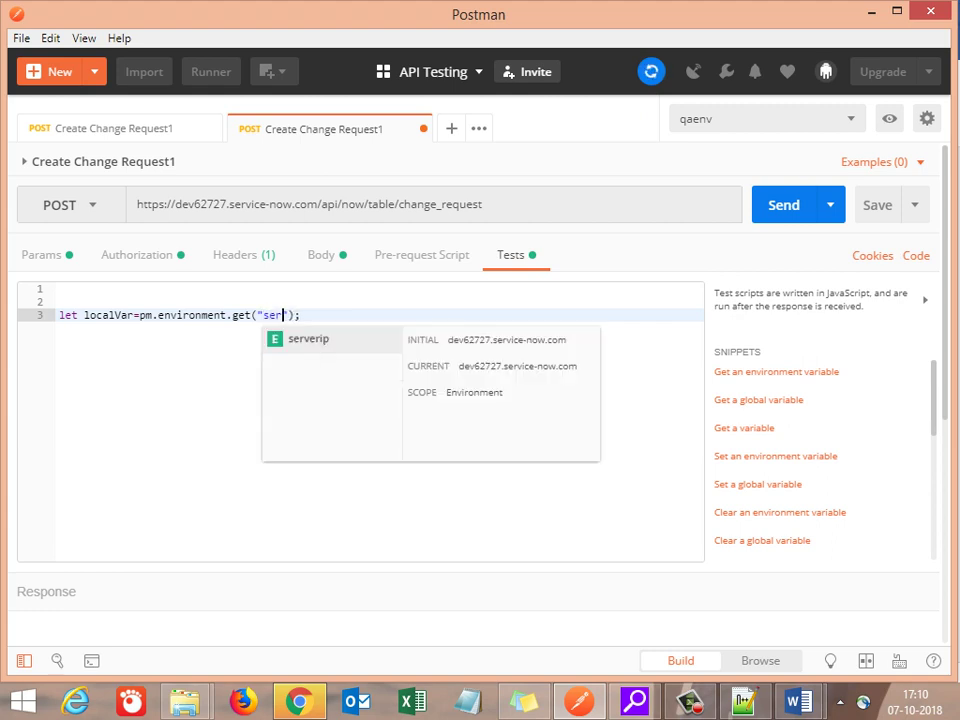
key("Return")
Step: Add console.log(localVar) on the line below the declaration
left_click(331, 315)
key("Return")
type("co")
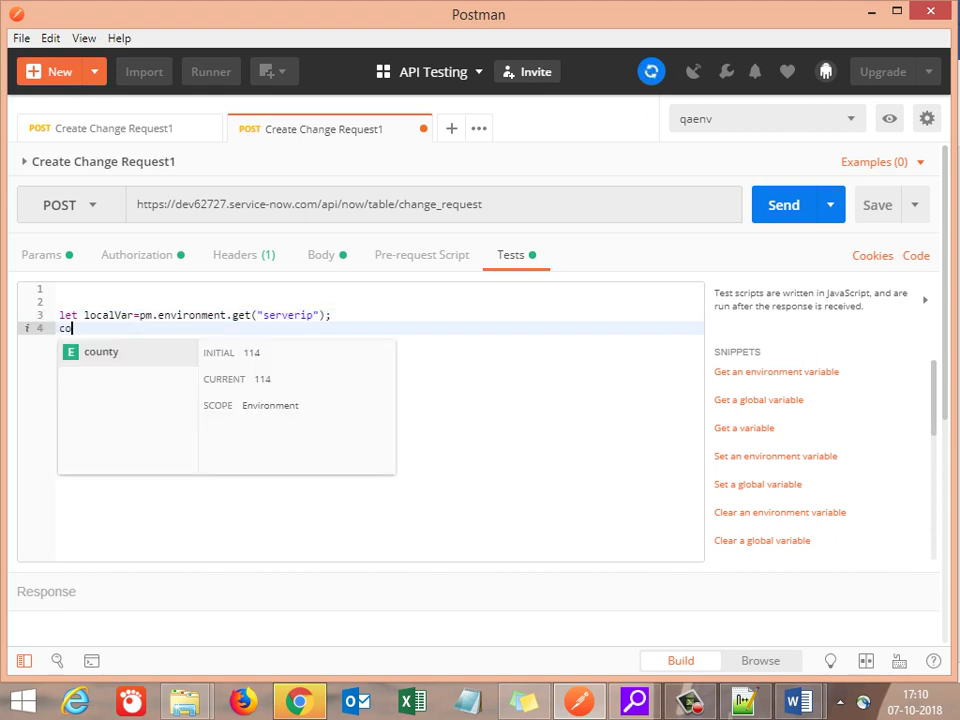
type("nsole.log()")
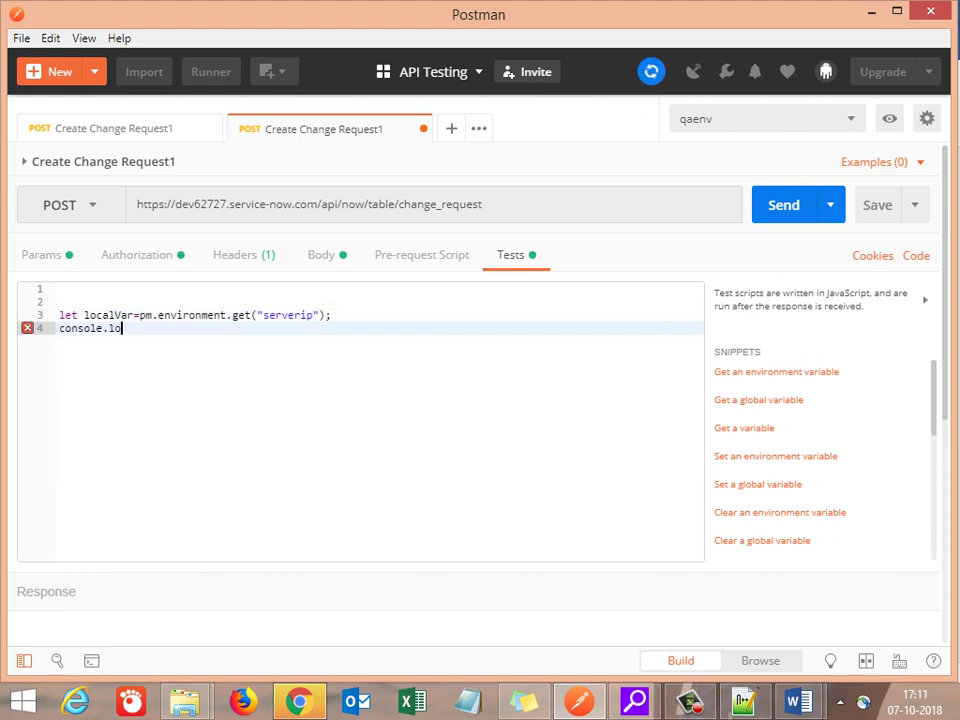
left_click(131, 328)
type("localVar")
Step: Add the comment //this is a local variable above the declaration
left_click(60, 289)
left_click(60, 302)
type("//this is a local variable")
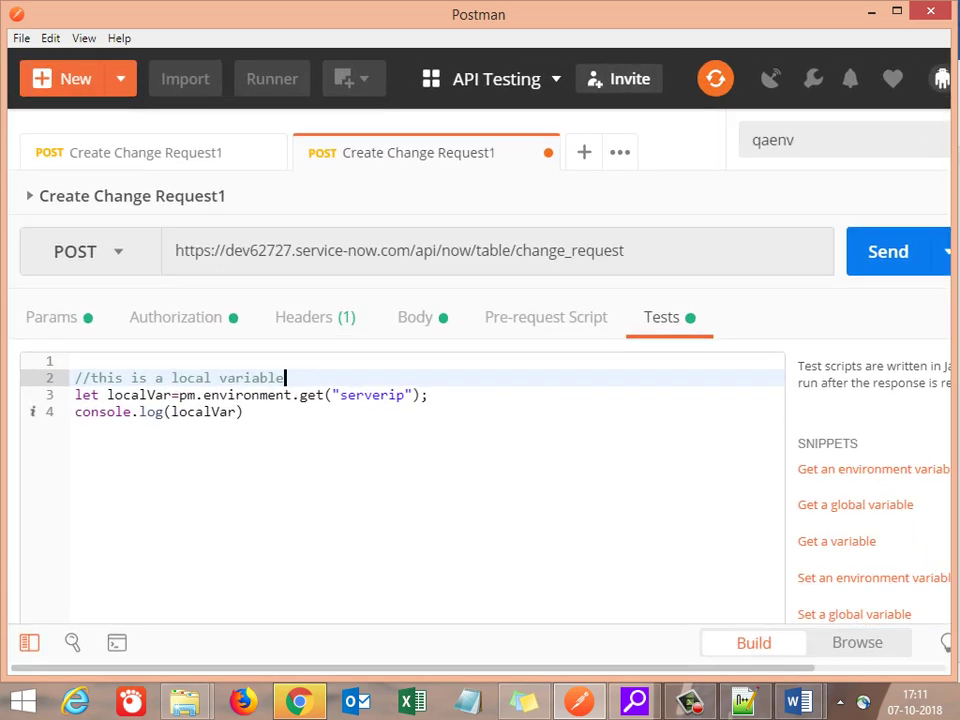
Step: Capitalise the comment so it begins with 'This'
left_click(76, 378)
key("BackSpace")
type("T")
left_click(285, 378)
Step: Copy localVar into the end of the comment in quotes, then return to the Word notes
key("Down")
key("Left")
key("Left")
key("Left")
key("Left")
key("Left")
key("Left")
key("Left")
key("Left")
key("Left")
key("Left")
key("Left")
key("Left")
key("Left")
key("Left")
key("Left")
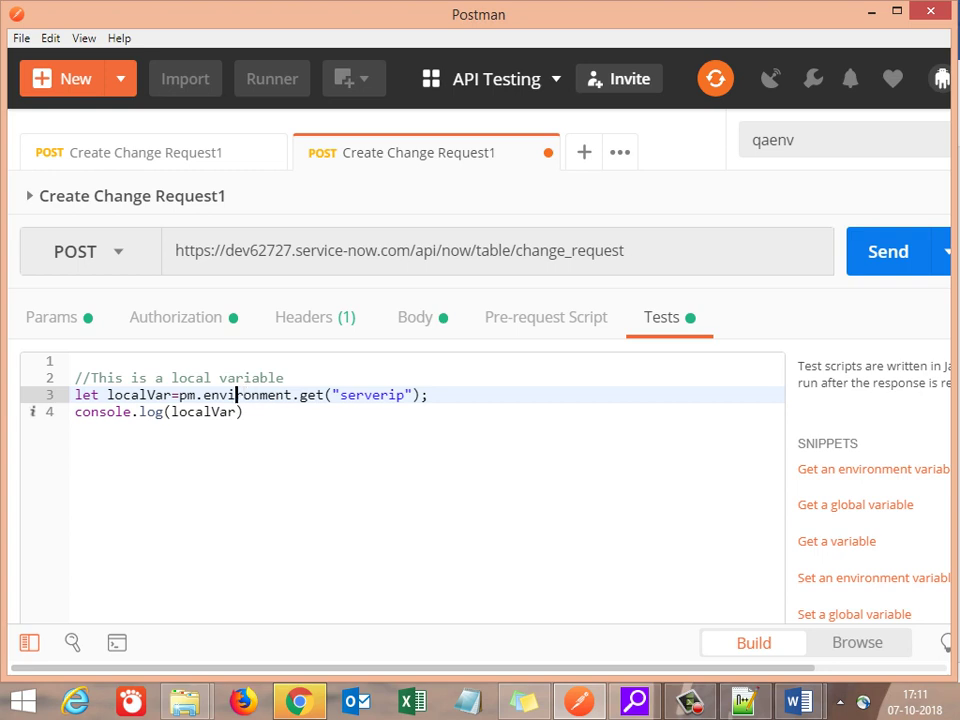
key("Left")
key("shift+Left")
key("shift+Left")
key("shift+Left")
key("shift+Left")
key("shift+Left")
key("shift+Left")
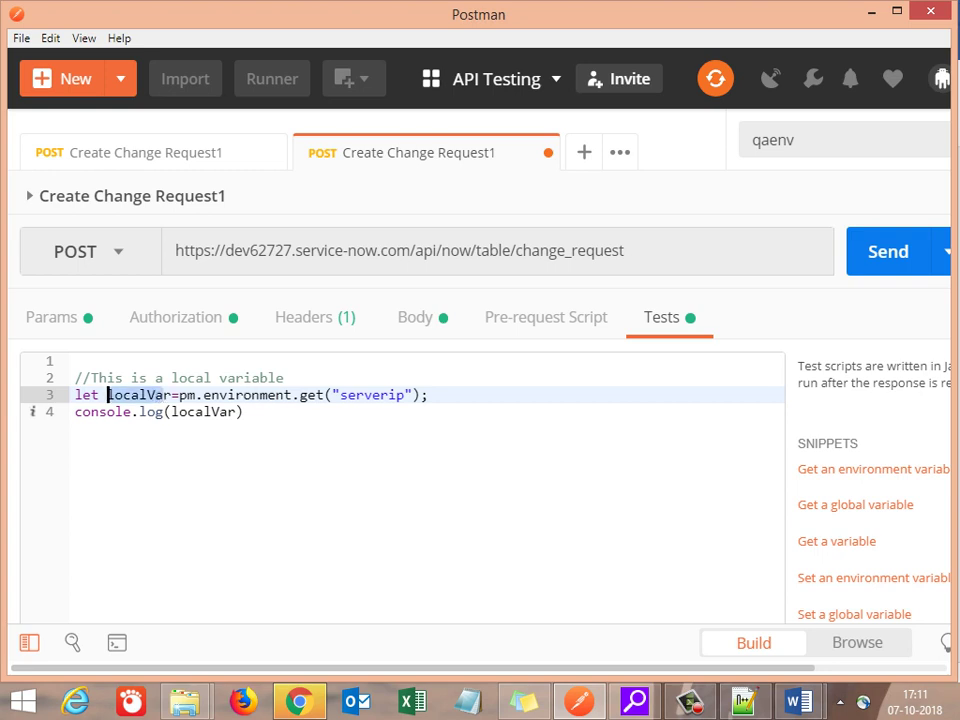
key("Left")
key("Right")
key("Left")
key("Right")
key("Left")
key("ctrl+shift+Right")
key("ctrl+c")
key("Up")
type("\"")
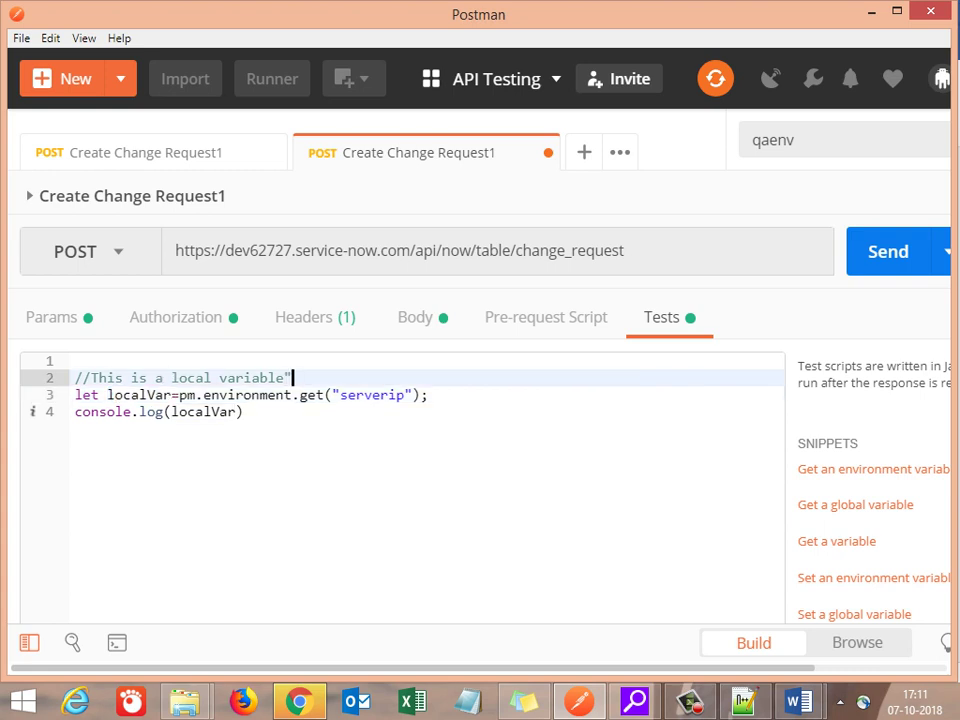
key("ctrl+v")
type("\"")
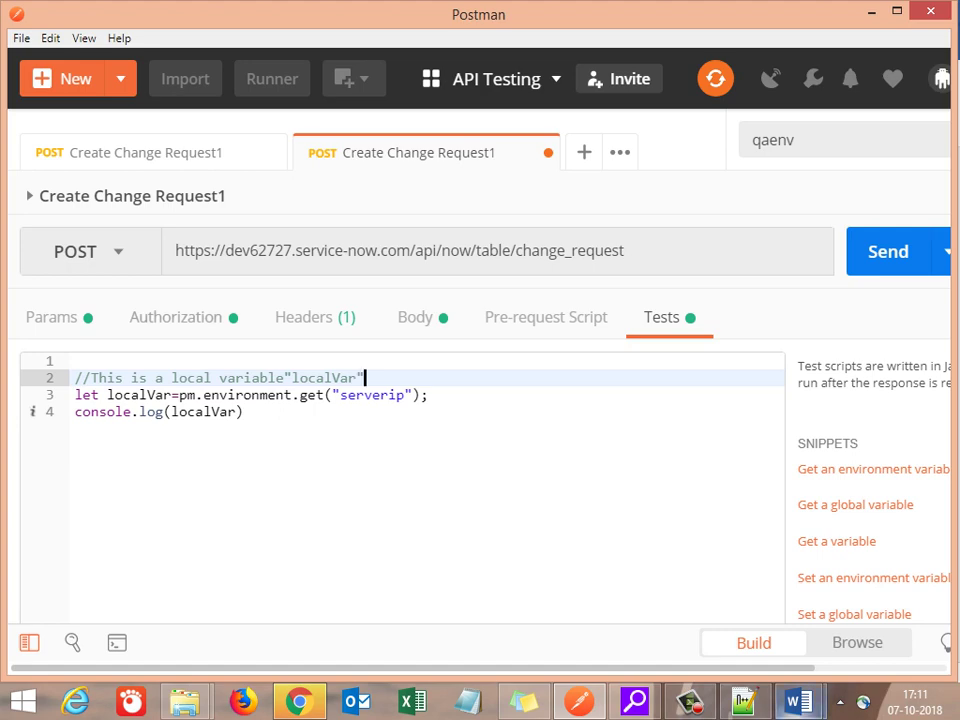
mouse_move(797, 701)
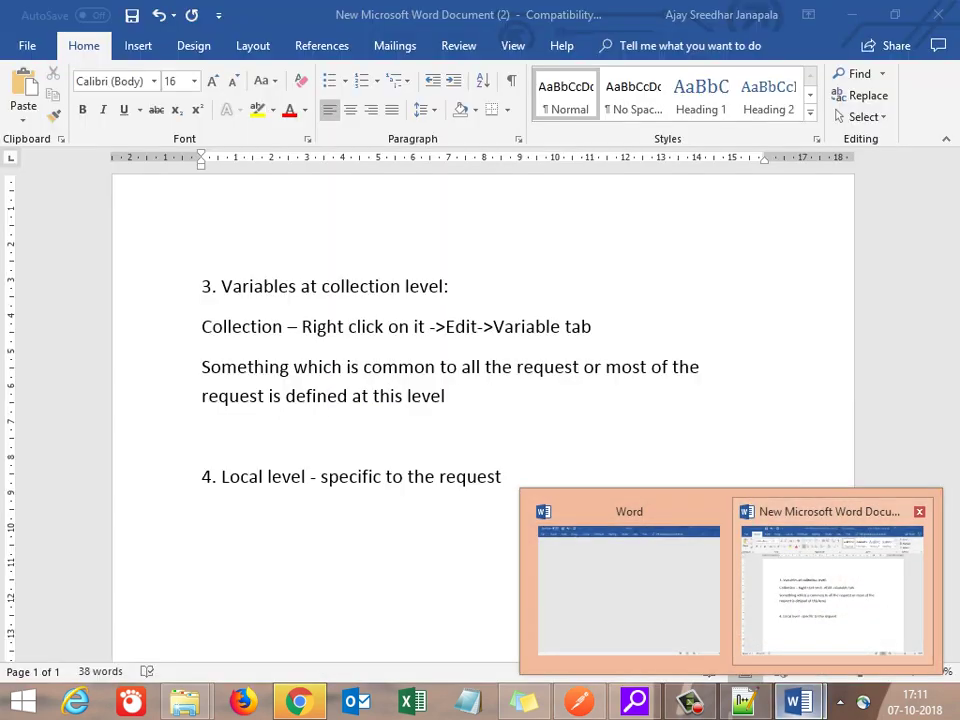
left_click(829, 580)
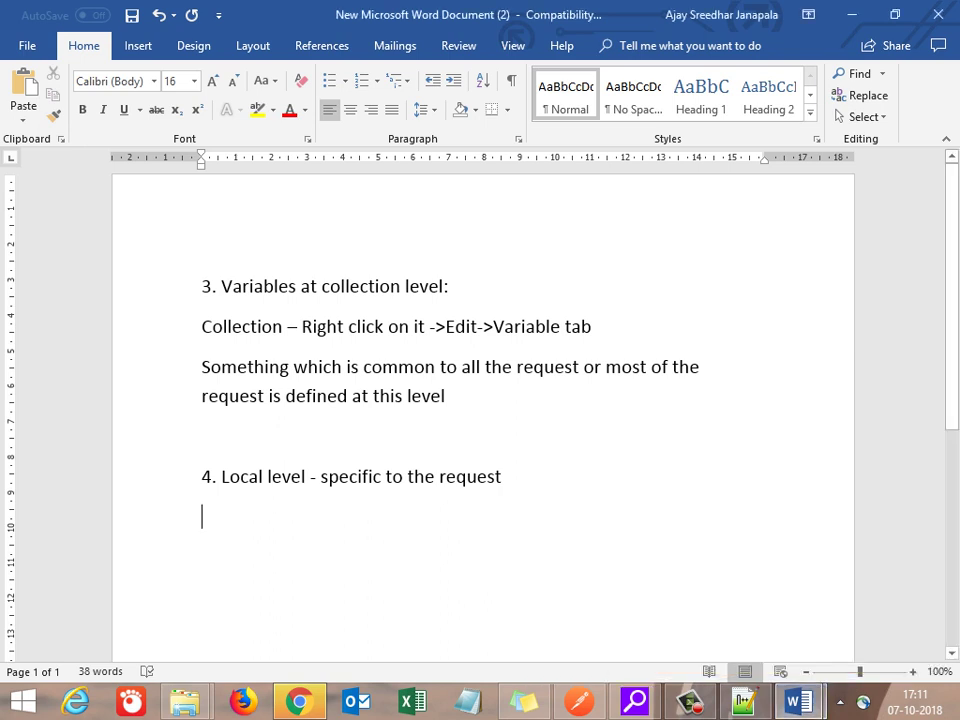
Step: Add 'We declare them at tests & Pre-requisites' under heading 4, fix its spelling, and save
type("We dec")
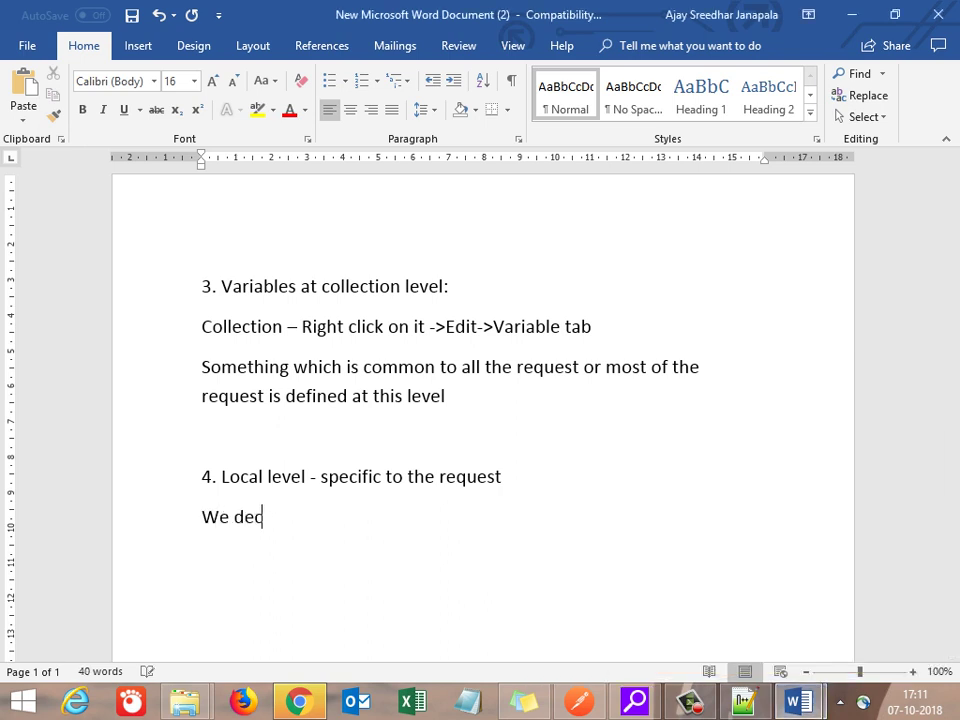
type("lare them")
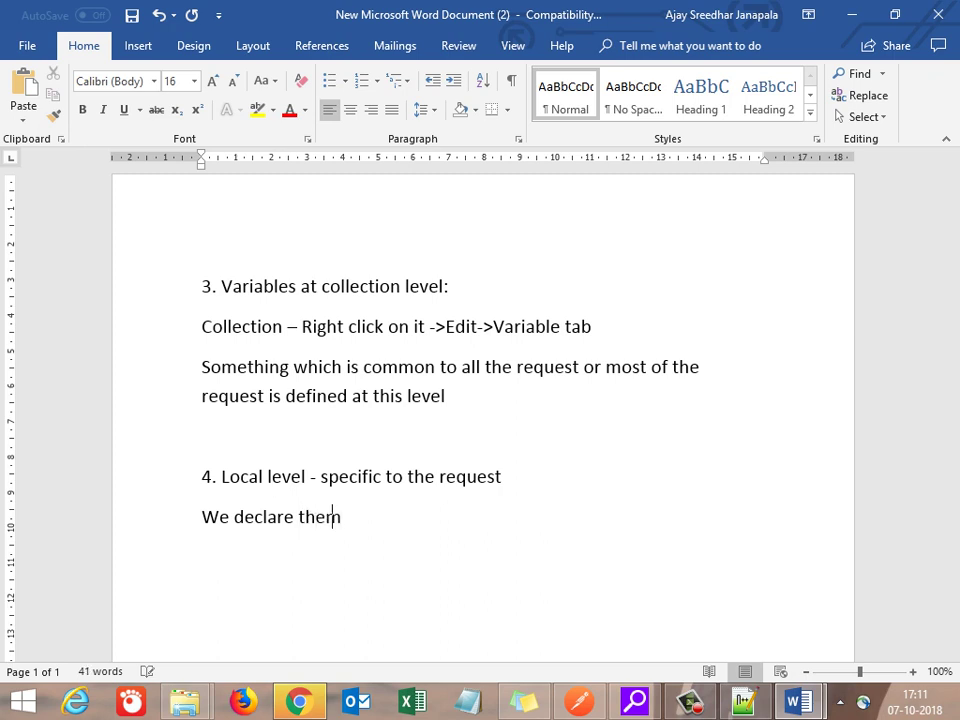
type(" at tests & Pre-requsites")
key("Return")
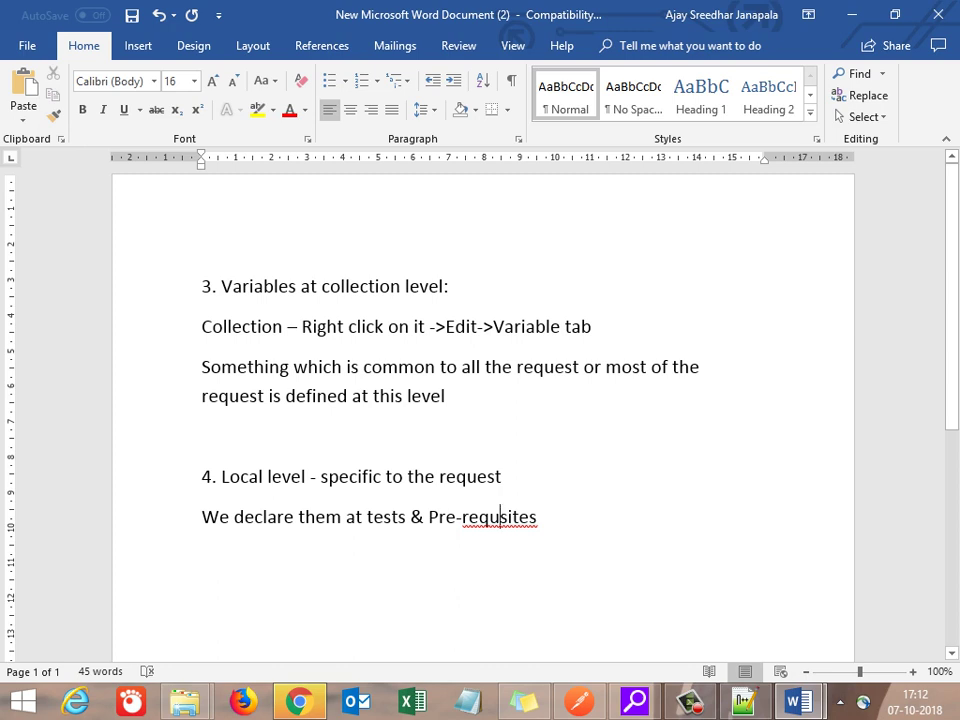
left_click(500, 517)
type("i")
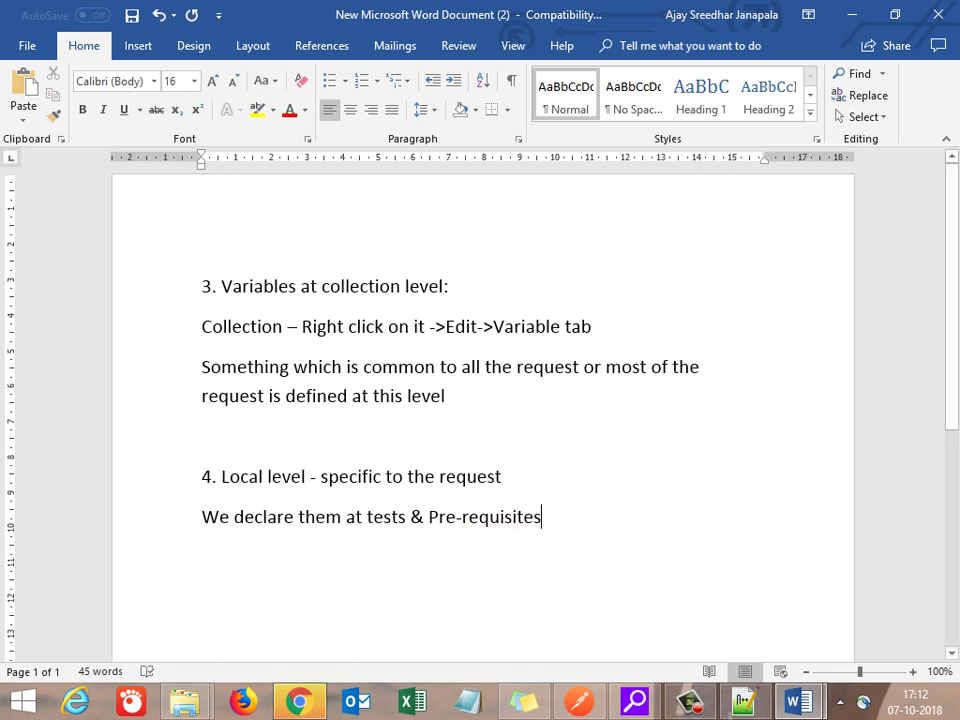
key("ctrl+s")
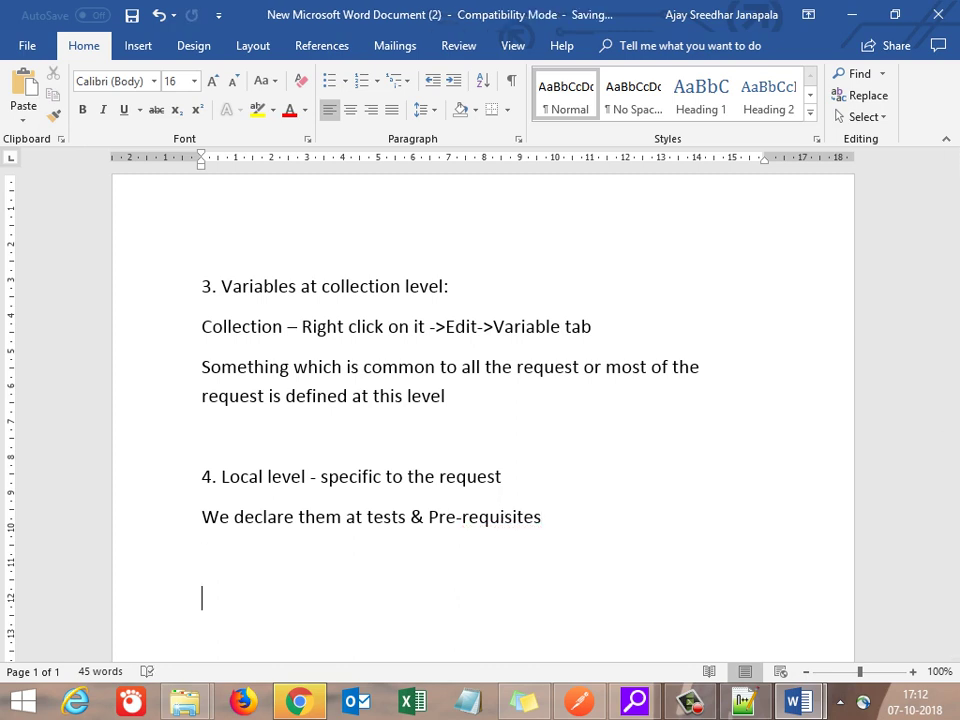
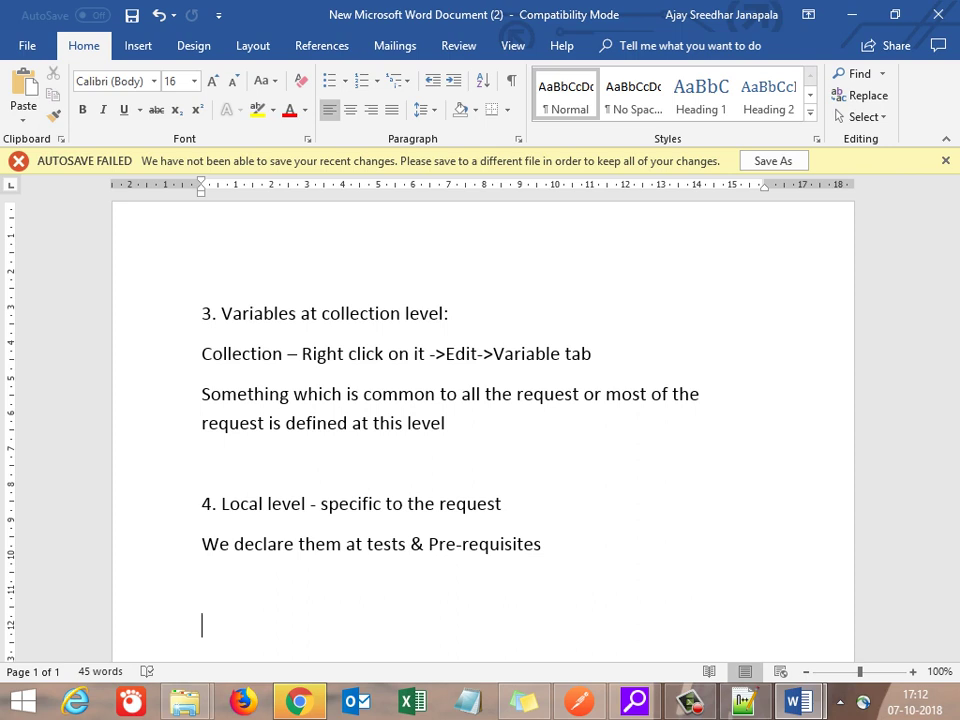
Step: Add the note 'Now until now we had seen where to define them & now we will see how to utilize them effectively'
type("Now let")
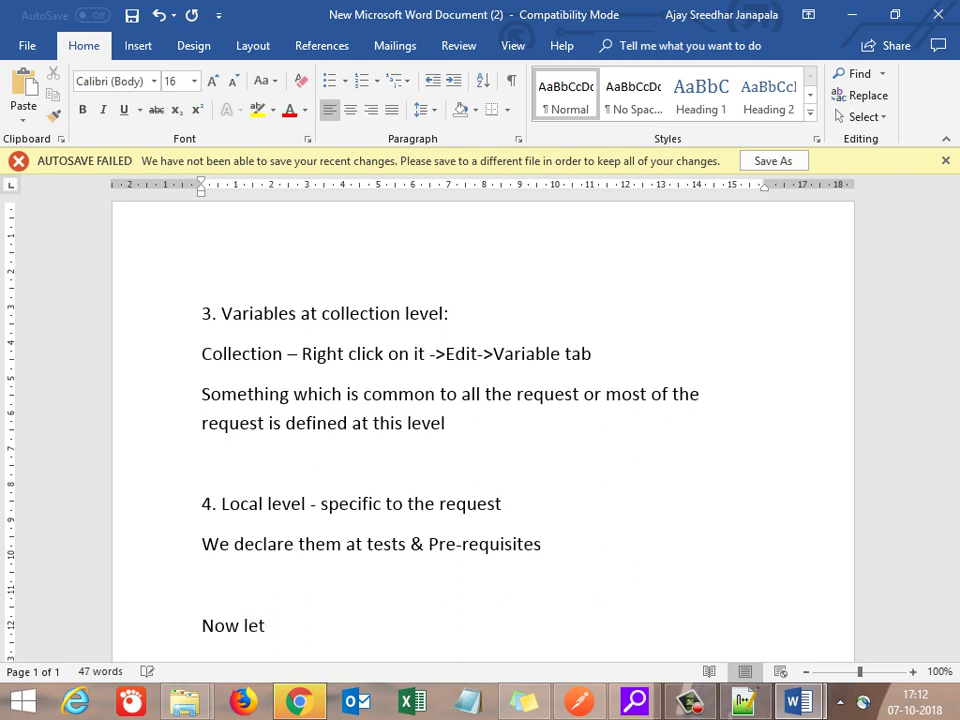
key("BackSpace")
key("BackSpace")
key("BackSpace")
key("BackSpace")
type("until now we had s")
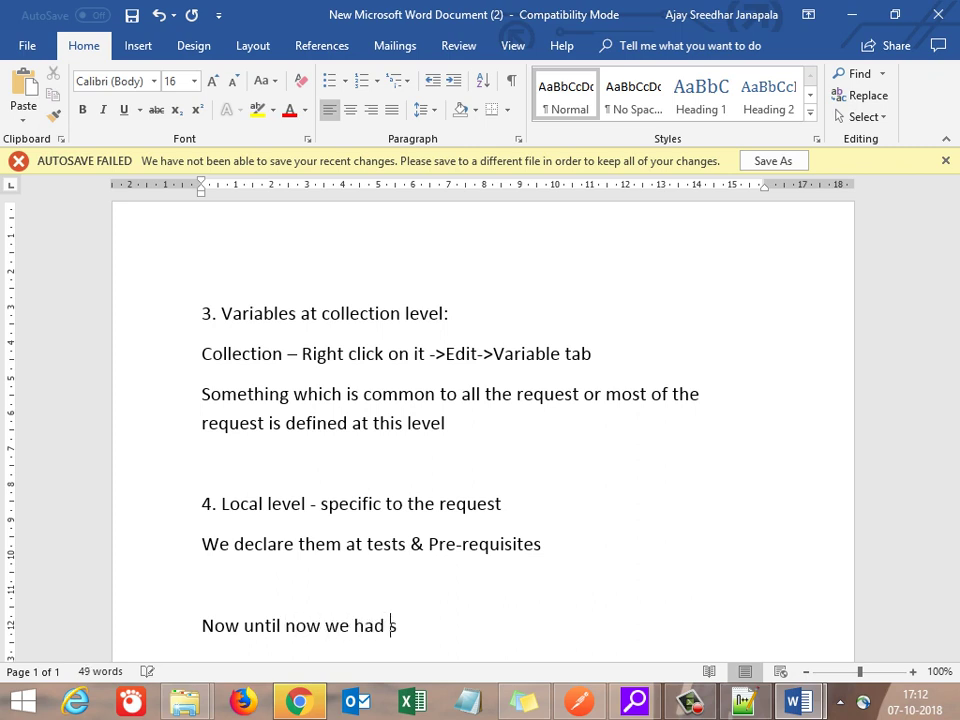
type("een where")
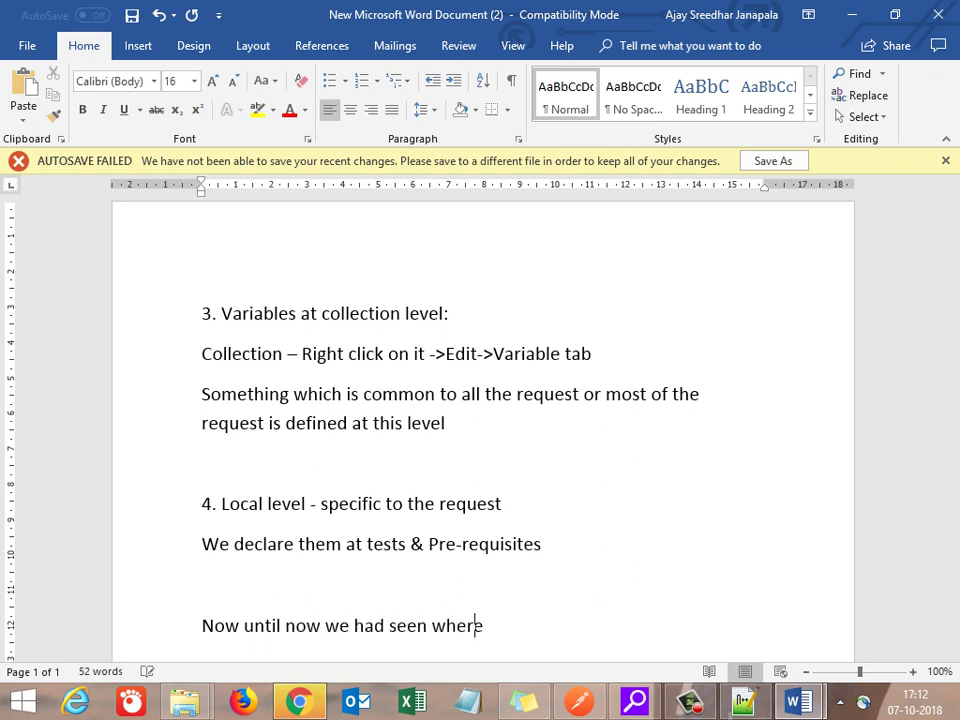
type(" to define them")
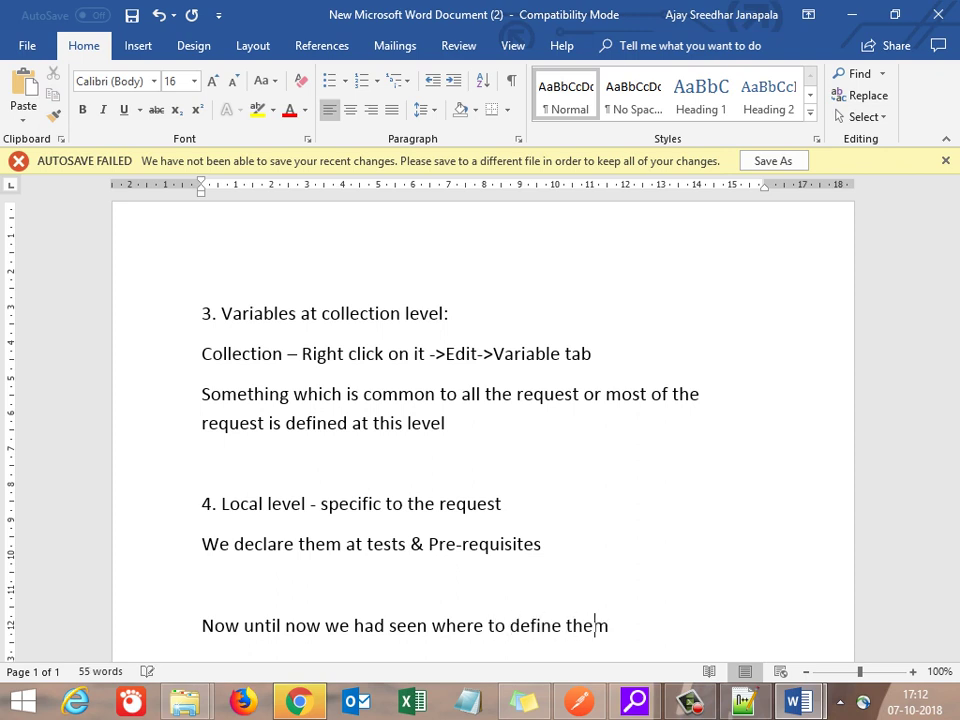
type(" & now we will")
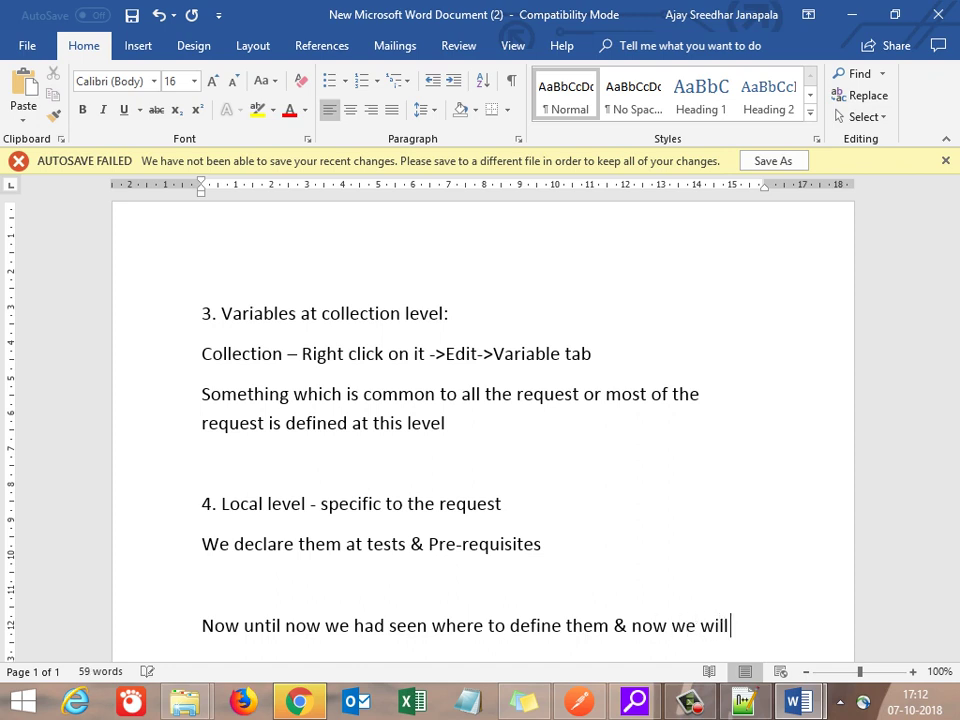
type(" see how rto")
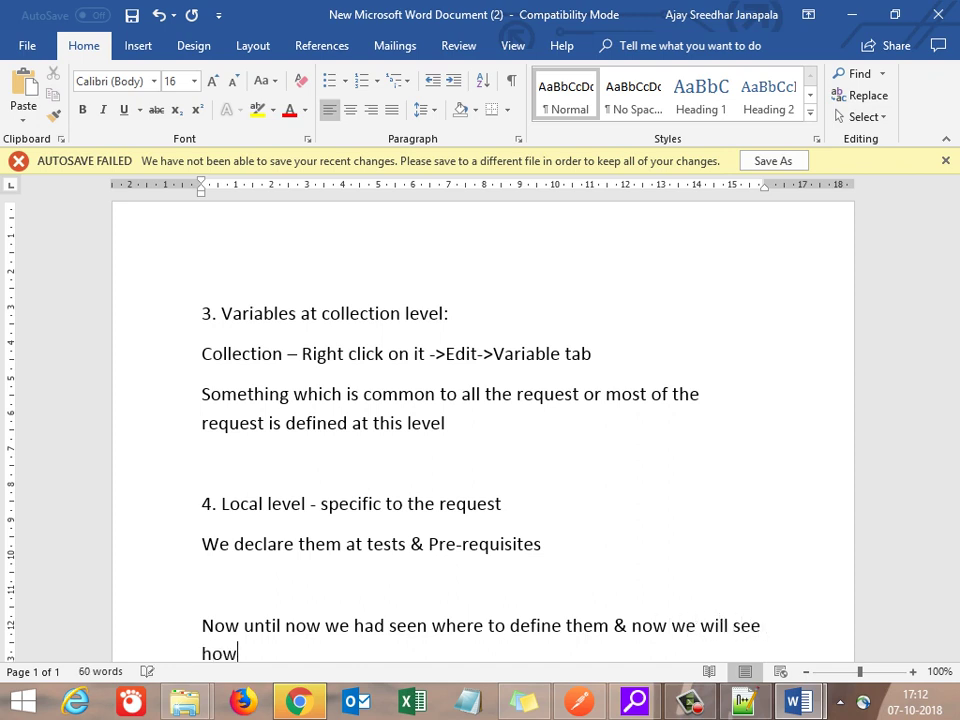
key("BackSpace")
key("BackSpace")
key("BackSpace")
type("to utilize")
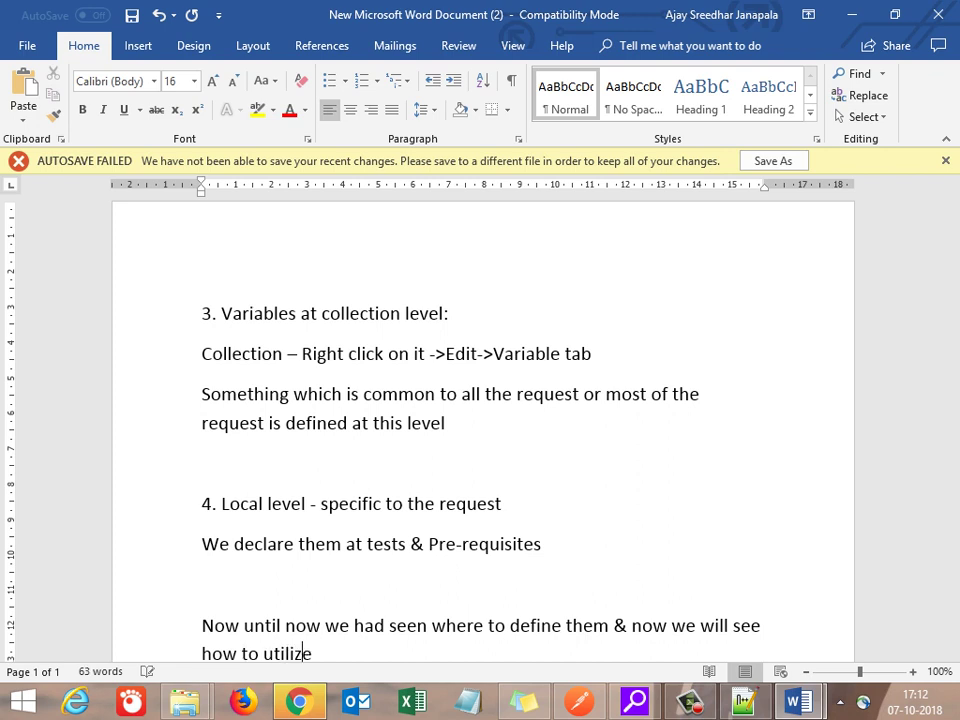
type(" them effectively")
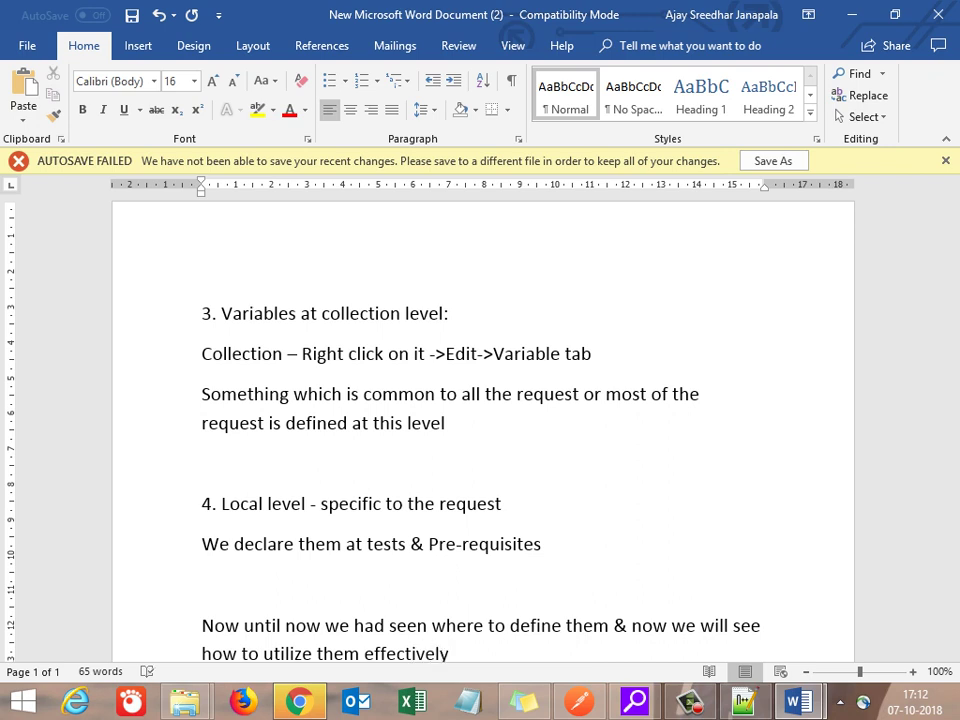
key("Return")
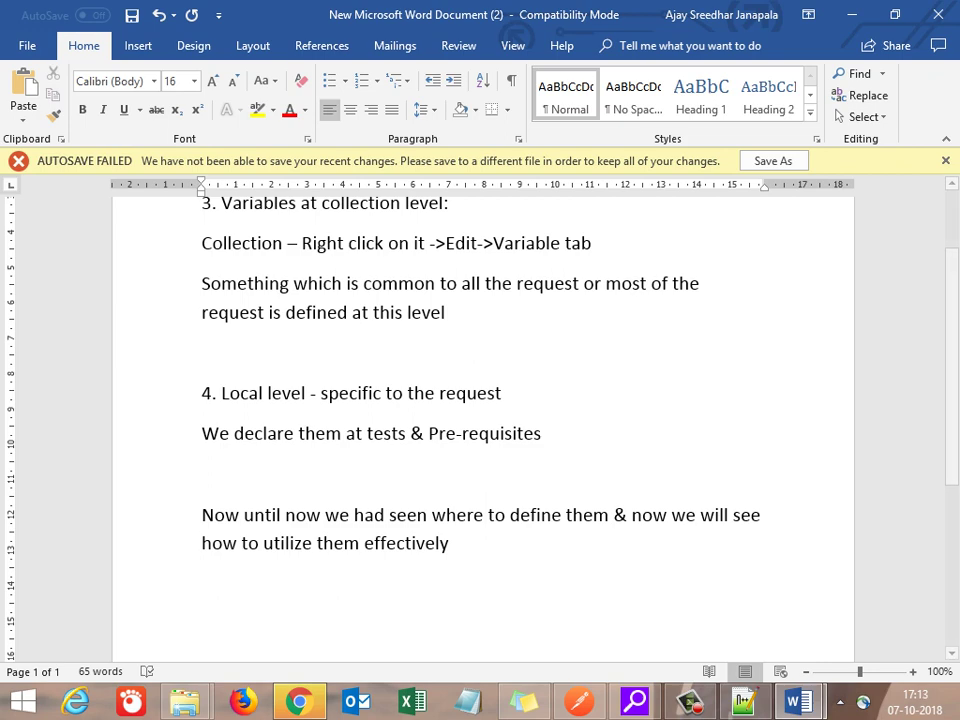
Step: Open the testingapi.atlassian.net Jira dashboard in a new Chrome tab
key("alt+Tab")
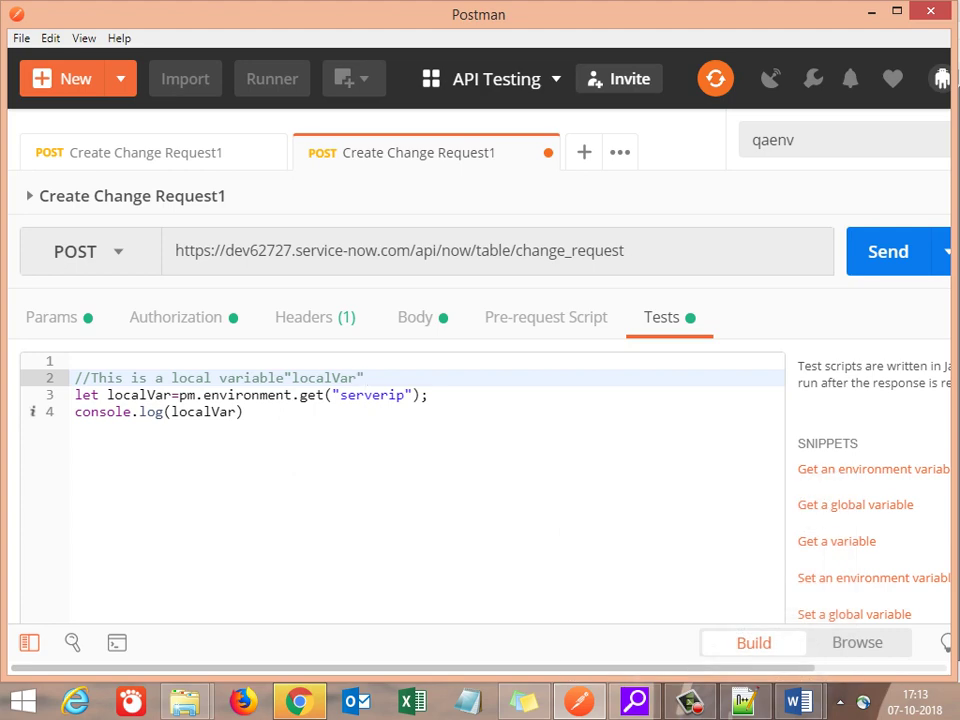
key("alt+Tab")
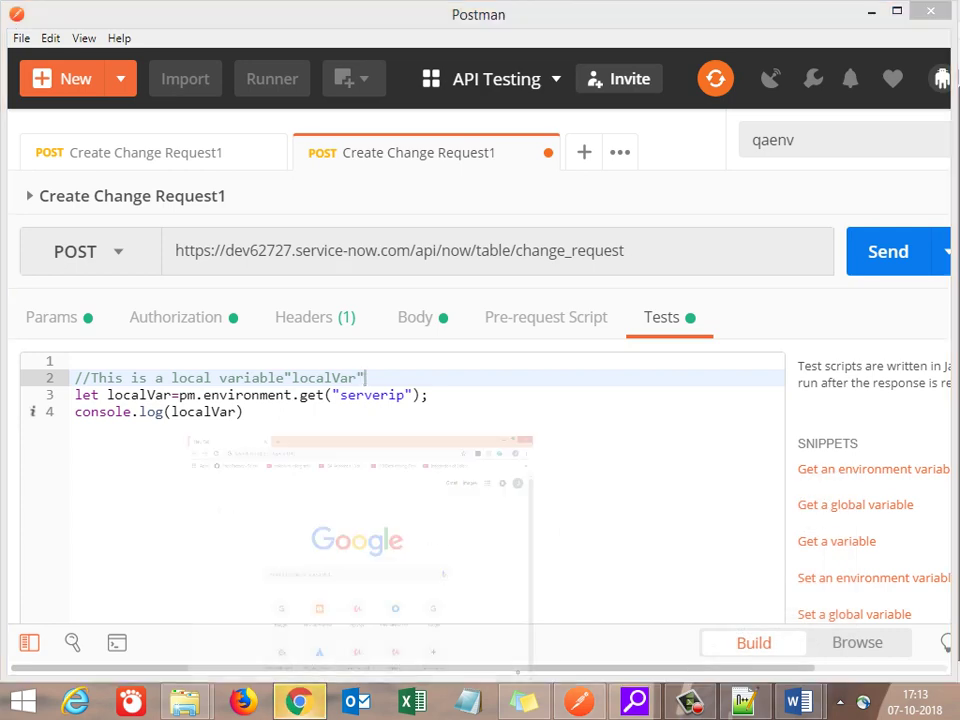
key("ctrl+t")
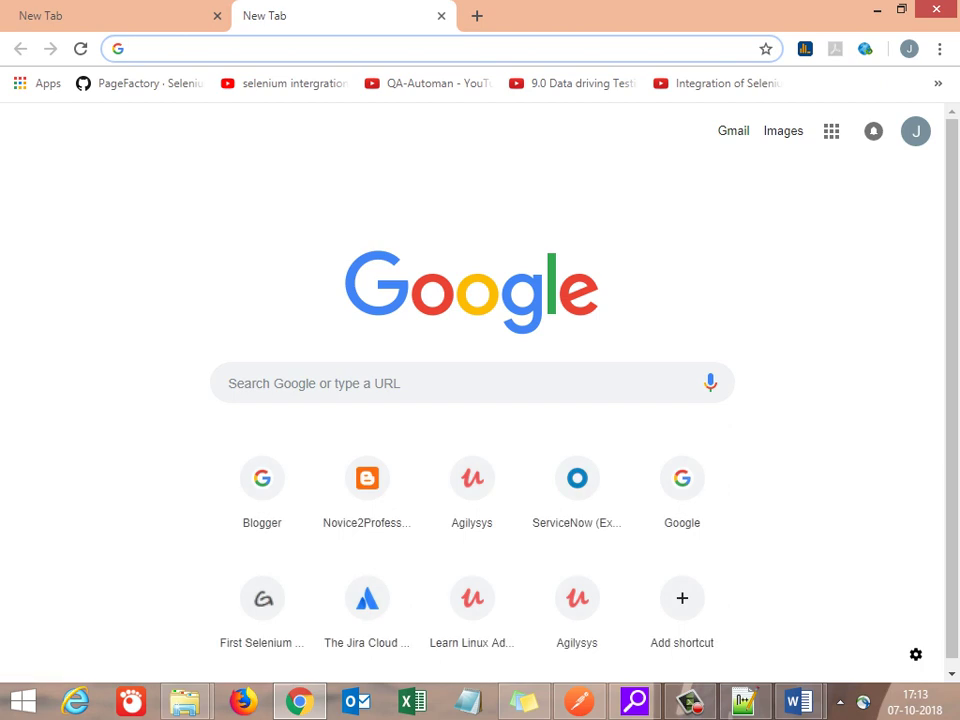
type("te")
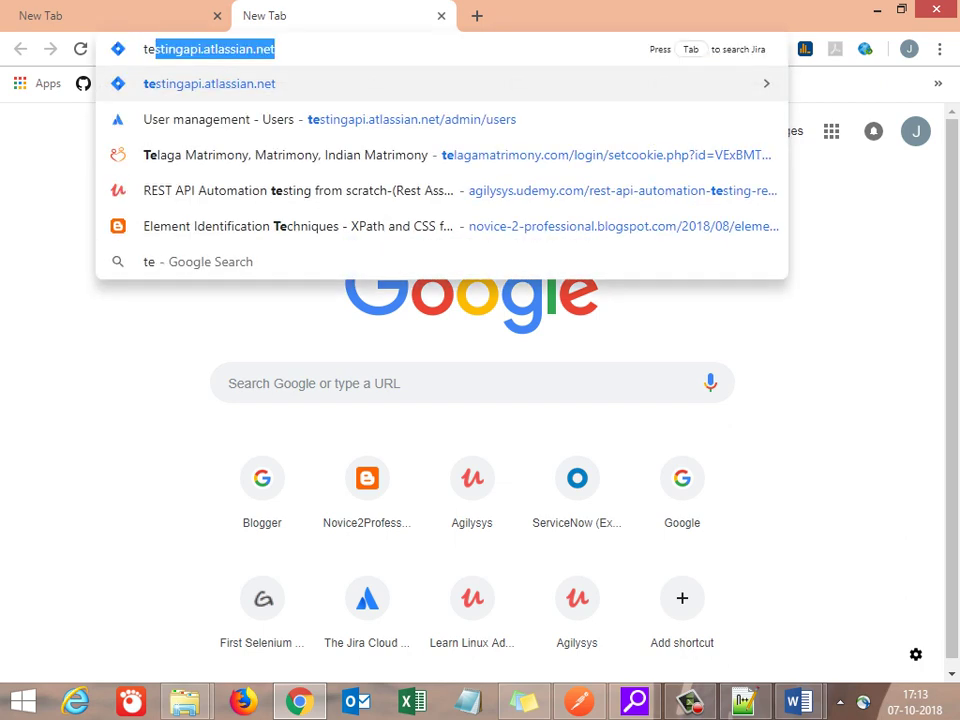
key("Return")
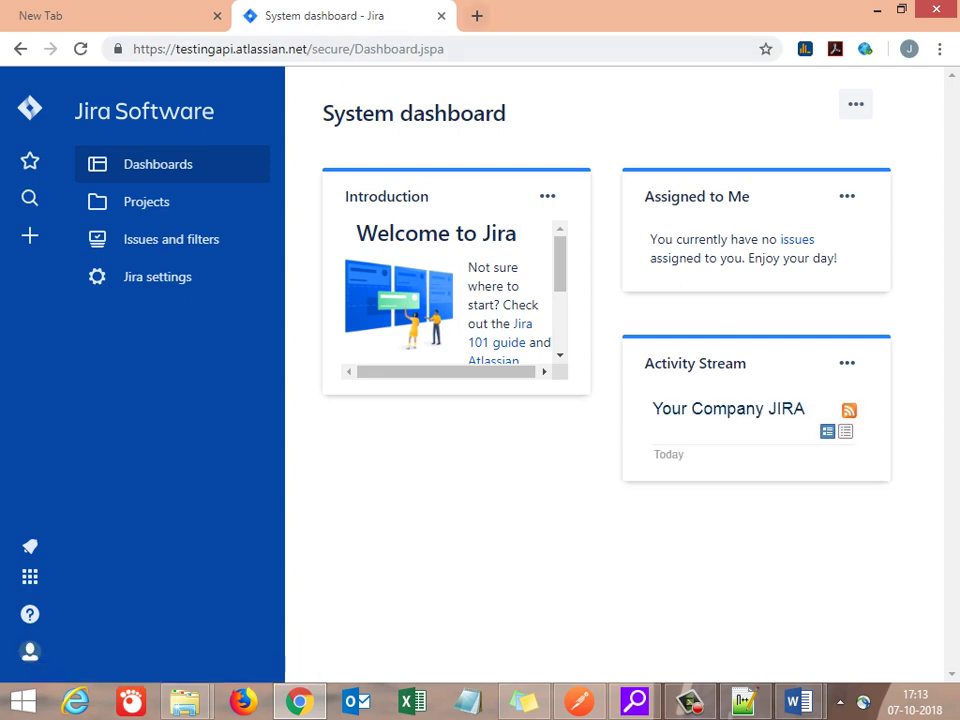
Step: Load the ServiceNow REST API Explorer address in another new tab
left_click(477, 15)
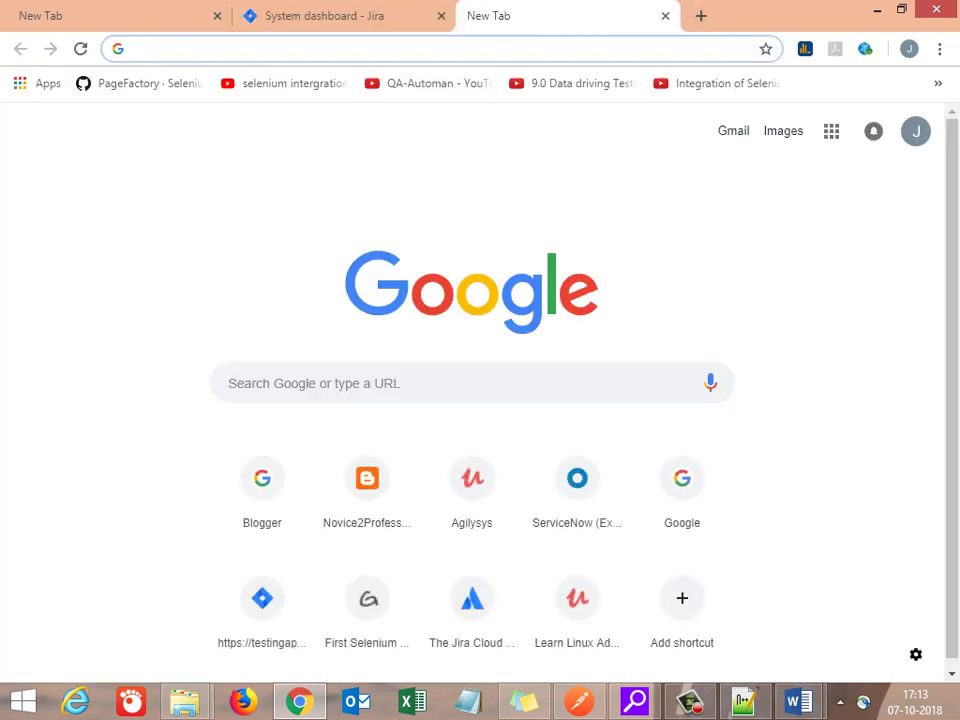
type("servicenow.com/app.do")
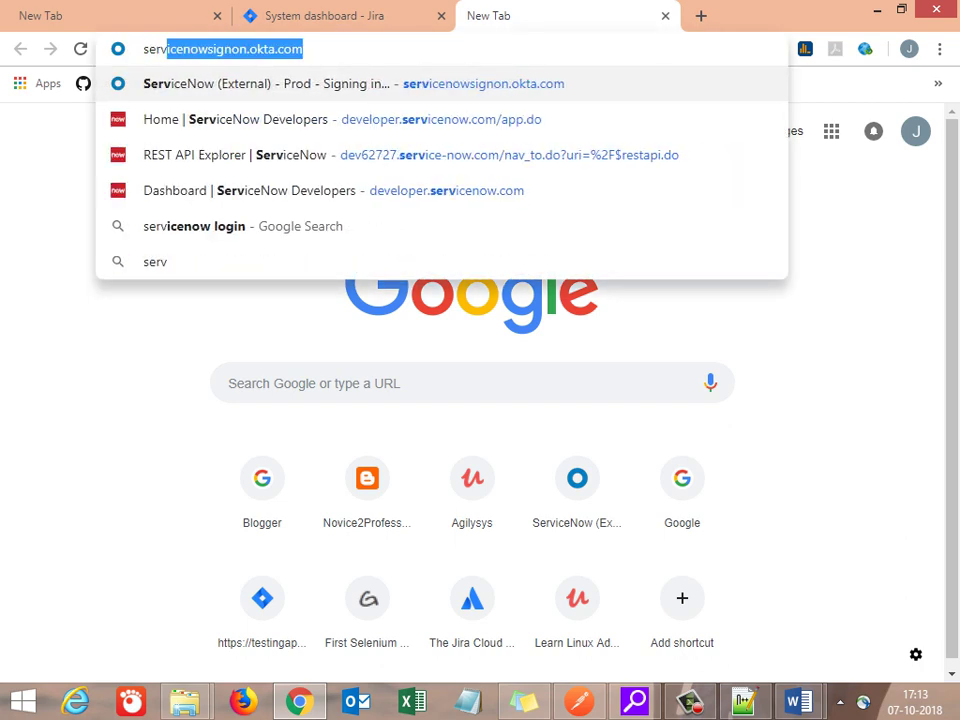
key("Down")
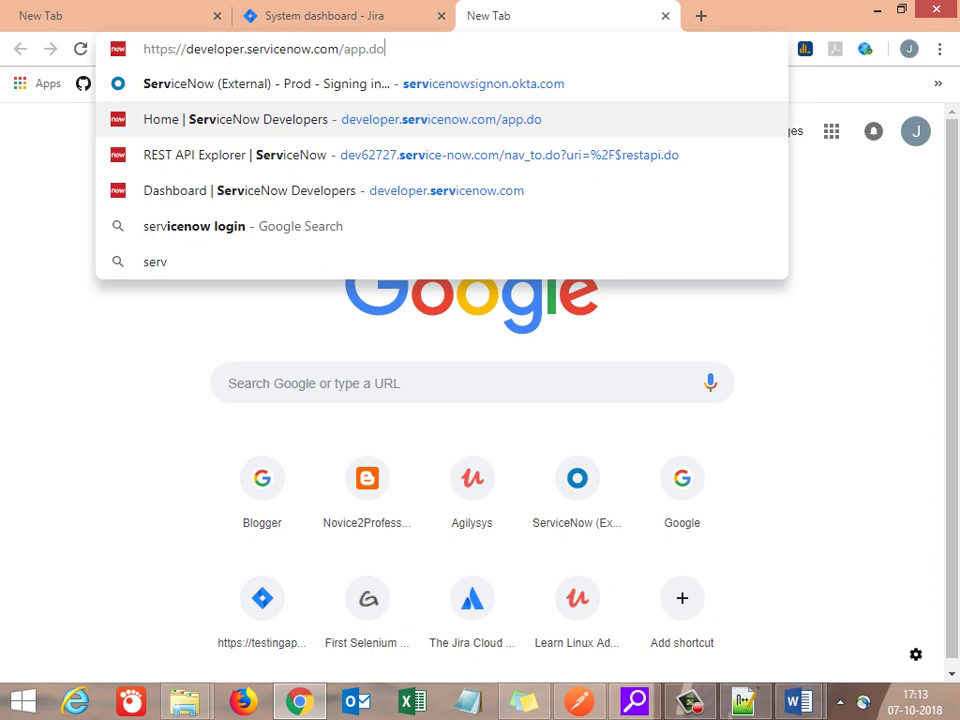
key("Down")
key("Return")
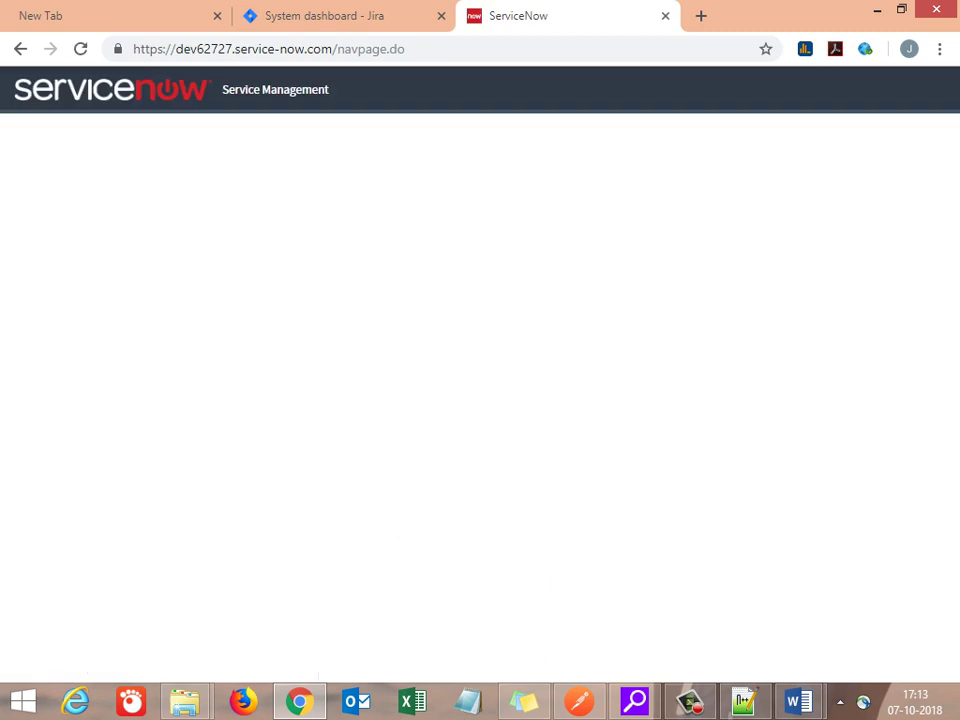
Step: Add the note 'Lets create a basic GET request which gets all the incidents in service now'
mouse_move(798, 702)
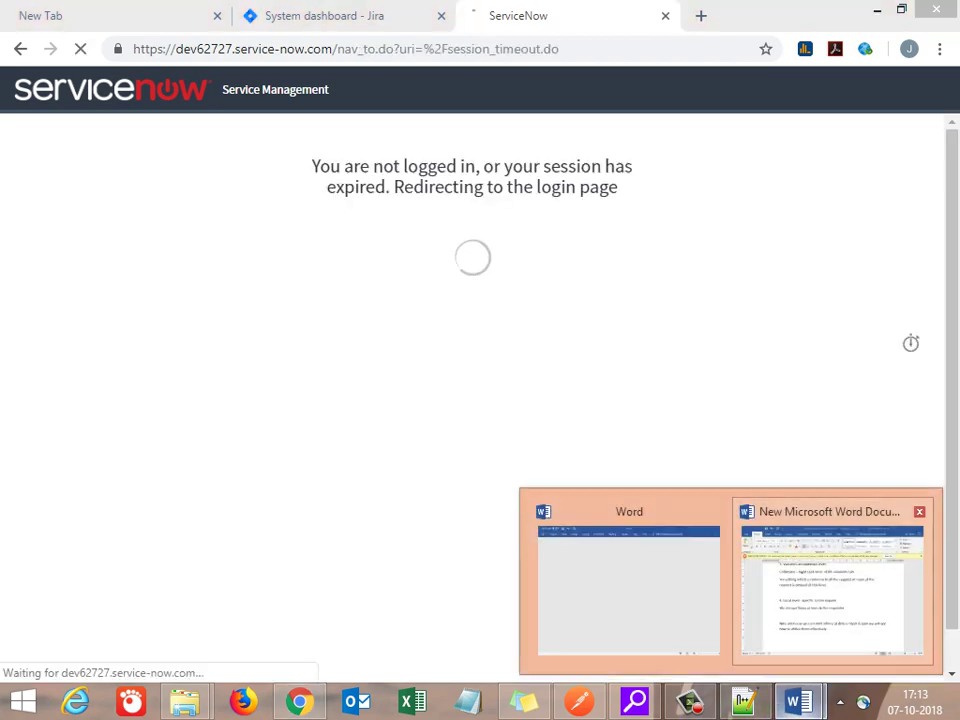
left_click(832, 585)
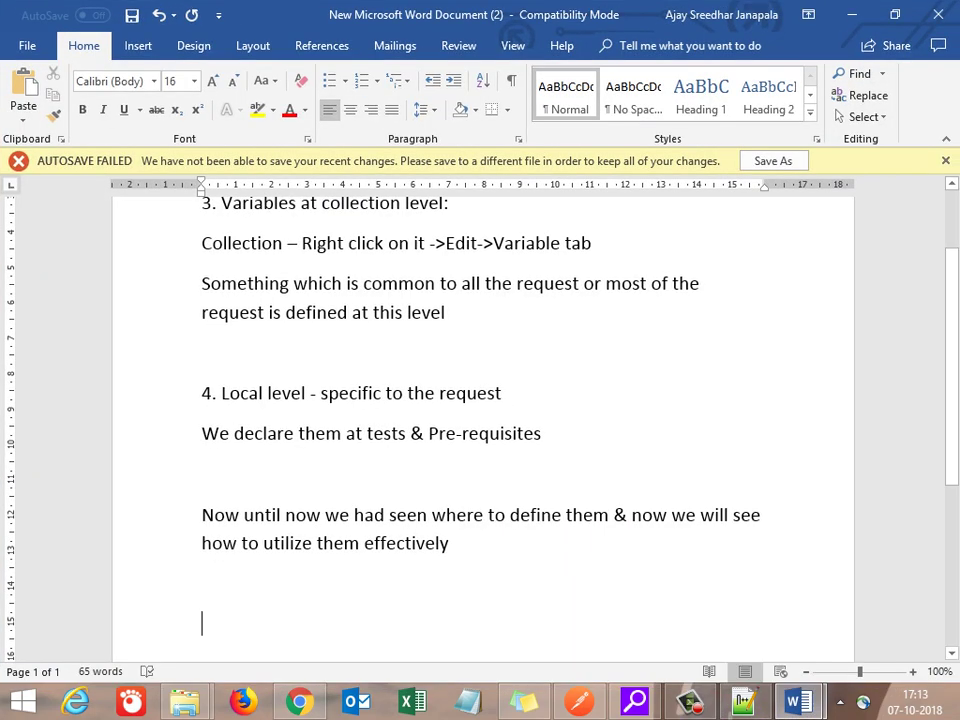
type("Lets ")
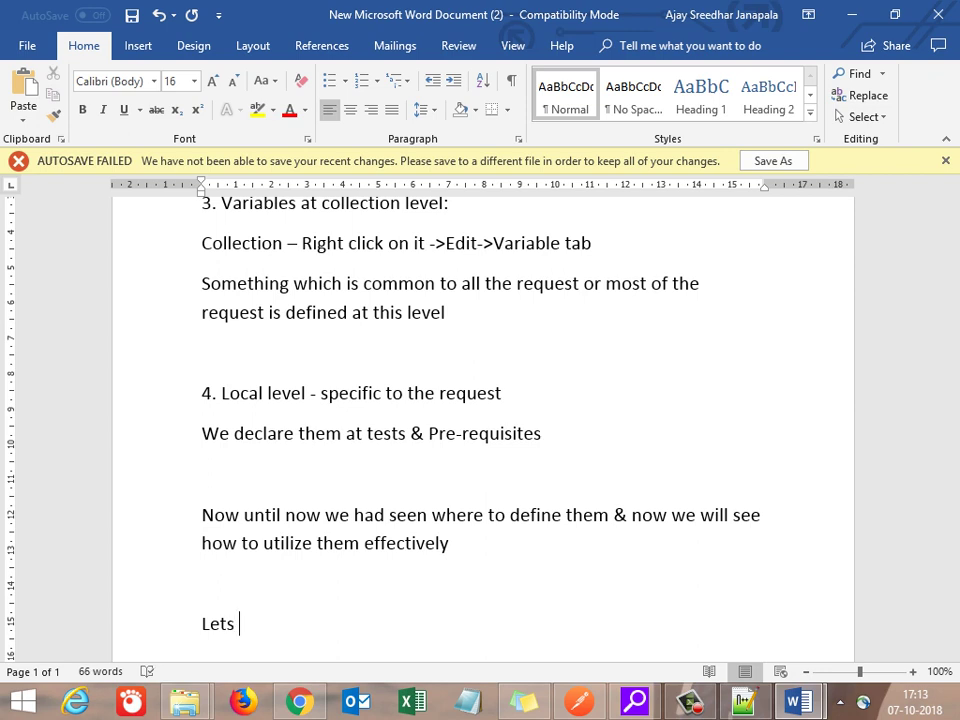
type("create a basic G")
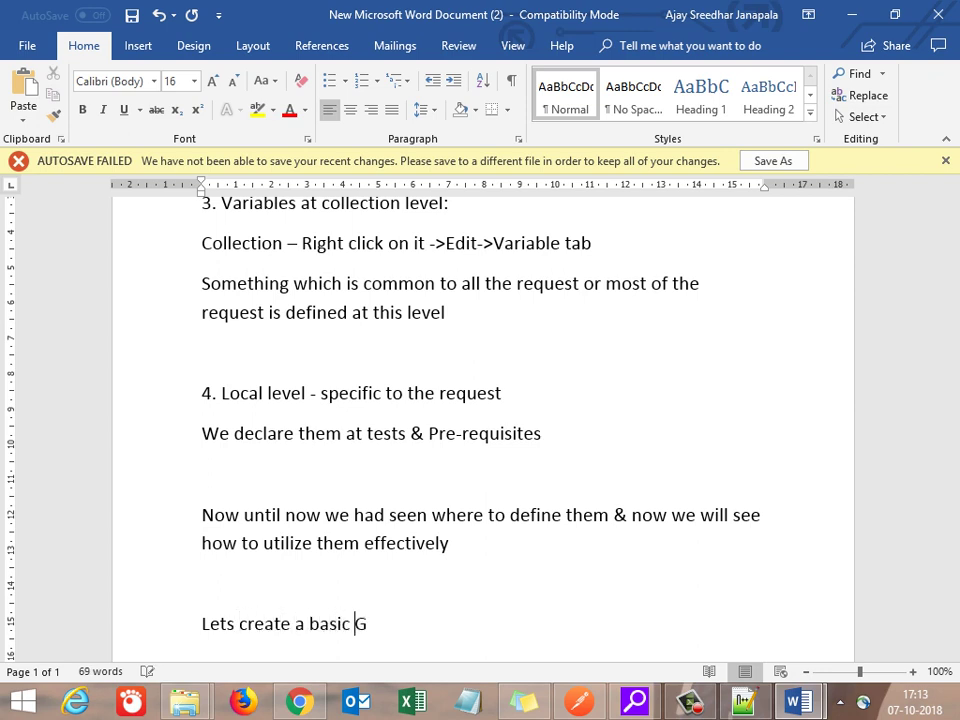
type("ET requ")
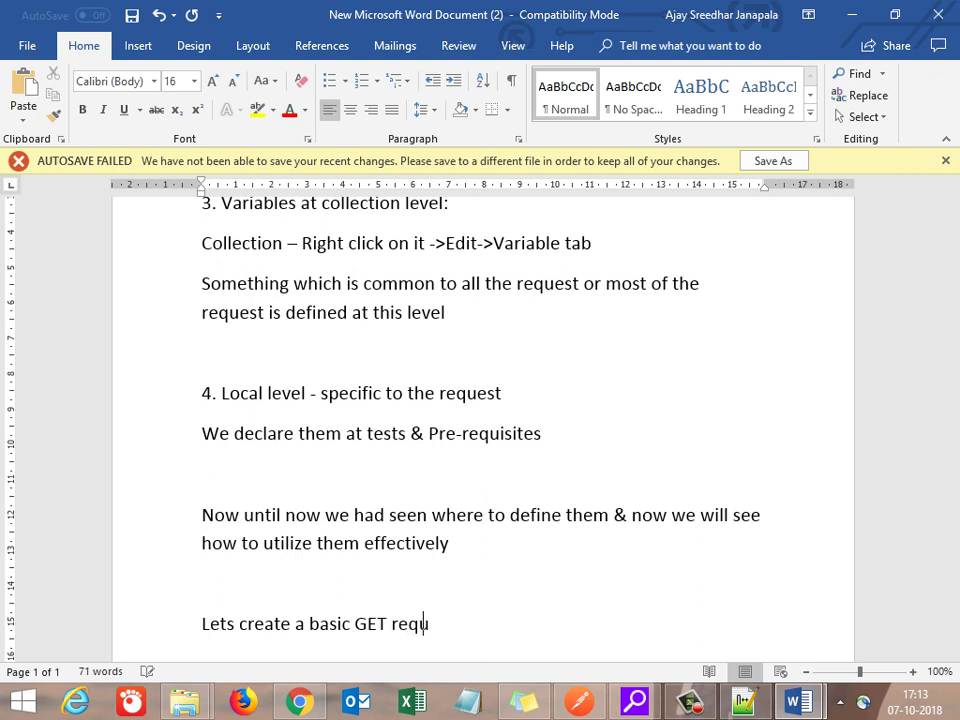
type("est wh")
type("ich r")
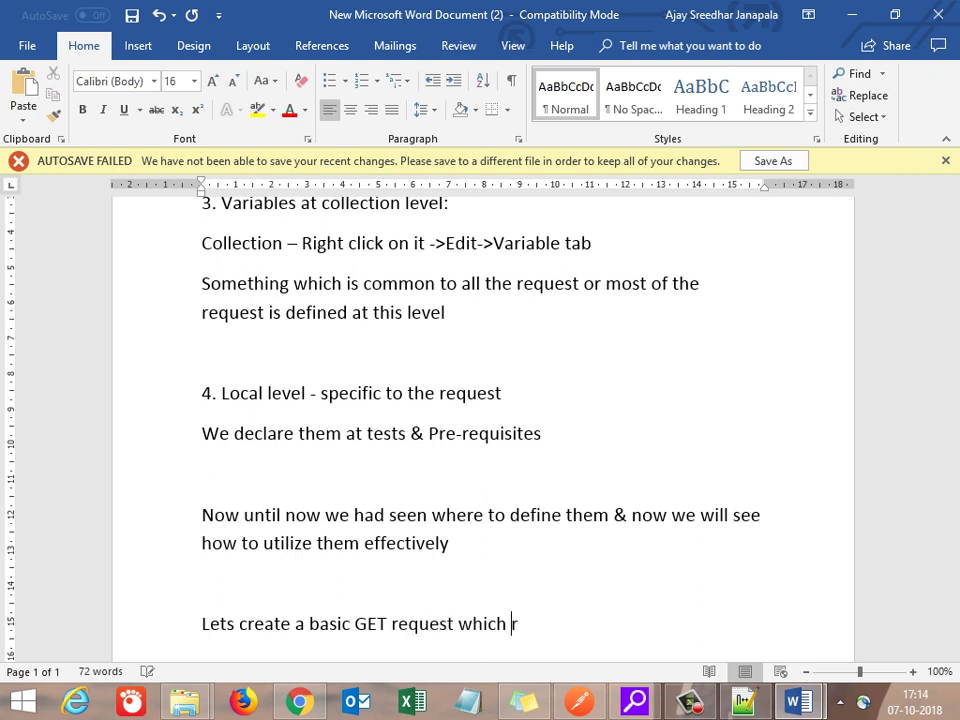
type("eads ty")
key("BackSpace")
type("he")
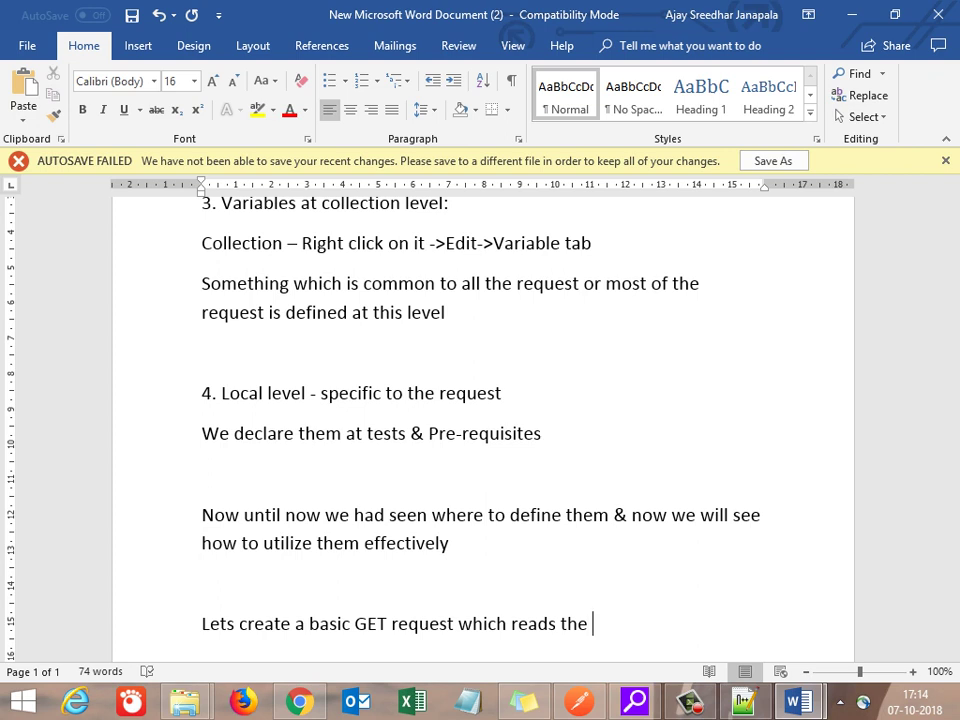
key("BackSpace")
key("BackSpace")
key("BackSpace")
key("BackSpace")
key("BackSpace")
key("BackSpace")
key("BackSpace")
key("BackSpace")
key("BackSpace")
key("BackSpace")
type("gets asll the")
key("BackSpace")
key("BackSpace")
key("BackSpace")
key("BackSpace")
key("BackSpace")
key("BackSpace")
key("BackSpace")
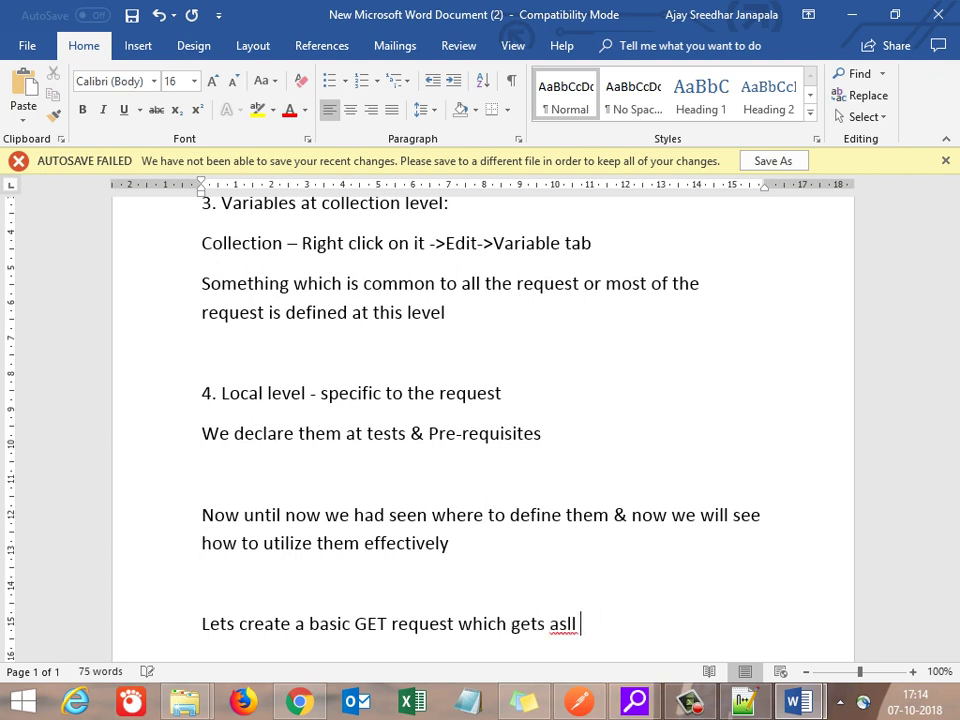
type("ll the incid")
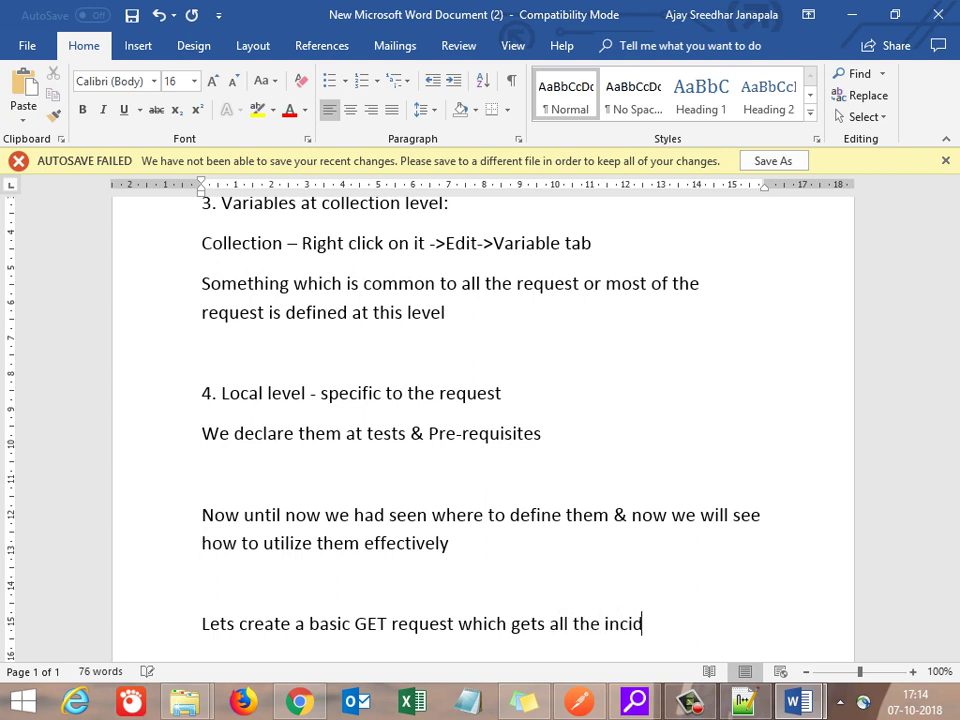
type("ents c")
key("BackSpace")
key("BackSpace")
type("in service now")
key("Return")
Step: Add the note '& then see how to modify the request using these variables at various levels'
type("& them modify ")
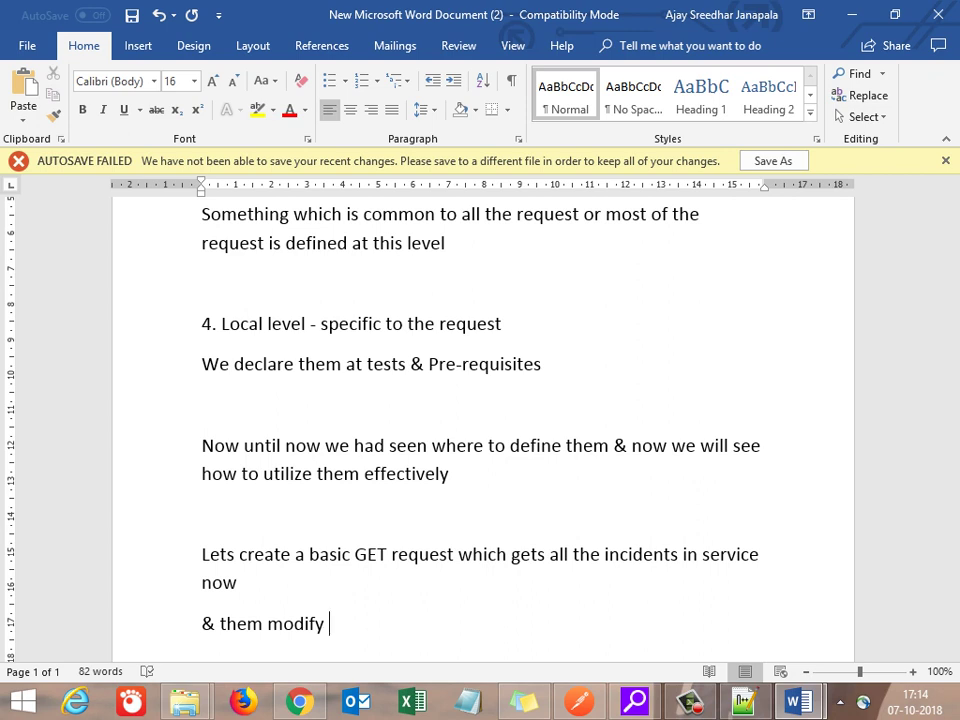
type("the ")
type("End")
type("point")
key("BackSpace")
key("BackSpace")
key("BackSpace")
key("BackSpace")
key("BackSpace")
key("BackSpace")
key("BackSpace")
key("BackSpace")
key("BackSpace")
key("BackSpace")
key("BackSpace")
key("BackSpace")
key("BackSpace")
key("BackSpace")
key("BackSpace")
key("BackSpace")
key("BackSpace")
key("BackSpace")
key("BackSpace")
key("BackSpace")
key("BackSpace")
key("BackSpace")
type("en see hw")
key("BackSpace")
type("ow to modify the request using these variables at variou")
key("BackSpace")
type("ous levels")
key("Return")
key("Return")
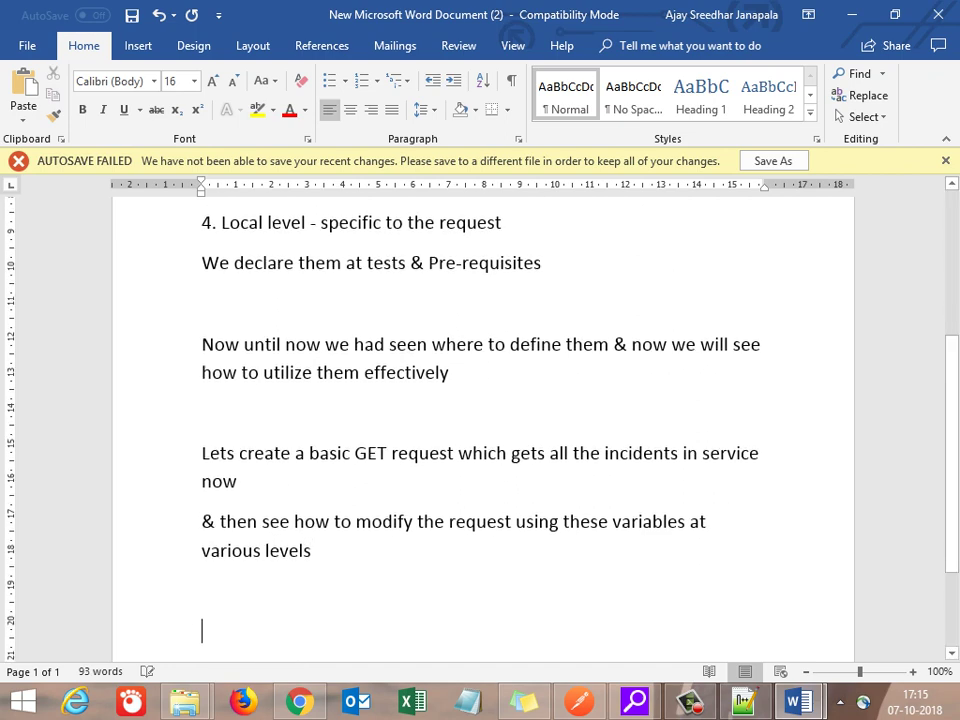
Step: Fill the ServiceNow login form with the browser's saved credentials
key("alt+Tab")
type("admini")
key("BackSpace")
key("BackSpace")
key("BackSpace")
key("BackSpace")
key("BackSpace")
key("BackSpace")
key("Down")
key("Return")
key("Return")
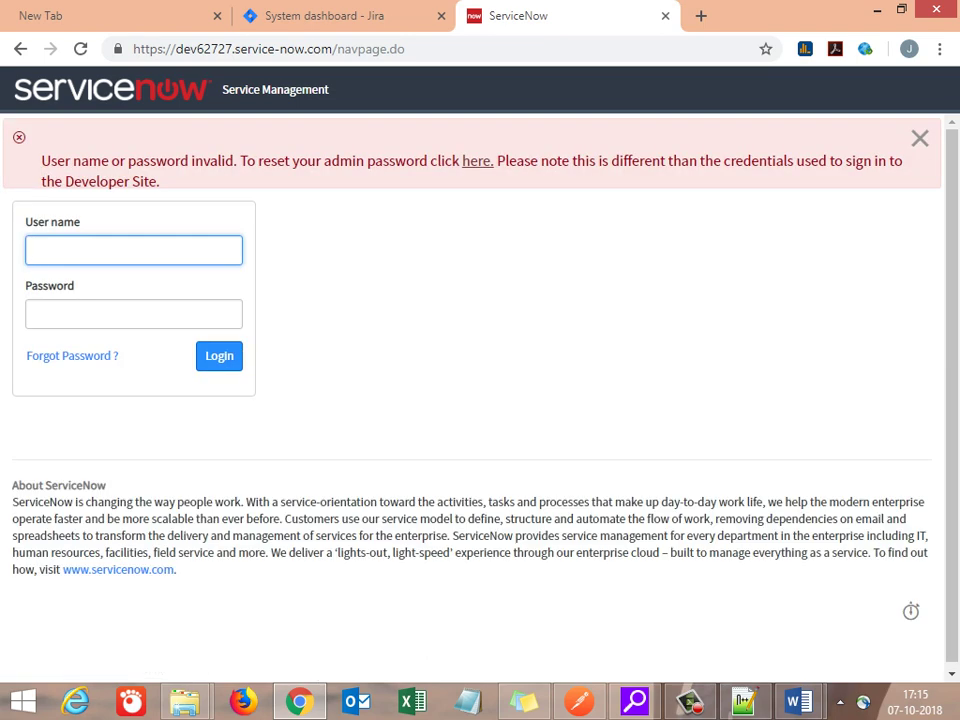
Step: Try signing in with the personal e-mail account and password, which ServiceNow rejects
key("Return")
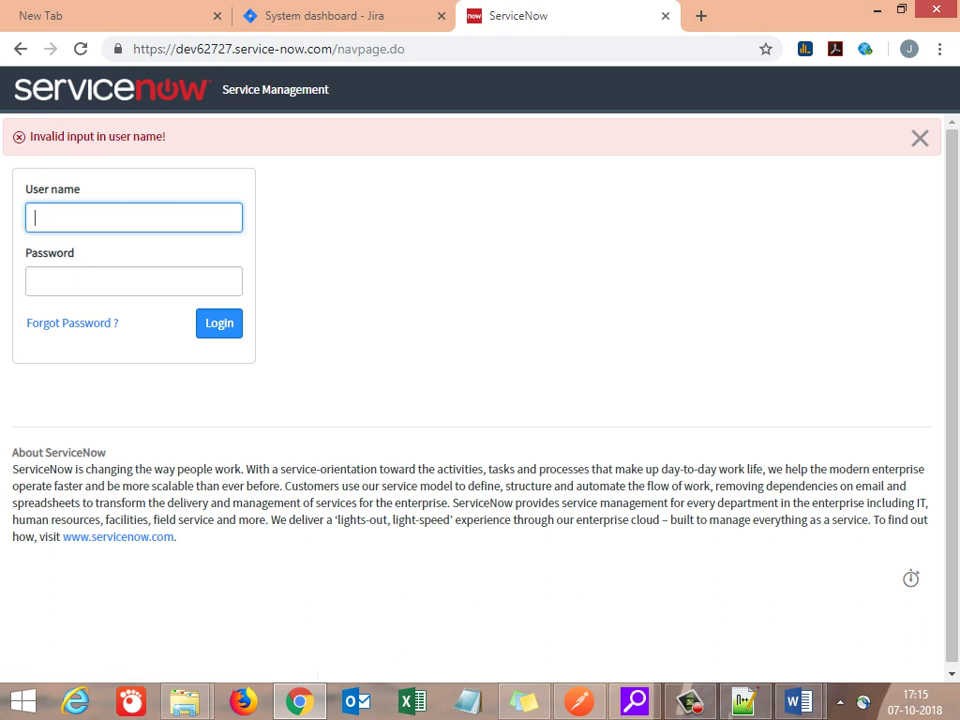
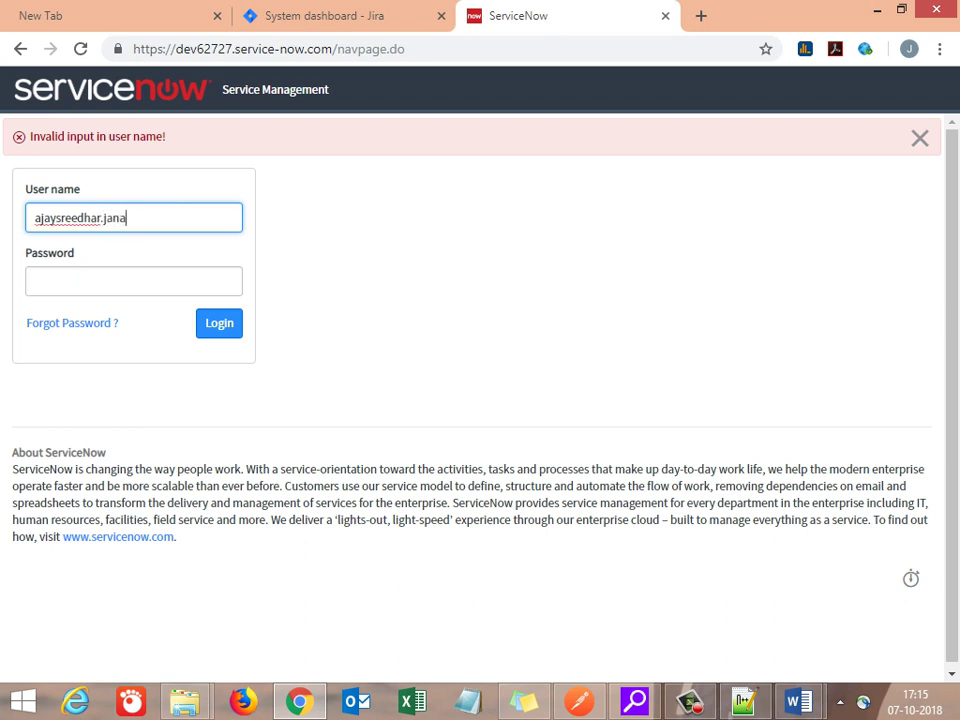
key("Tab")
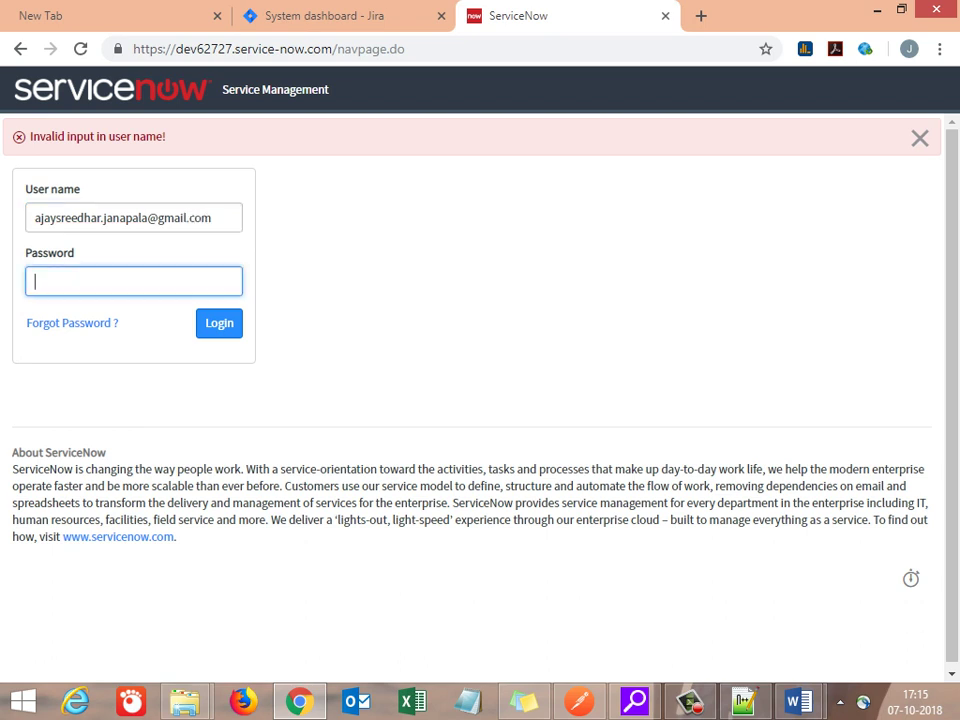
type("••••••••")
key("shift+Tab")
key("ctrl+c")
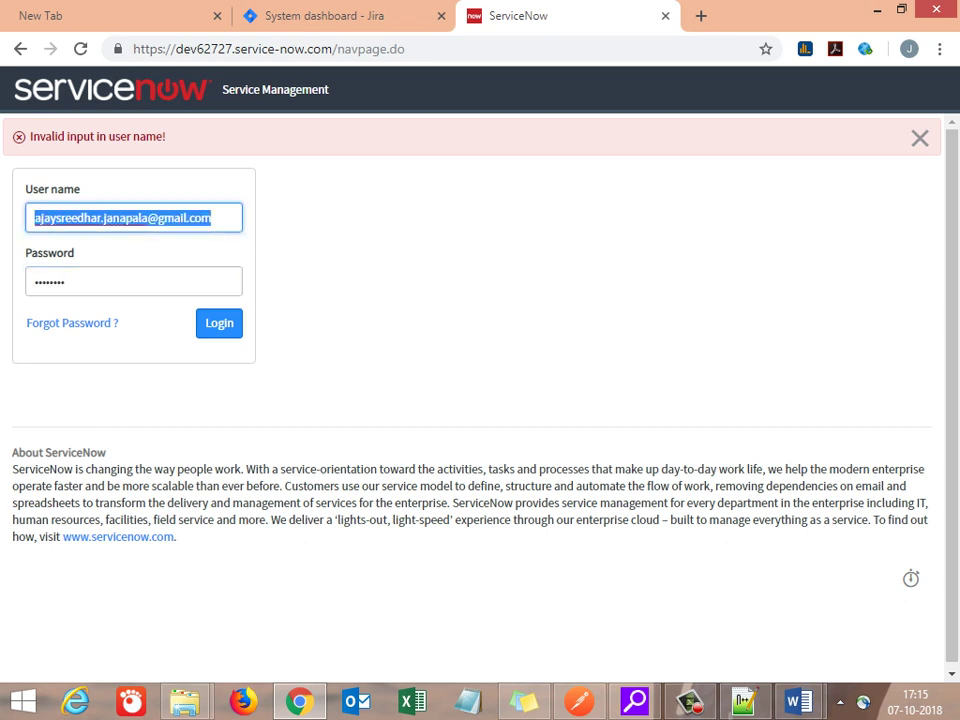
key("Tab")
key("Tab")
key("Tab")
key("Return")
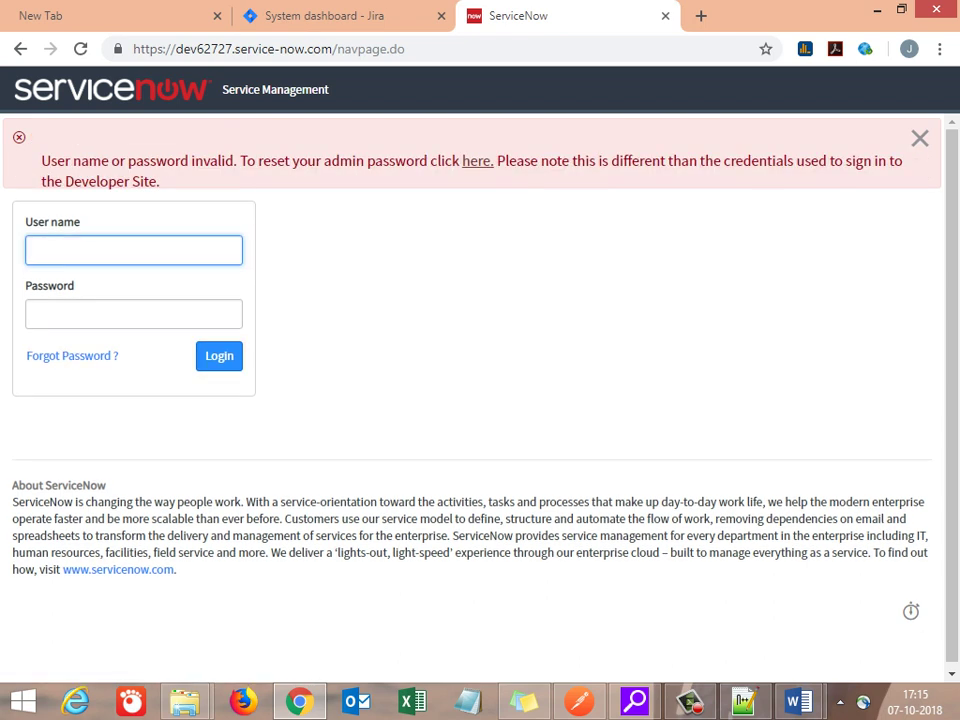
key("ctrl+v")
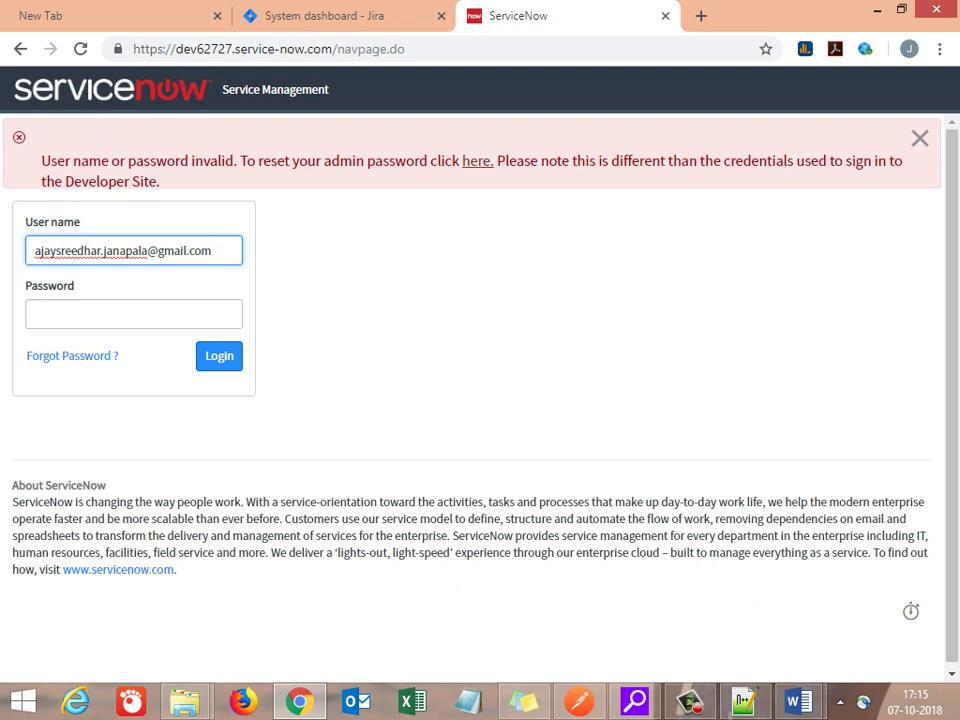
left_click(920, 138)
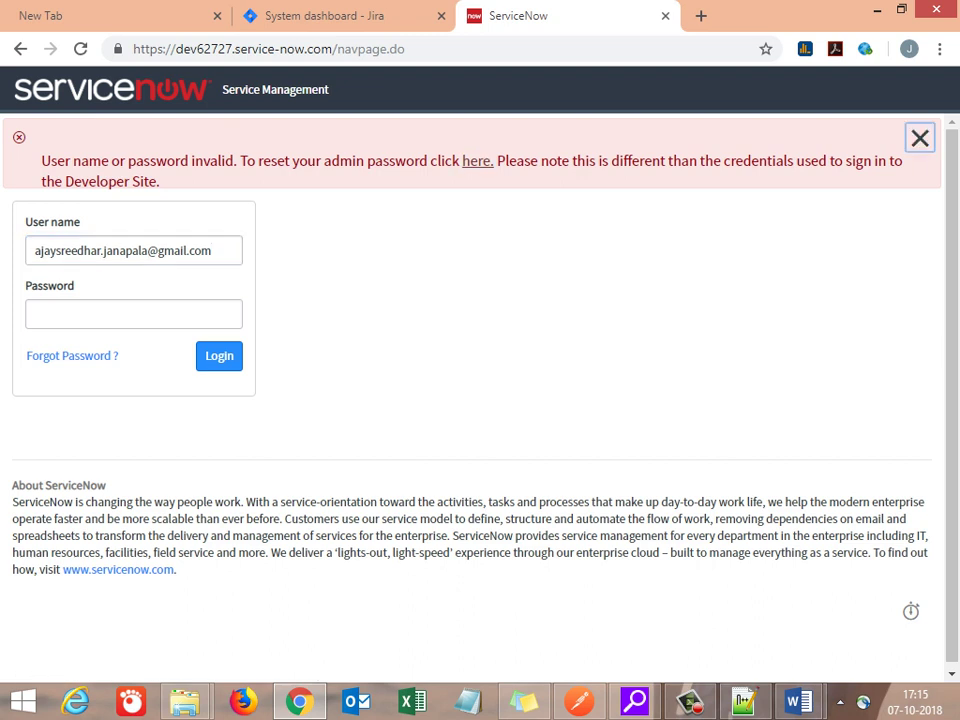
Step: Sign in to the developer instance as user admin with the admin password
double_click(152, 250)
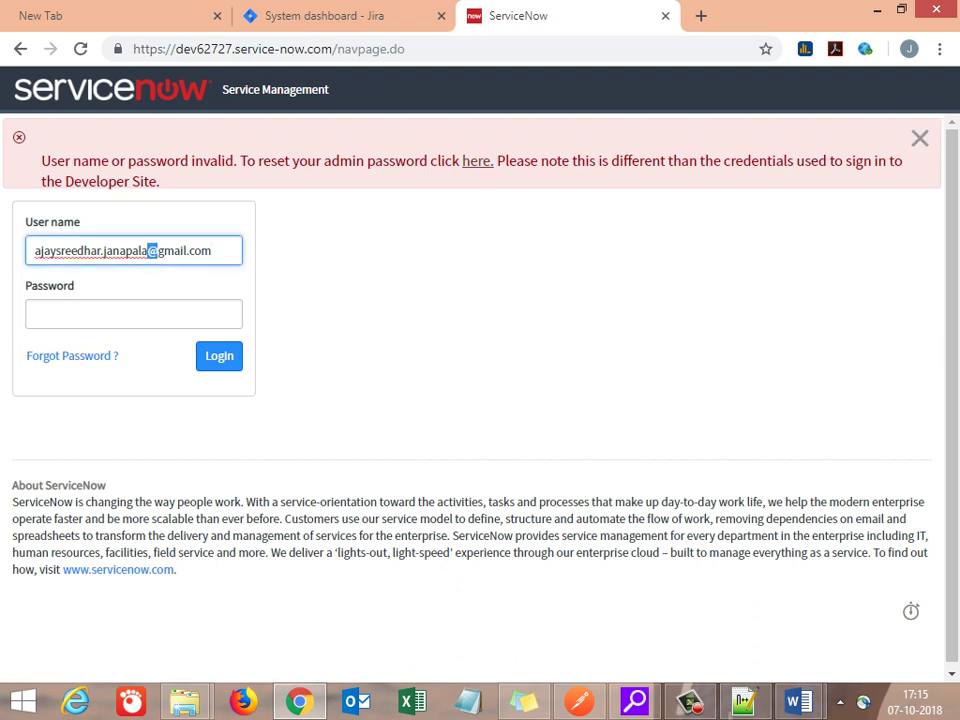
key("ctrl+a")
key("BackSpace")
type("admin")
key("Tab")
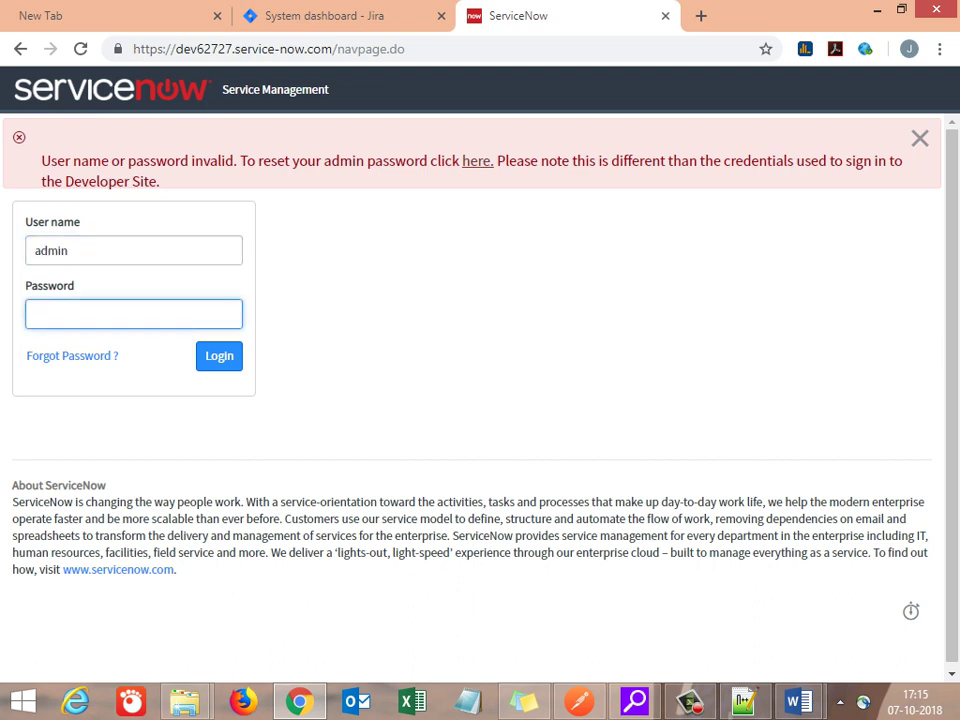
type("••••••••")
key("Return")
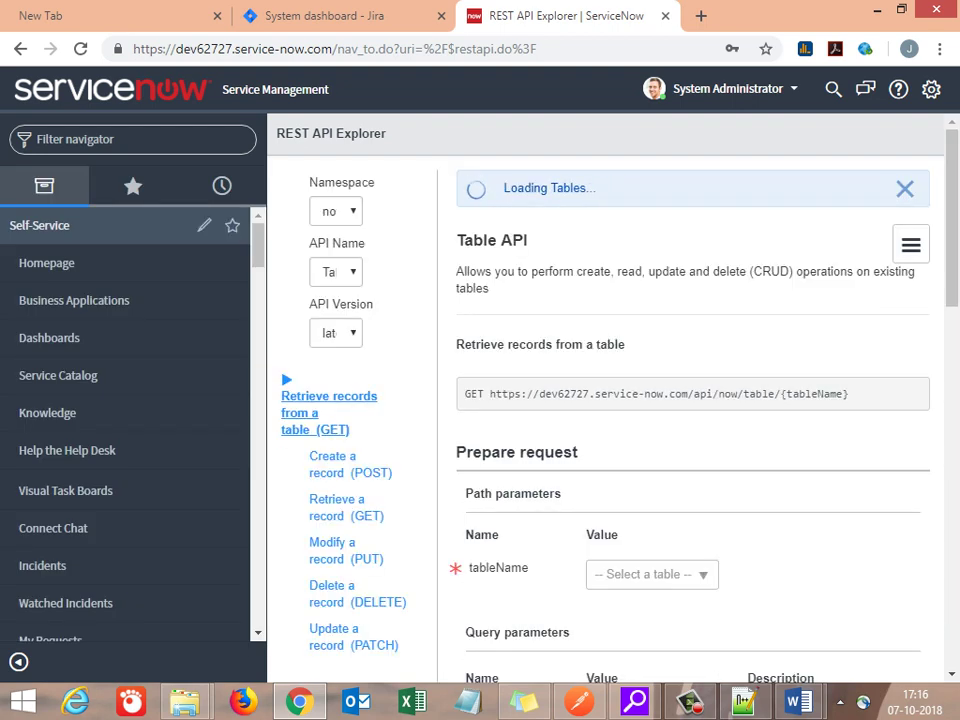
Step: Open REST API Explorer via the filter navigator and select the Table API retrieve-records GET URL
left_click(130, 139)
type("test")
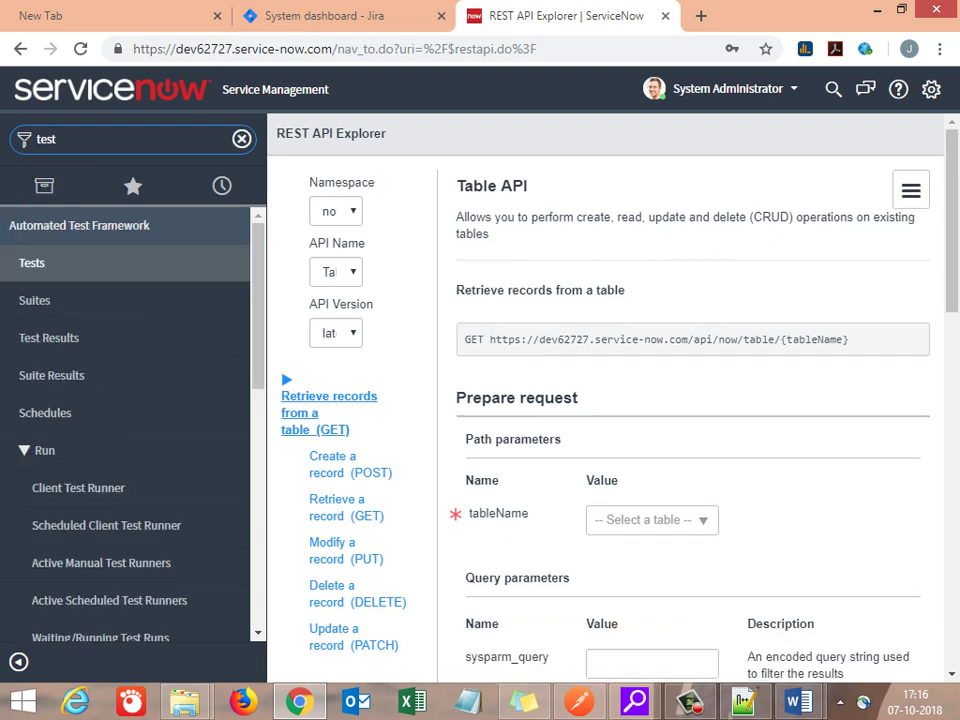
type("api")
key("BackSpace")
key("BackSpace")
key("BackSpace")
key("BackSpace")
key("BackSpace")
key("BackSpace")
key("BackSpace")
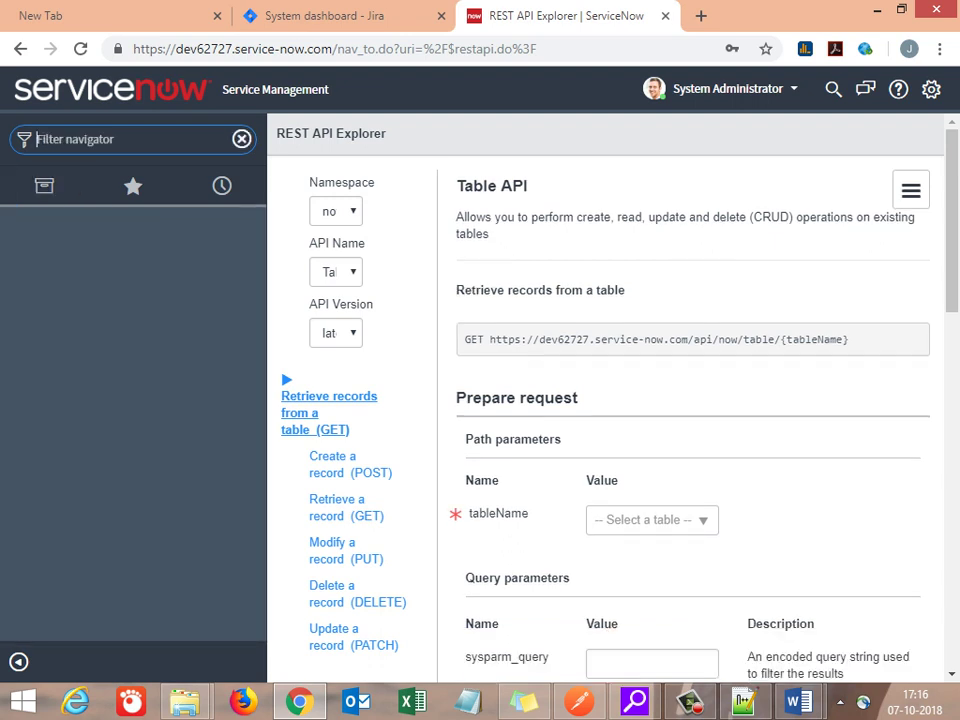
type("restap")
left_click(54, 139)
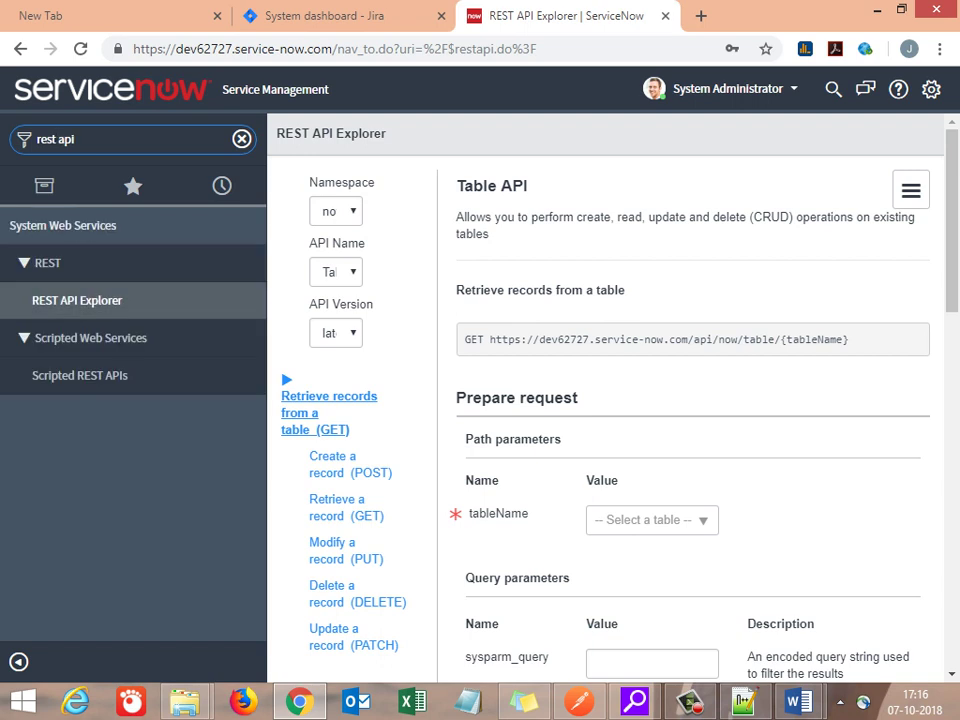
key("Return")
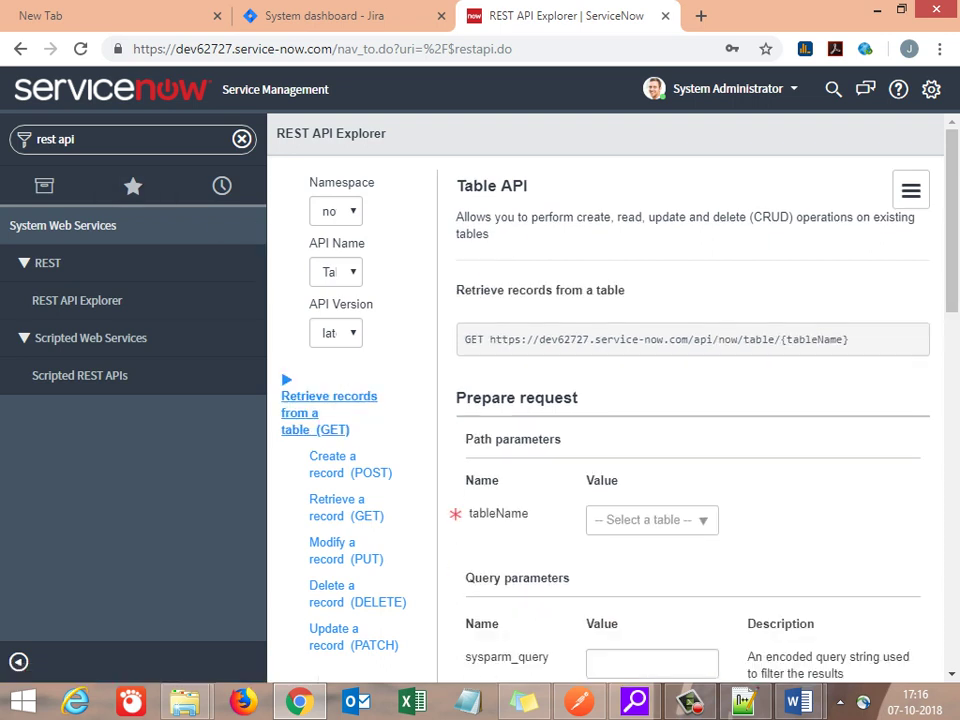
left_click_drag(489, 340, 850, 340)
key("ctrl+c")
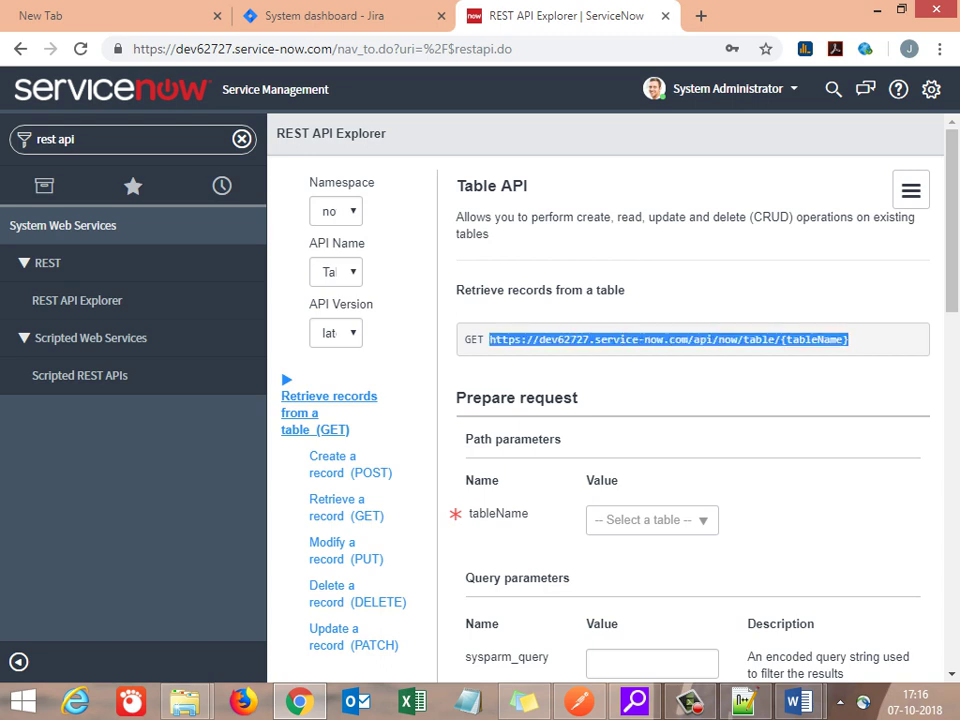
Step: Add an 'END-Point:' label with a new line beneath it in the Word notes
key("alt+Tab")
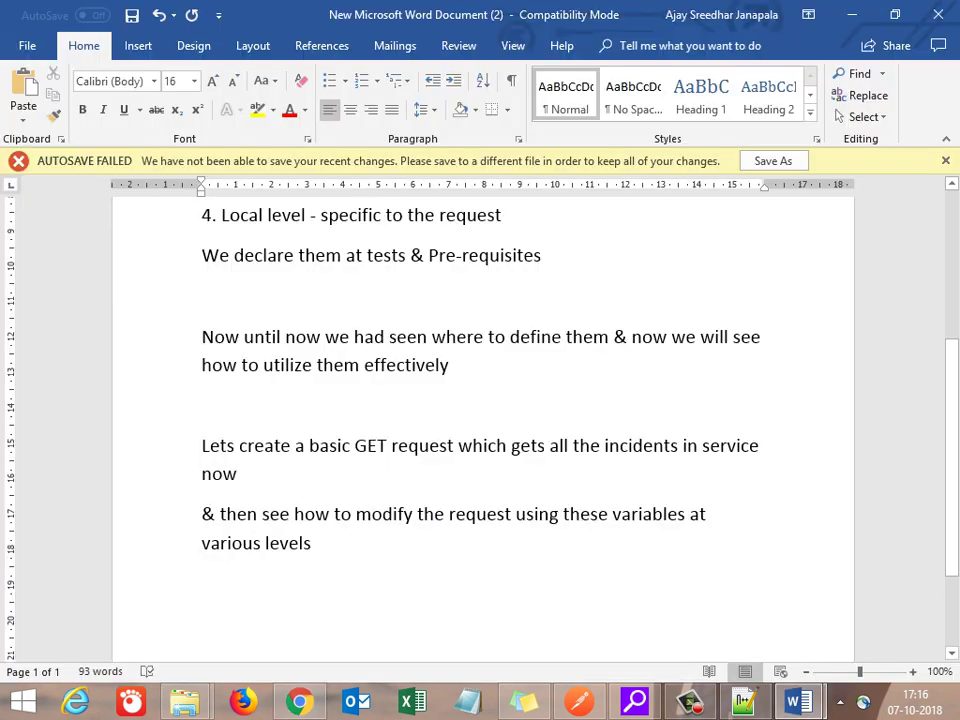
type("END")
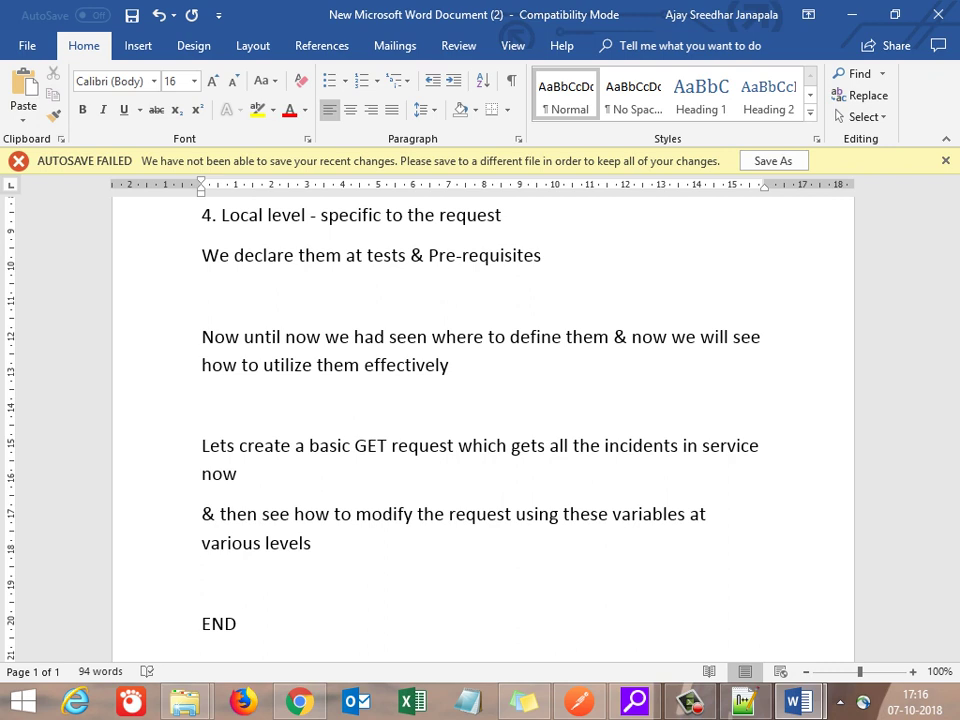
type("-Point:")
key("Return")
key("ctrl+v")
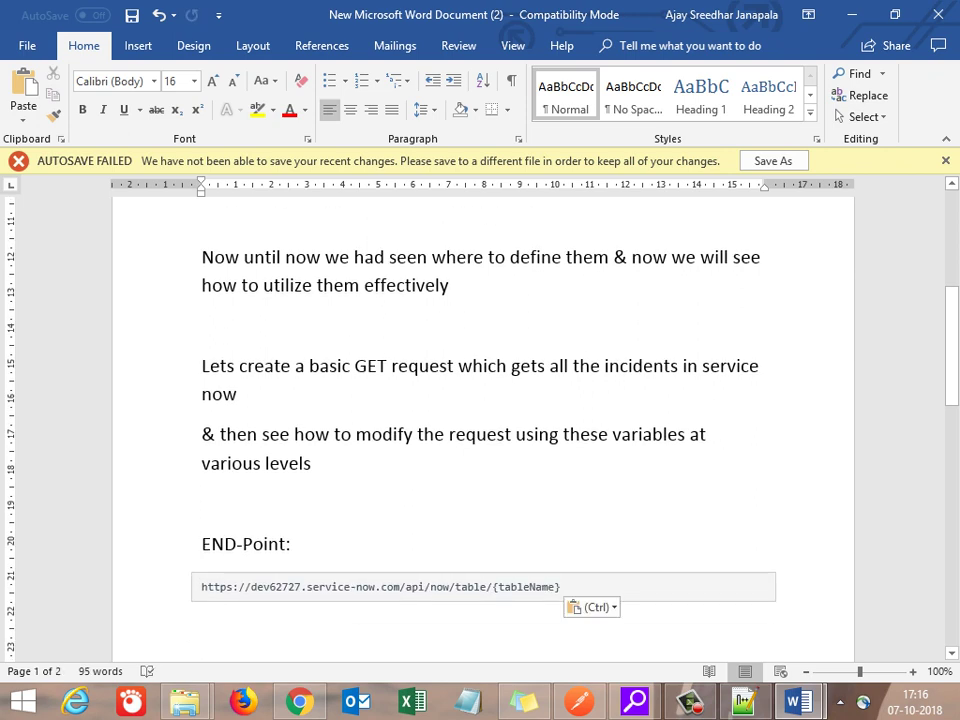
key("ctrl+z")
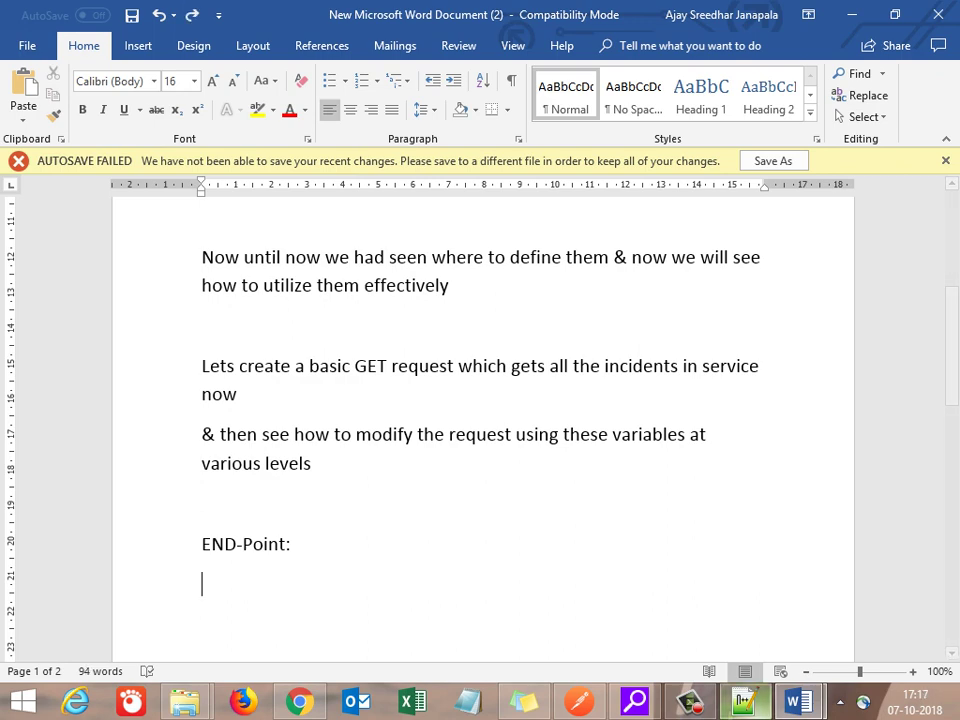
left_click(746, 700)
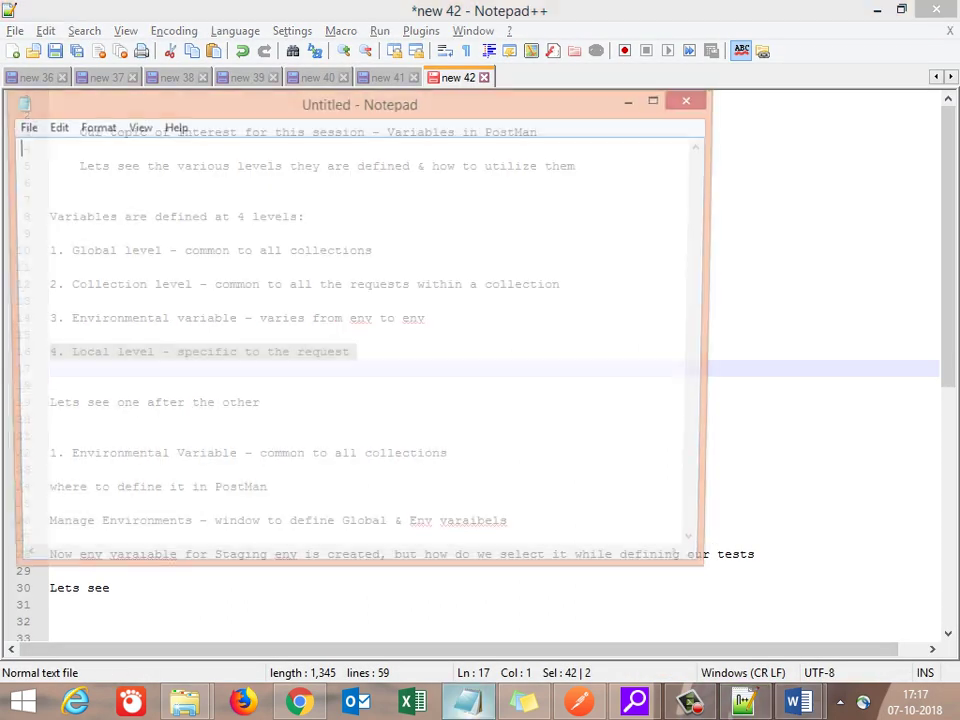
key("alt+Tab")
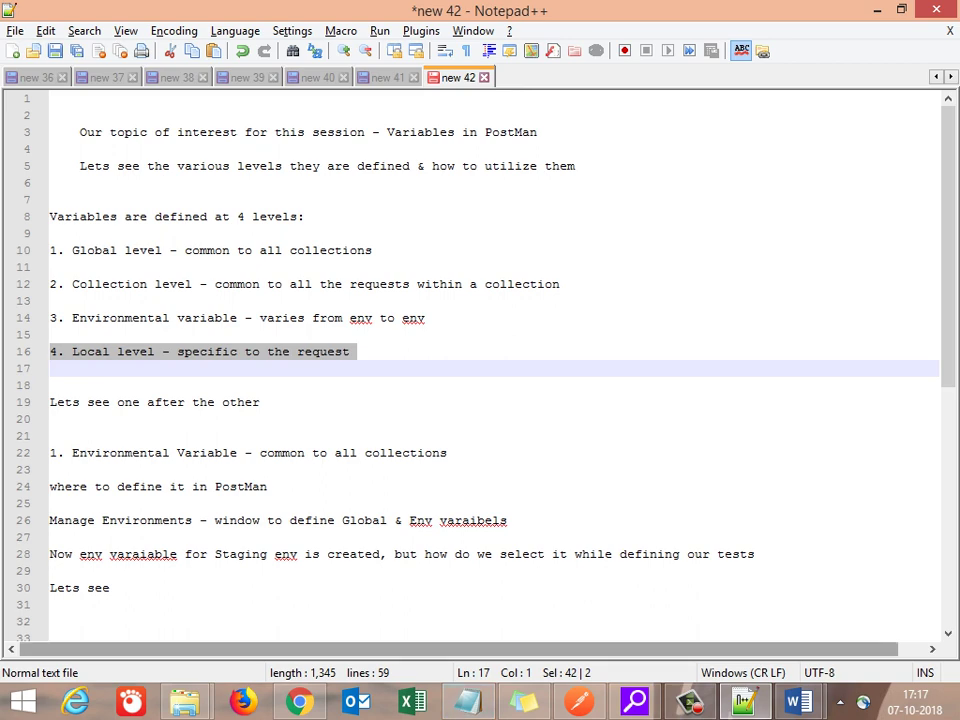
key("Down")
key("Down")
key("Down")
key("Down")
key("Down")
key("Down")
key("Down")
key("Down")
key("Down")
key("Down")
key("Down")
key("Down")
key("Down")
key("Down")
key("Down")
key("ctrl+v")
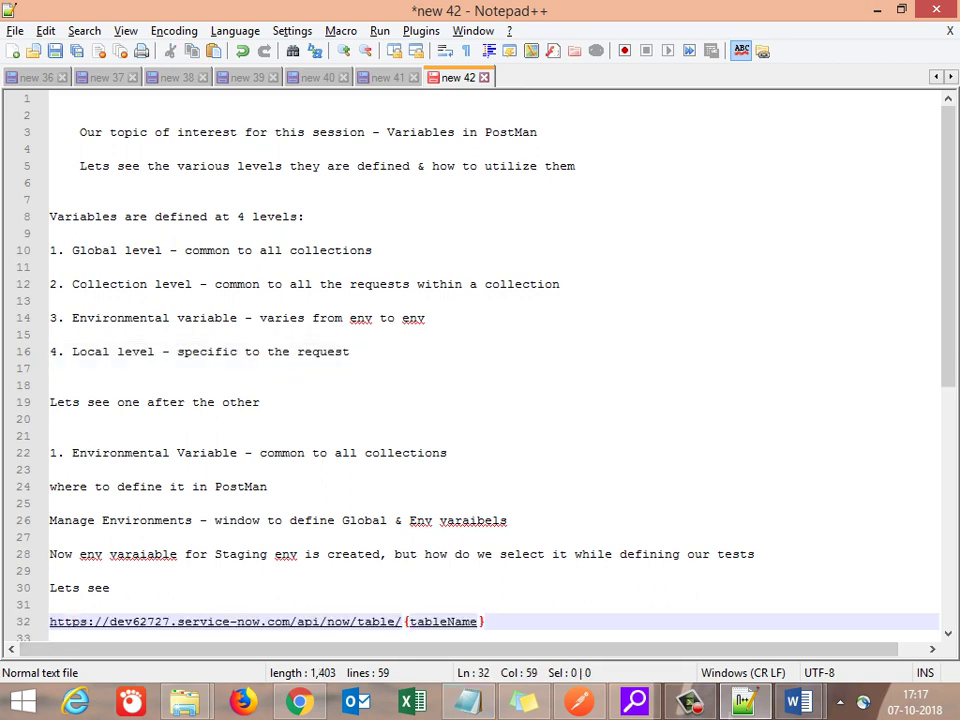
key("shift+Home")
key("alt+Tab")
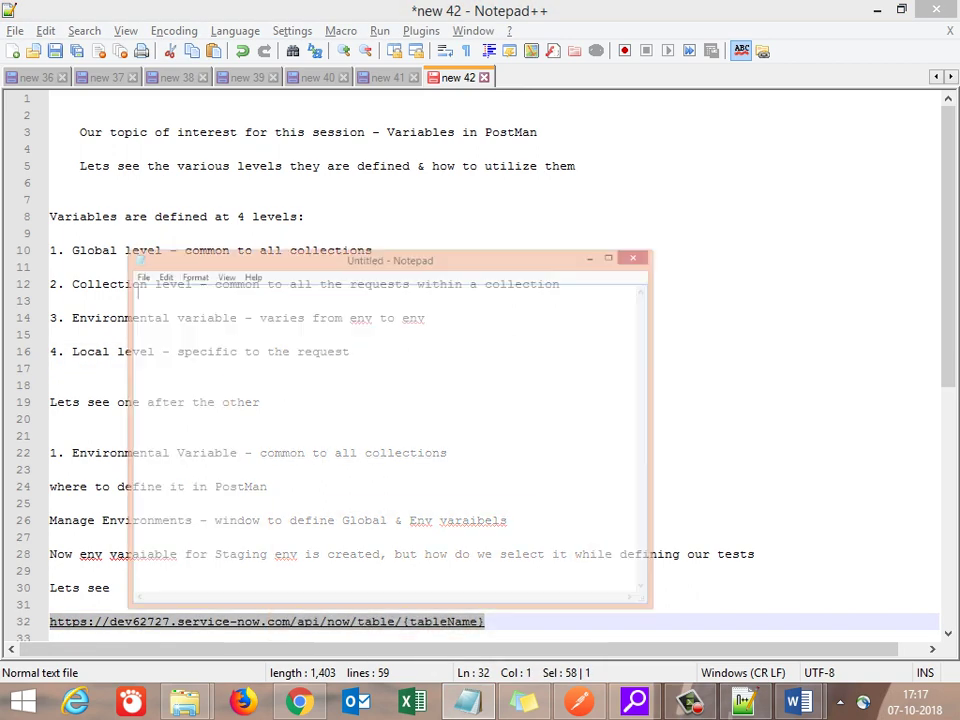
key("alt+Tab")
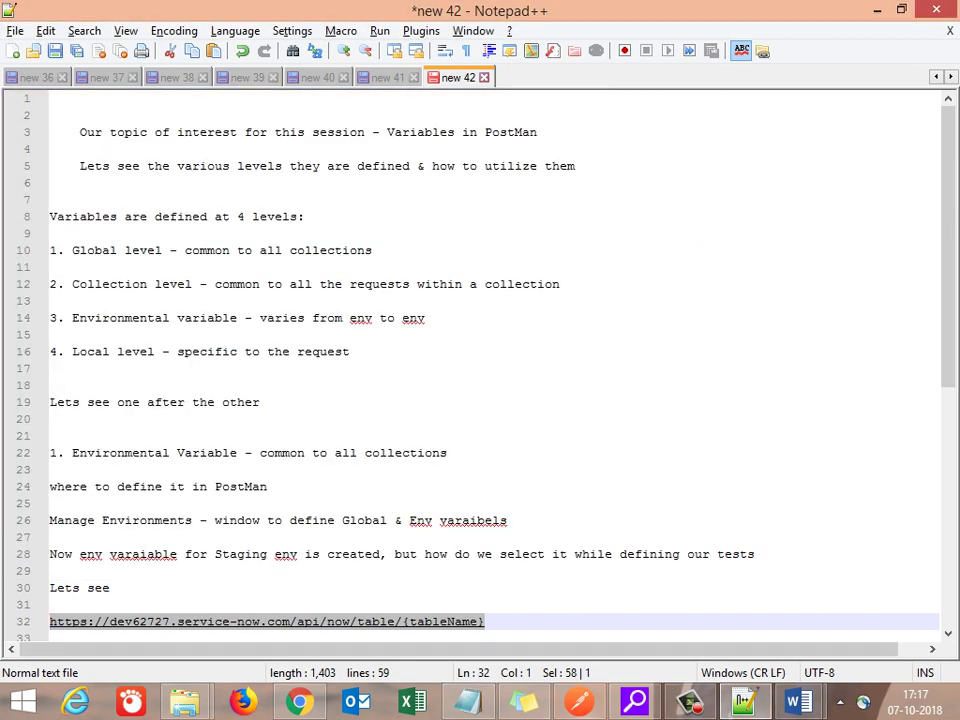
mouse_move(798, 703)
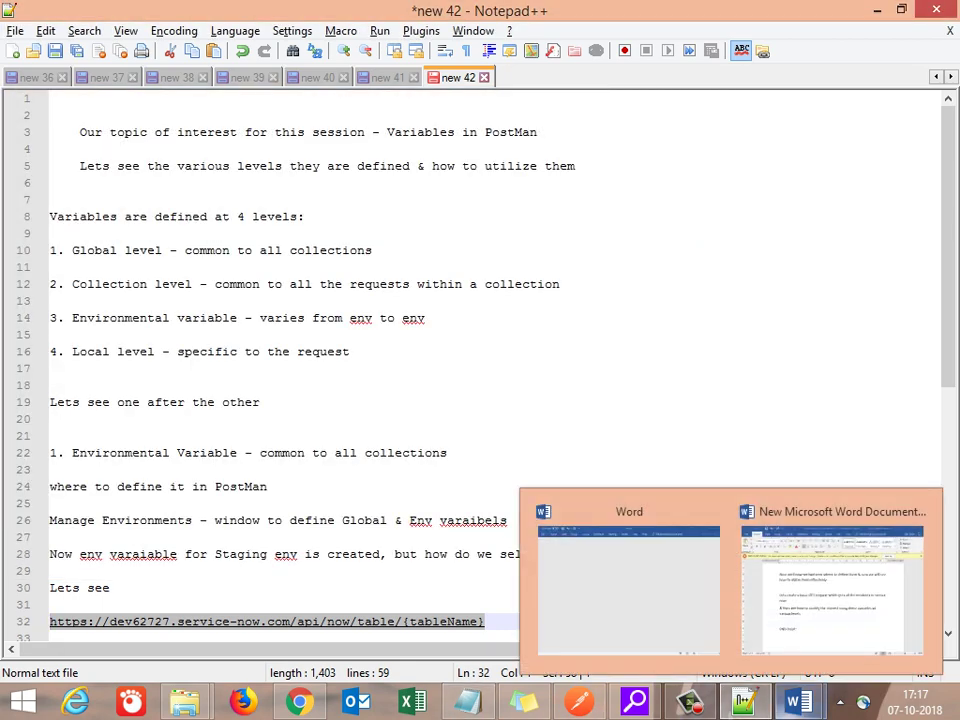
left_click(832, 590)
key("ctrl+v")
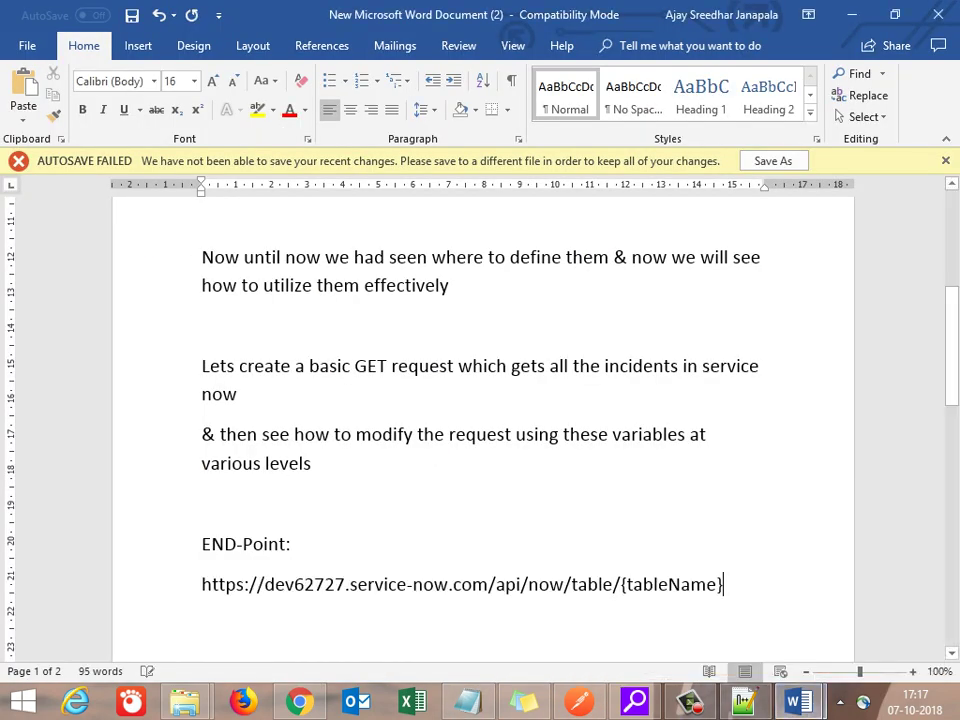
left_click_drag(201, 584, 505, 585)
key("ctrl+c")
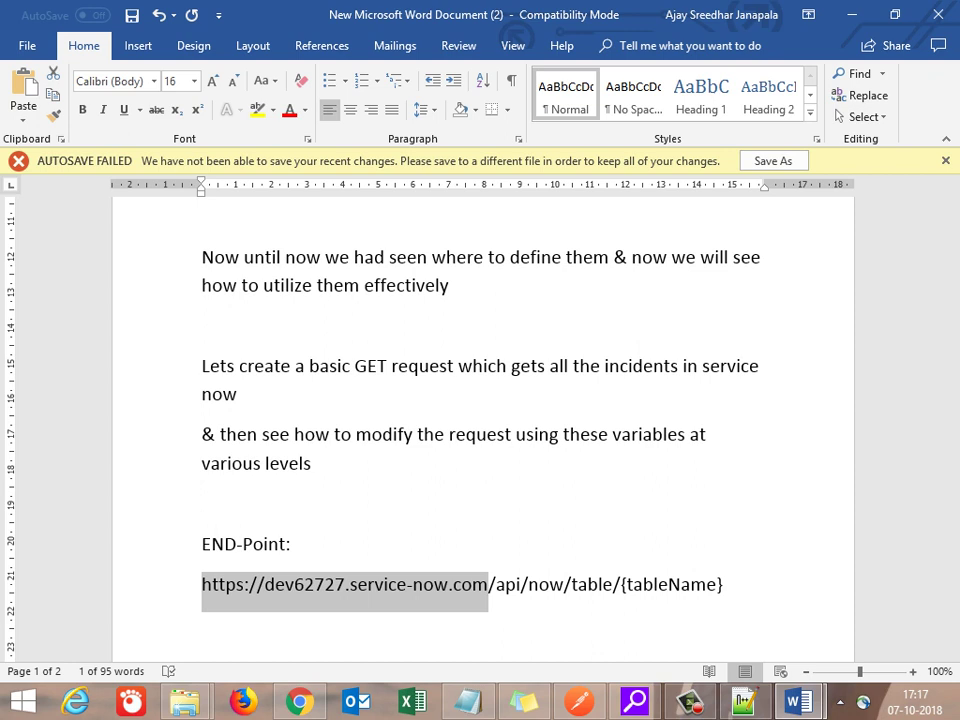
left_click(202, 624)
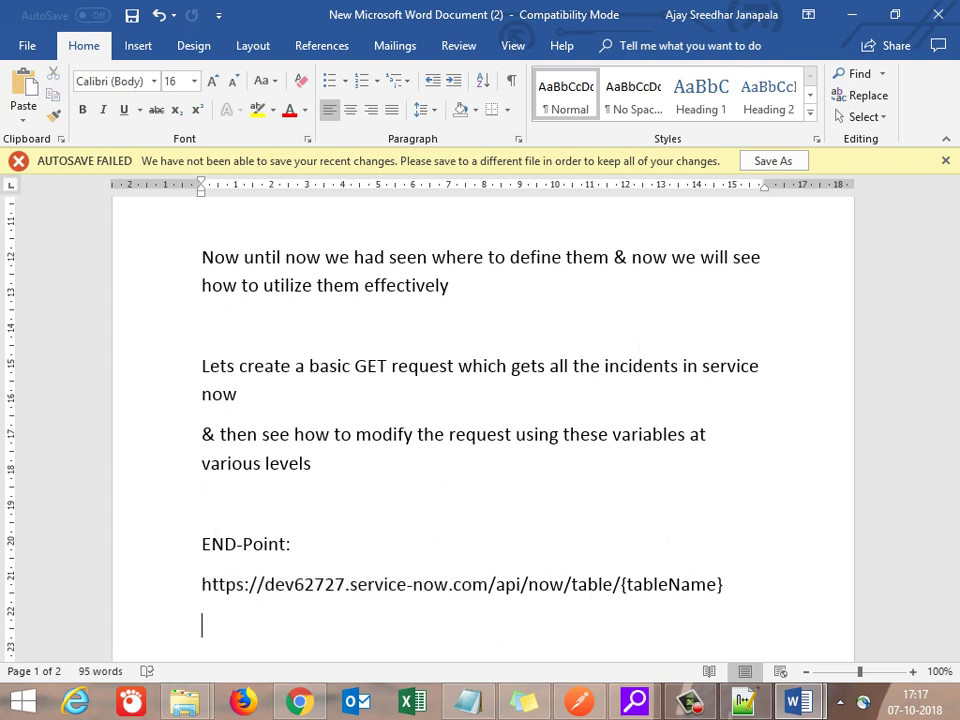
type("URI:")
key("ctrl+v")
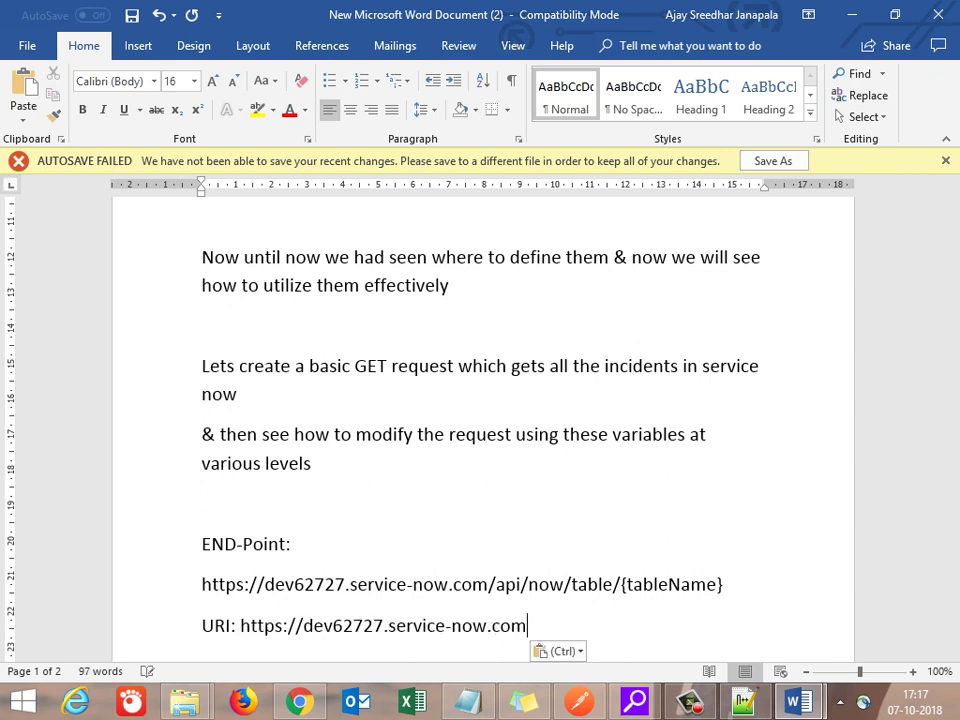
key("Return")
type("V")
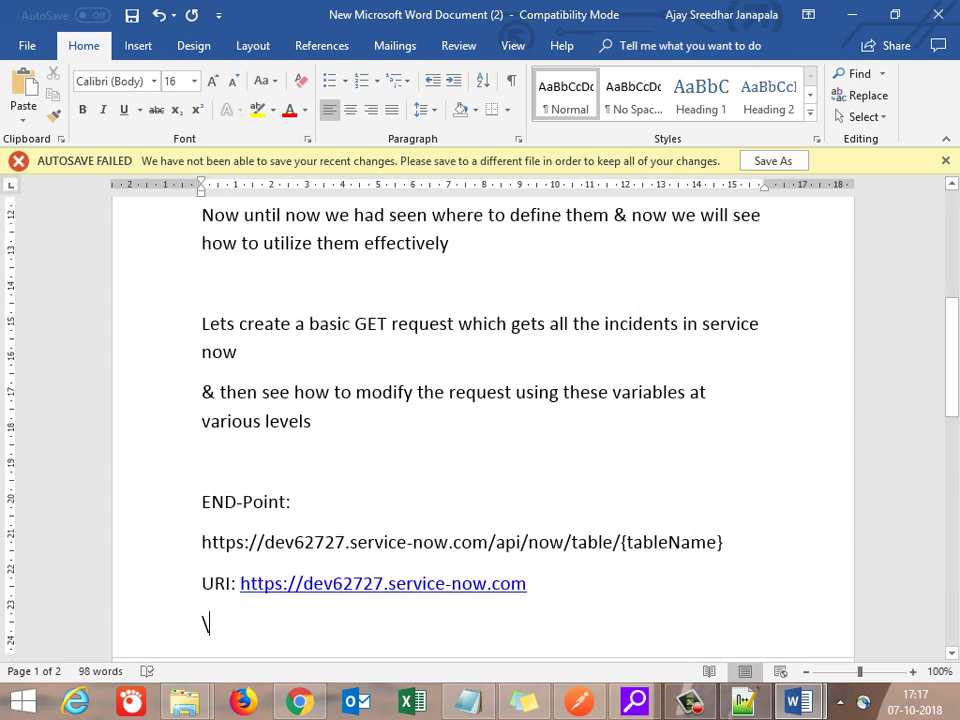
key("BackSpace")
key("Up")
key("Down")
Step: Add the line 'Resource Path: api/now/table' copied from the endpoint URL
type("Resource Path")
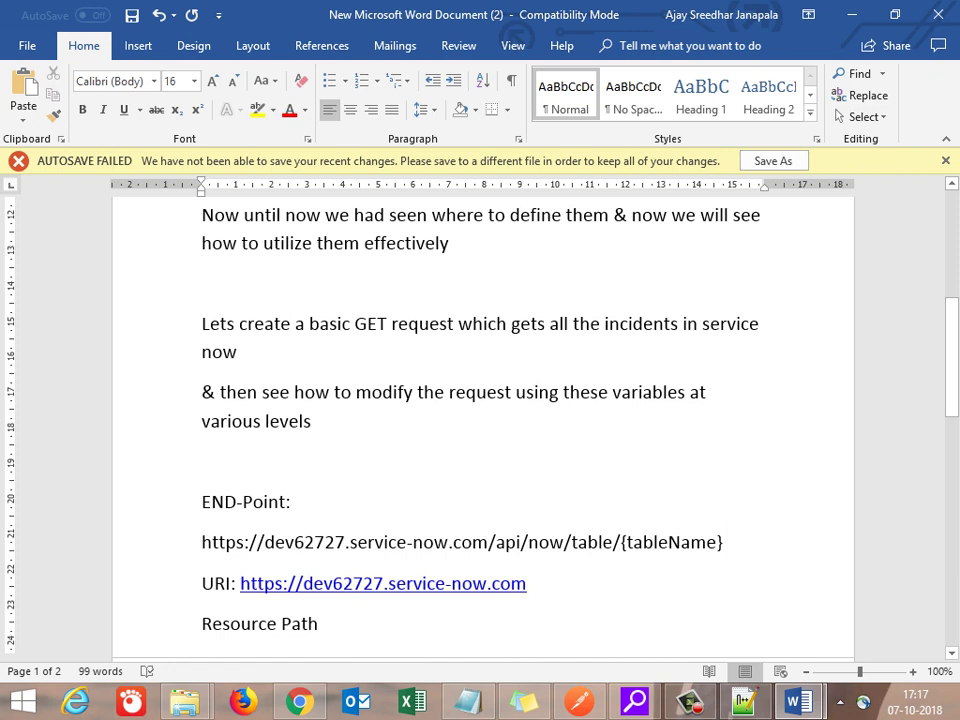
left_click_drag(497, 544, 611, 544)
key("ctrl+c")
key("Down")
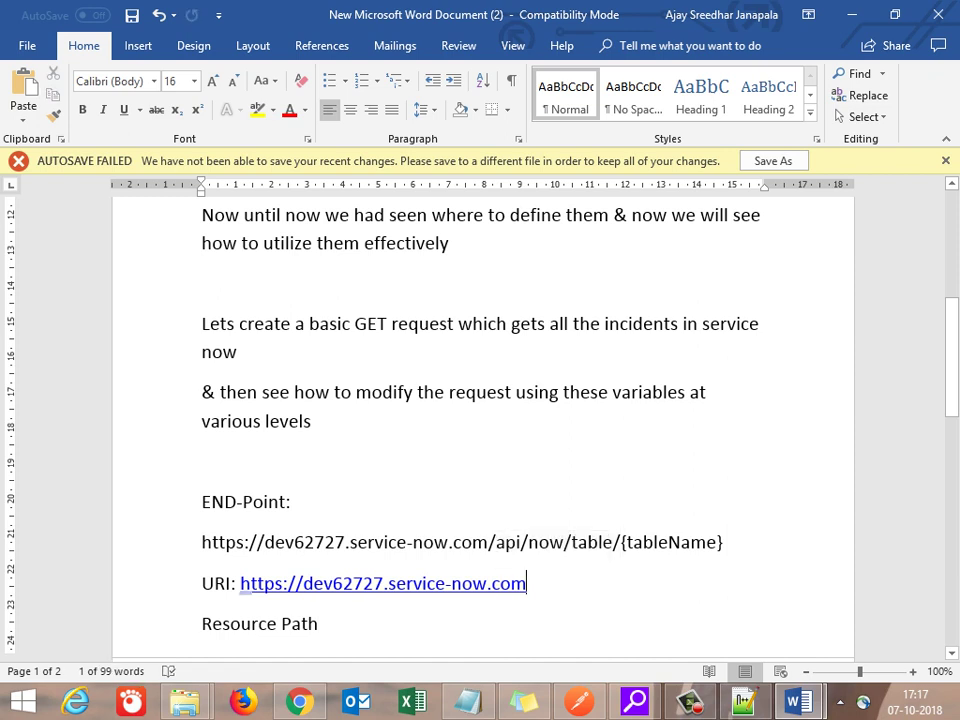
key("Down")
type(":")
key("ctrl+v")
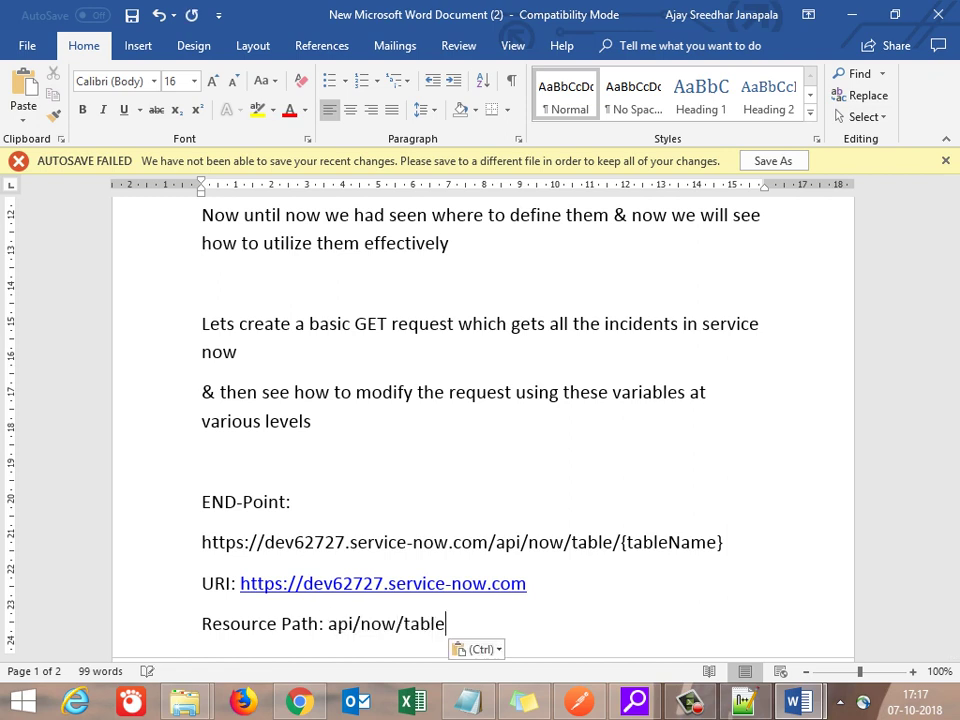
key("Return")
Step: Add the line 'Resource: {tableName}' copied from the endpoint URL
type("Resource")
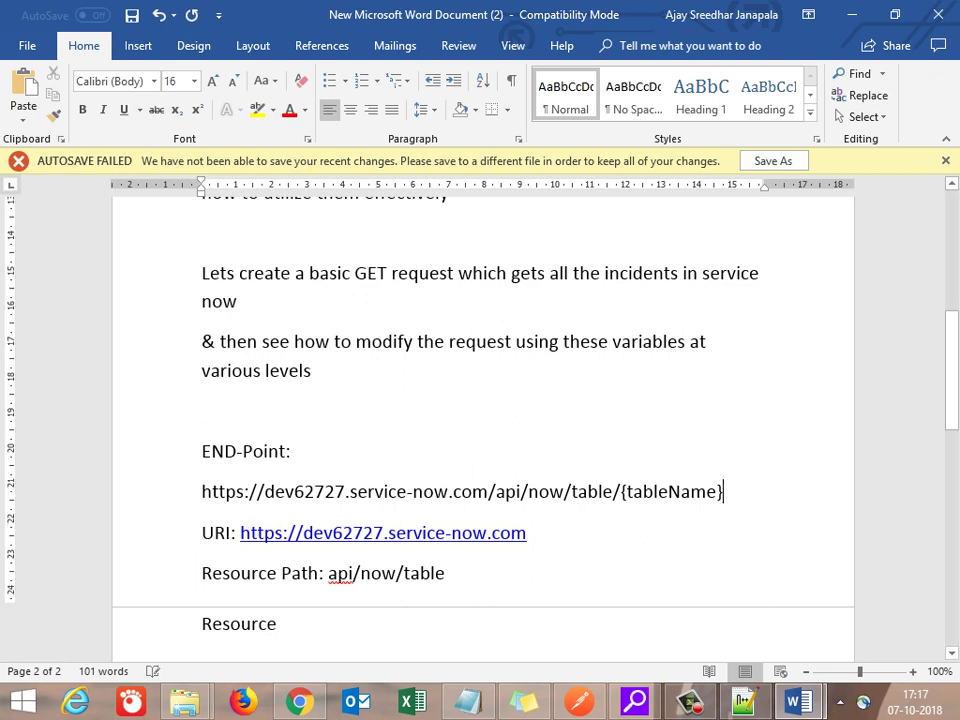
left_click_drag(722, 491, 620, 491)
key("ctrl+c")
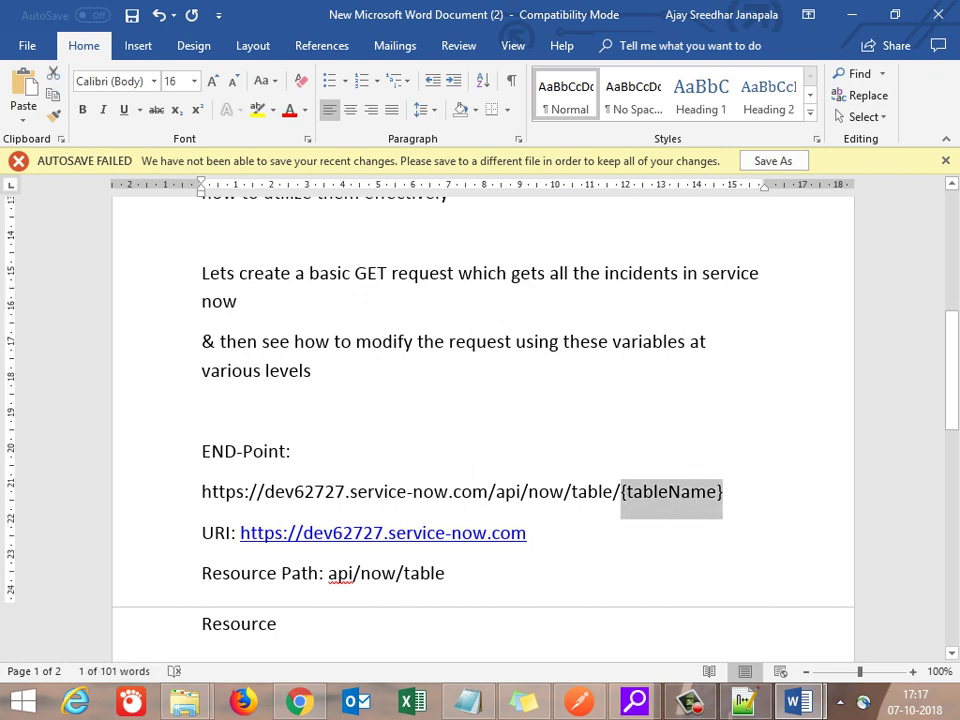
key("Down")
key("Down")
key("Down")
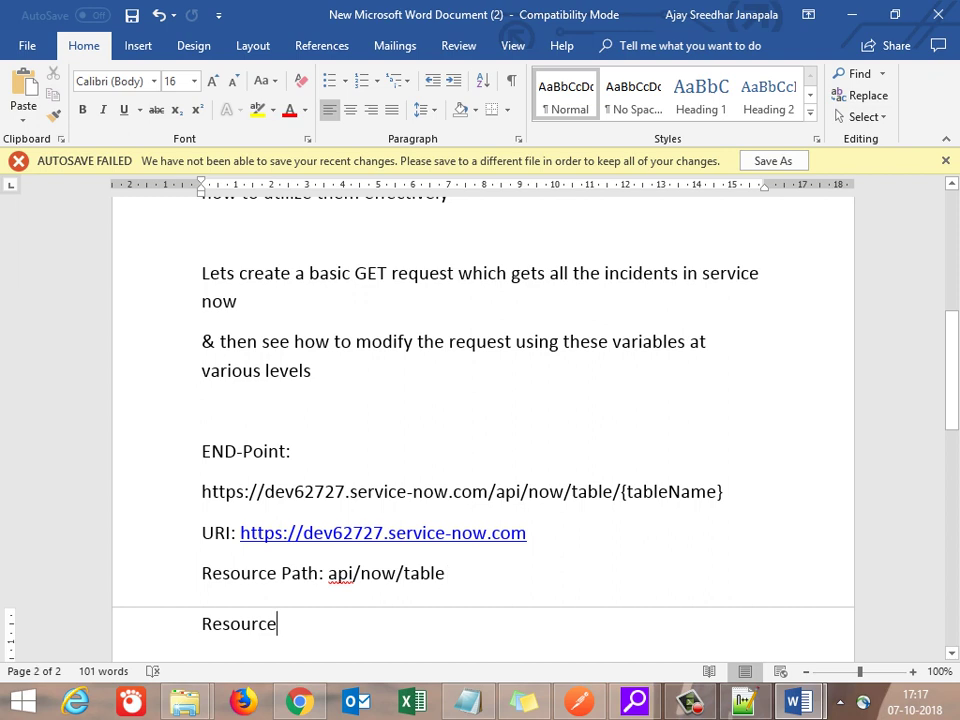
key("ctrl+v")
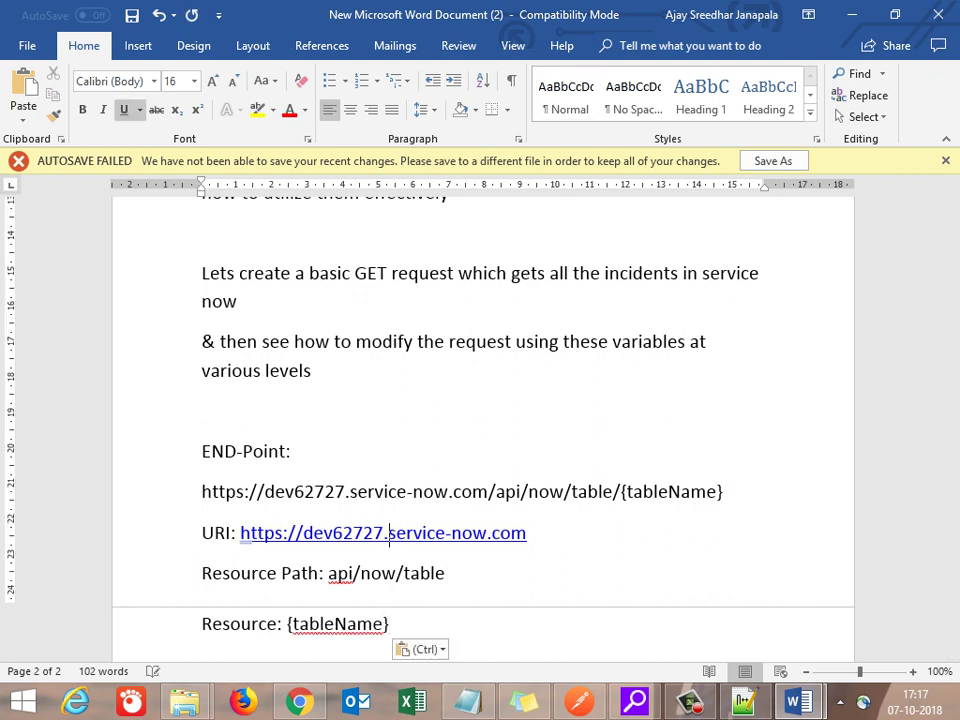
key("Return")
key("Return")
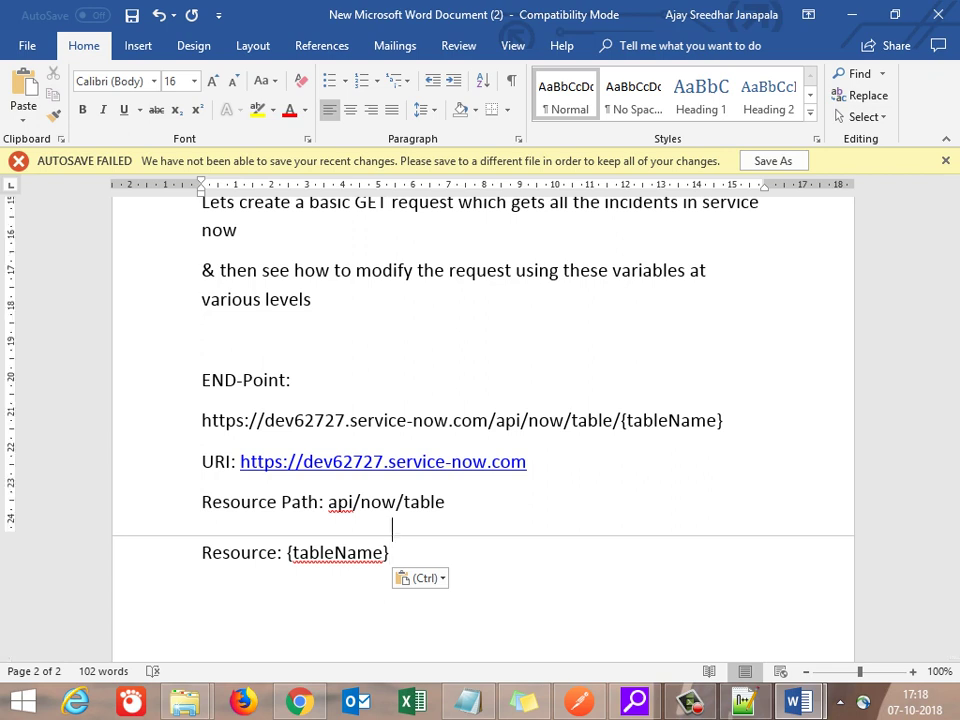
Step: Note under URI that it varies per environment, so an env variable serverip is created
left_click(387, 461)
key("Return")
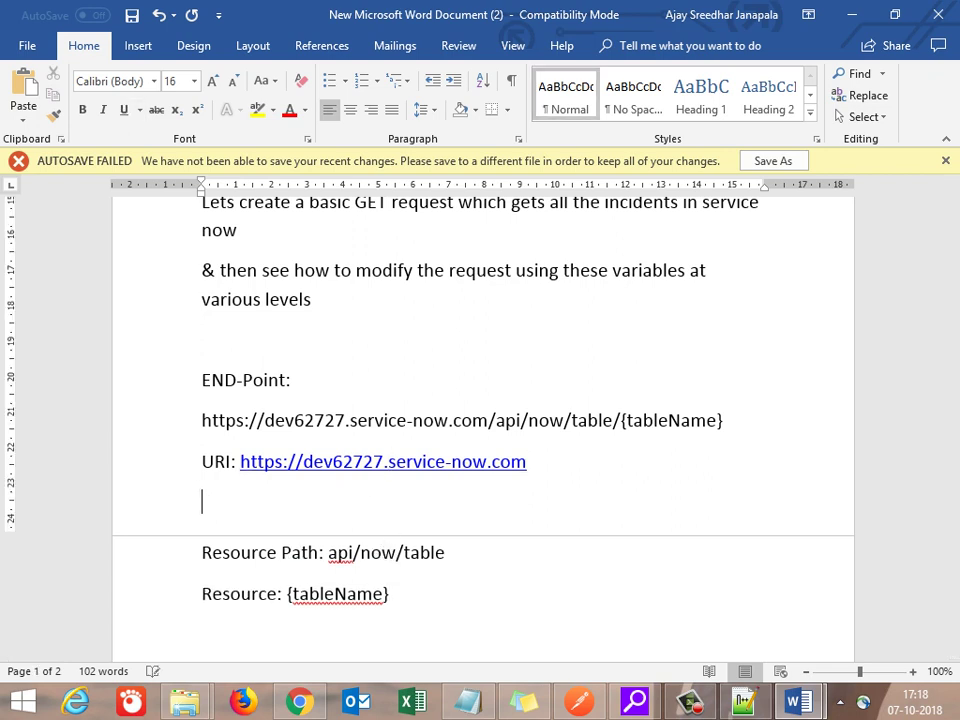
type("Varies from e")
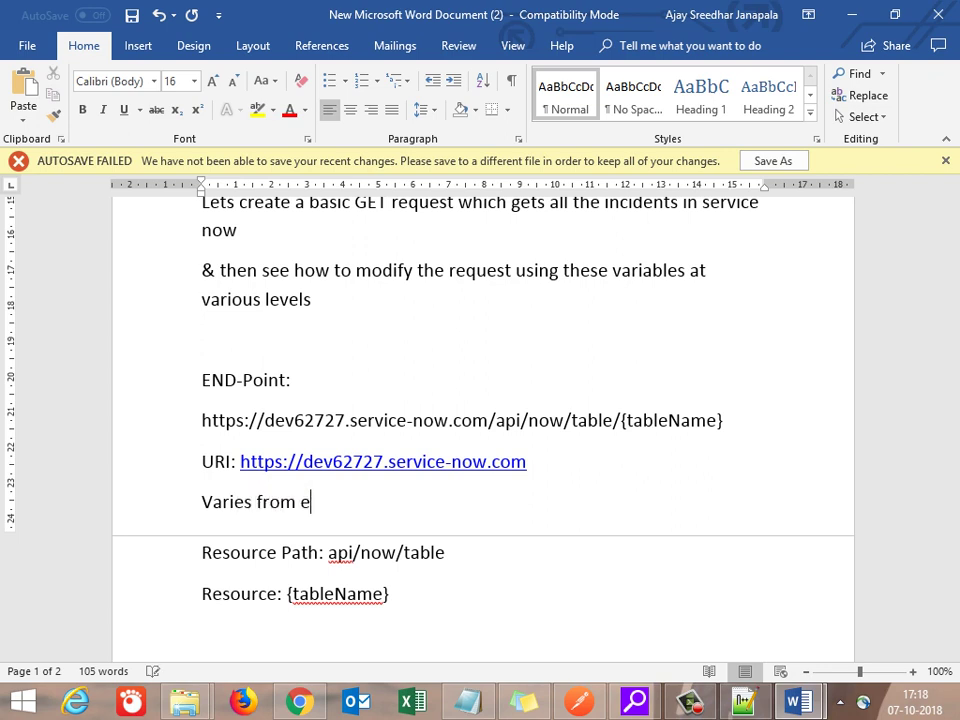
type("nv --- env, hence f")
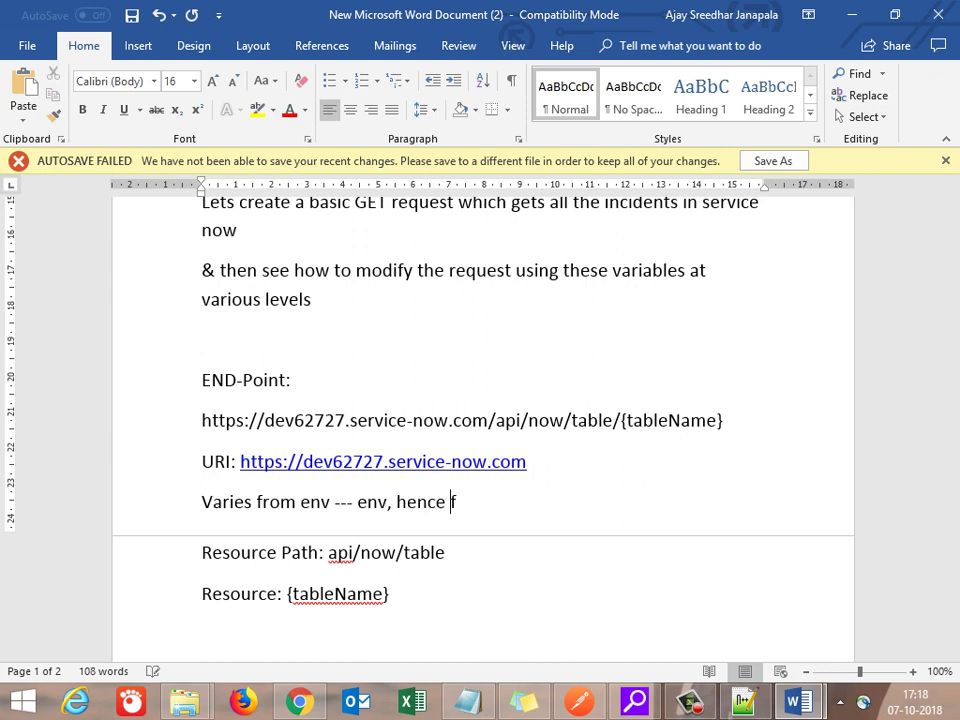
type("or each env we c")
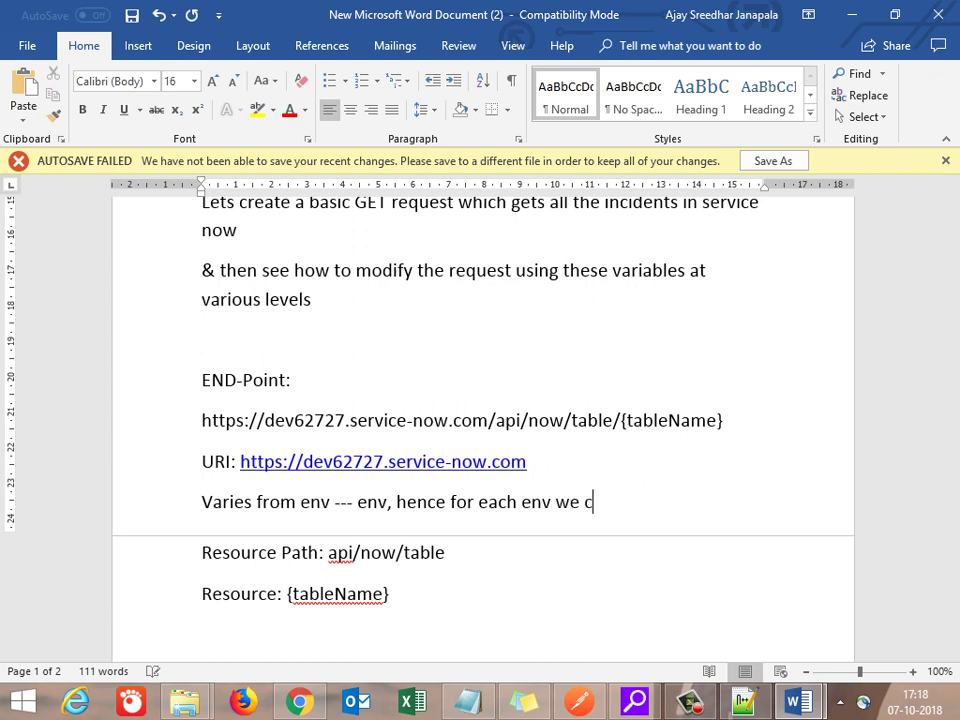
type("reate env va")
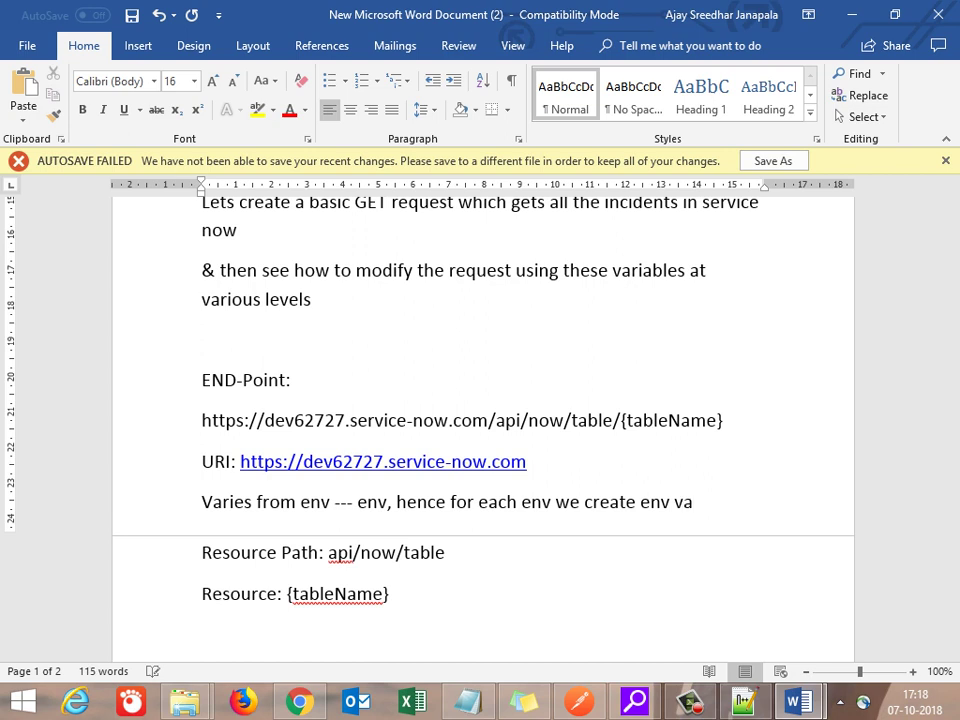
key("BackSpace")
key("BackSpace")
key("BackSpace")
key("BackSpace")
key("BackSpace")
key("BackSpace")
type("varaible server")
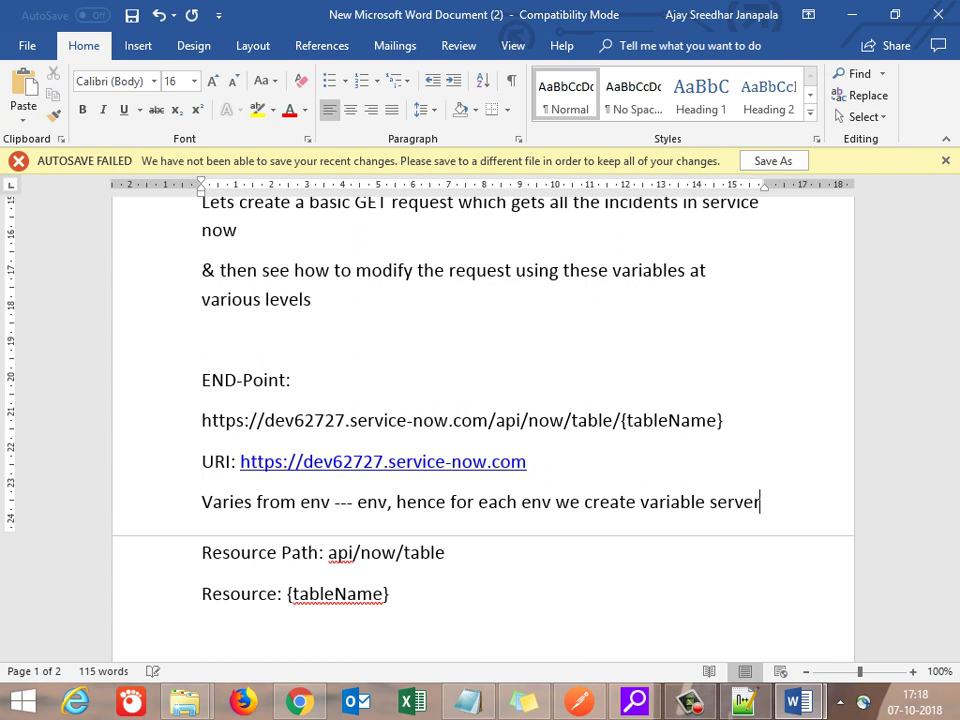
type("Ip")
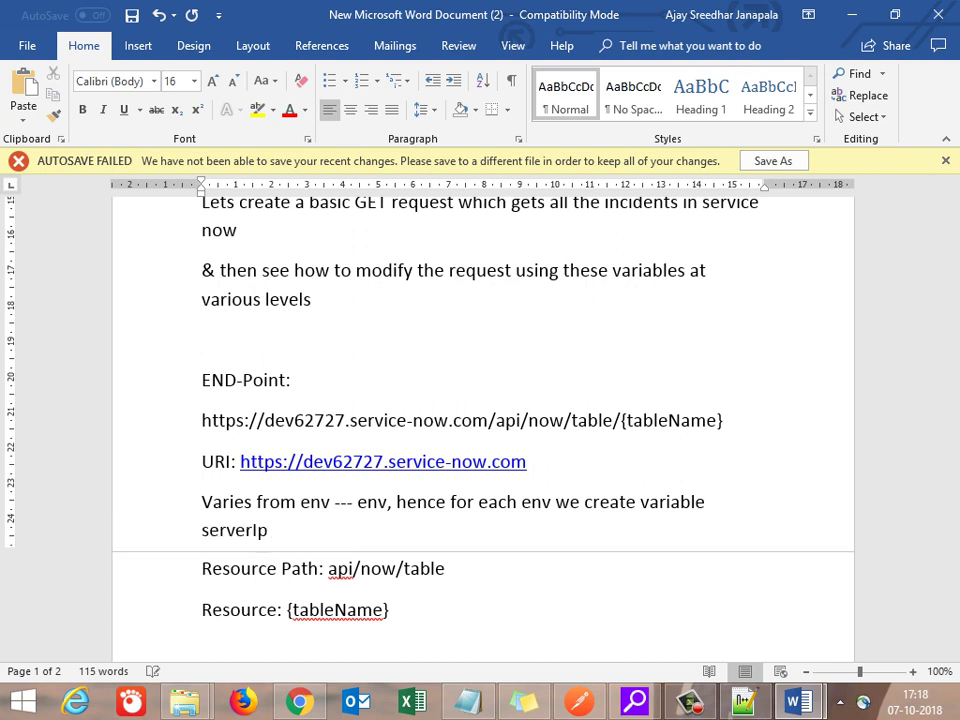
key("BackSpace")
key("BackSpace")
type("ip &")
key("BackSpace")
key("BackSpace")
Step: Mark Resource Path as common to all collections within an API, declared as a Global variable
key("Down")
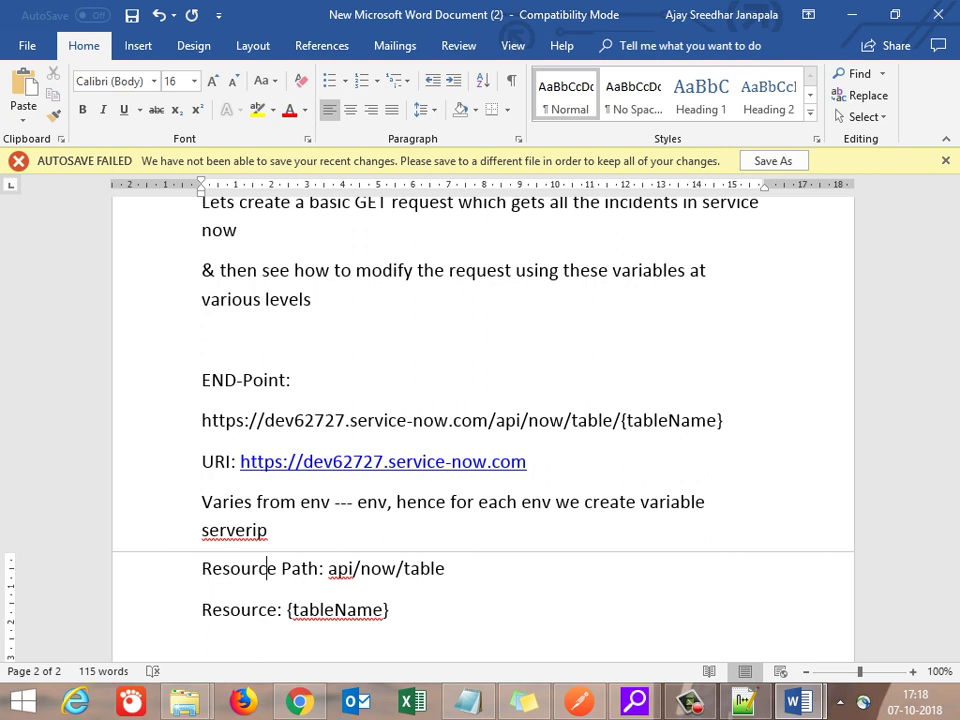
key("End")
type("-> common to")
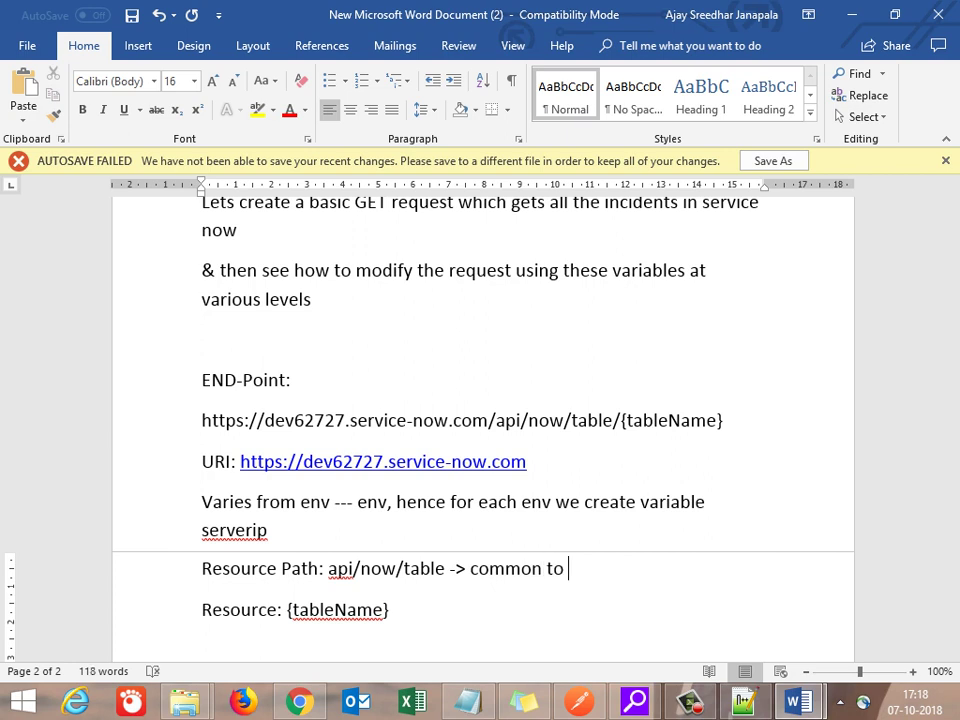
type(" all collection within an API")
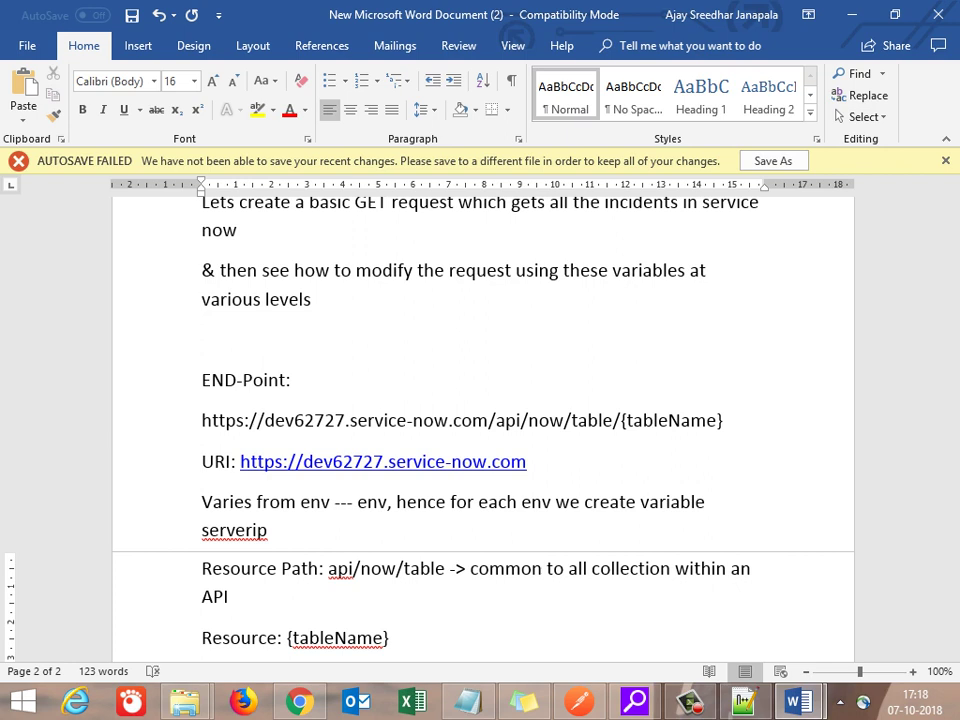
type("  -")
type("-> ")
type("Declare as ")
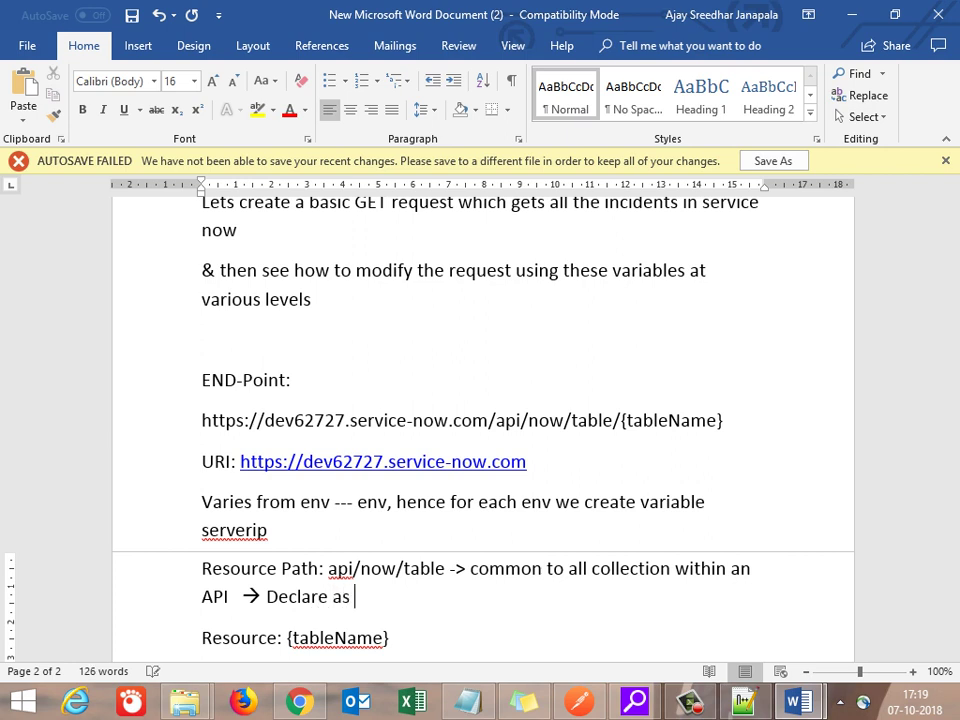
type("a Globale va")
key("BackSpace")
key("BackSpace")
key("BackSpace")
key("BackSpace")
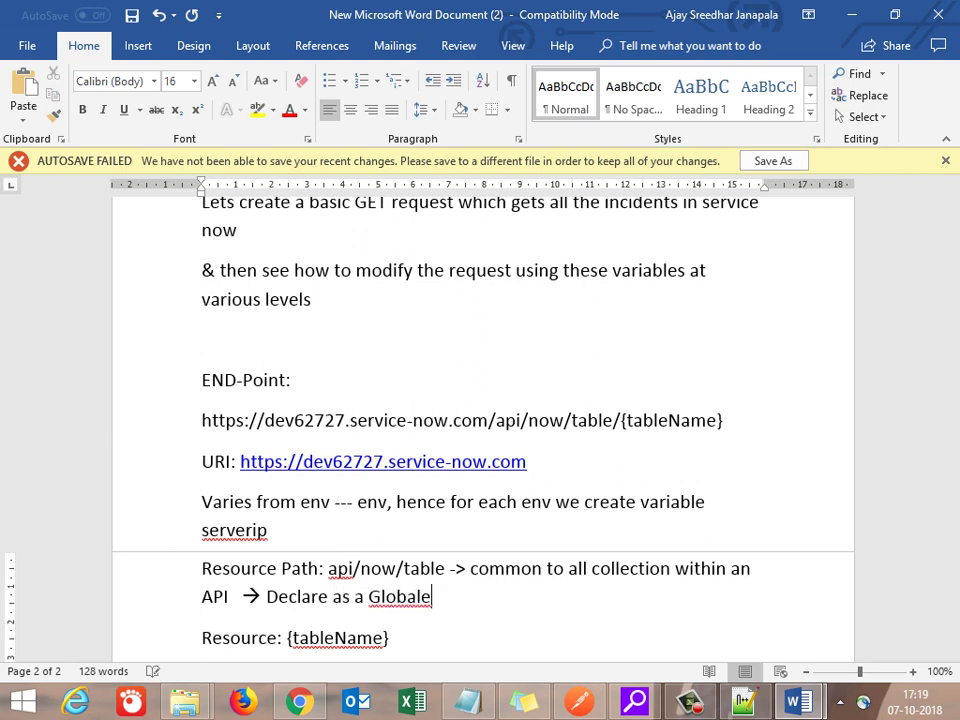
type("variable")
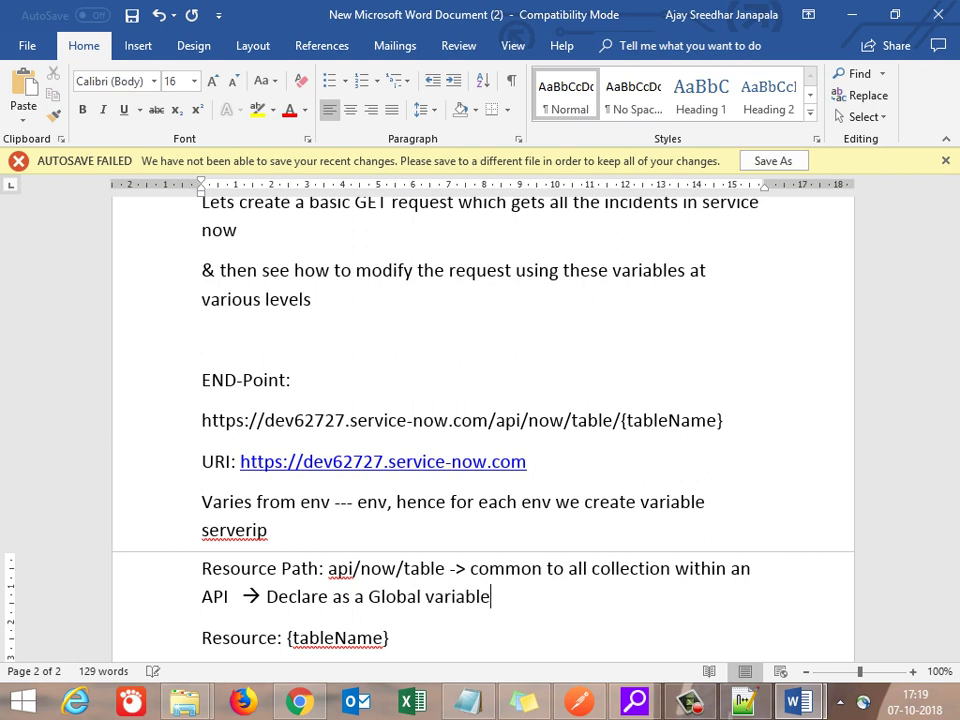
Step: Note that the Resource varies from collection to collection, depending on the Module
left_click(422, 622)
key("Return")
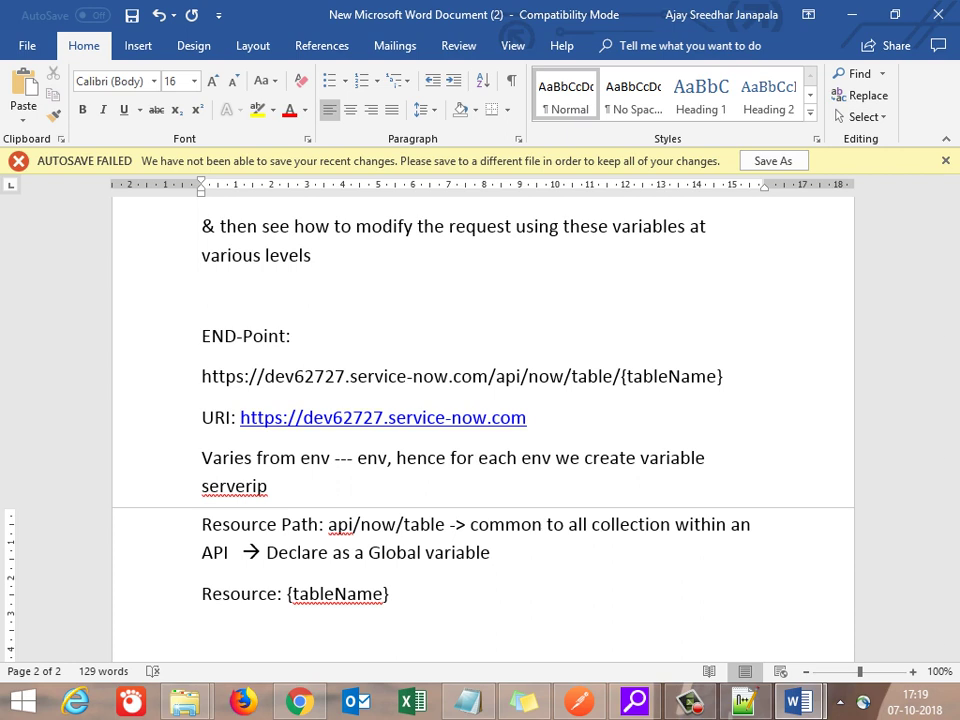
key("BackSpace")
type("---> Varo")
key("BackSpace")
type("ies f")
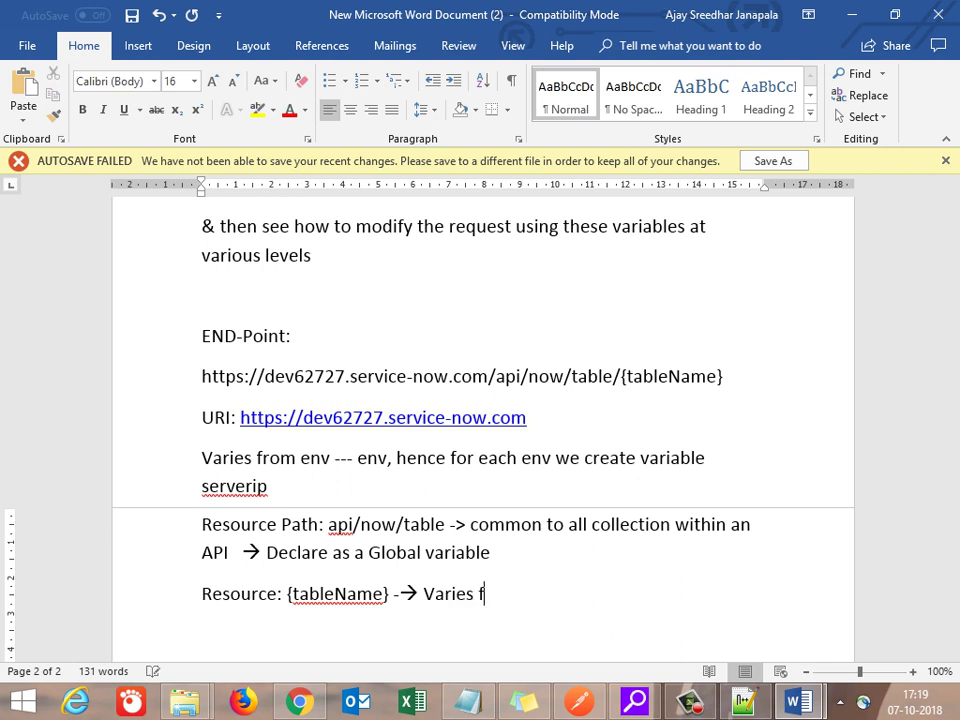
type("rom requ")
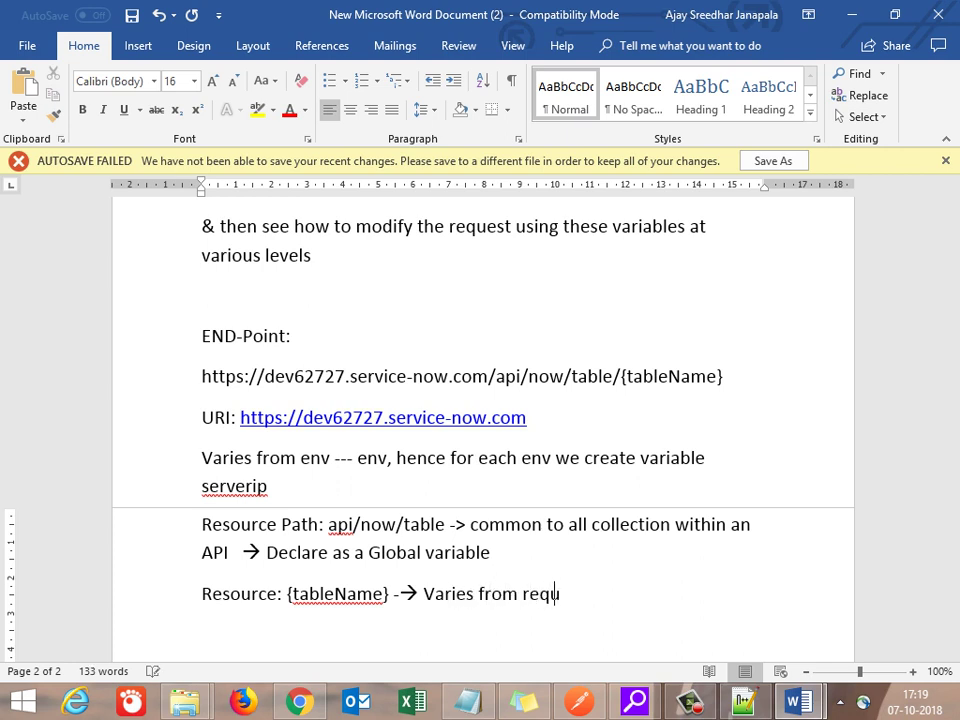
type("est to request")
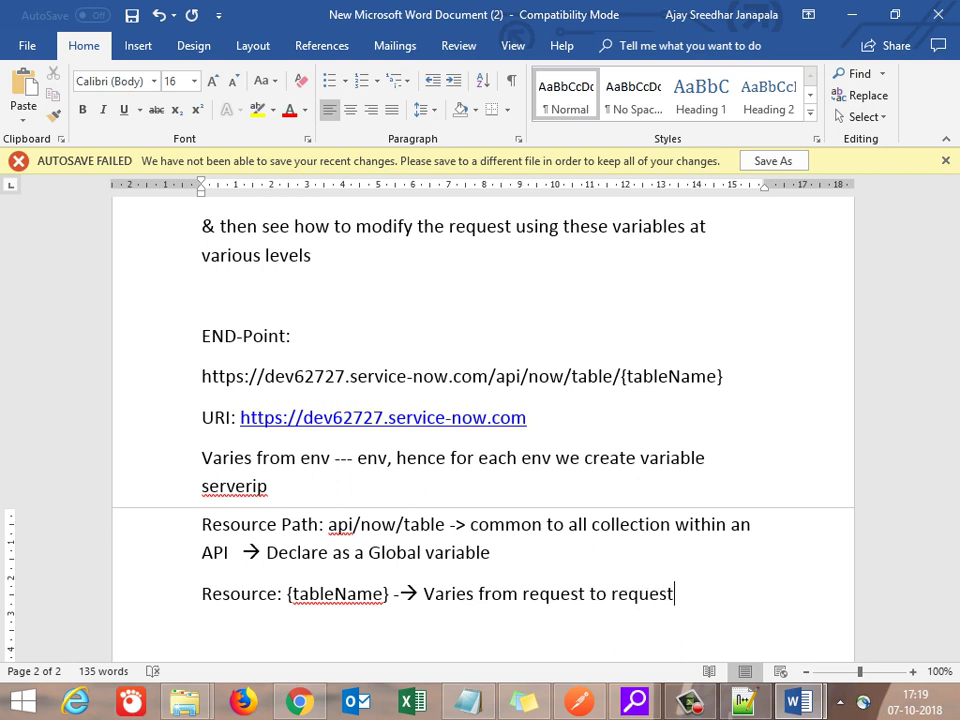
key("BackSpace")
key("BackSpace")
key("BackSpace")
key("BackSpace")
key("BackSpace")
key("BackSpace")
key("BackSpace")
key("BackSpace")
key("BackSpace")
key("BackSpace")
key("BackSpace")
key("BackSpace")
key("BackSpace")
key("BackSpace")
key("BackSpace")
key("BackSpace")
key("BackSpace")
key("BackSpace")
type("collection")
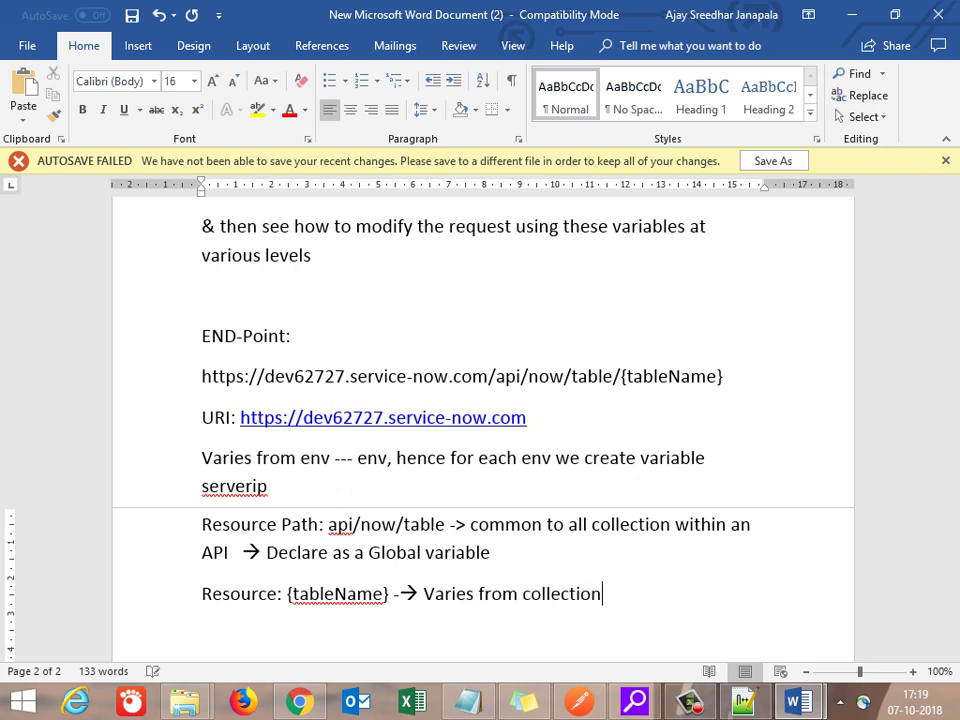
type(" to collection,")
key("BackSpace")
type(", depend")
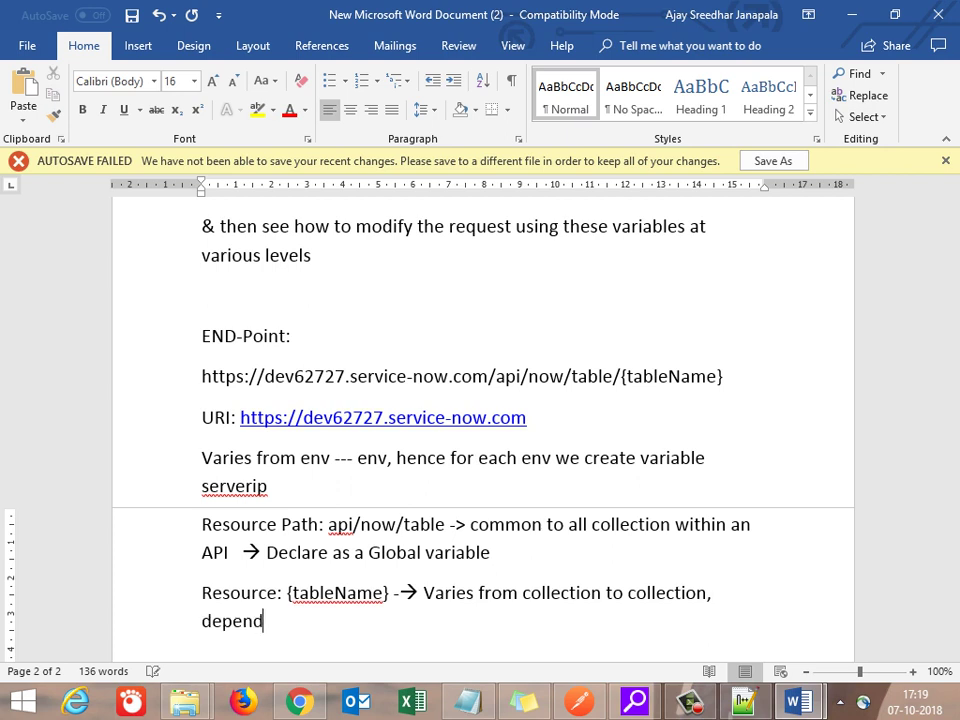
type("ing pn the ")
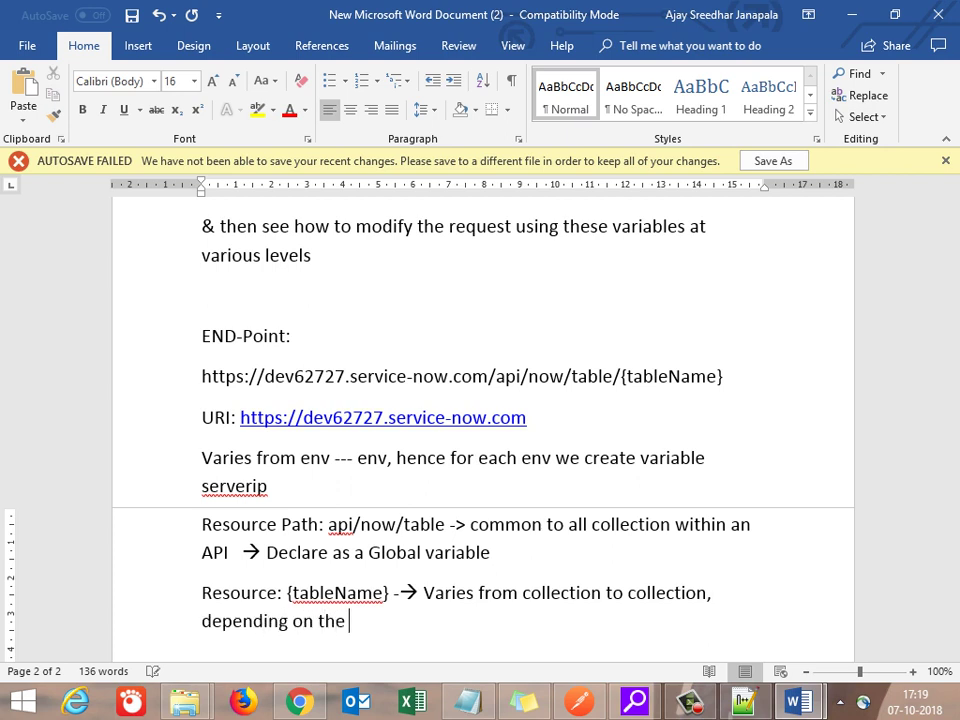
type("Modulew")
key("BackSpace")
Step: Add the example 'Say incident module -> work with incident table'
key("Return")
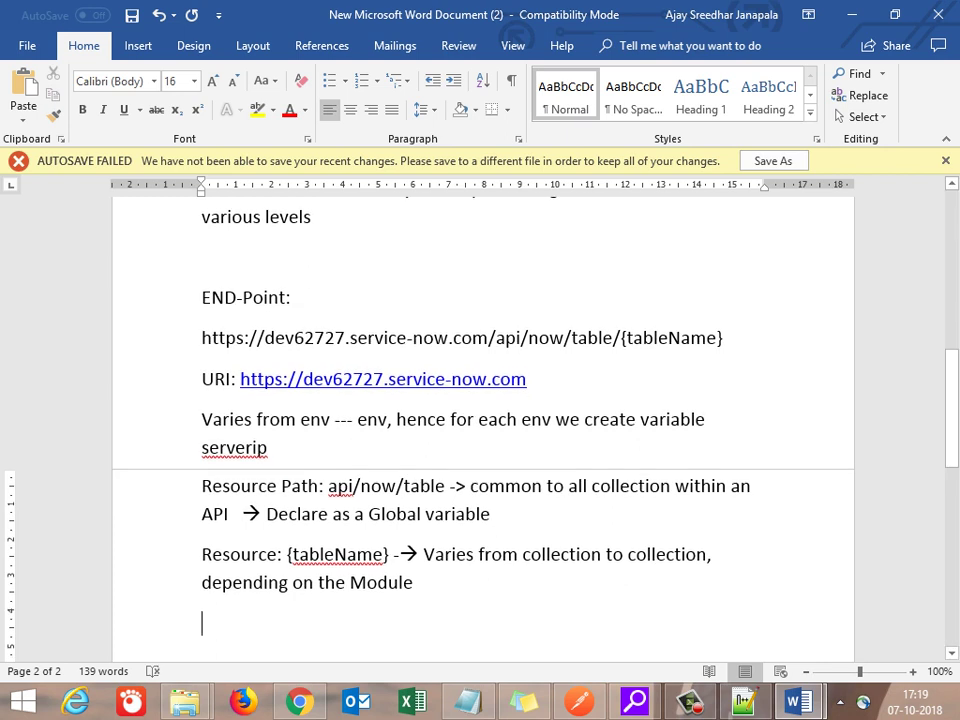
type("Say in")
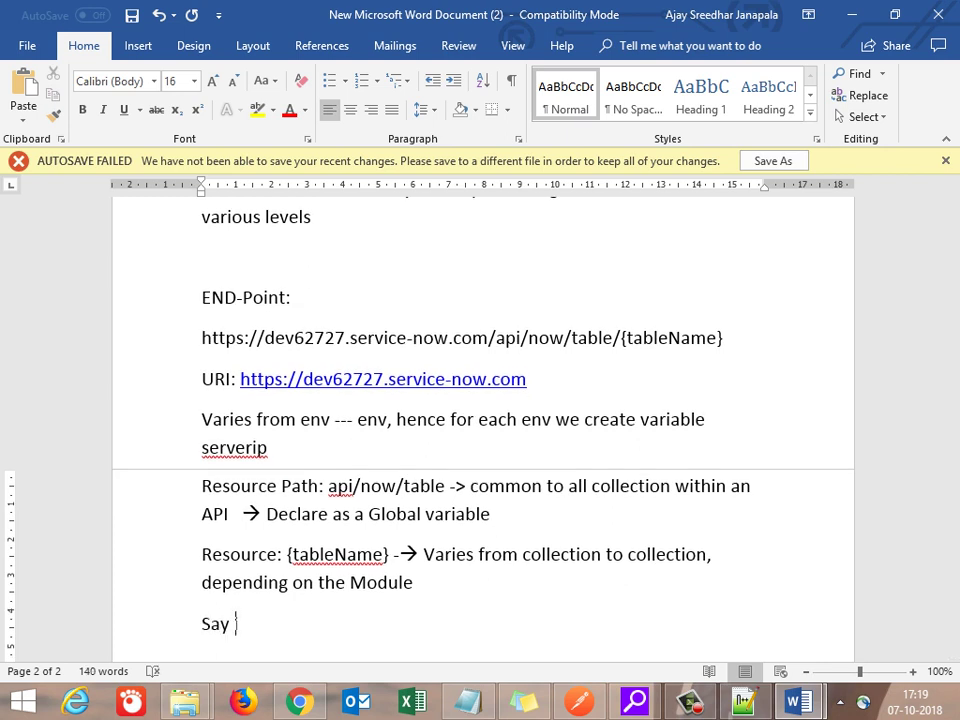
type("cident module")
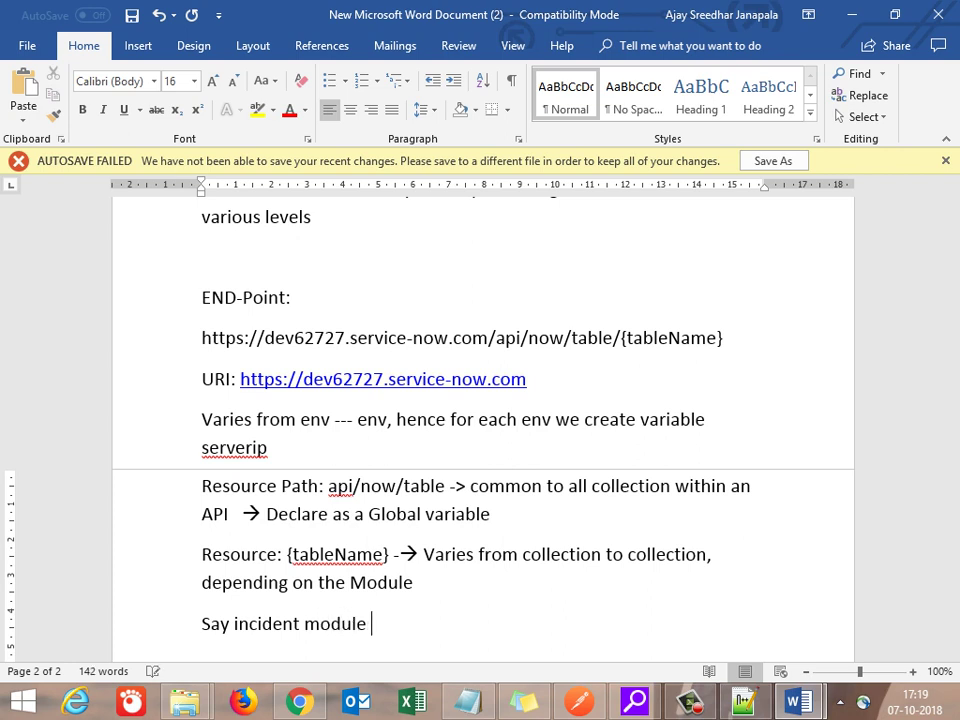
type("  -> work with")
type(" inc")
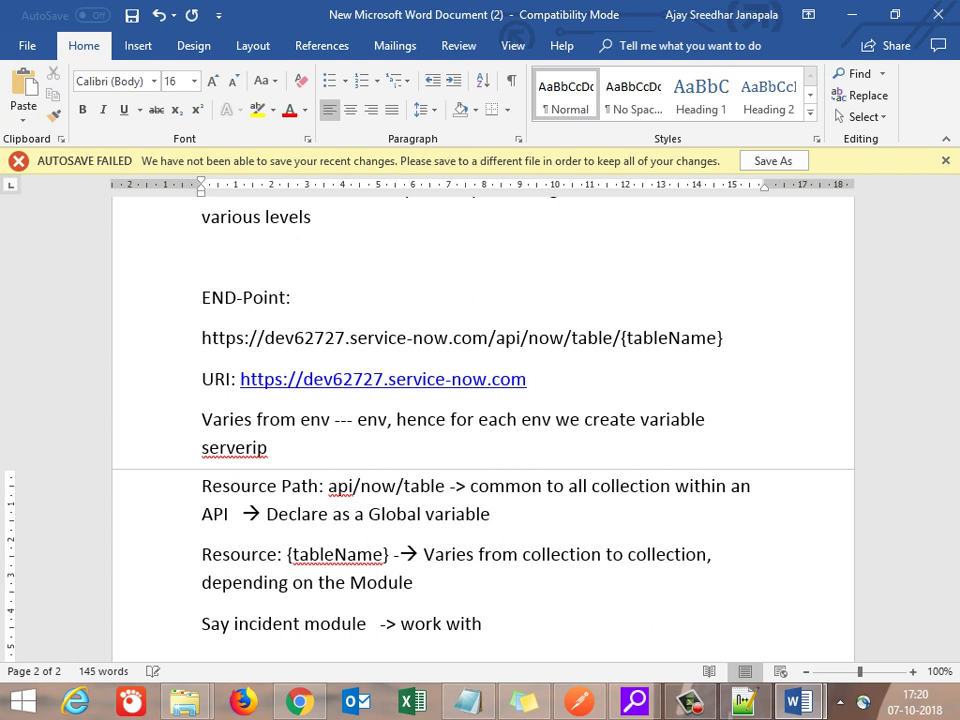
type("ident tab")
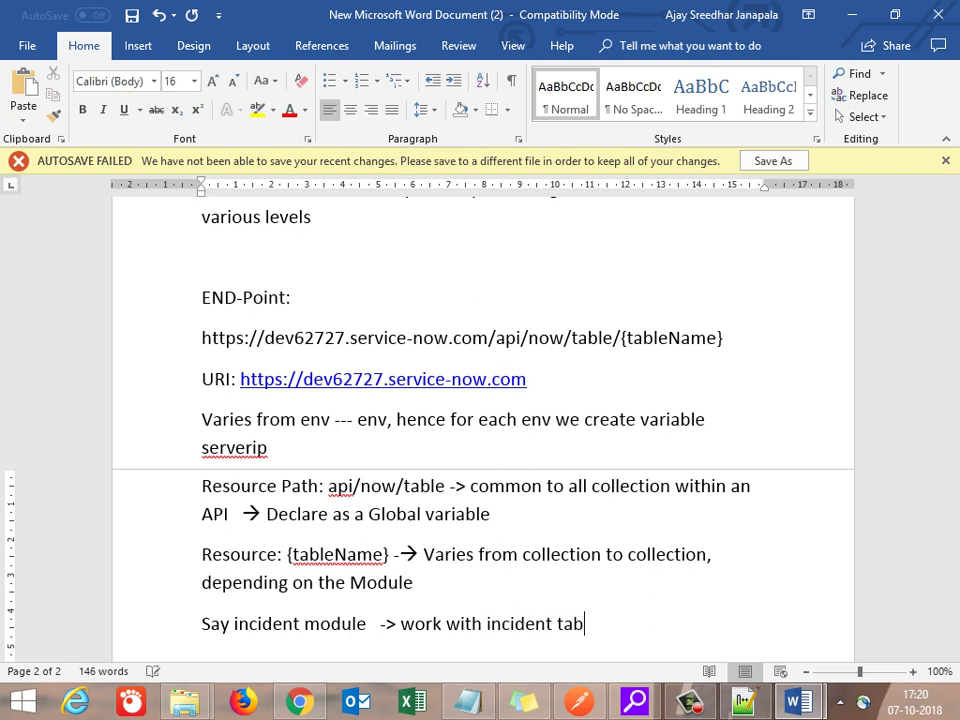
type("le")
key("Return")
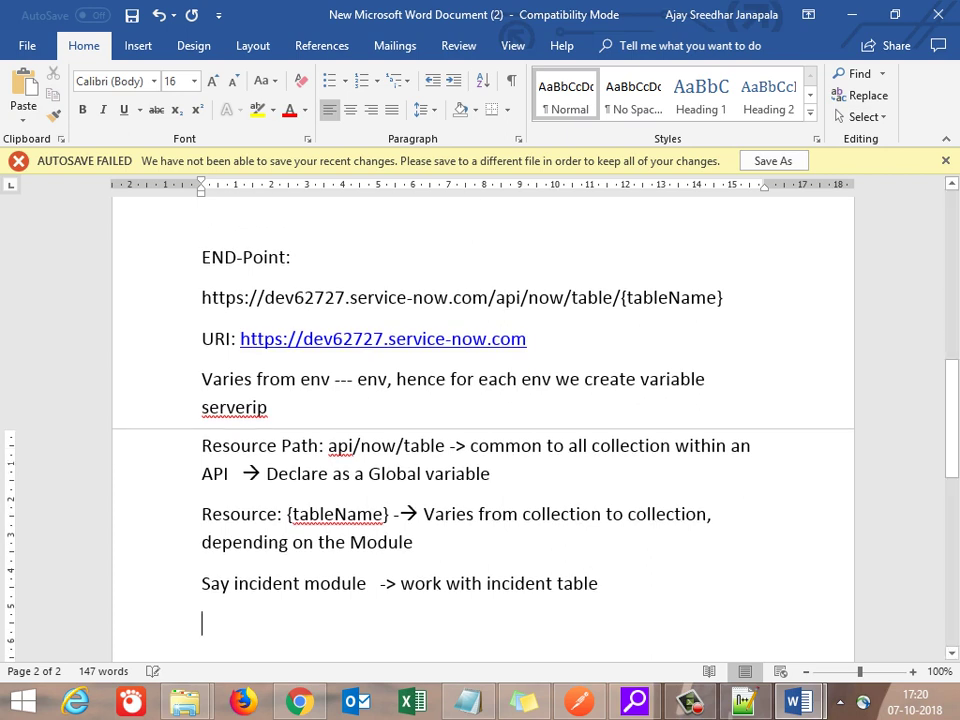
Step: Add that the change request module uses the change_request table, so a collection variable is defined
type("Chna")
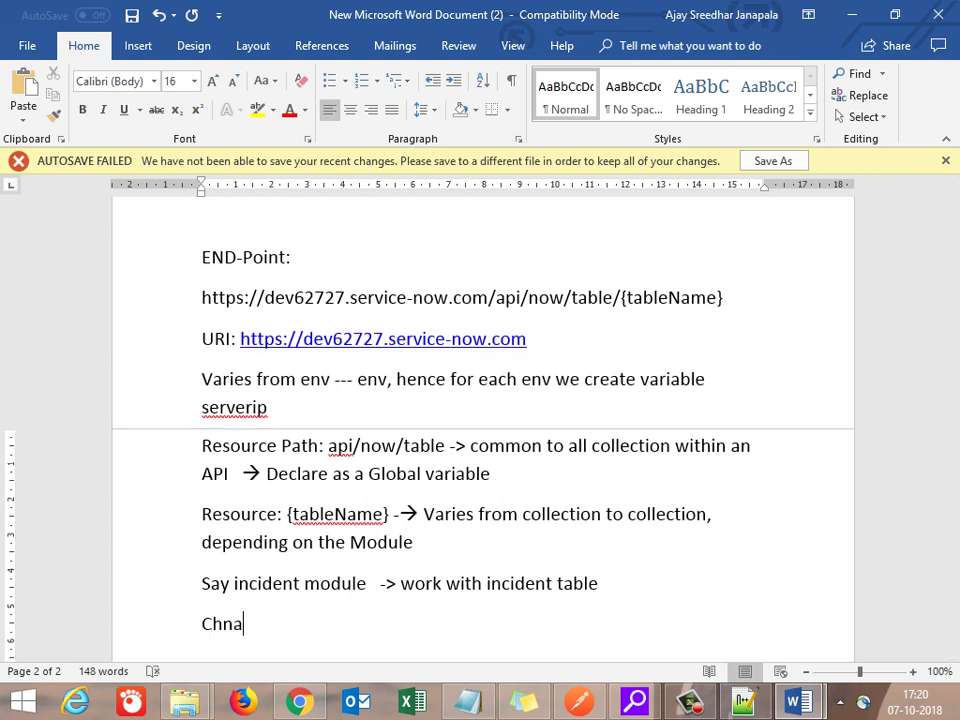
key("BackSpace")
type("ange requ")
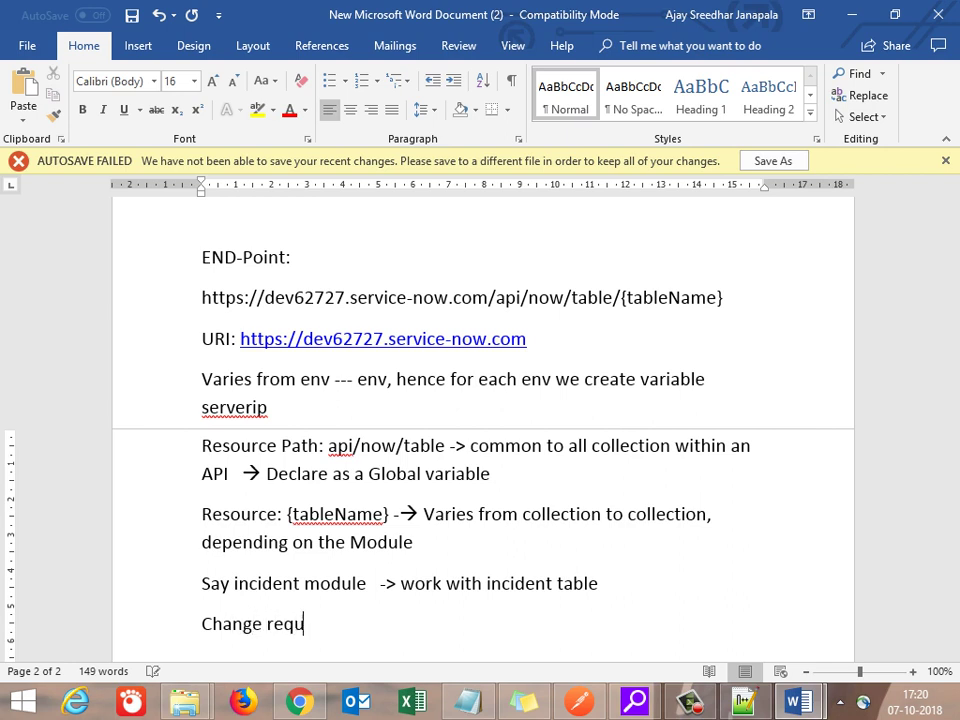
type("est module")
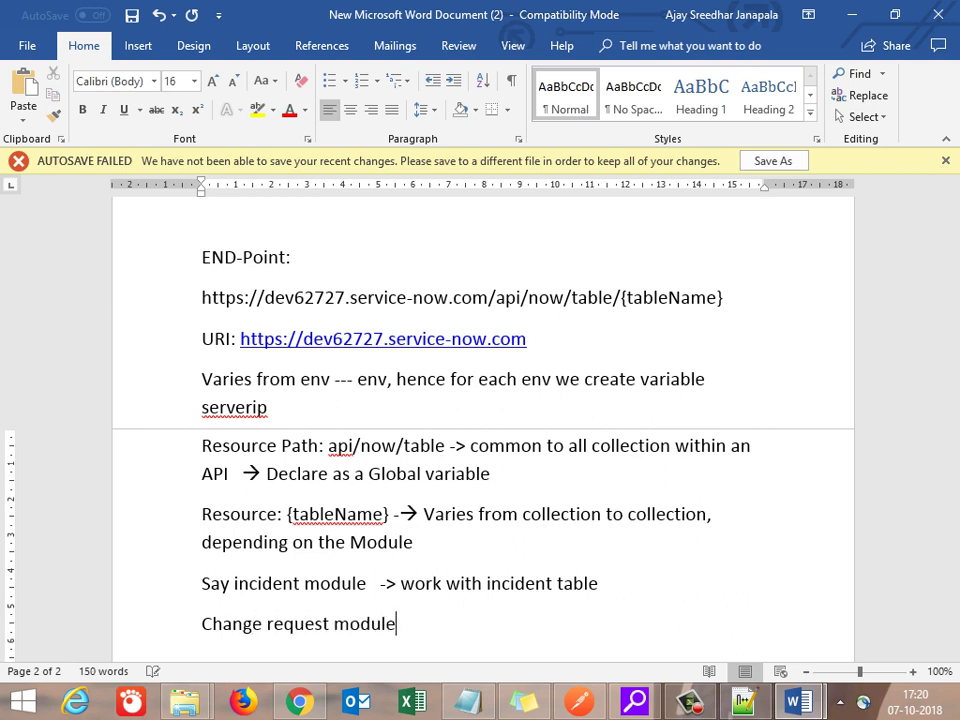
type(" --> diff")
type("erent c")
type("ollect")
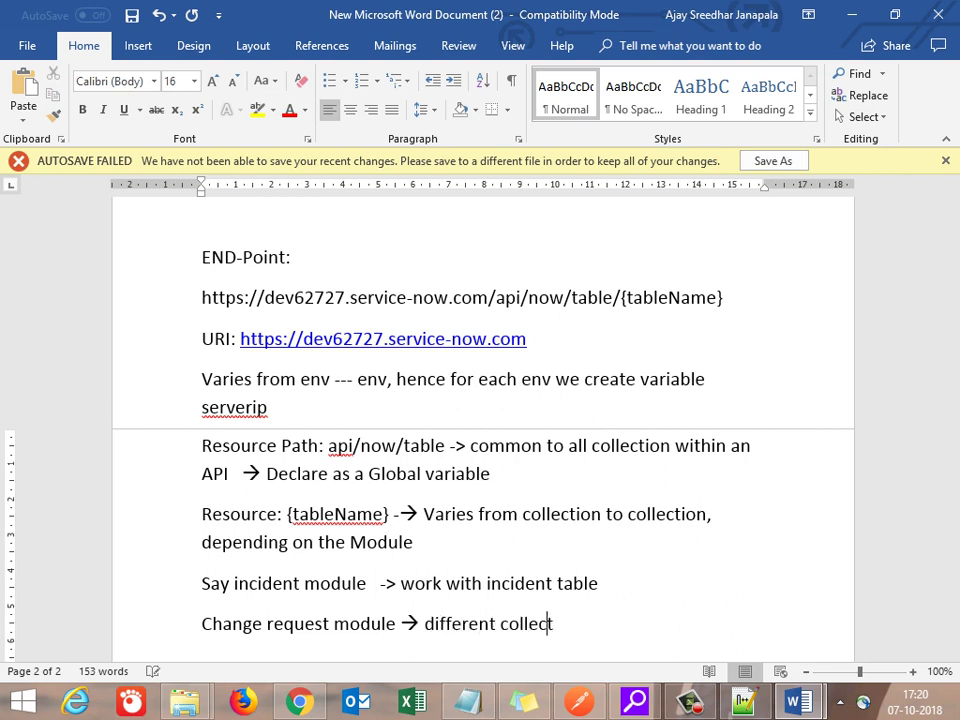
type("ion --> work with d")
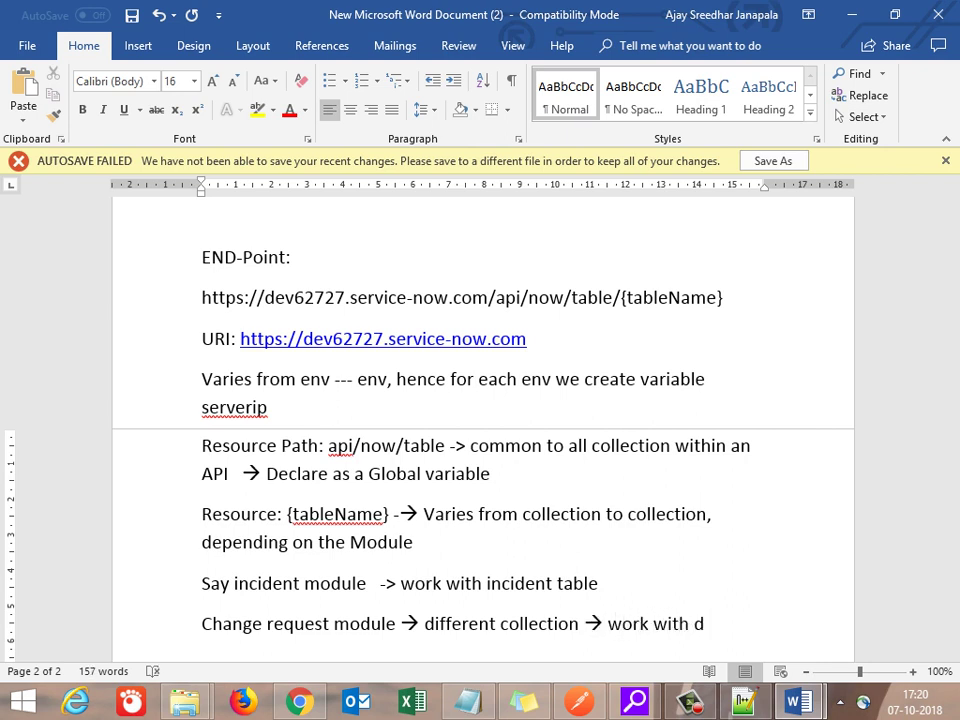
key("BackSpace")
type("change _")
type("request ")
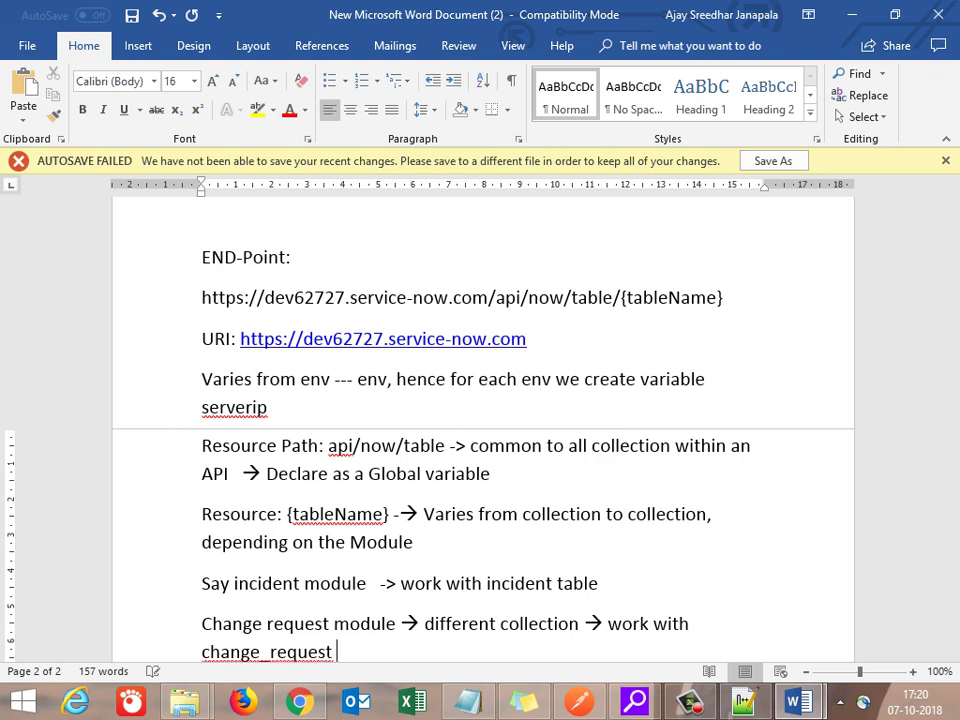
type("atabel")
key("BackSpace")
key("BackSpace")
type("le  --")
type("> va")
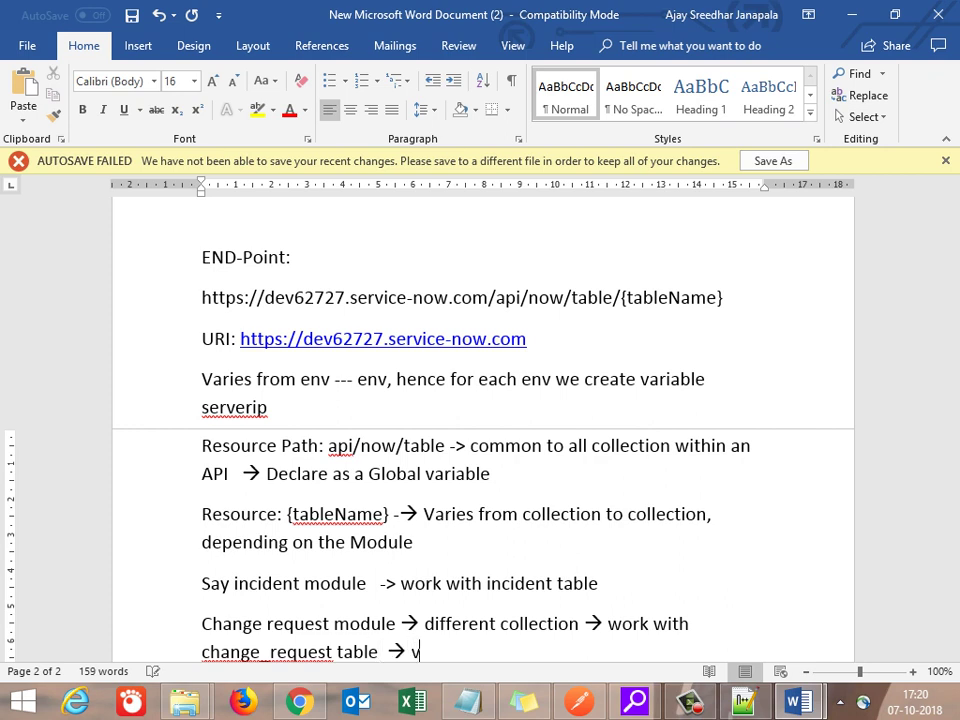
type("i")
key("BackSpace")
type("ries ")
type("at co")
type("llect")
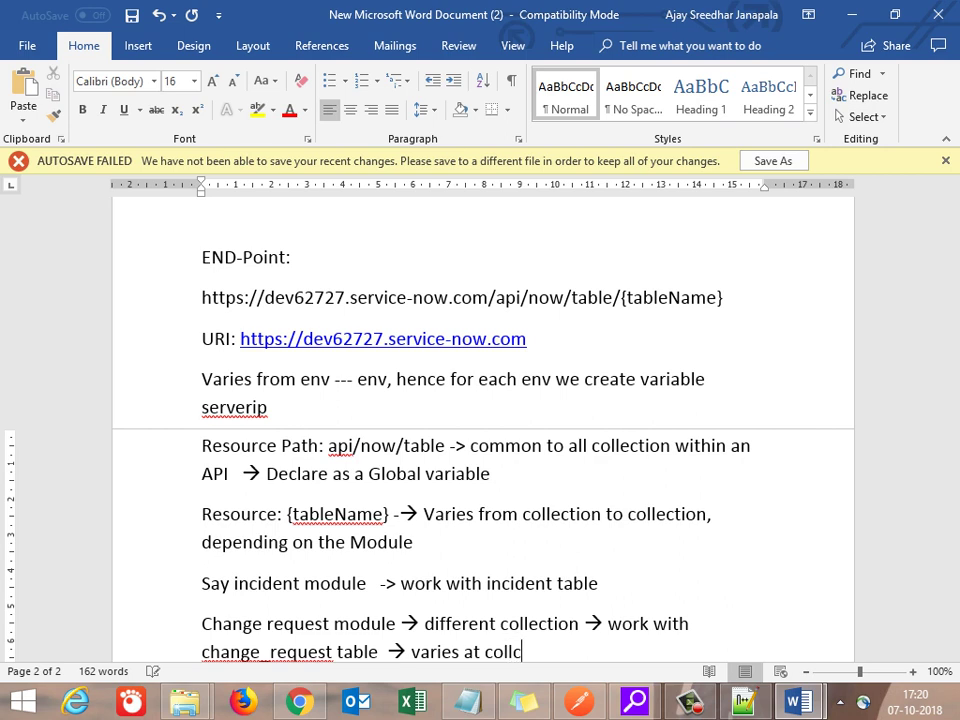
type("ion level")
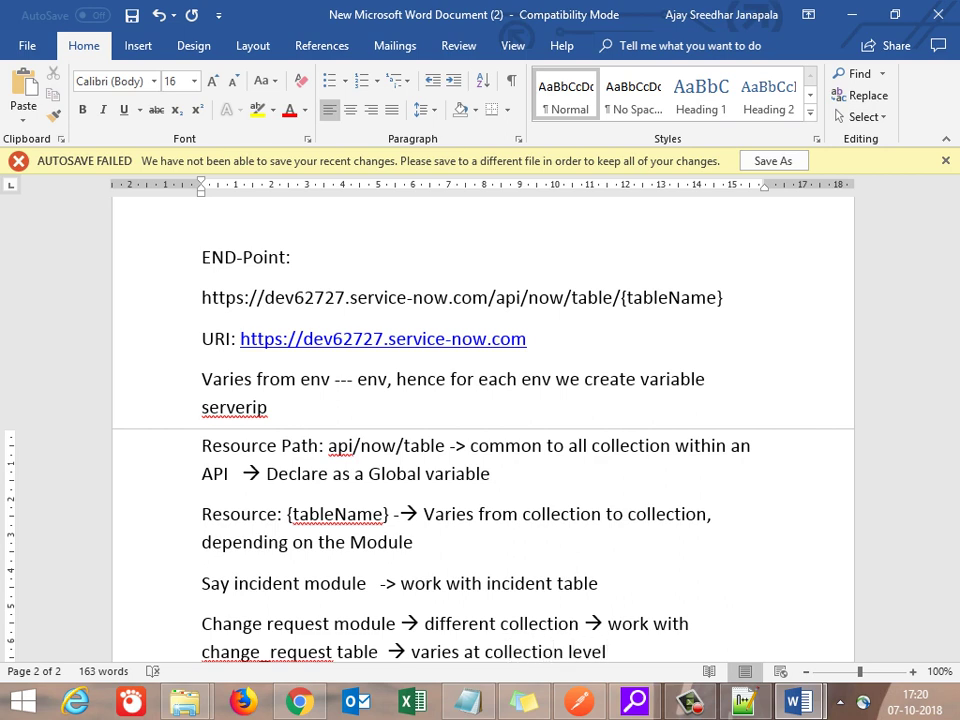
type(", so collection variab")
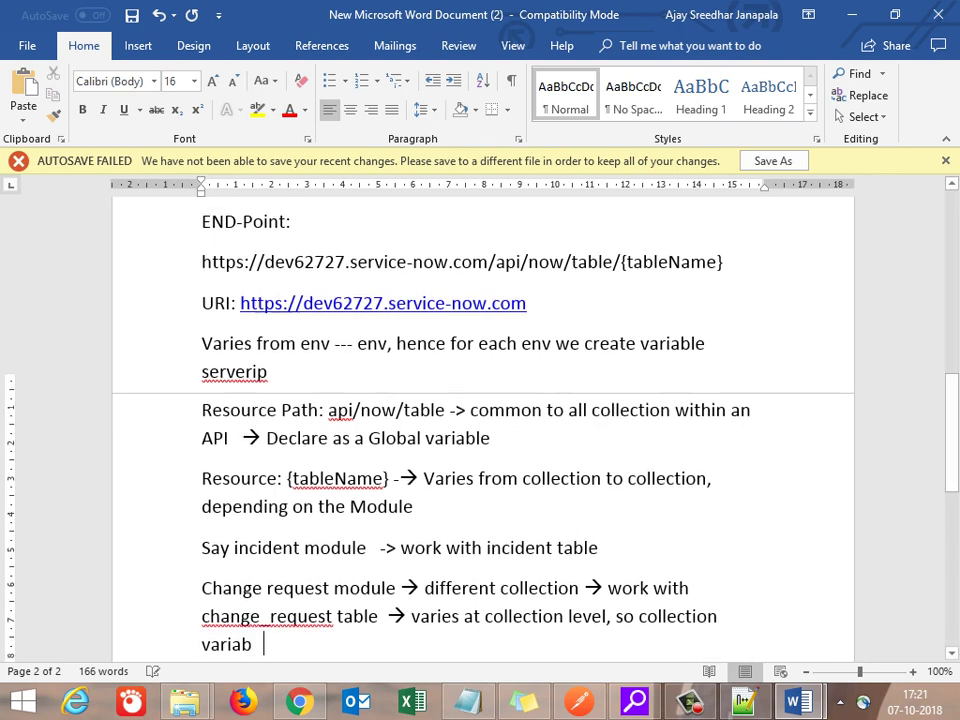
type("le")
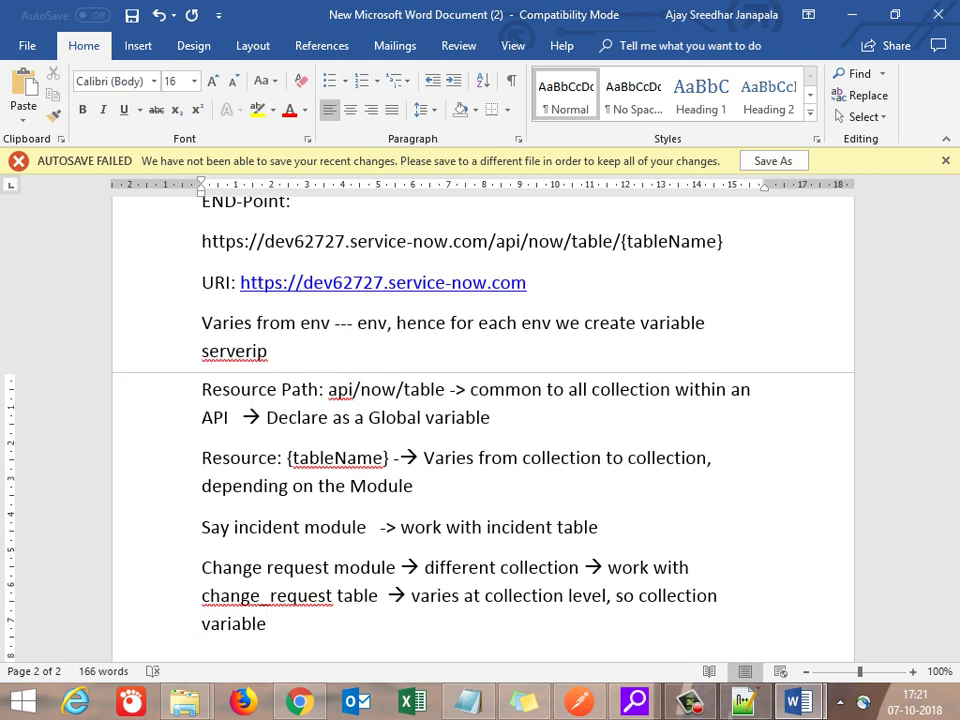
type(" defined for this")
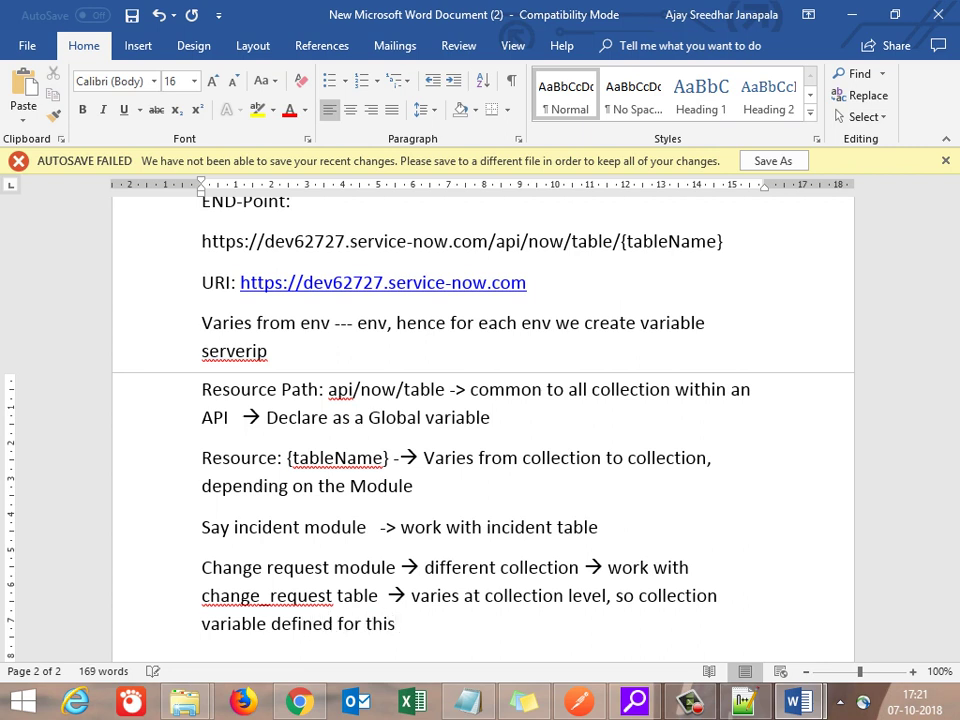
key("Return")
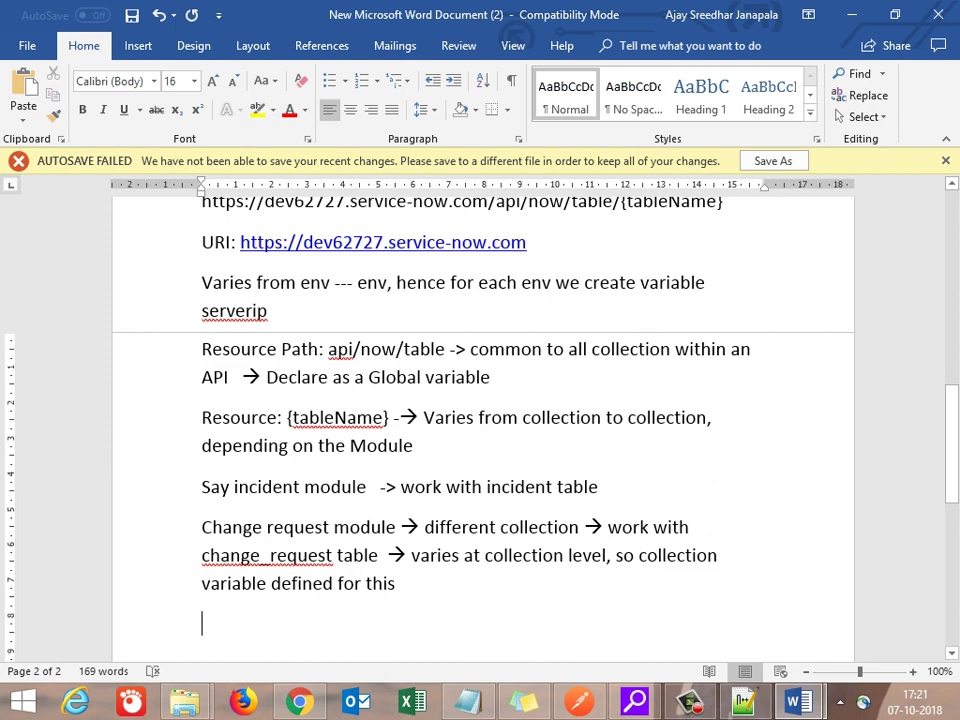
Step: Bring Postman to the front, toggle the collections sidebar, and zoom the interface out two steps
left_click(743, 702)
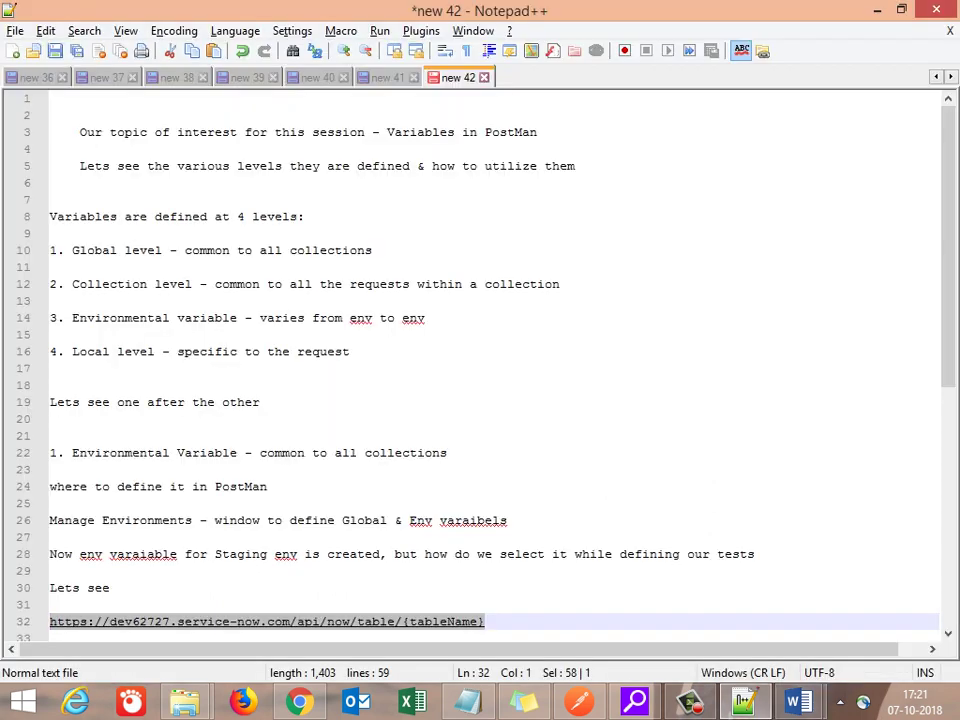
left_click(748, 692)
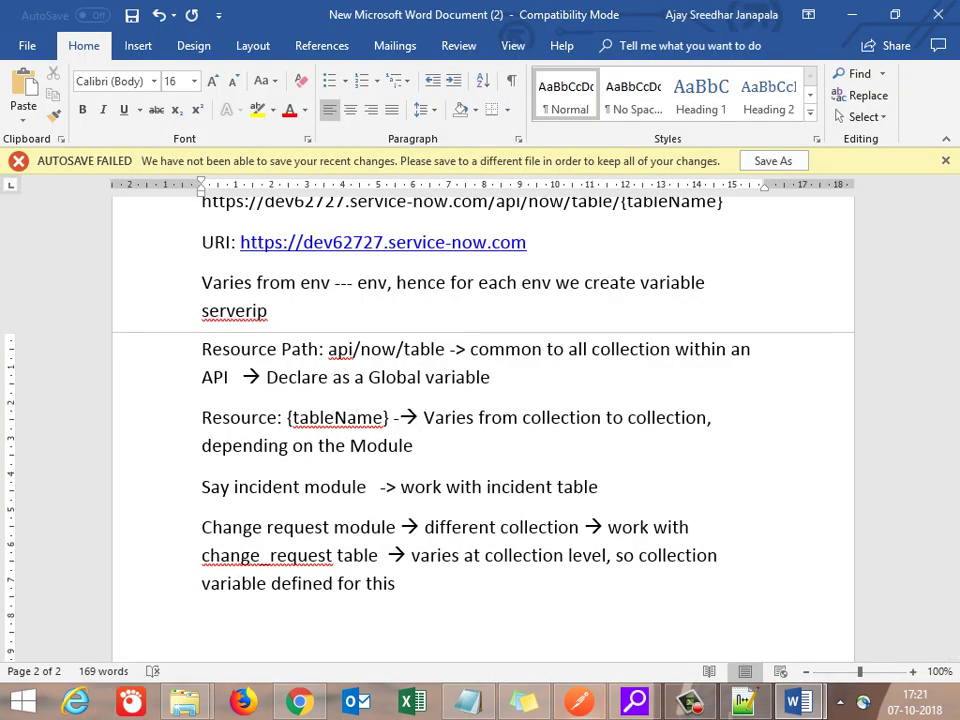
left_click(579, 702)
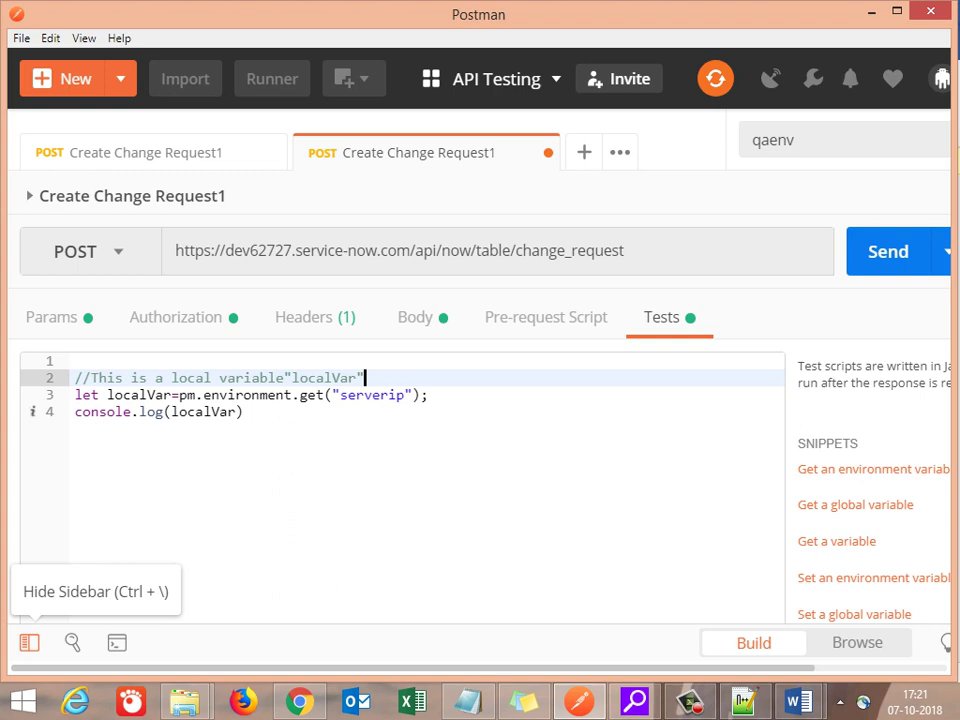
left_click(30, 641)
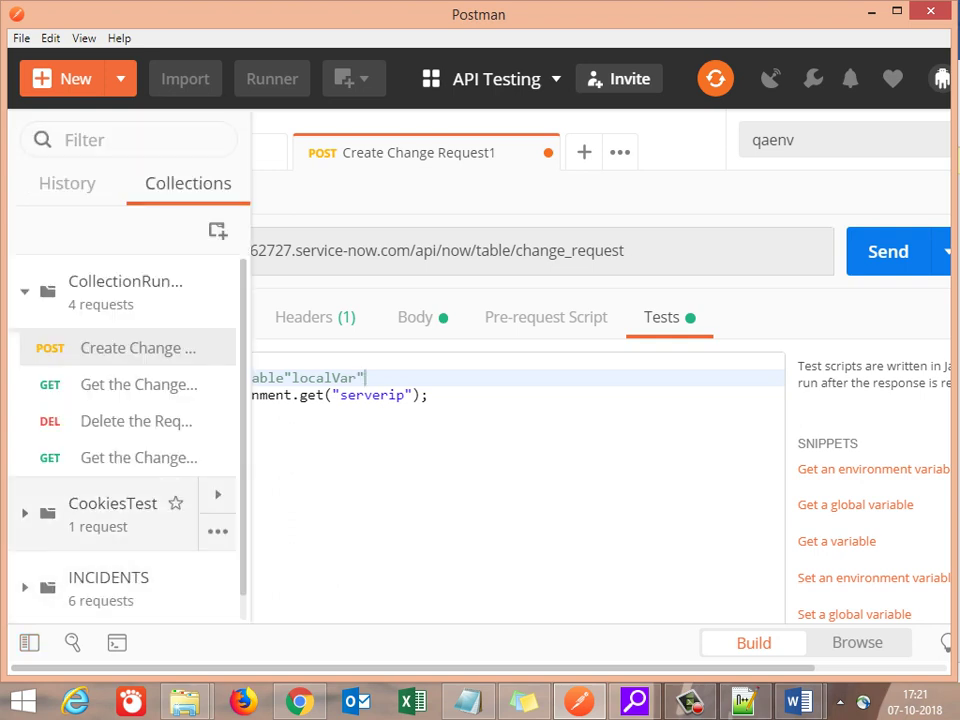
left_click(280, 411)
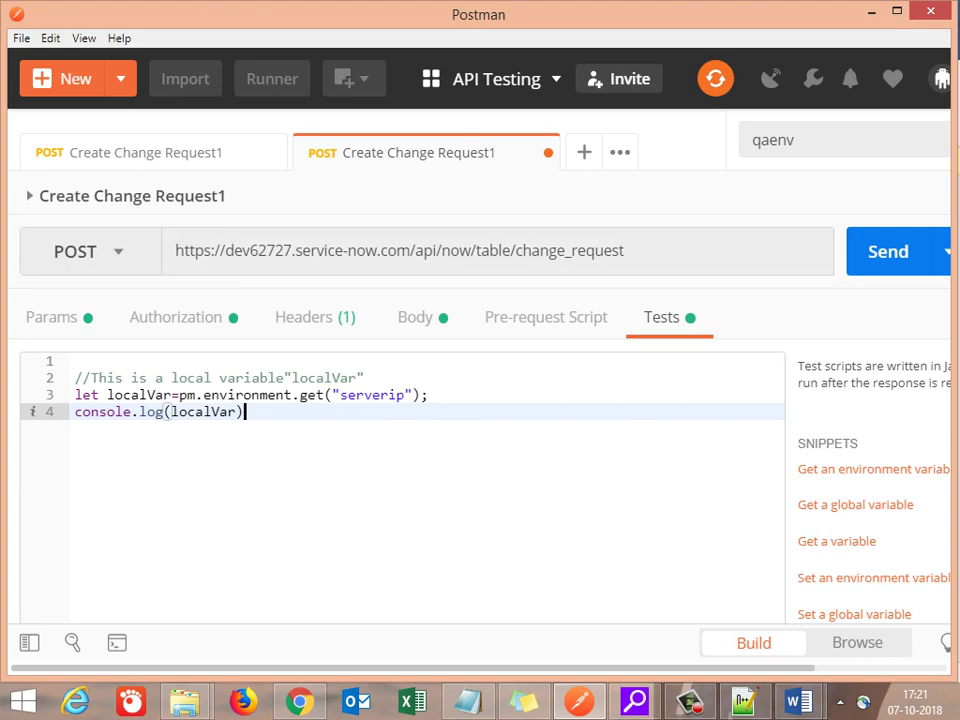
key("ctrl+minus")
key("ctrl+minus")
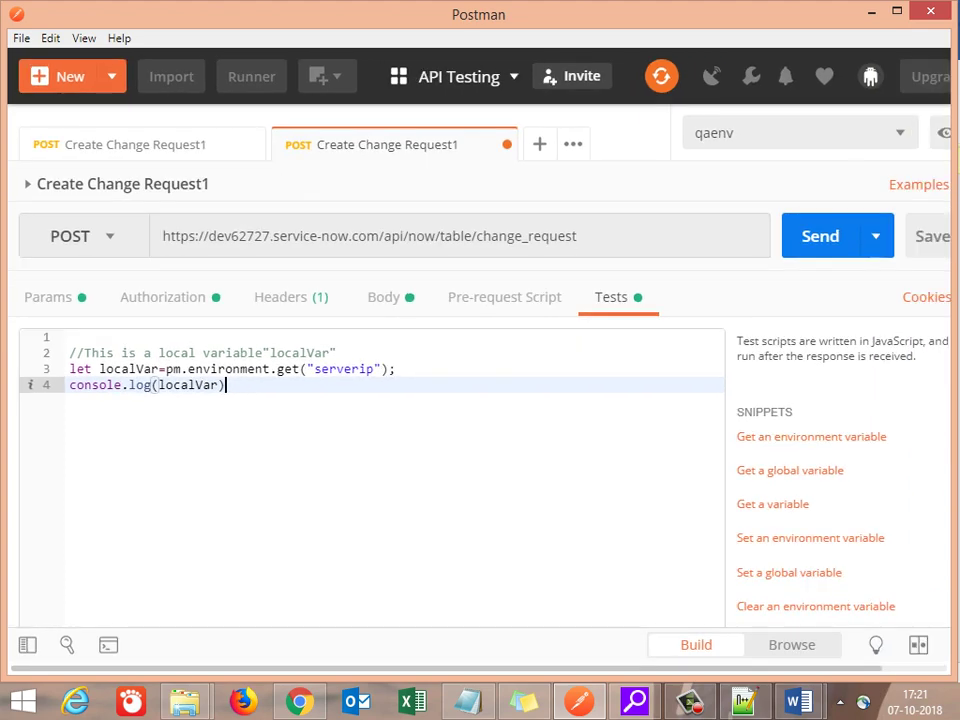
key("ctrl+minus")
key("ctrl+minus")
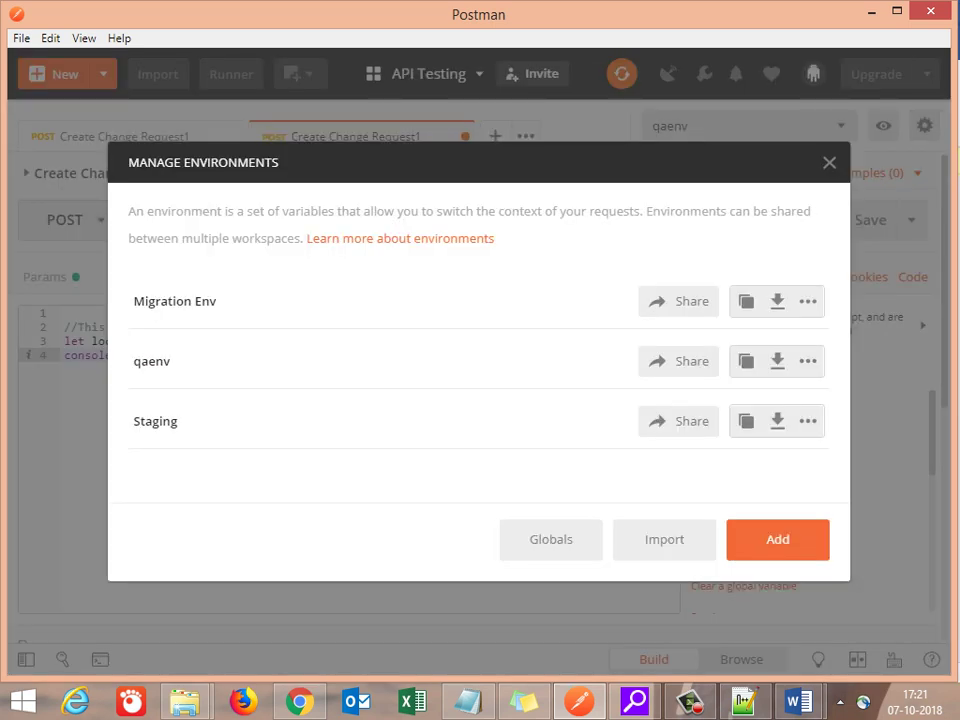
Step: Check qaenv's serverip initial and current values (dev62727.service-now.com), then close the environment manager
left_click(151, 361)
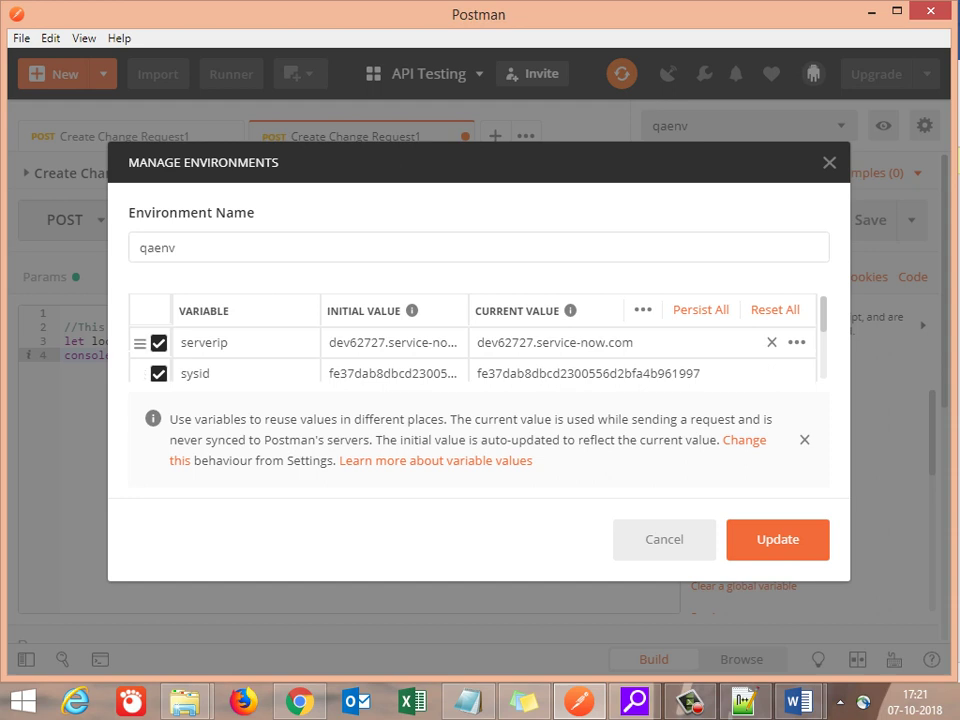
key("Tab")
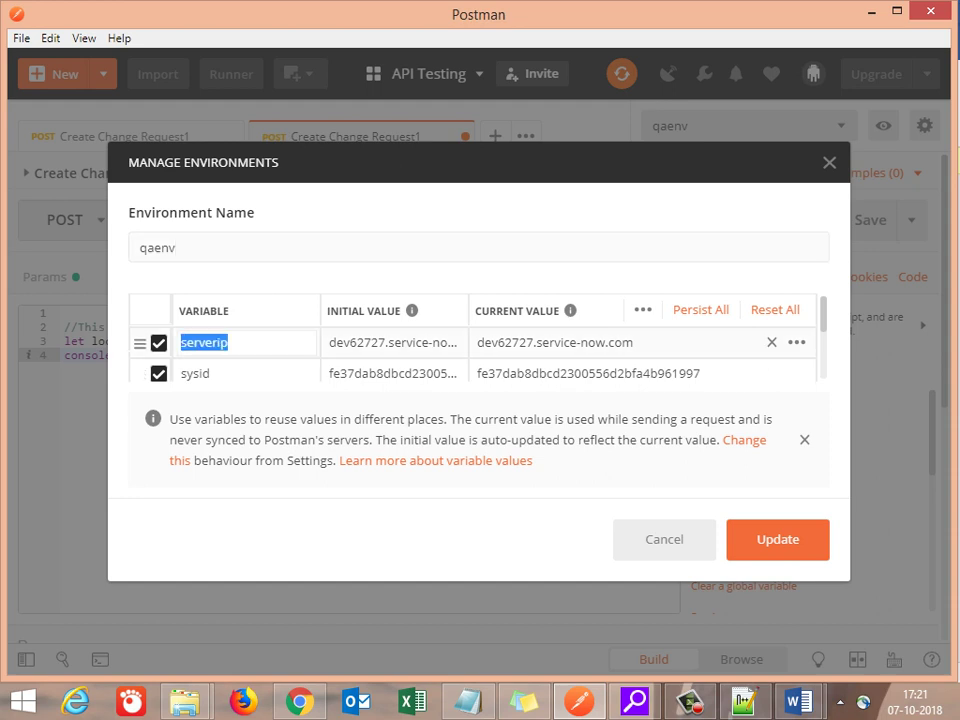
left_click(345, 342)
double_click(350, 342)
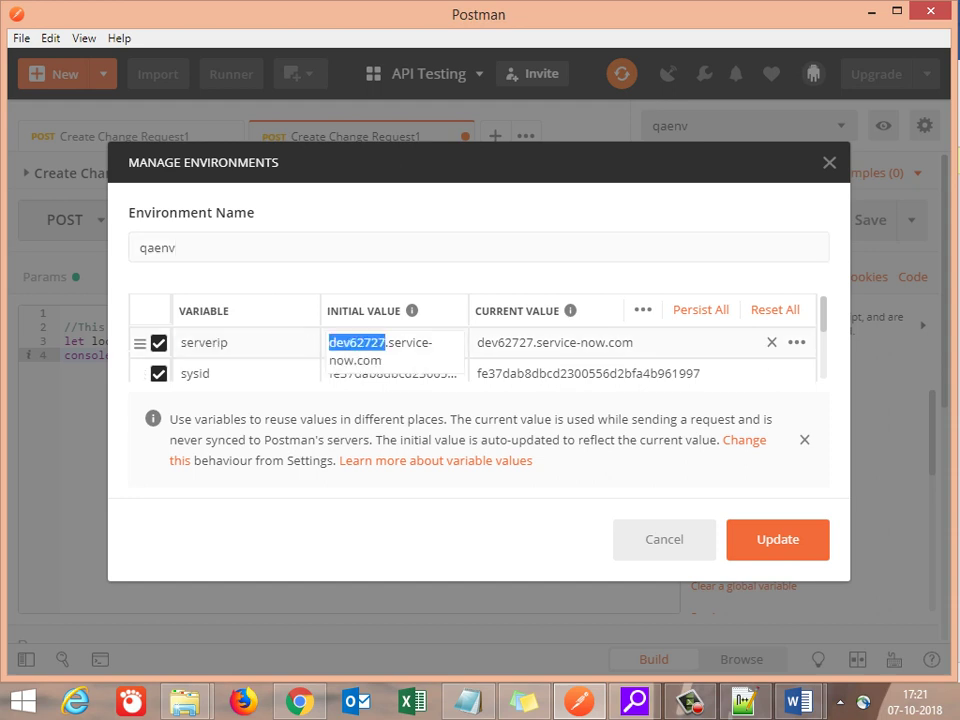
key("Tab")
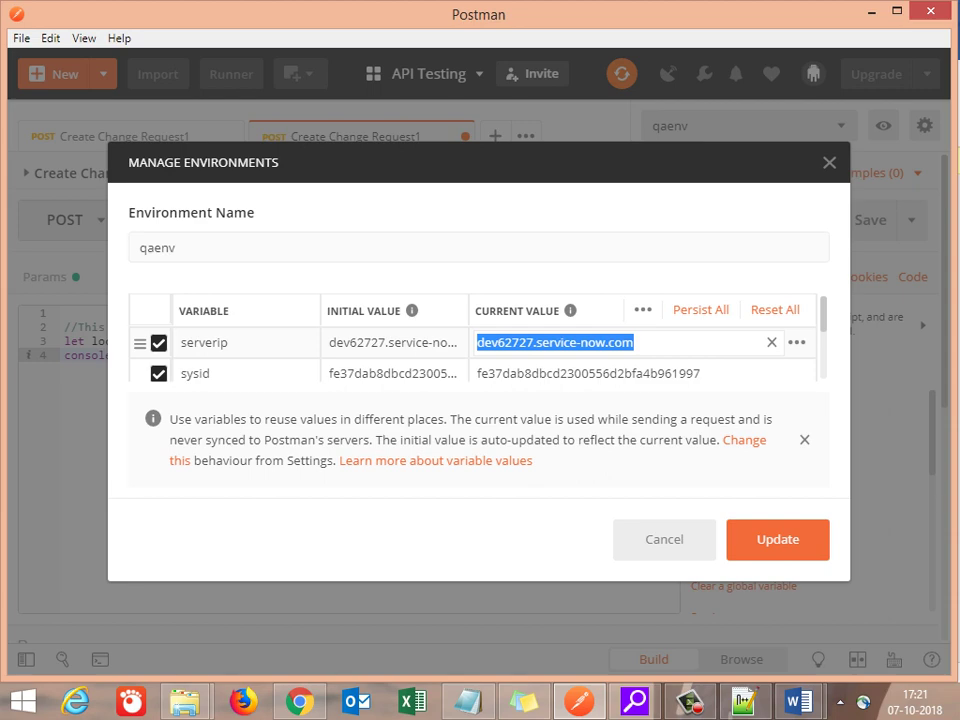
key("Escape")
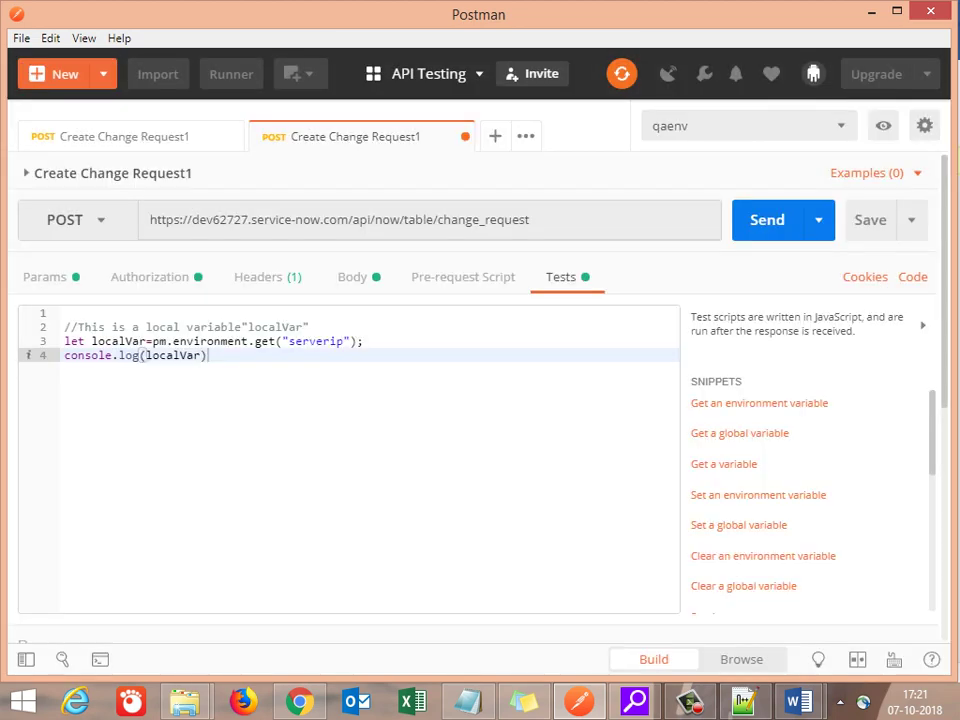
left_click(924, 125)
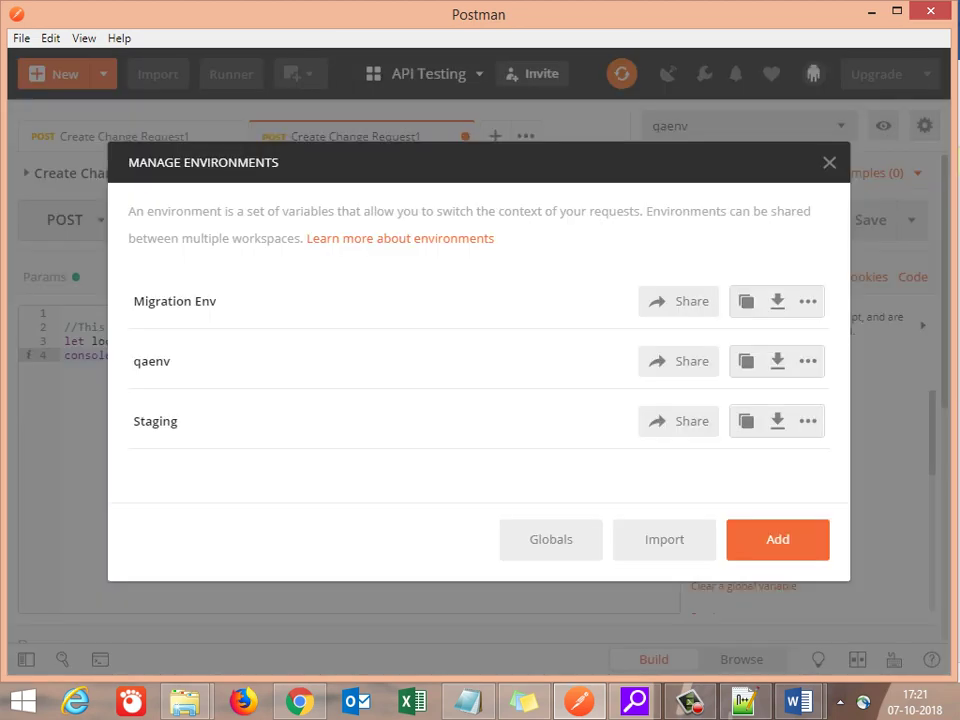
left_click(551, 539)
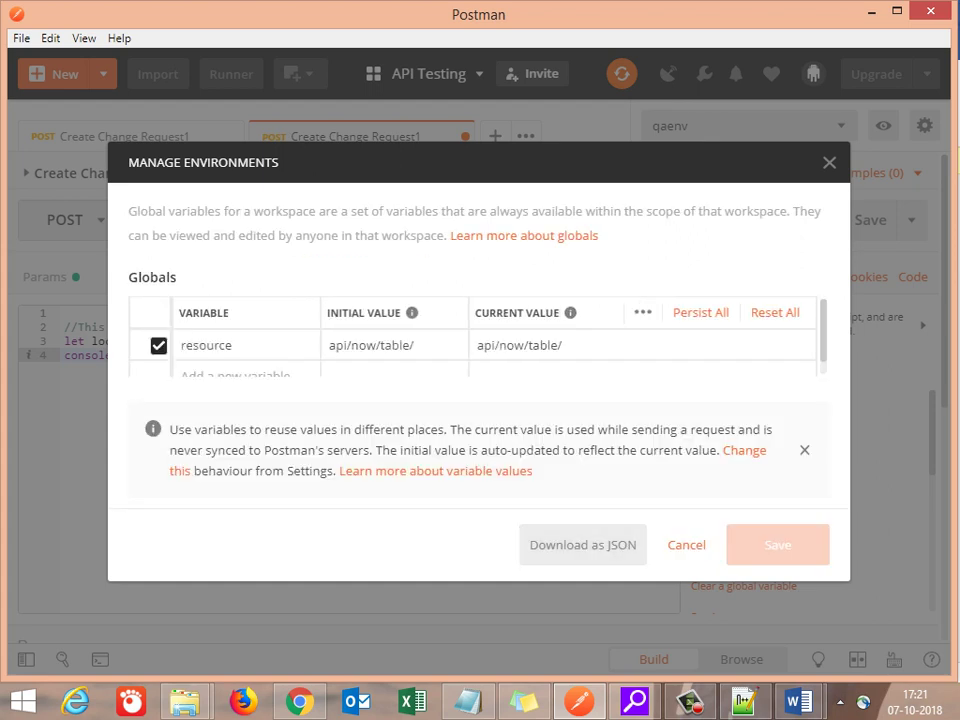
double_click(206, 345)
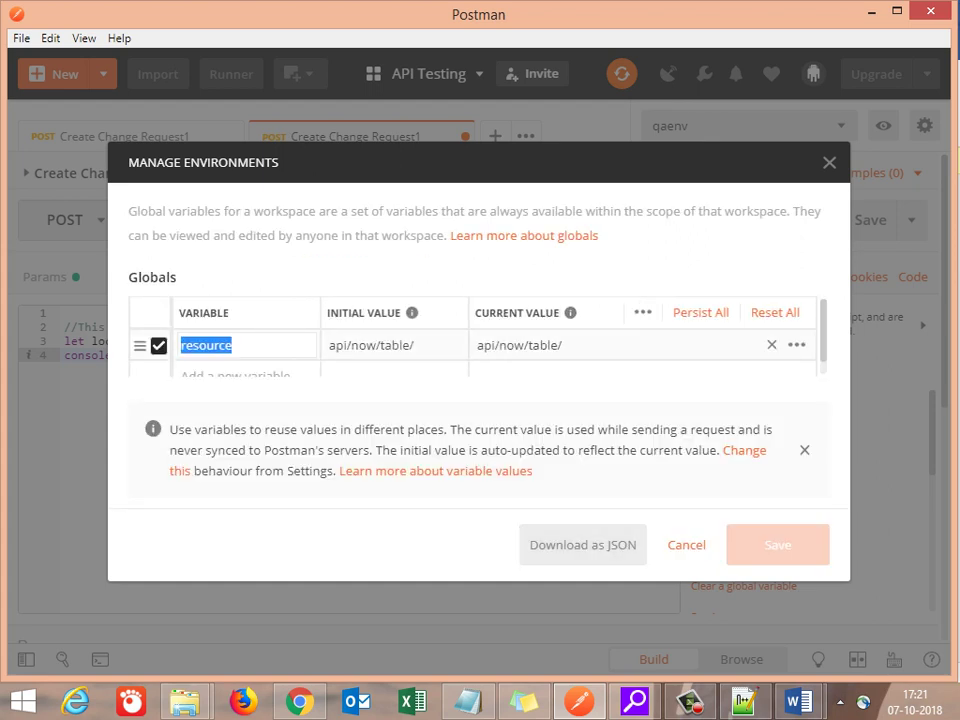
triple_click(366, 345)
left_click(245, 371)
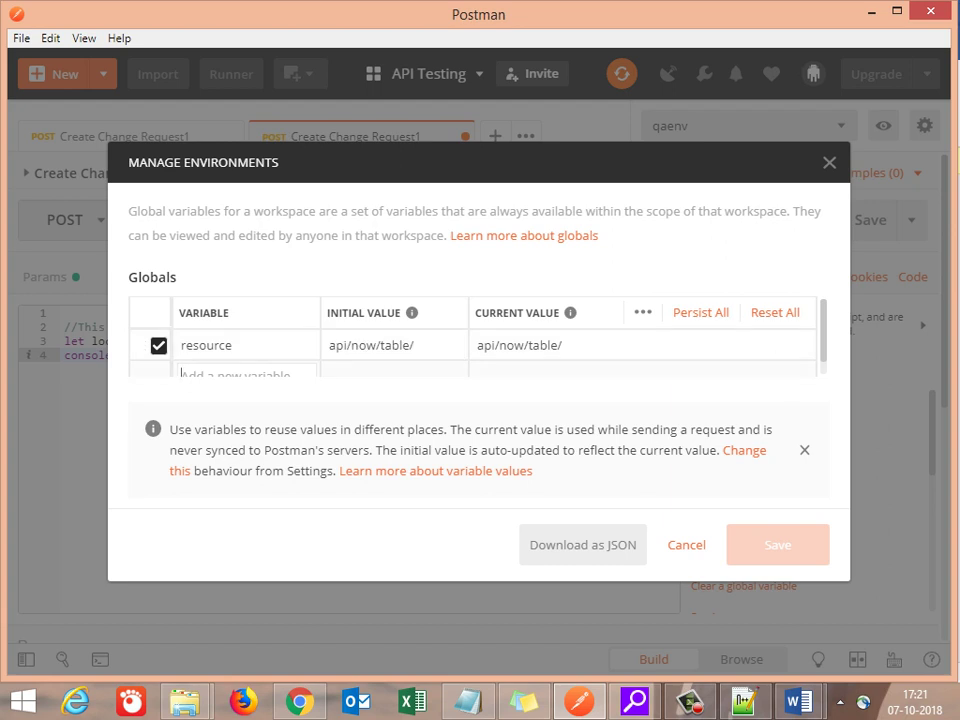
scroll(472, 340, "down", 1)
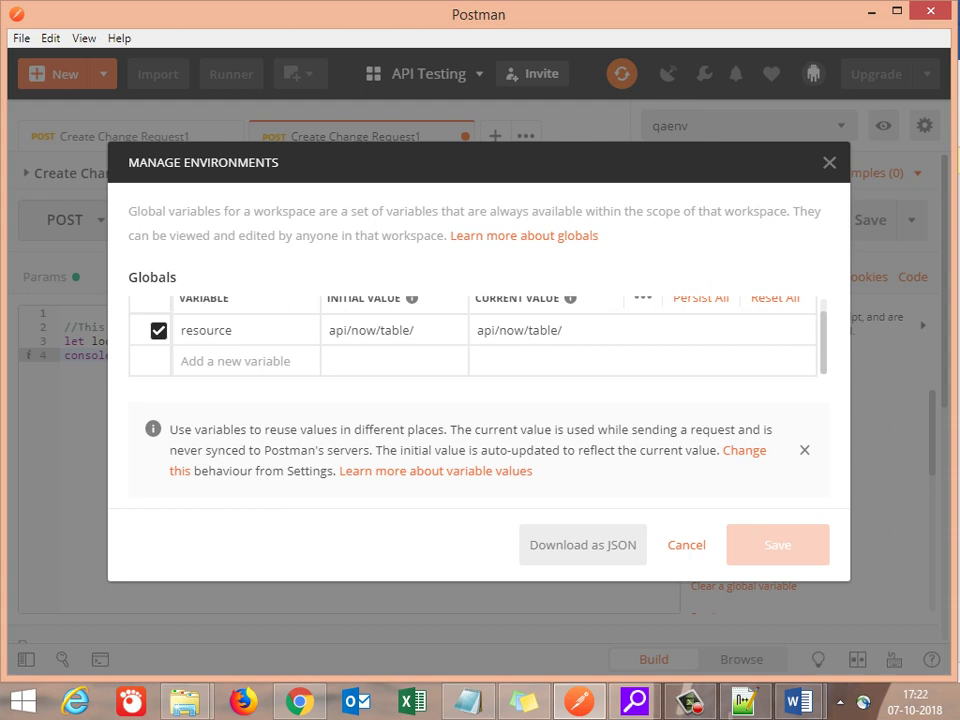
key("Escape")
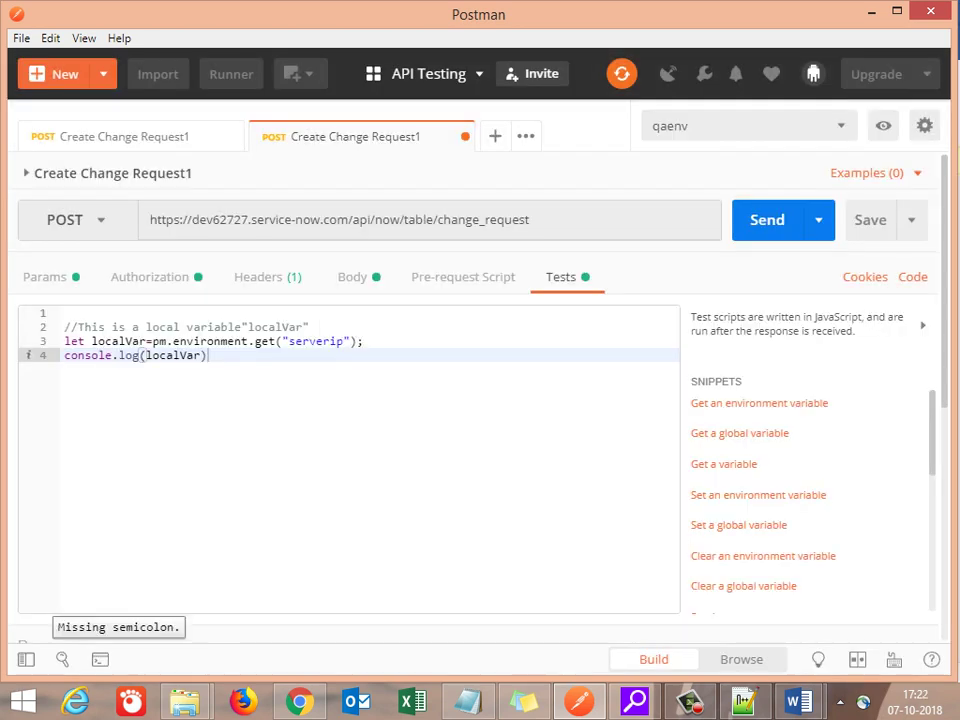
Step: Expand INCIDENTS, review its collection Variables without changes, and reopen the collections sidebar
key("ctrl+backslash")
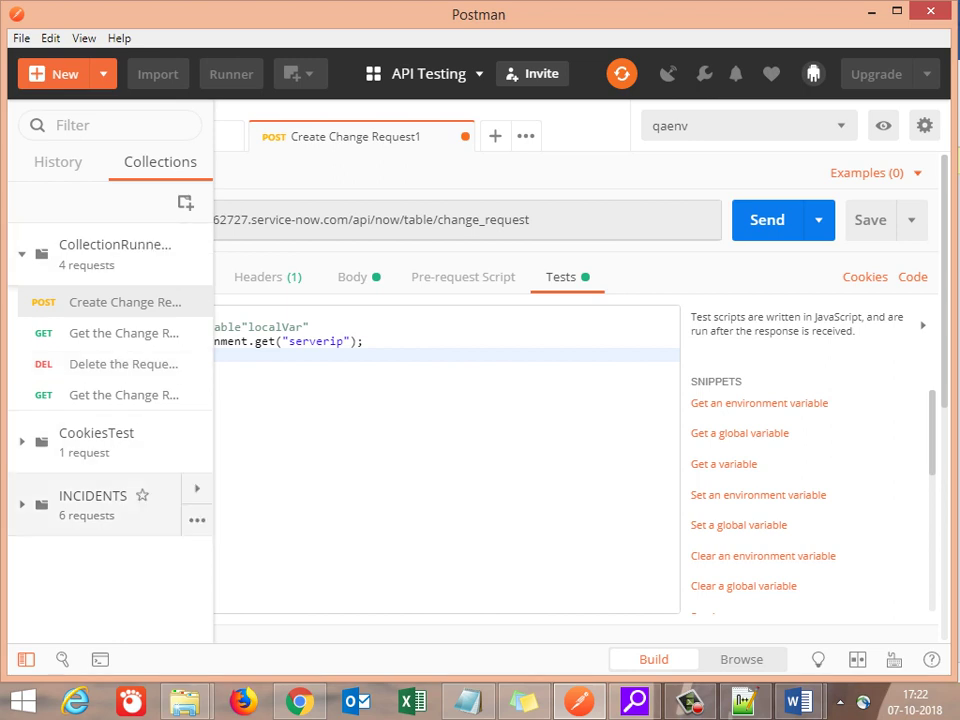
left_click(92, 500)
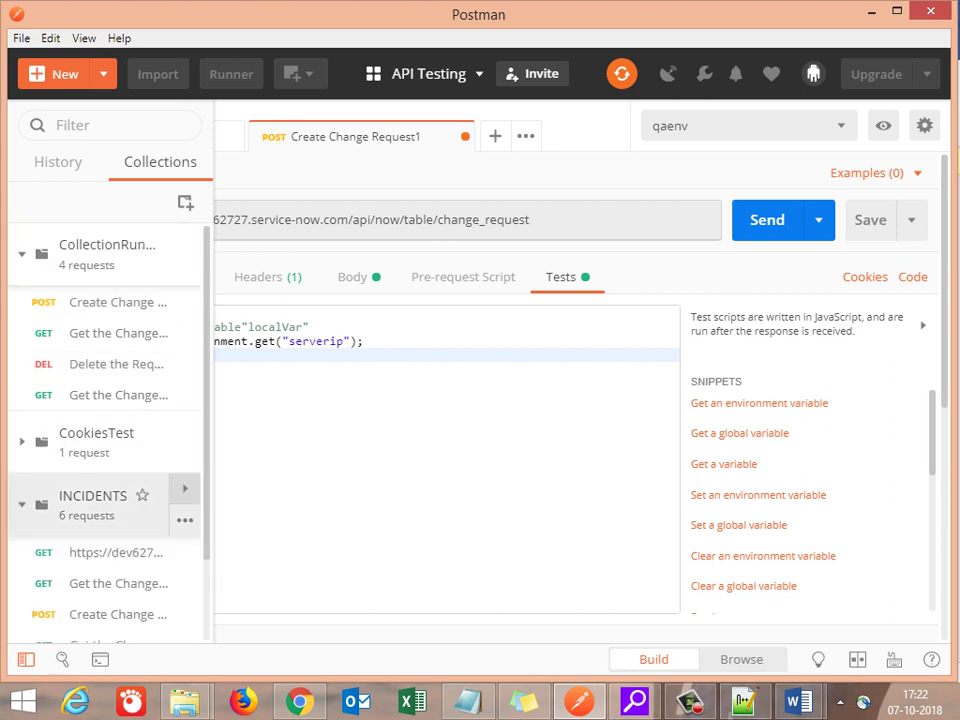
left_click(185, 520)
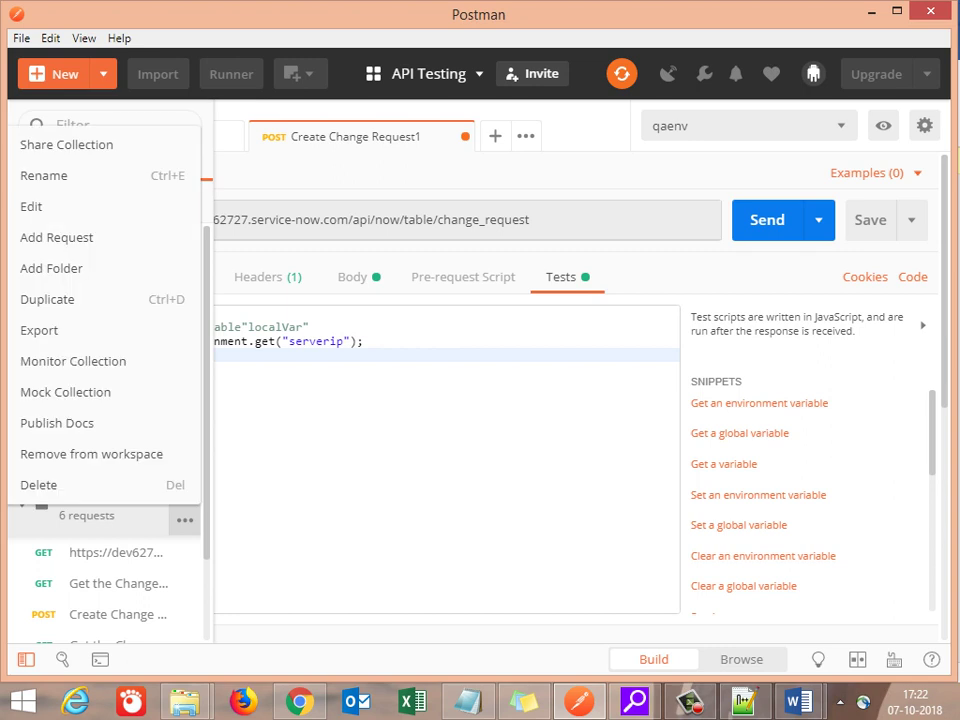
left_click(40, 206)
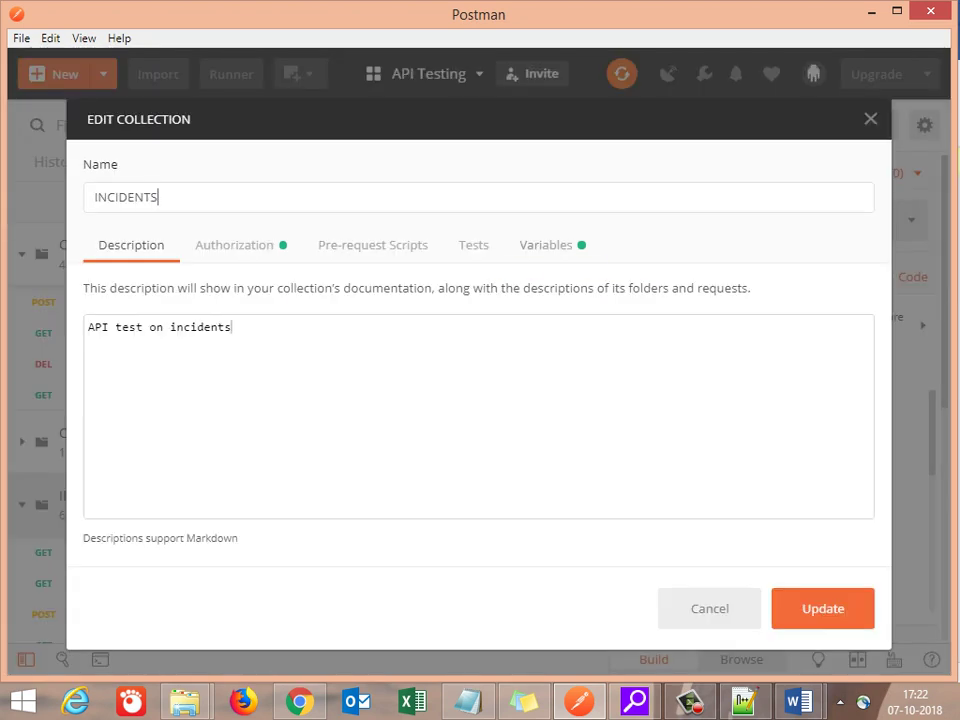
left_click(546, 245)
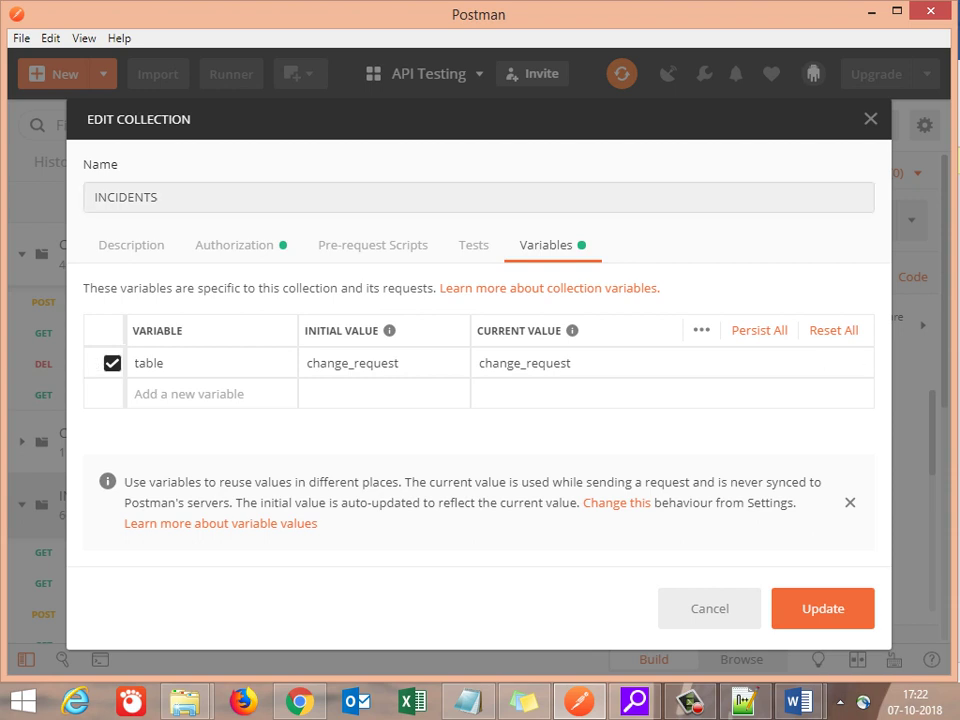
key("Escape")
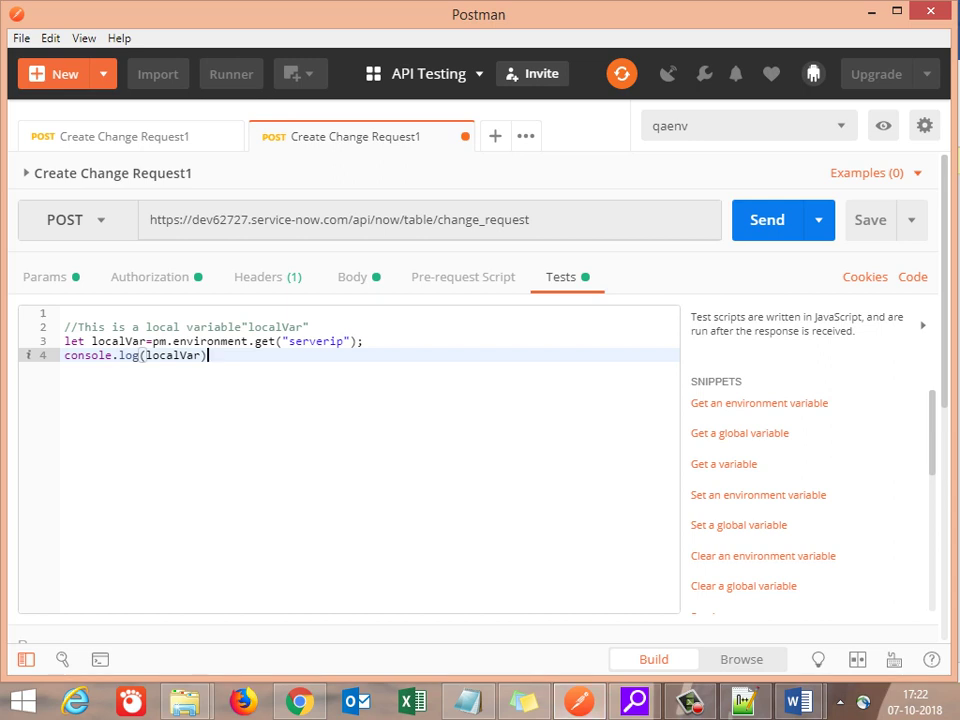
left_click(26, 659)
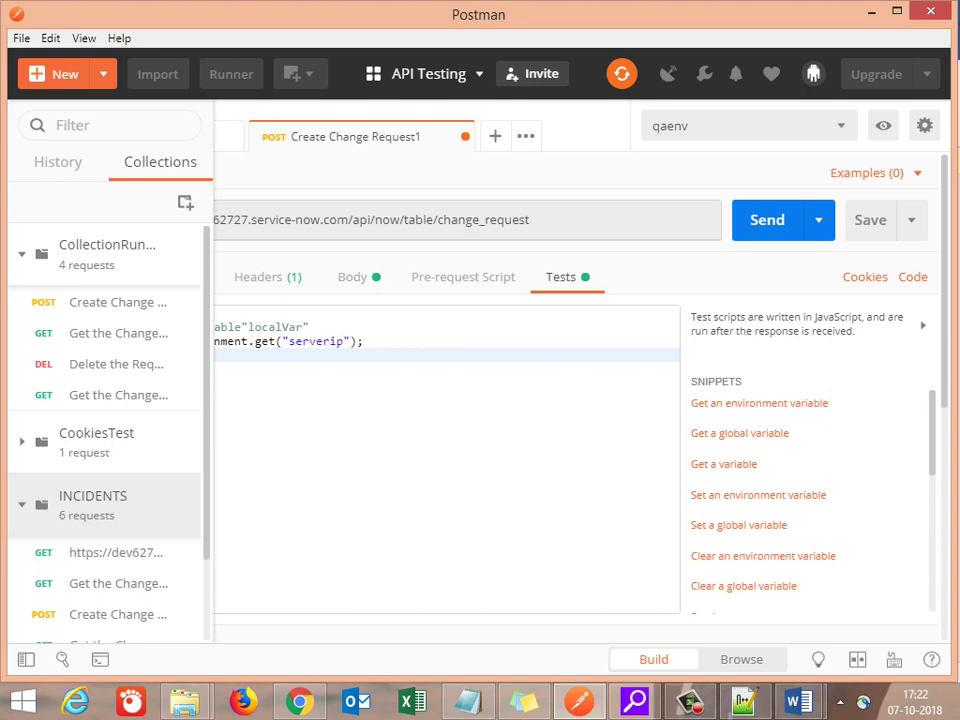
Step: Create a new collection, replacing the 'Test' name with VariablesUnderstanding
scroll(104, 430, "down", 2)
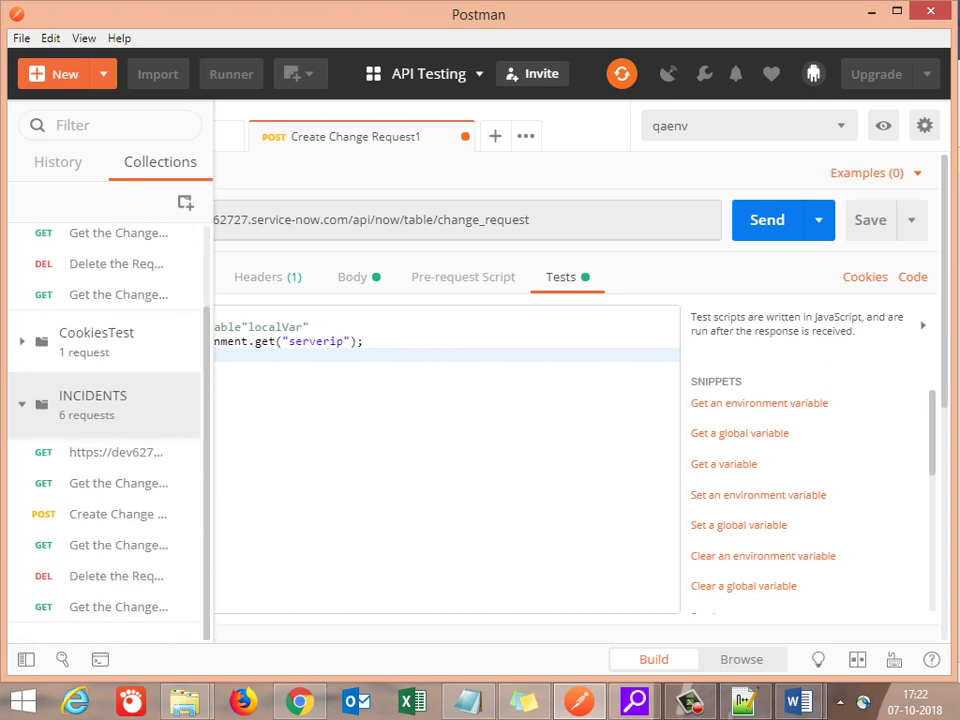
left_click(185, 202)
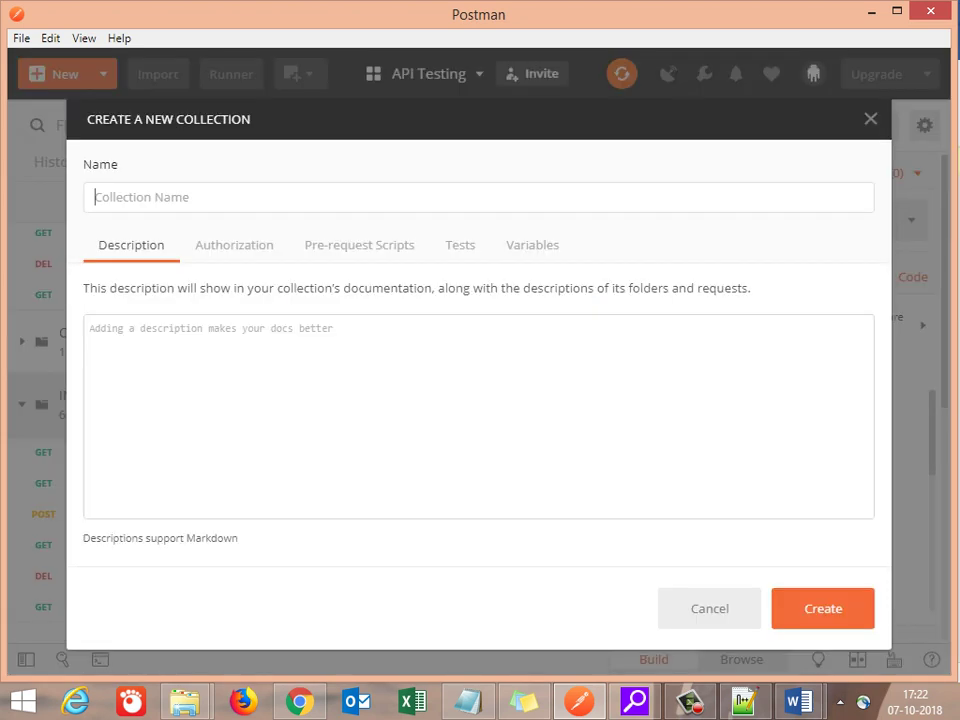
type("Test")
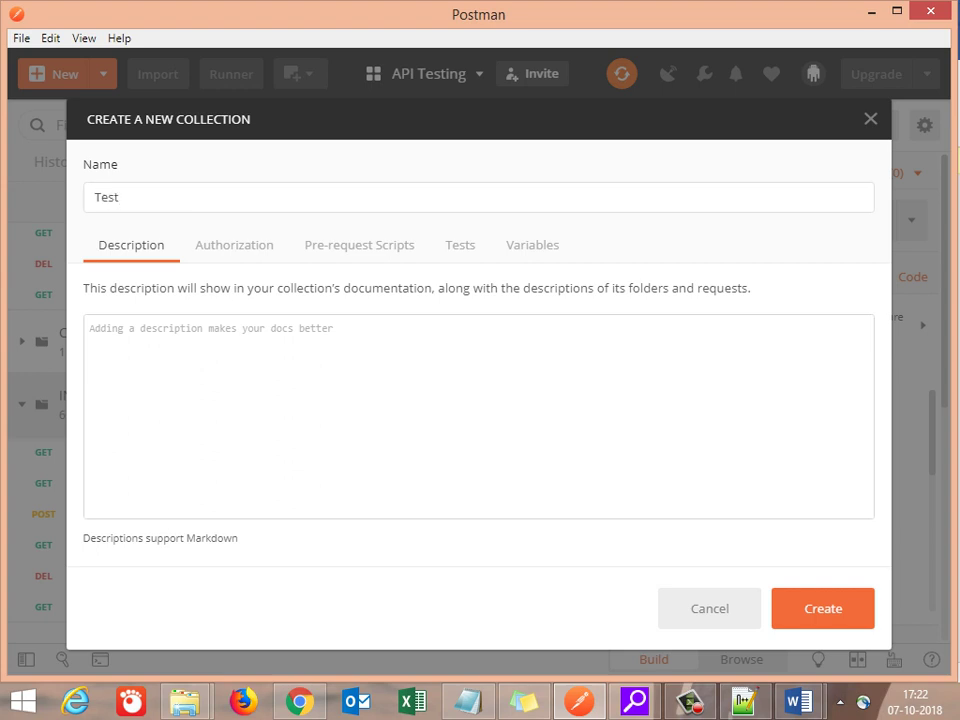
key("BackSpace")
key("BackSpace")
key("BackSpace")
key("BackSpace")
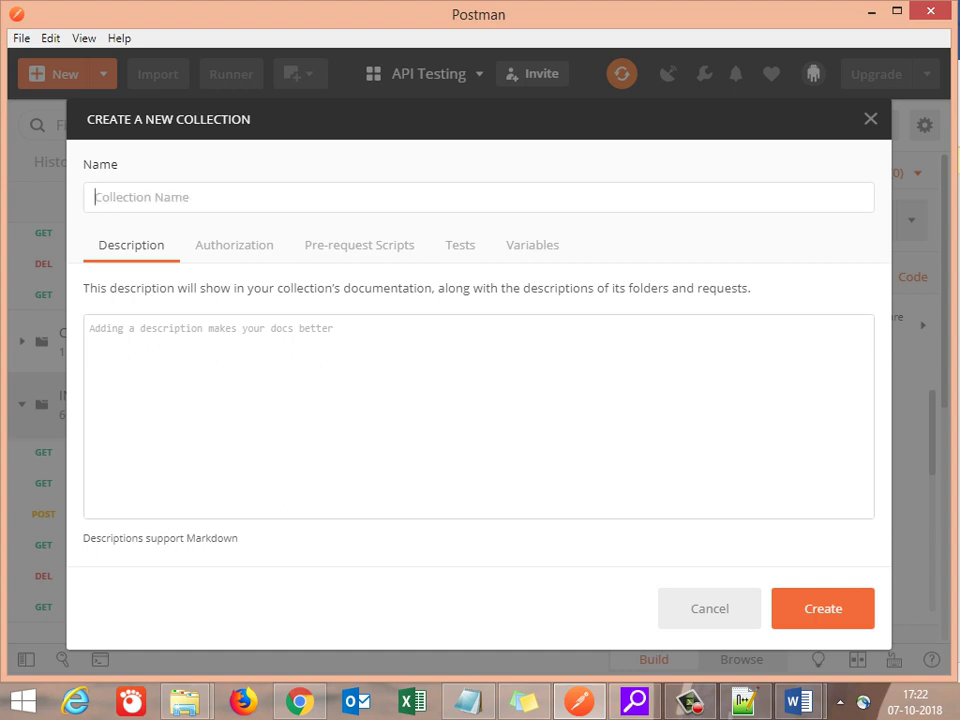
type("Var")
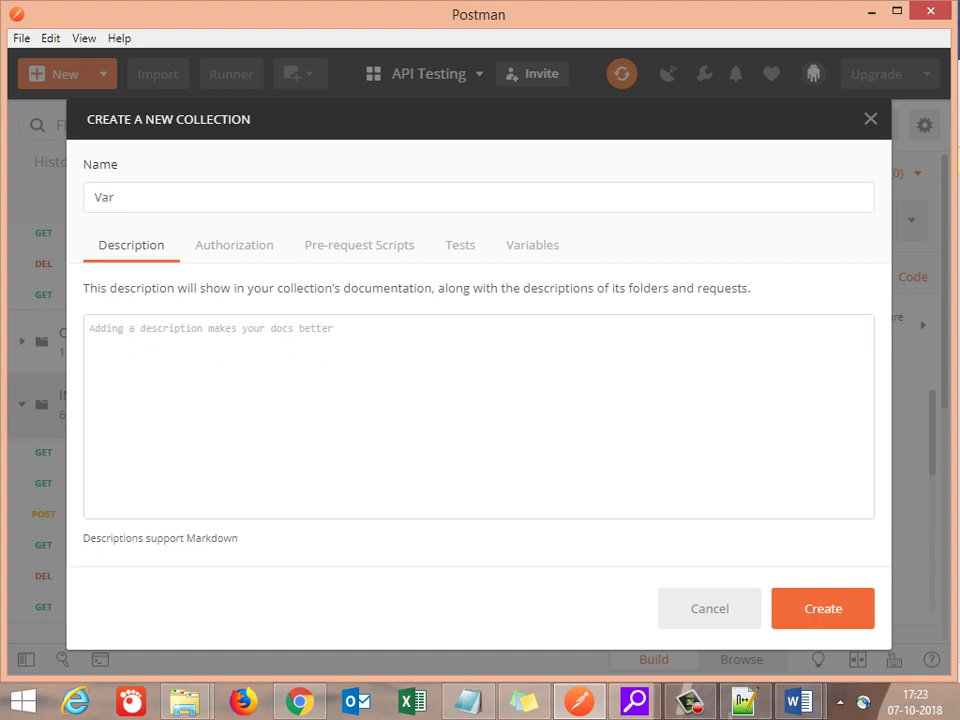
type("iablesUnderstanding")
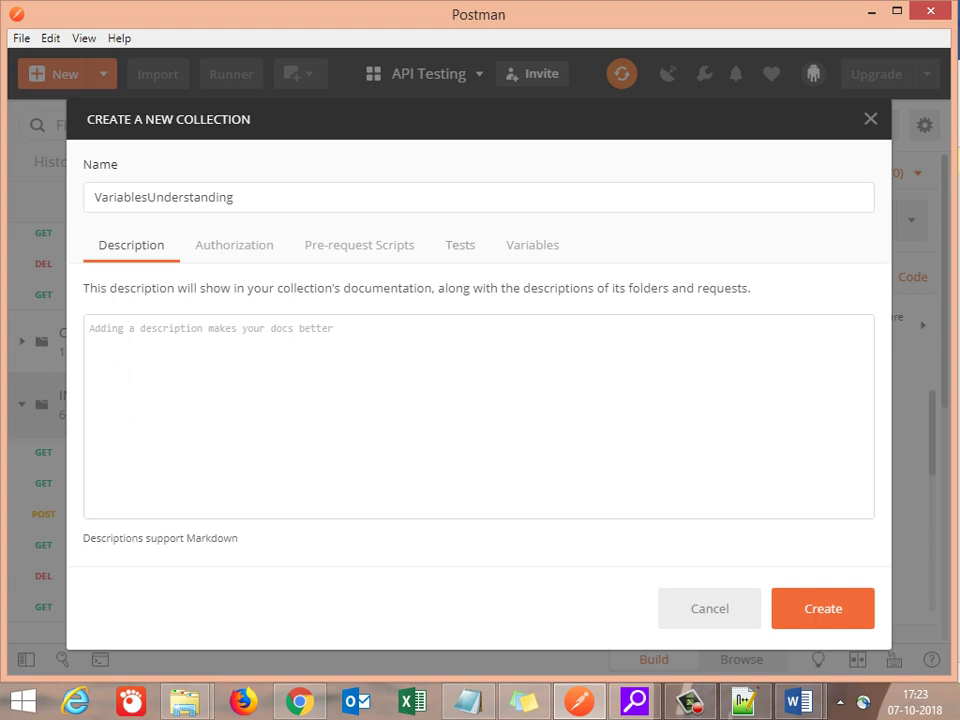
Step: Set the collection's authorization to Basic Auth with username admin and the account password
left_click(234, 245)
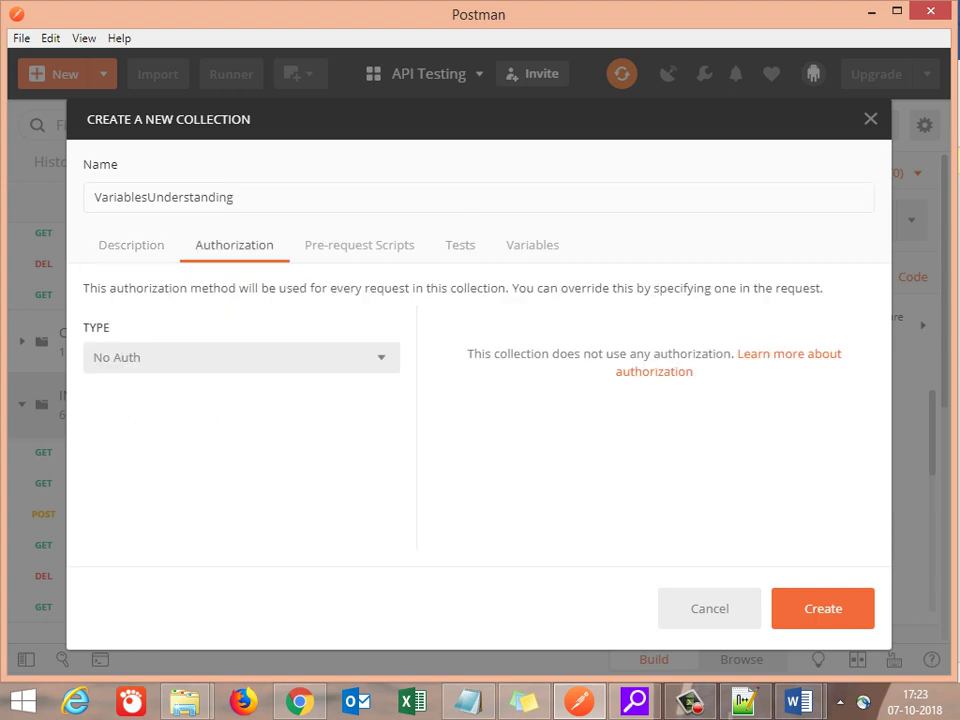
left_click(240, 357)
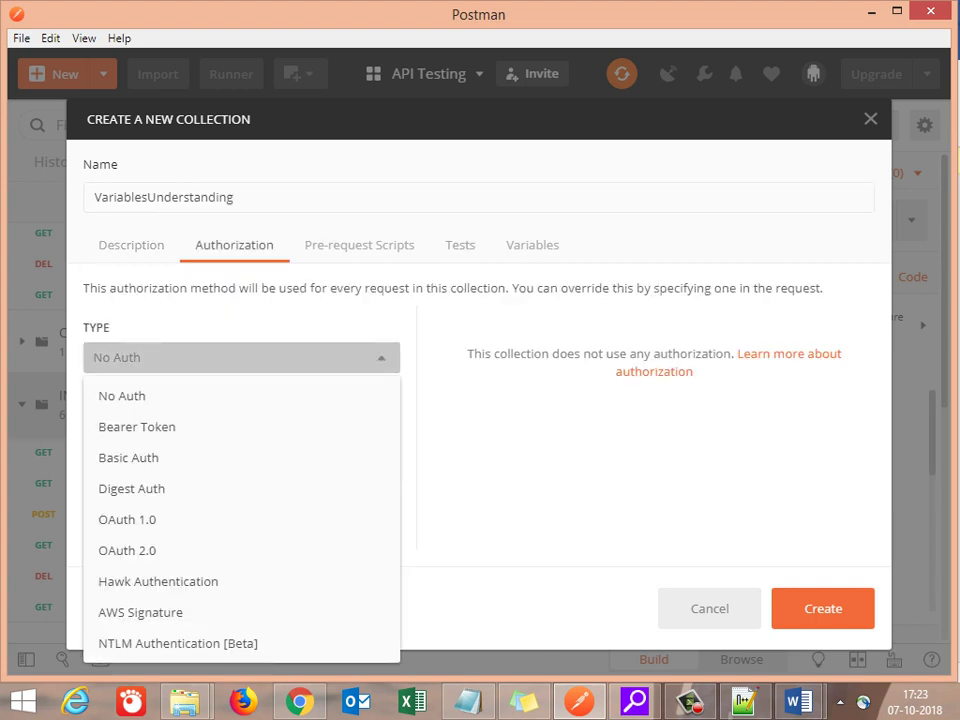
left_click(128, 457)
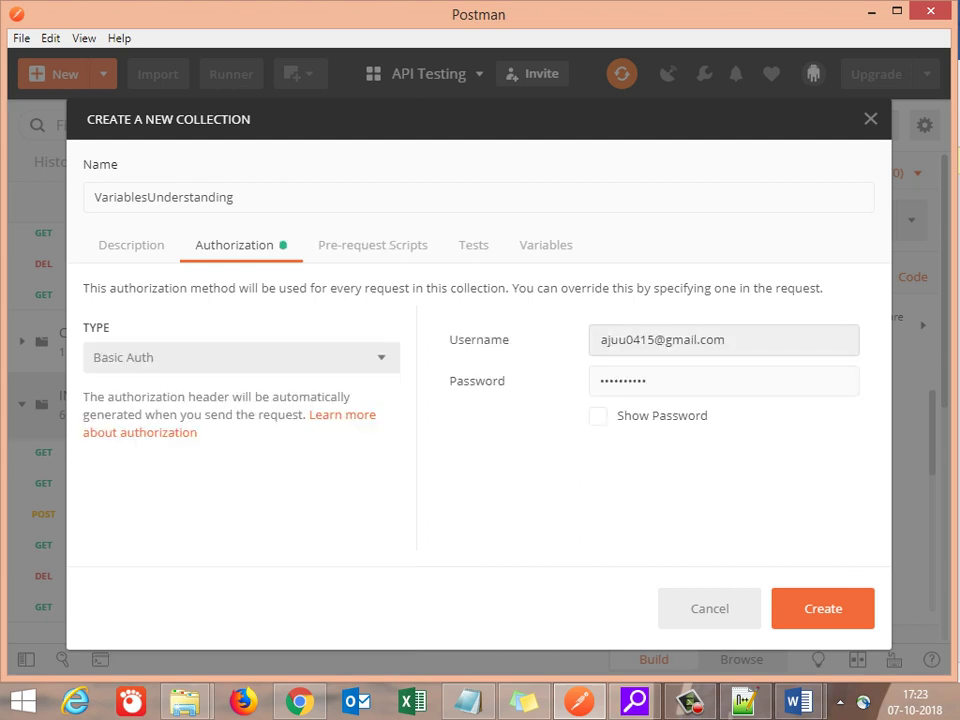
left_click(621, 340)
key("ctrl+a")
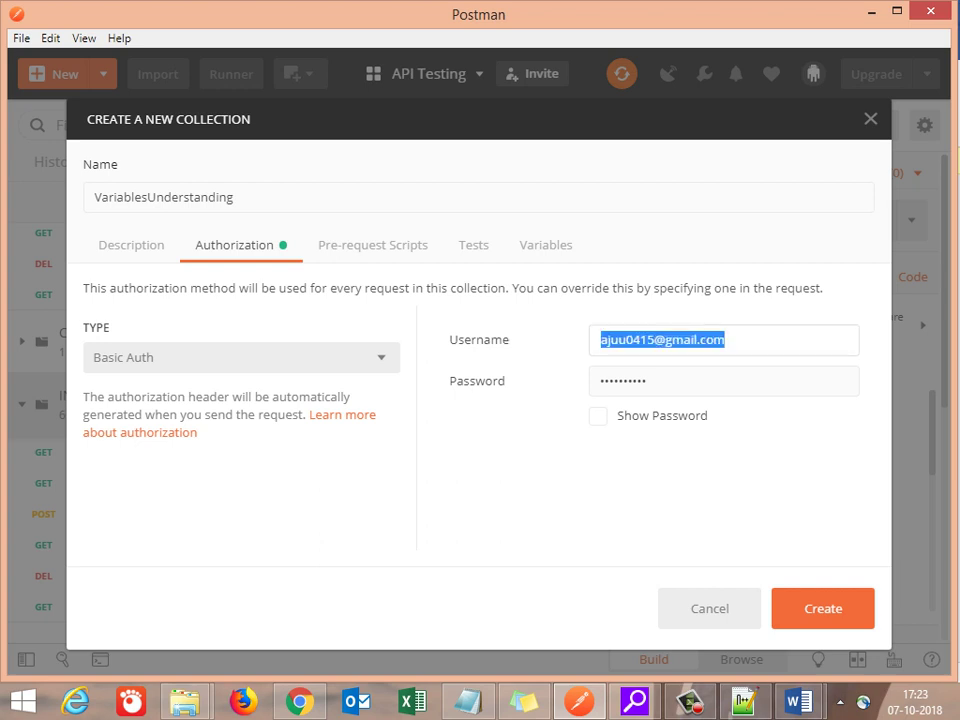
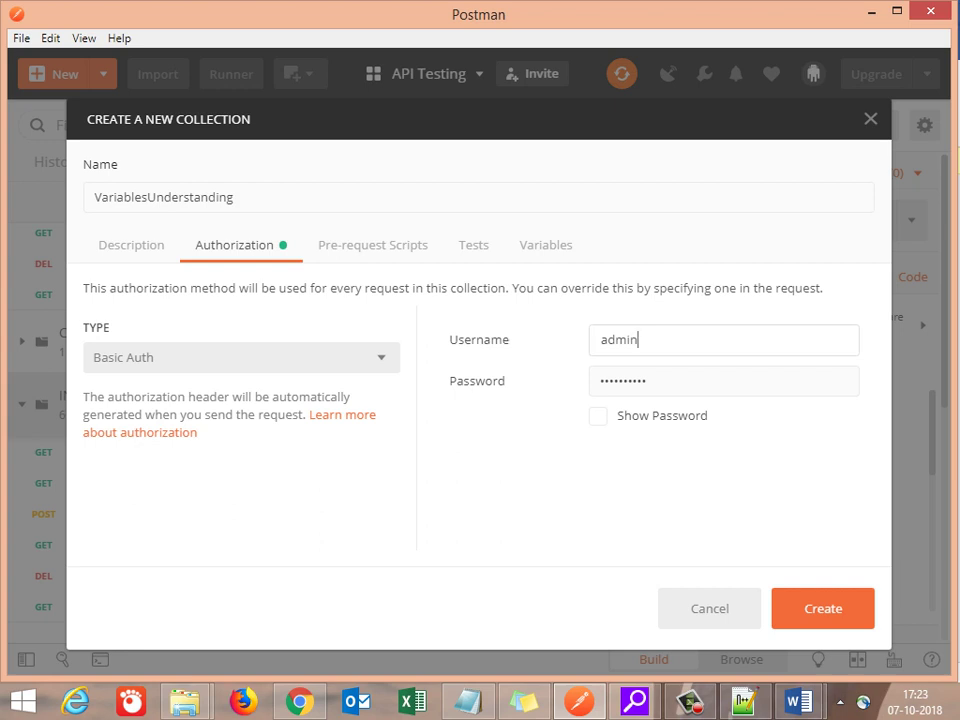
key("Tab")
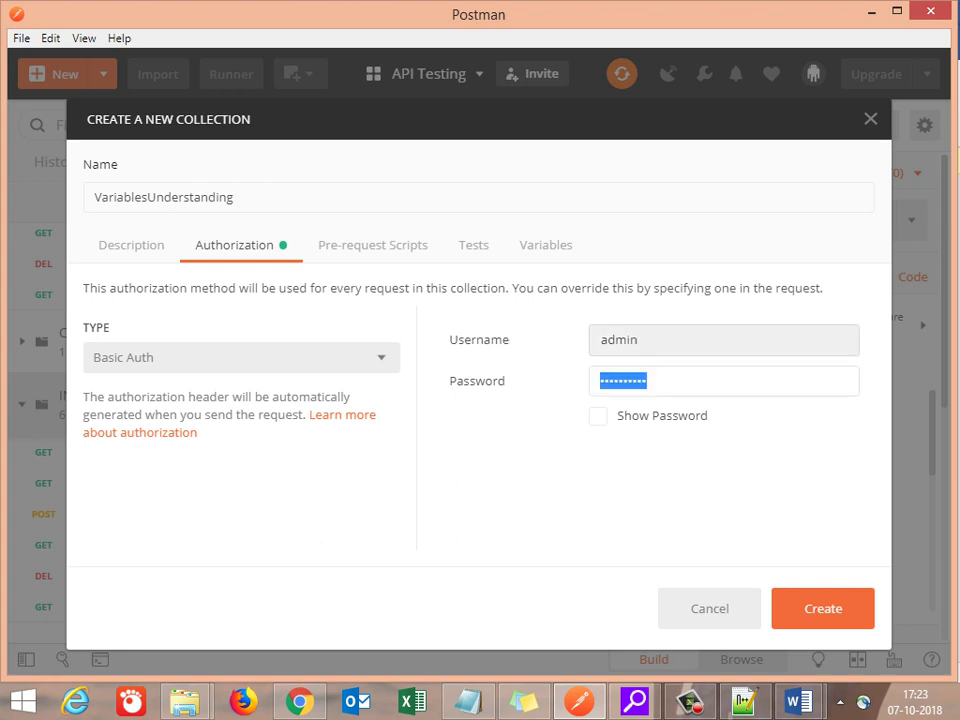
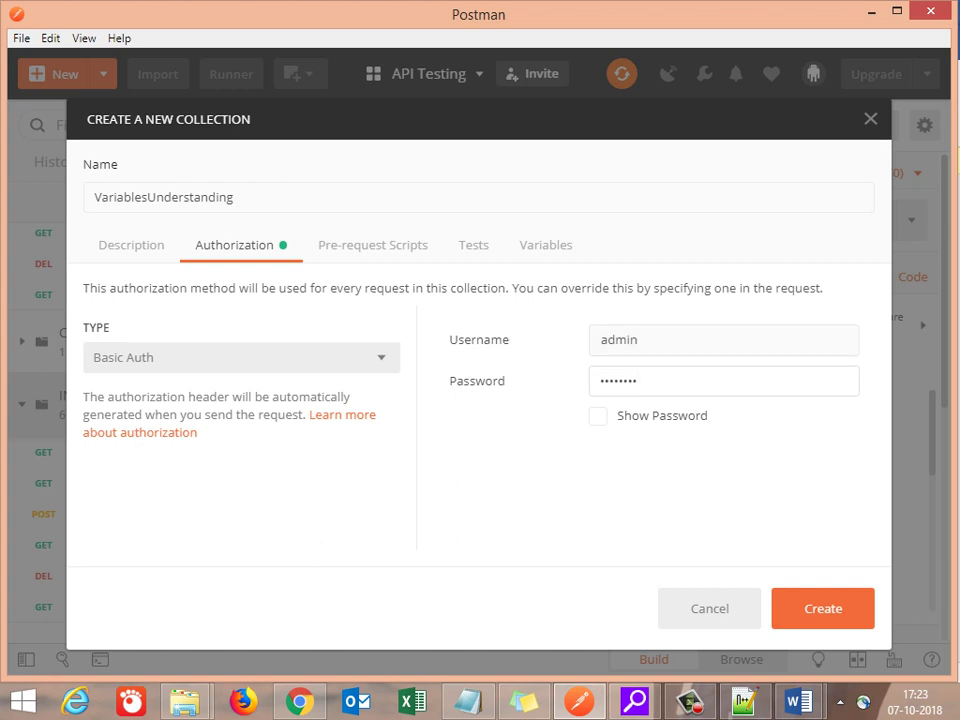
Step: Add collection variable 'table' with initial value 'incident', then bring up the ServiceNow REST API Explorer
left_click(546, 245)
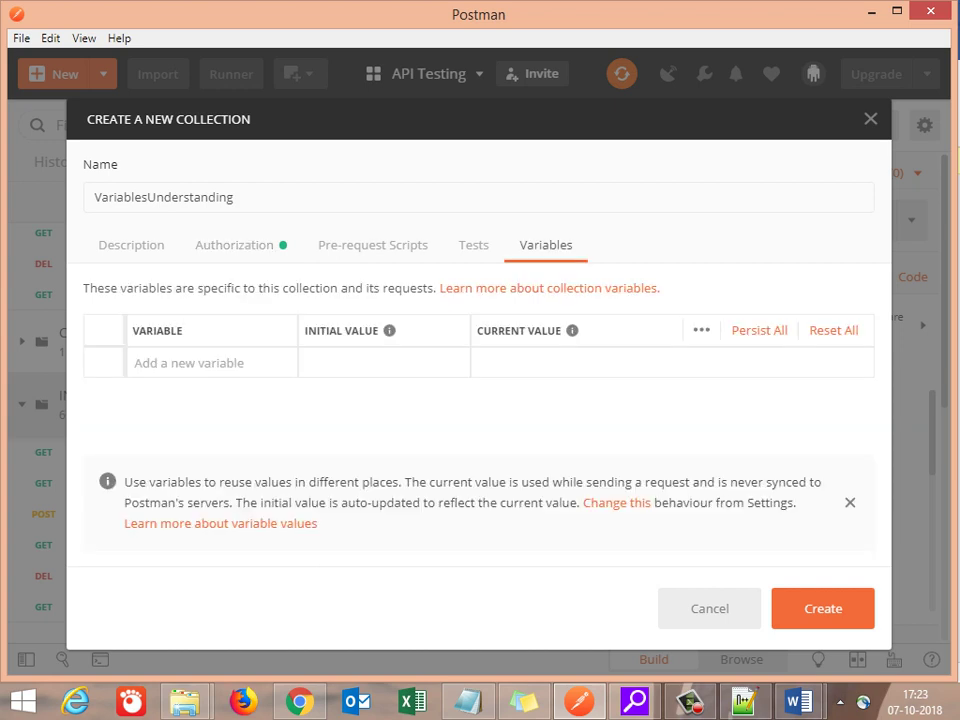
left_click(190, 363)
type("table")
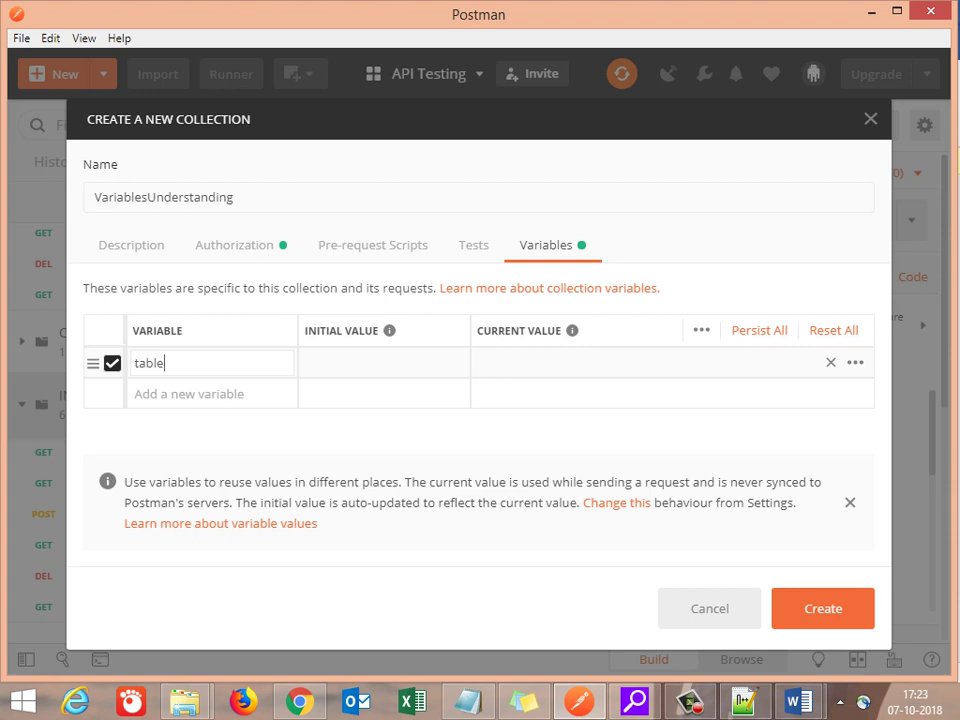
left_click(384, 363)
type("`")
key("BackSpace")
type("inc")
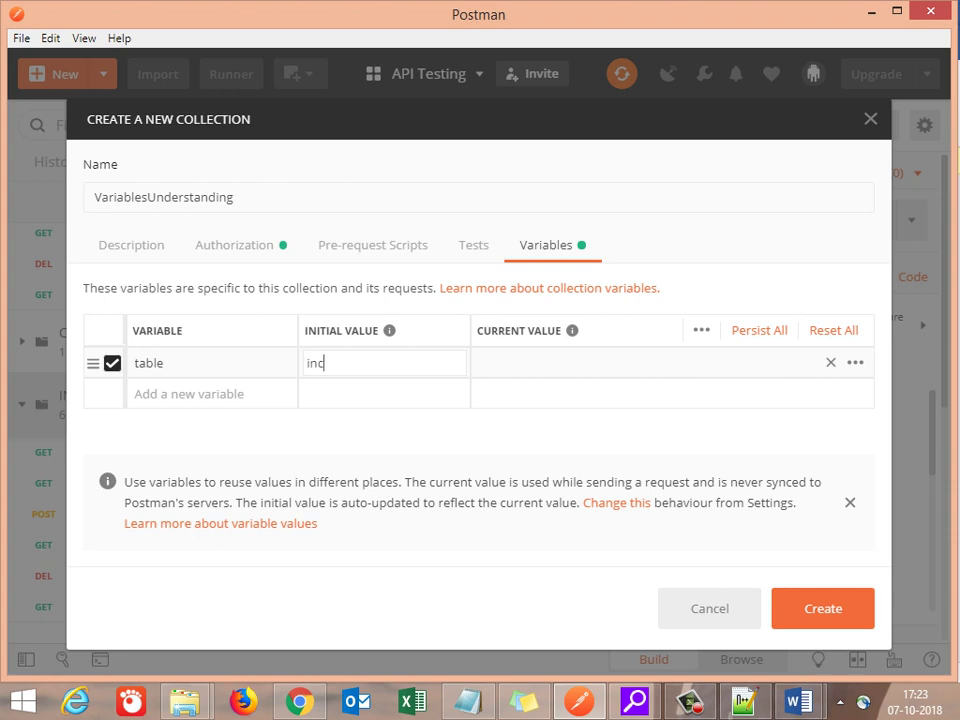
type("ident")
key("ctrl+a")
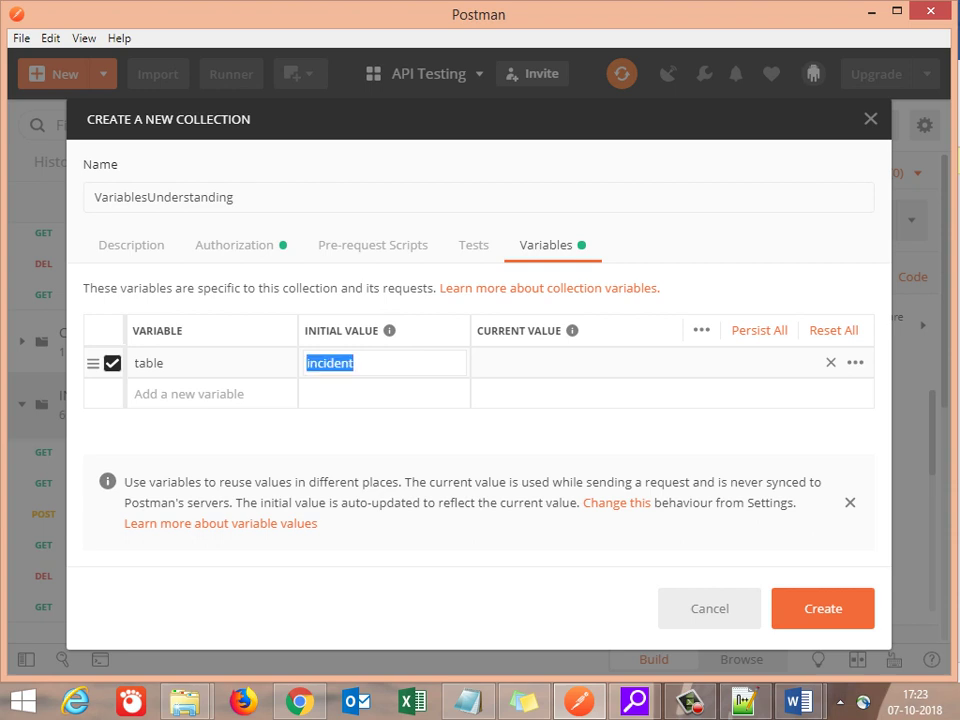
mouse_move(579, 700)
left_click(298, 580)
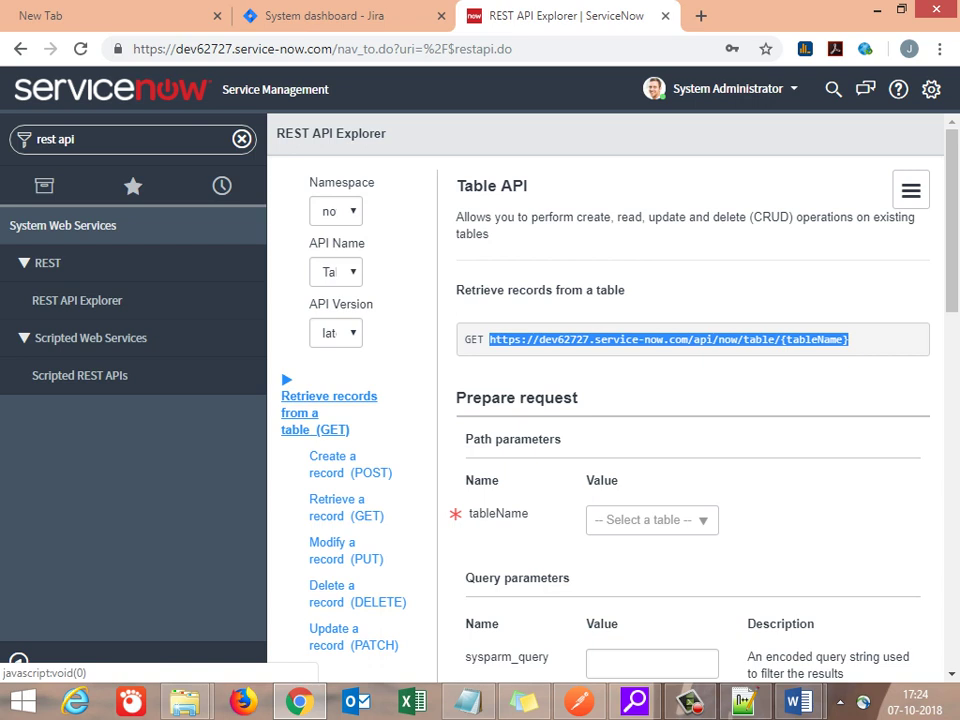
Step: Choose Incident (incident) as tableName and review the Request and Response format headers
left_click(652, 519)
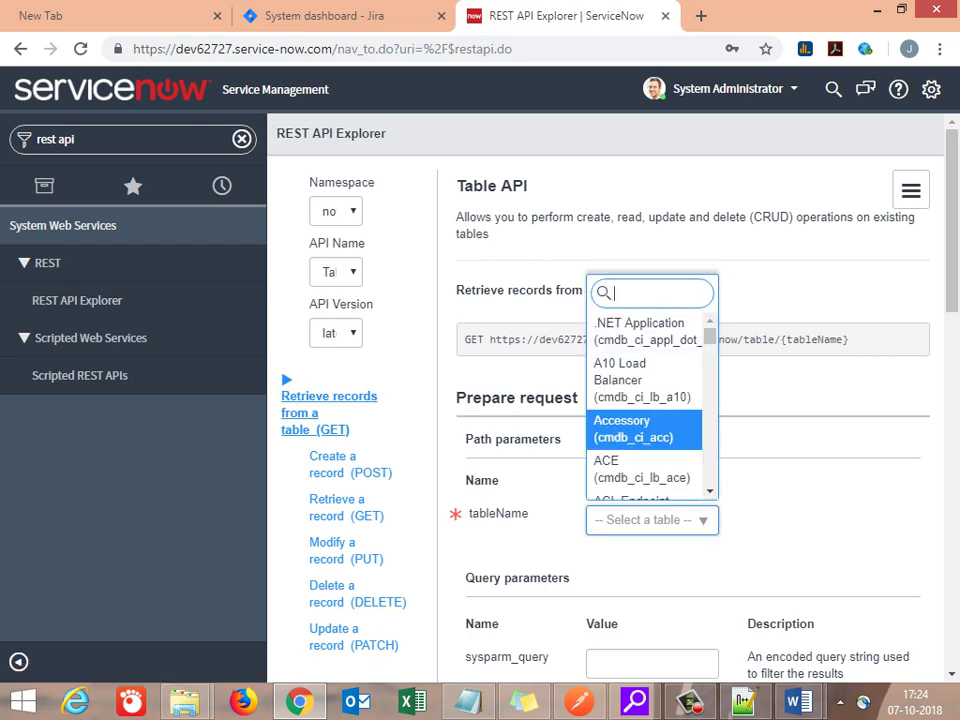
type("incident")
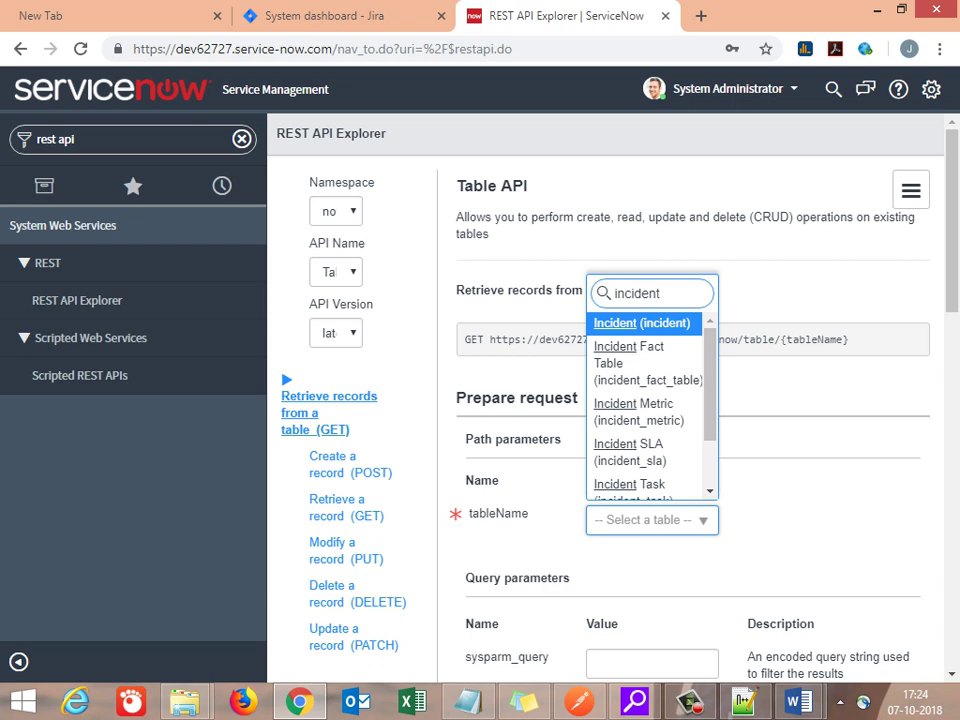
key("Return")
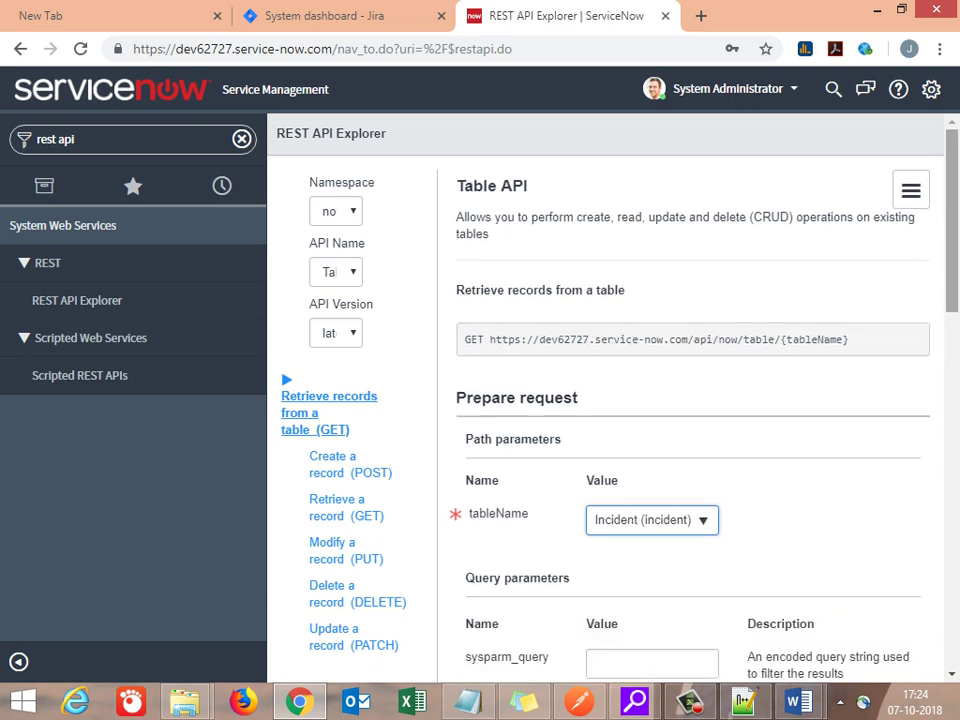
left_click_drag(952, 220, 952, 511)
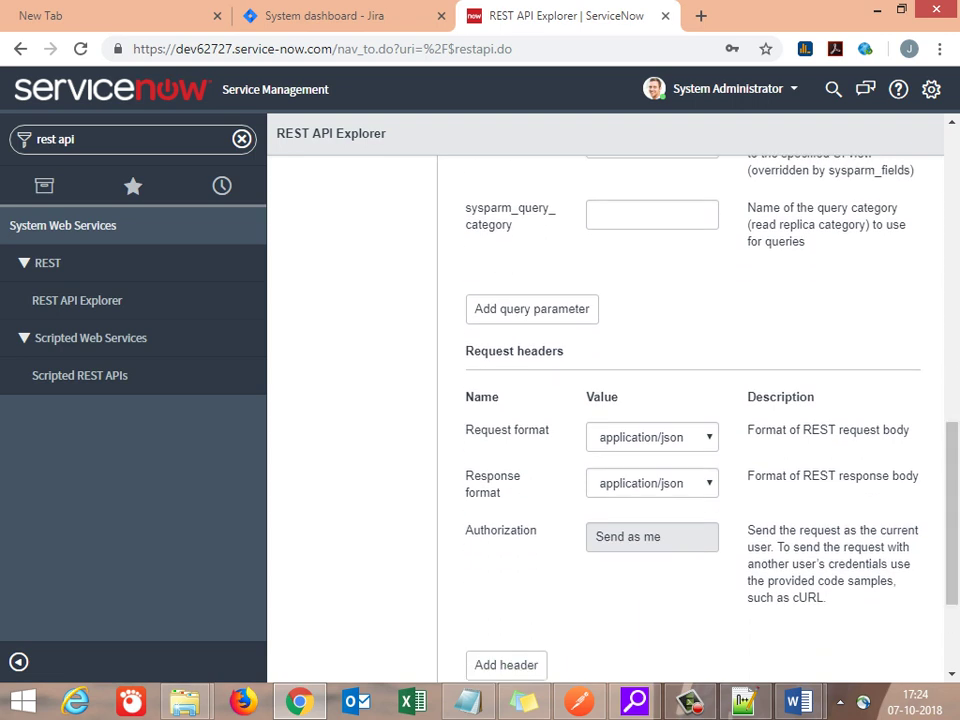
left_click_drag(465, 397, 816, 397)
left_click_drag(466, 430, 550, 430)
left_click_drag(466, 476, 520, 476)
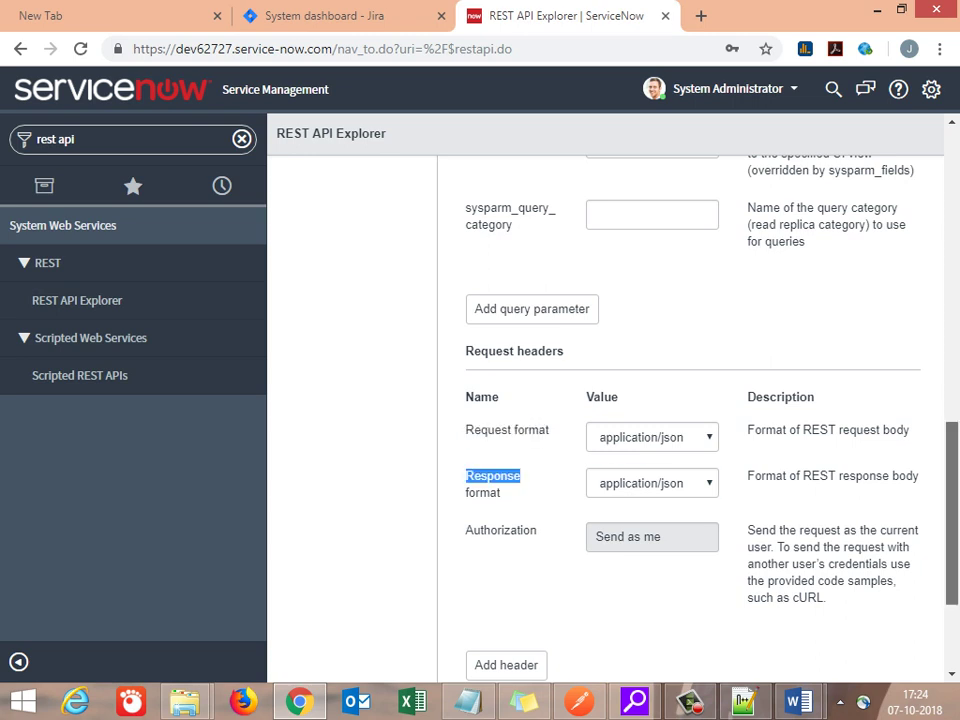
Step: Back in Postman, finish creating the VariablesUnderstanding collection
scroll(951, 510, "down", 2)
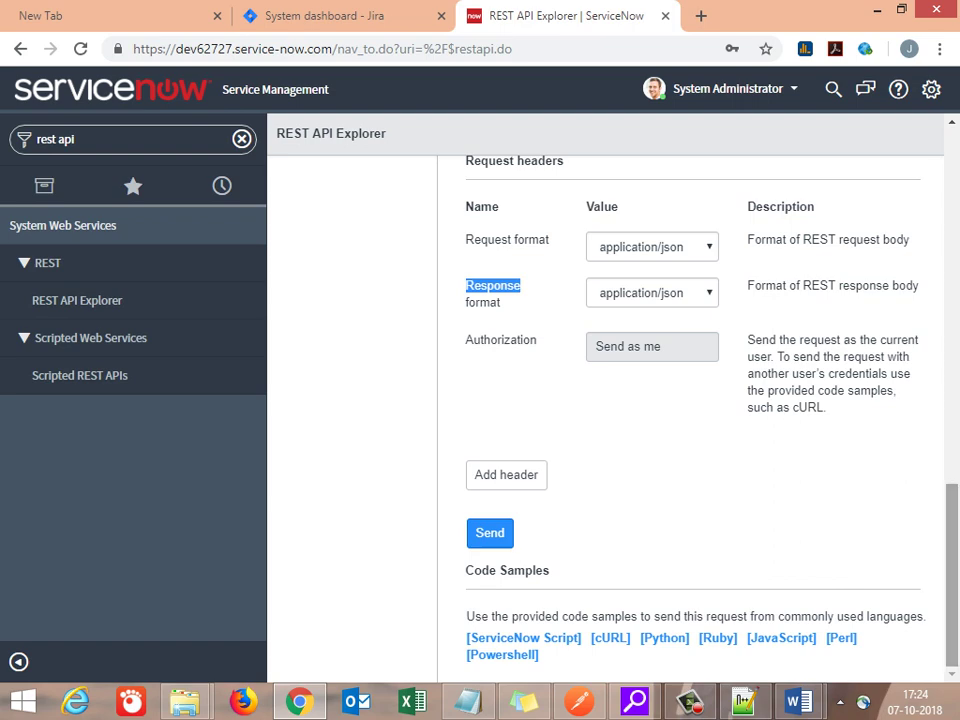
scroll(690, 420, "up", 15)
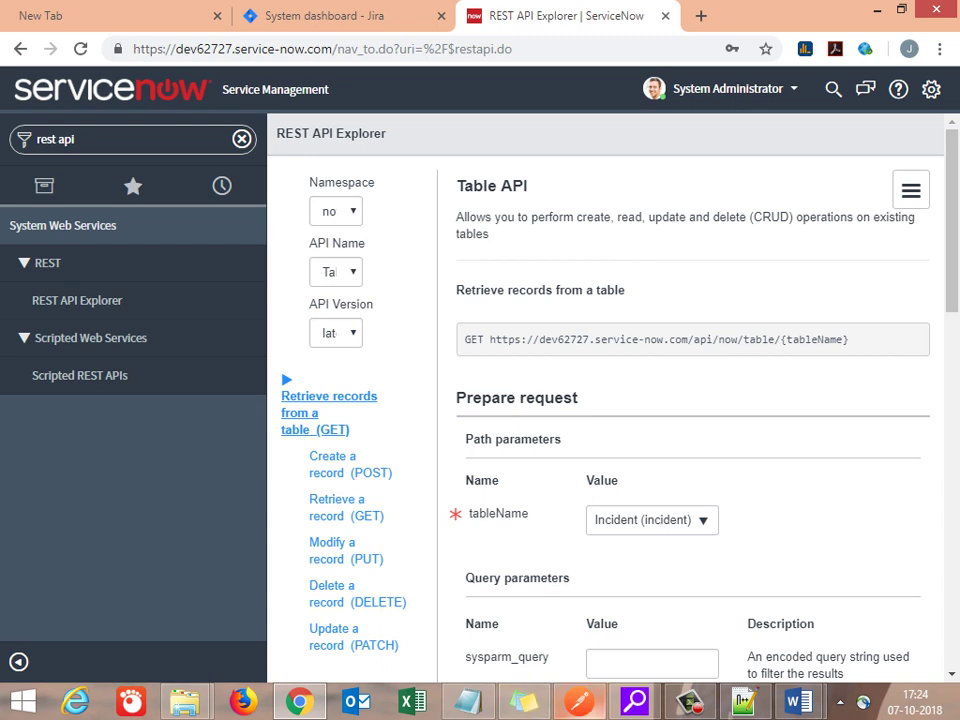
left_click(579, 700)
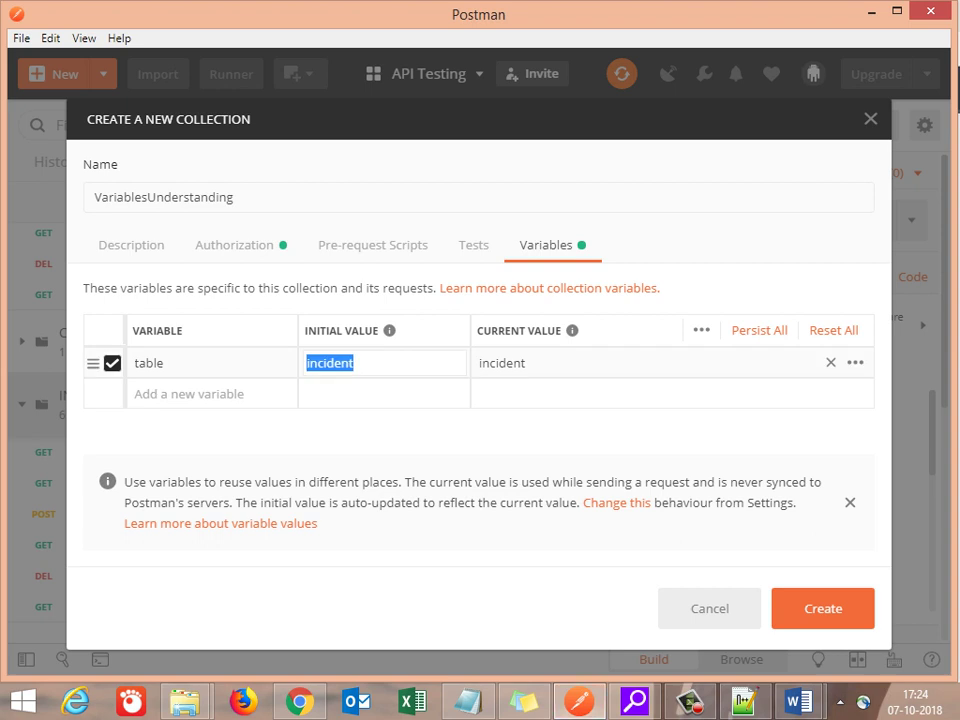
key("Escape")
key("Escape")
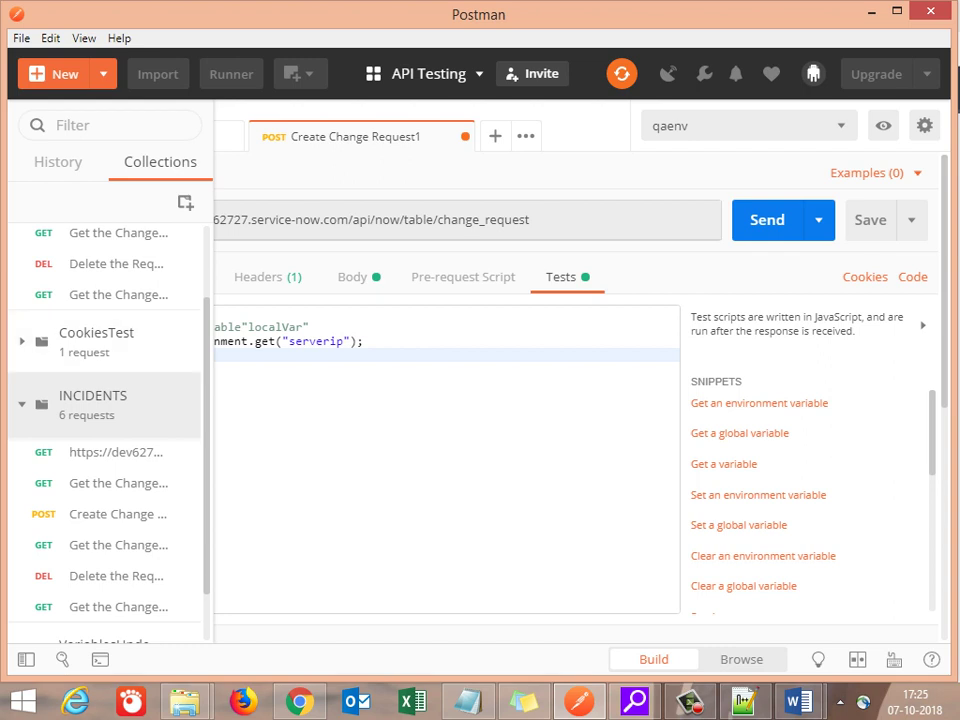
Step: Expand the empty VariablesUnderstanding collection and open its context menu
scroll(105, 430, "up", 2)
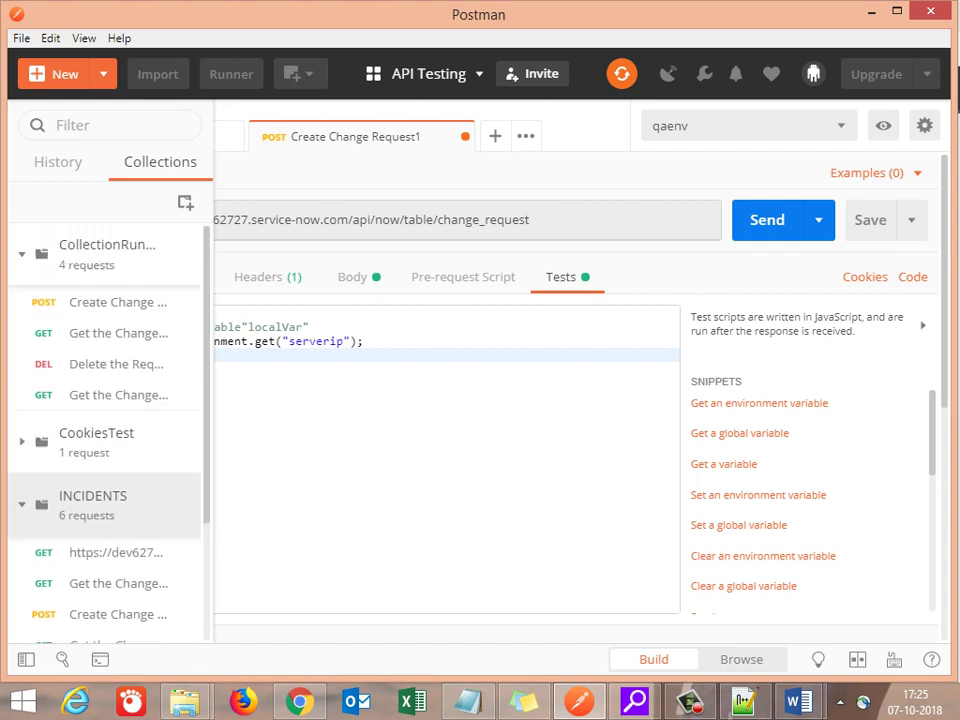
scroll(105, 430, "down", 3)
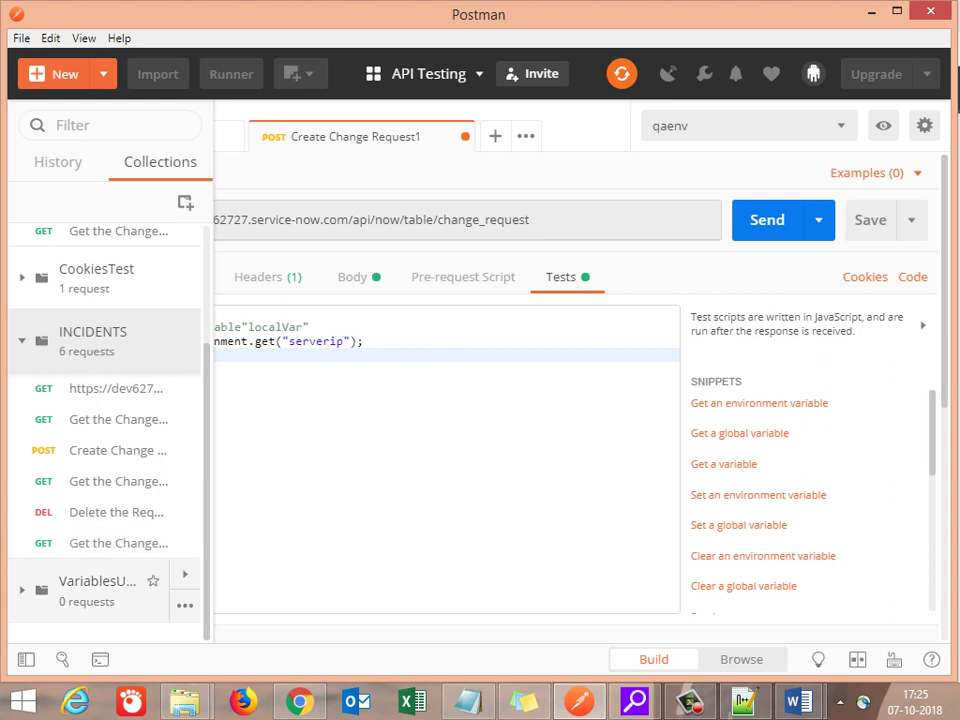
left_click(100, 588)
right_click(98, 592)
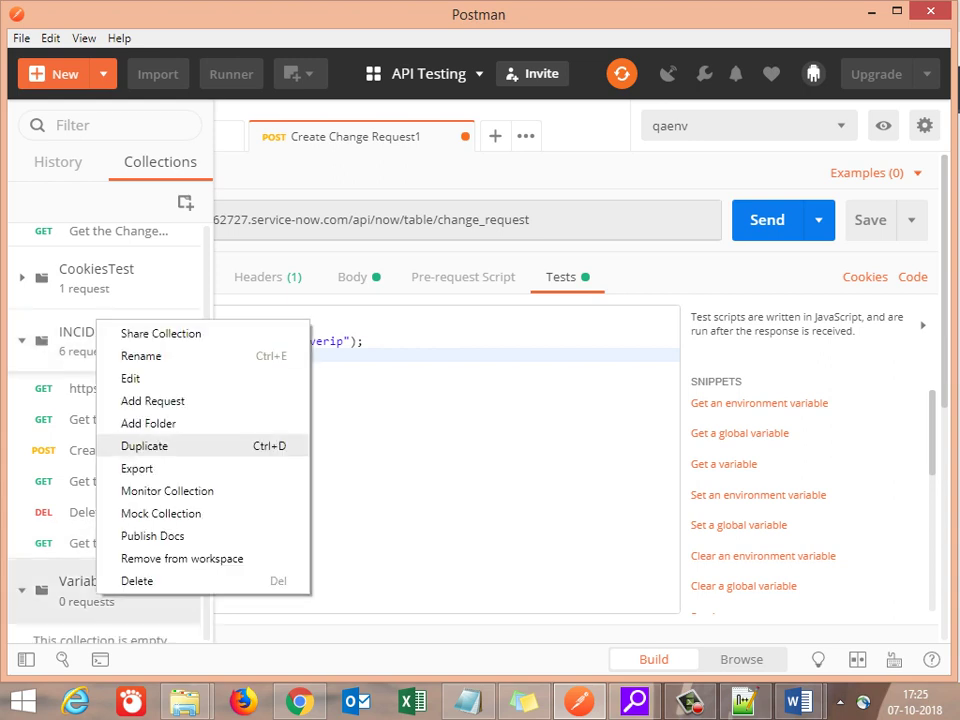
Step: Add a request named 'Biuld an effective API test using Variables' and save it to VariablesUnderstanding
left_click(153, 400)
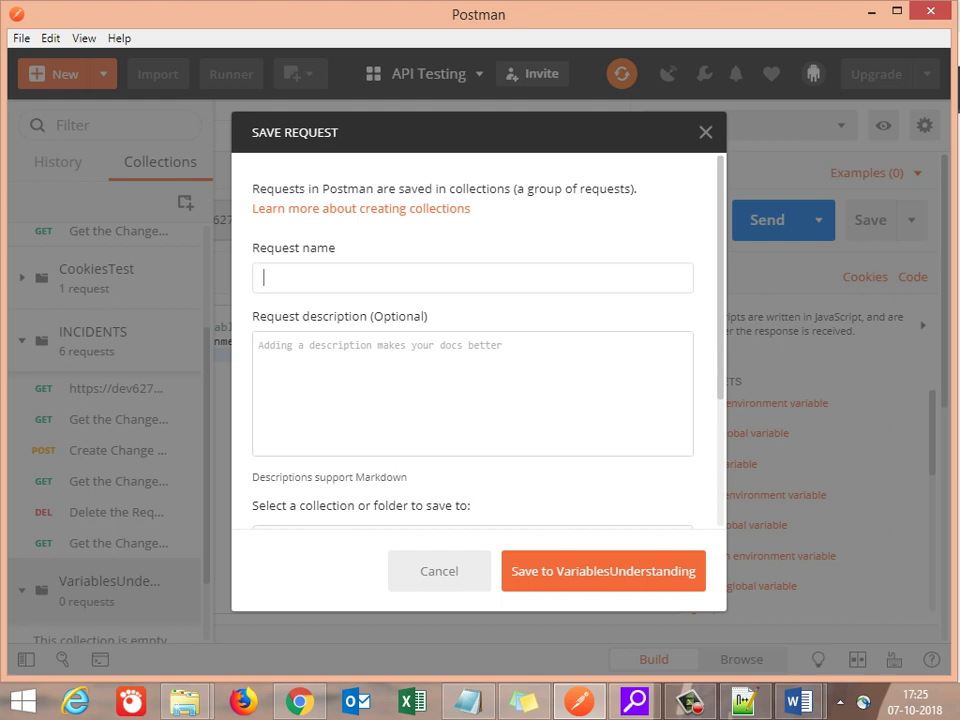
type("Variables utilization")
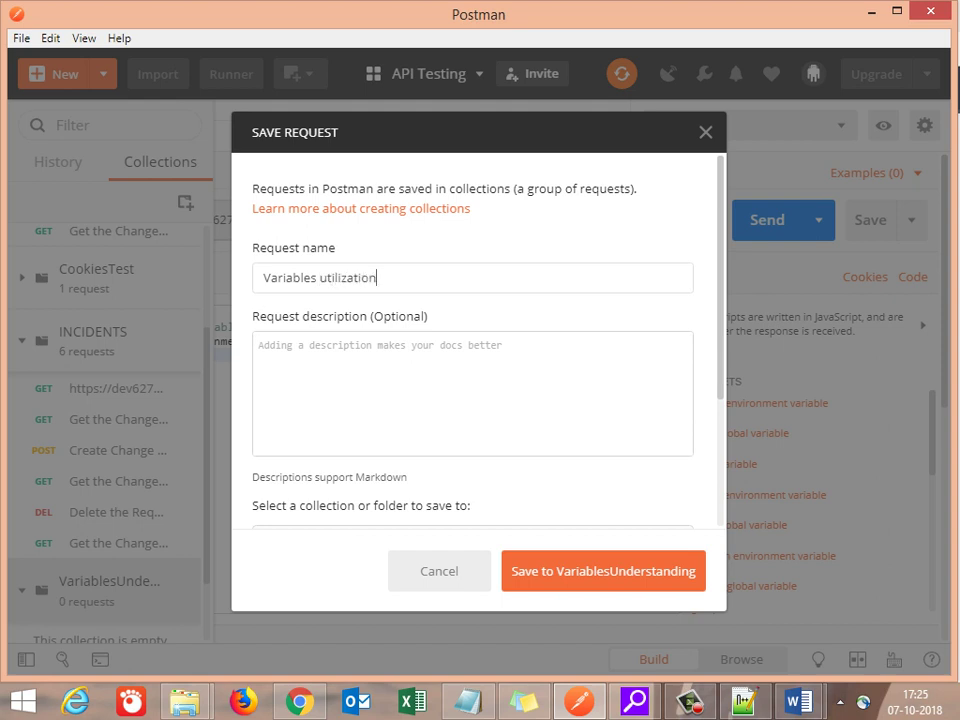
key("Left")
key("Left")
key("Left")
key("Left")
key("Left")
key("Left")
key("Left")
key("Left")
key("Left")
key("Left")
key("Left")
key("Left")
key("Left")
key("Left")
key("Left")
key("Left")
key("Left")
key("Left")
key("Left")
key("Left")
key("Left")
type("Biuld an ")
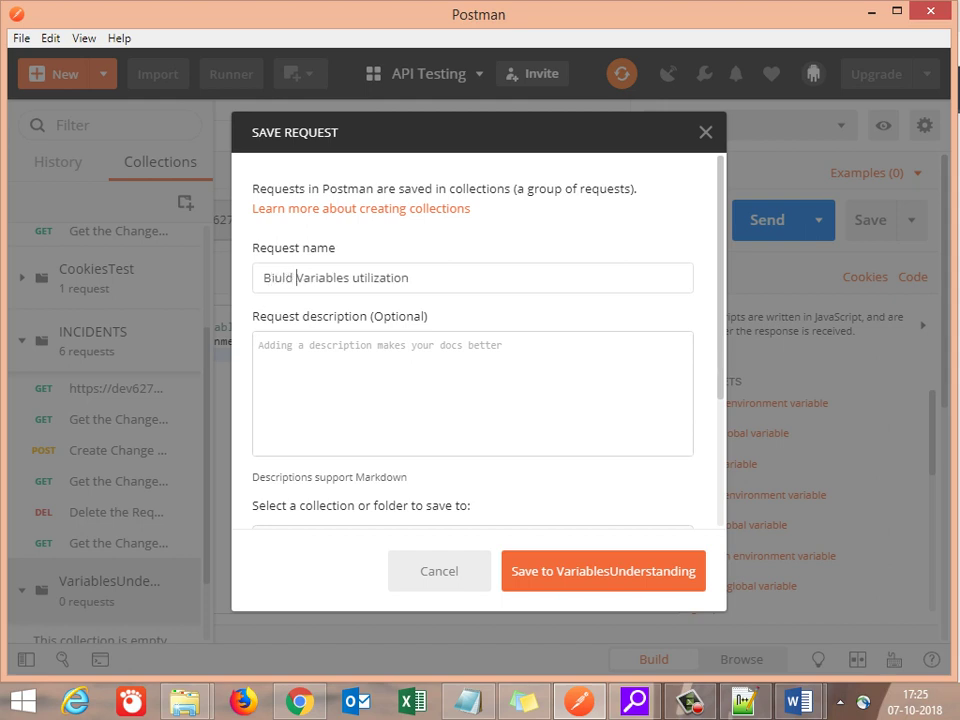
type("effect")
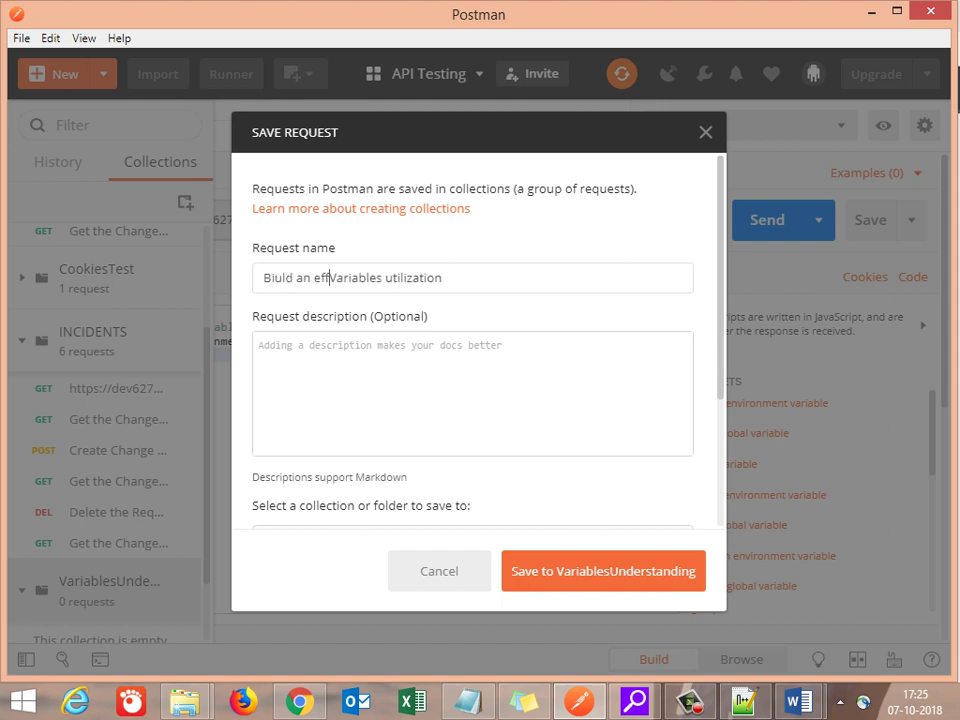
type("ive A")
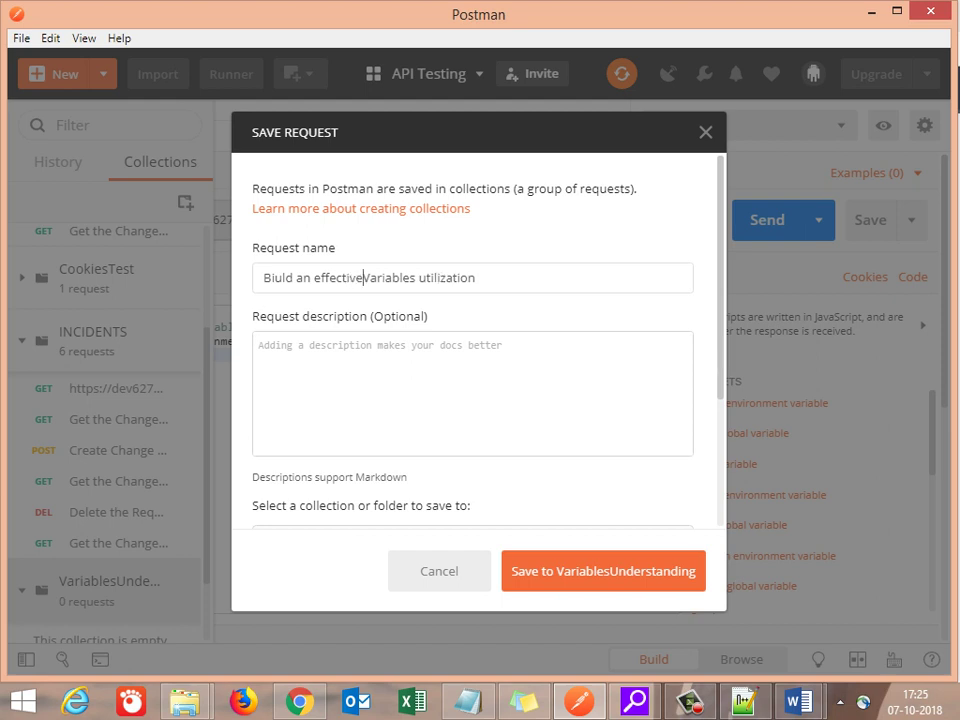
type("PI t")
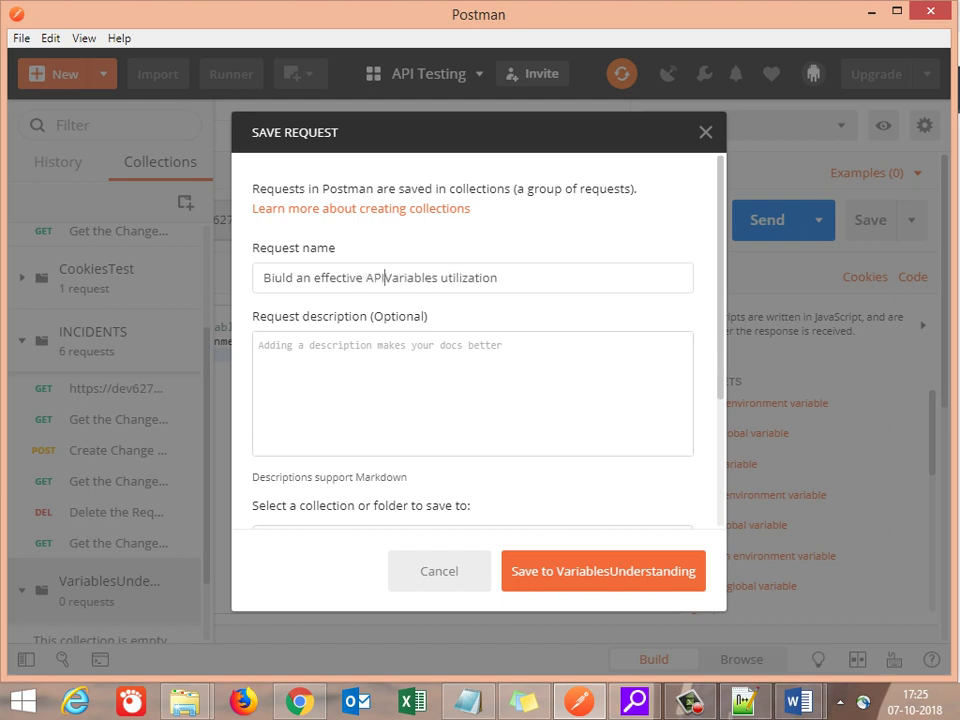
type("est u")
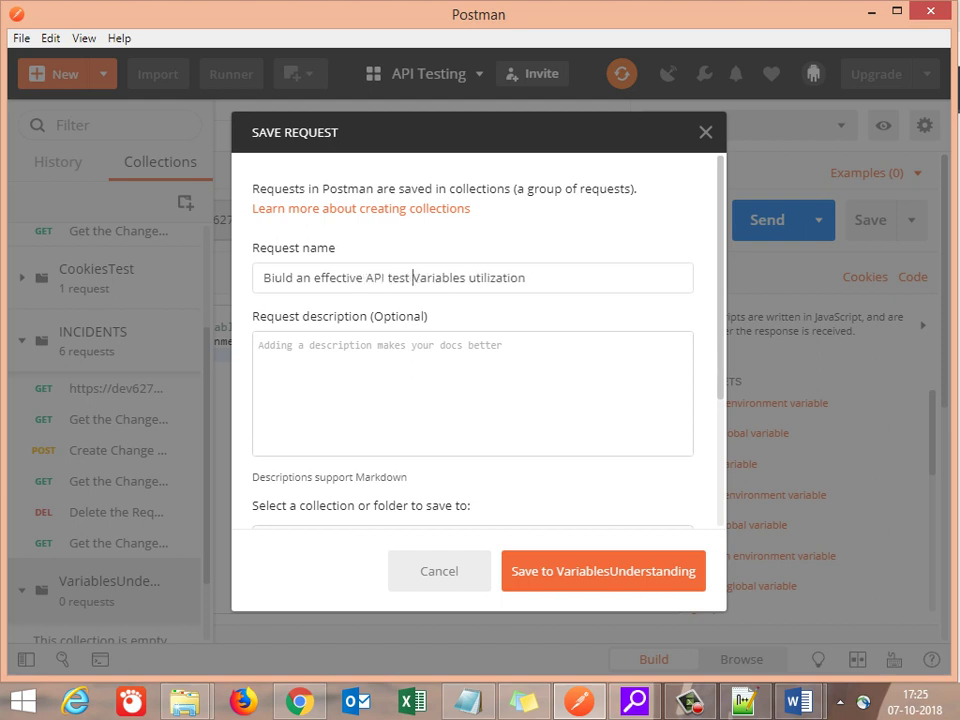
type("sing")
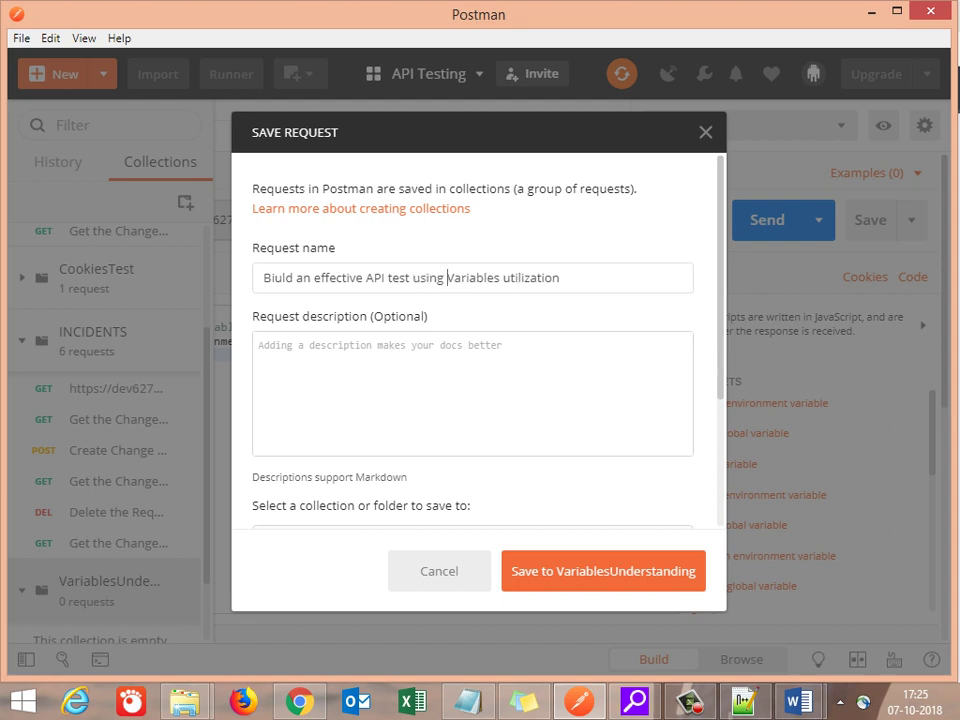
double_click(530, 277)
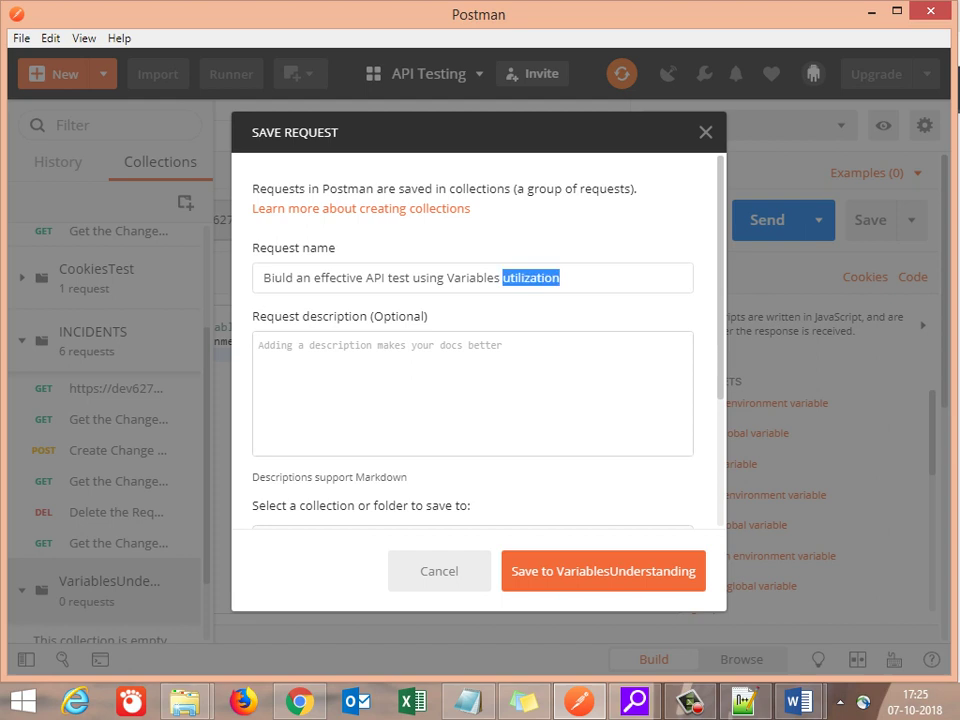
key("BackSpace")
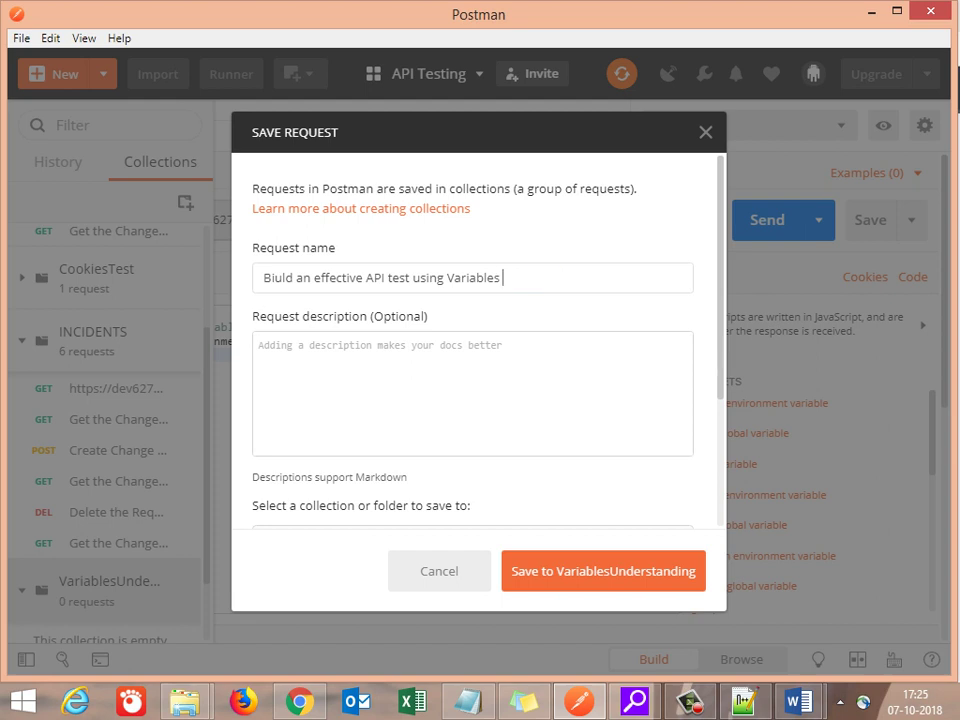
left_click(259, 345)
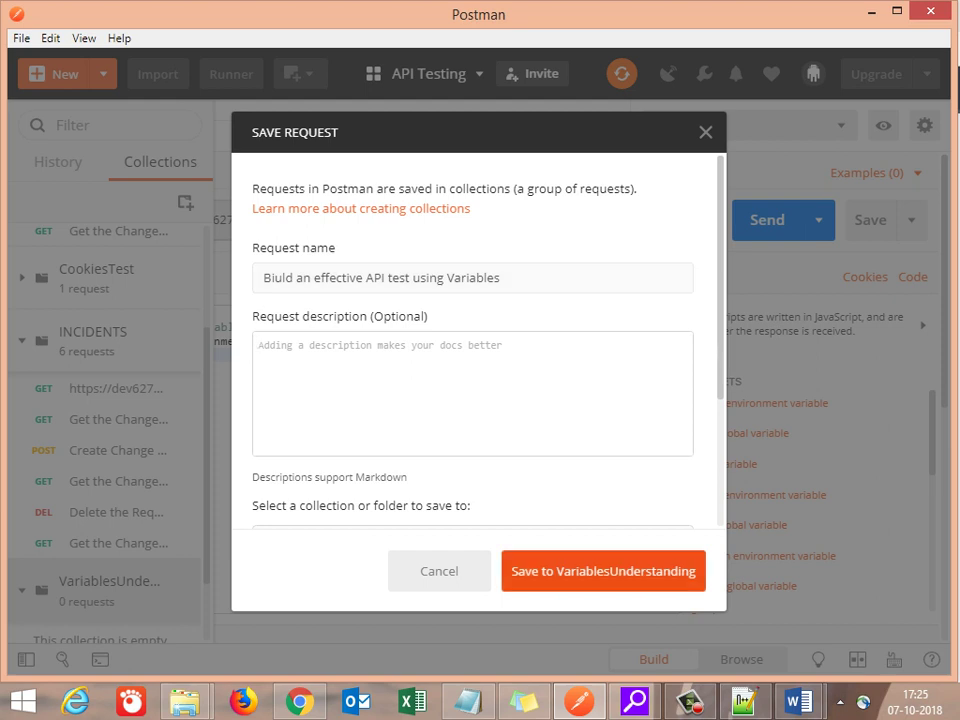
left_click(603, 571)
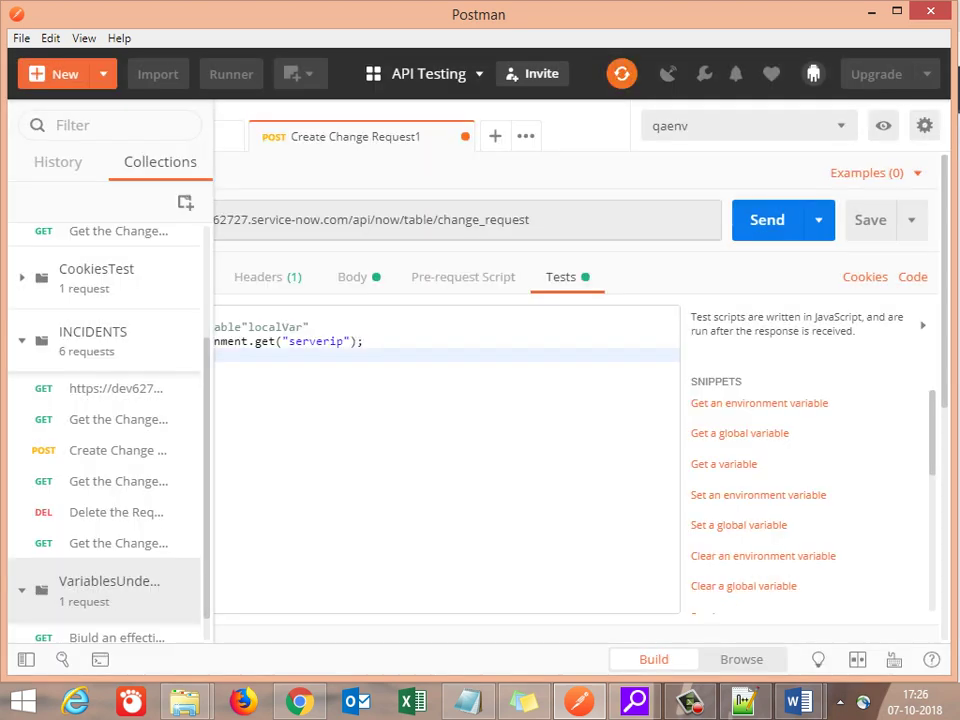
Step: Close the Create Change Request1 tab with Don't save, after cancelling the first attempt
left_click(463, 136)
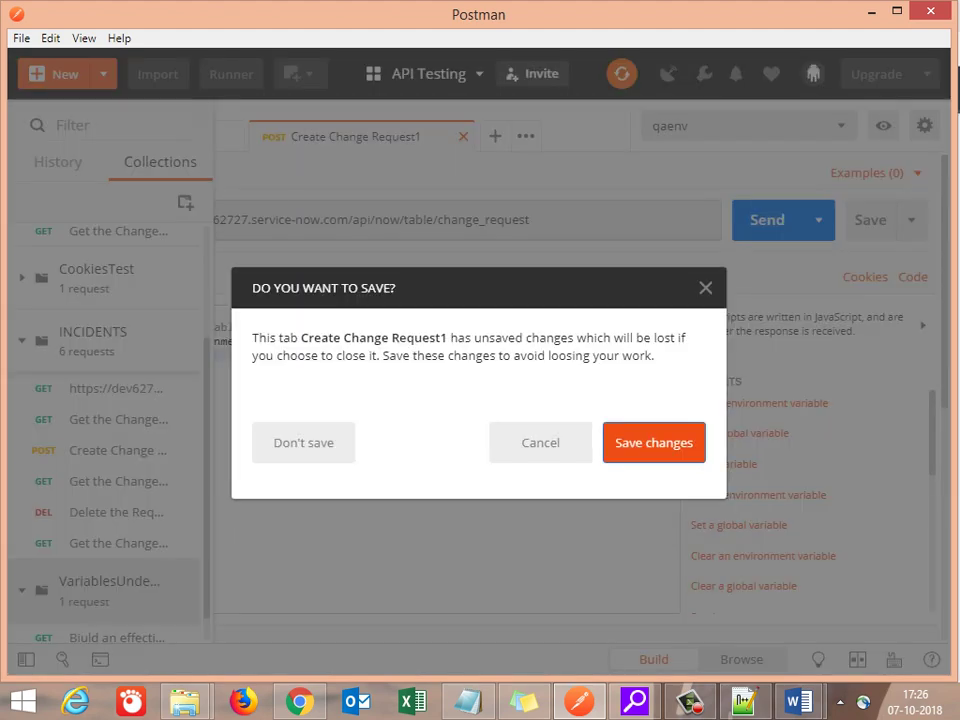
left_click(540, 442)
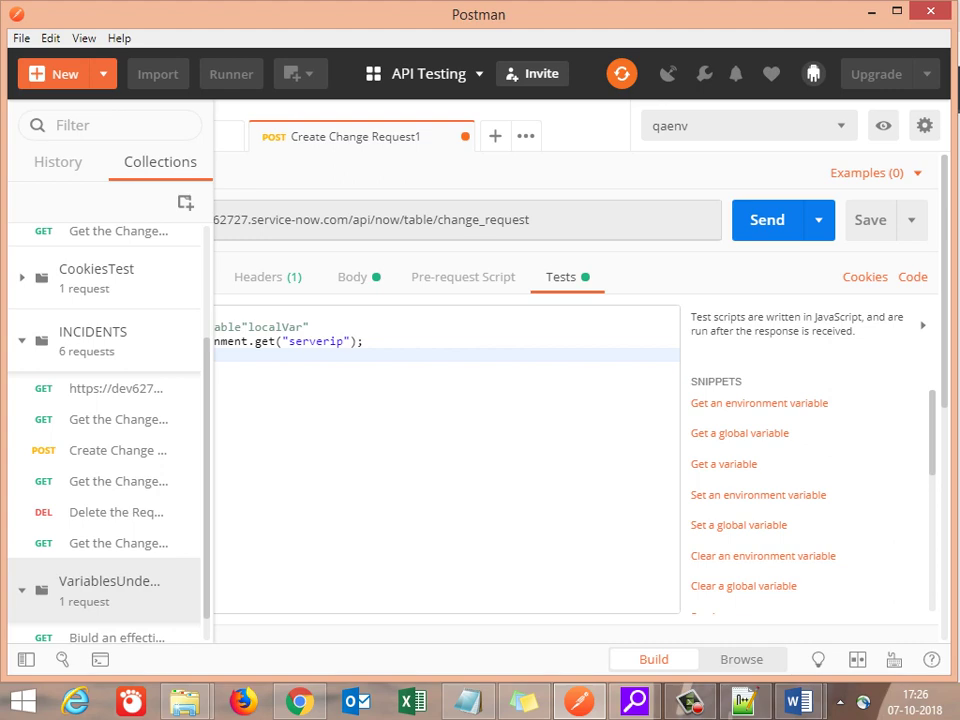
left_click(463, 136)
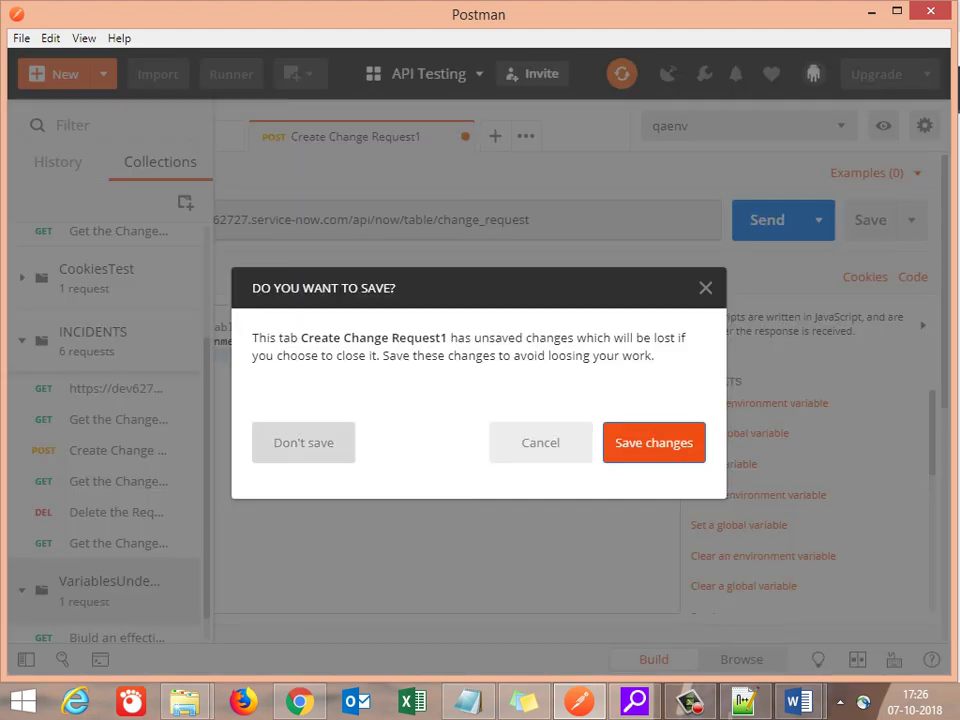
left_click(303, 442)
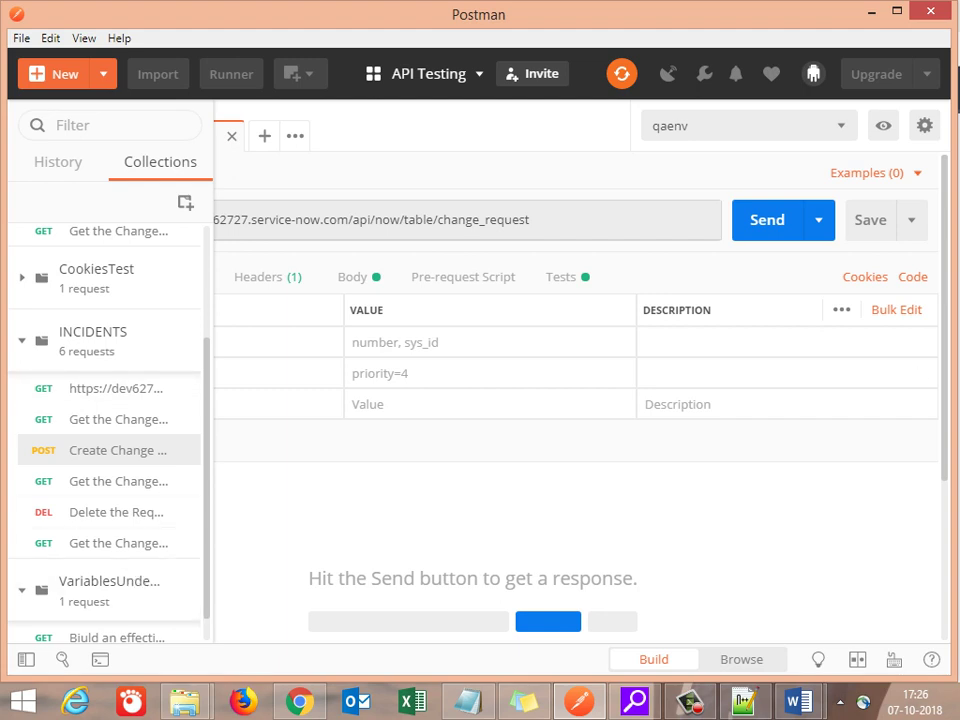
scroll(100, 450, "down", 1)
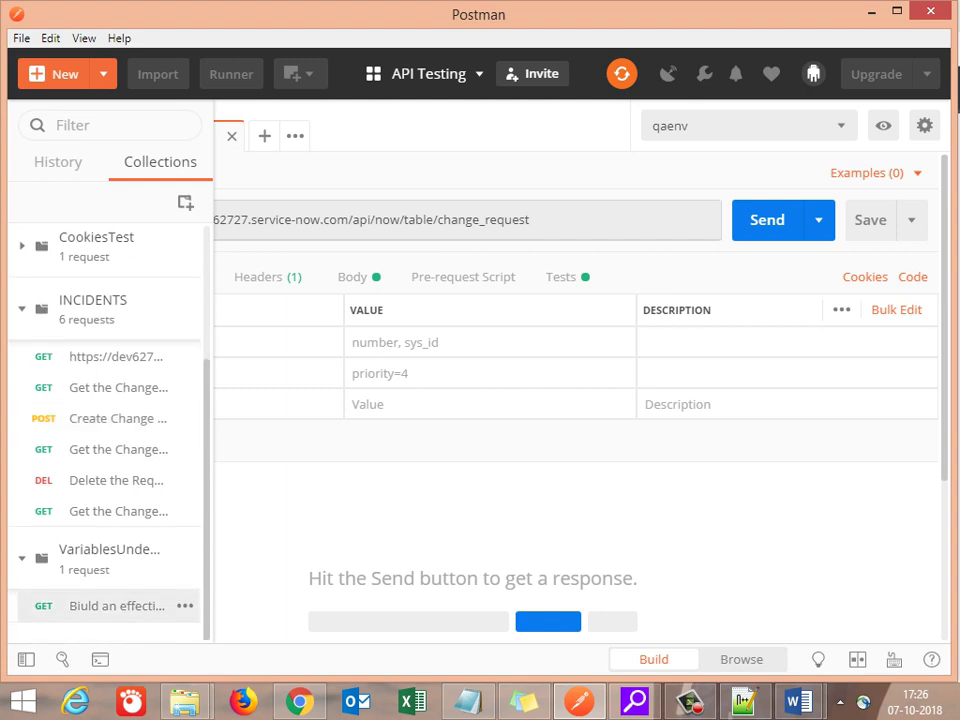
Step: Open the newly saved request and choose Edit from its options menu to rename it
left_click(117, 606)
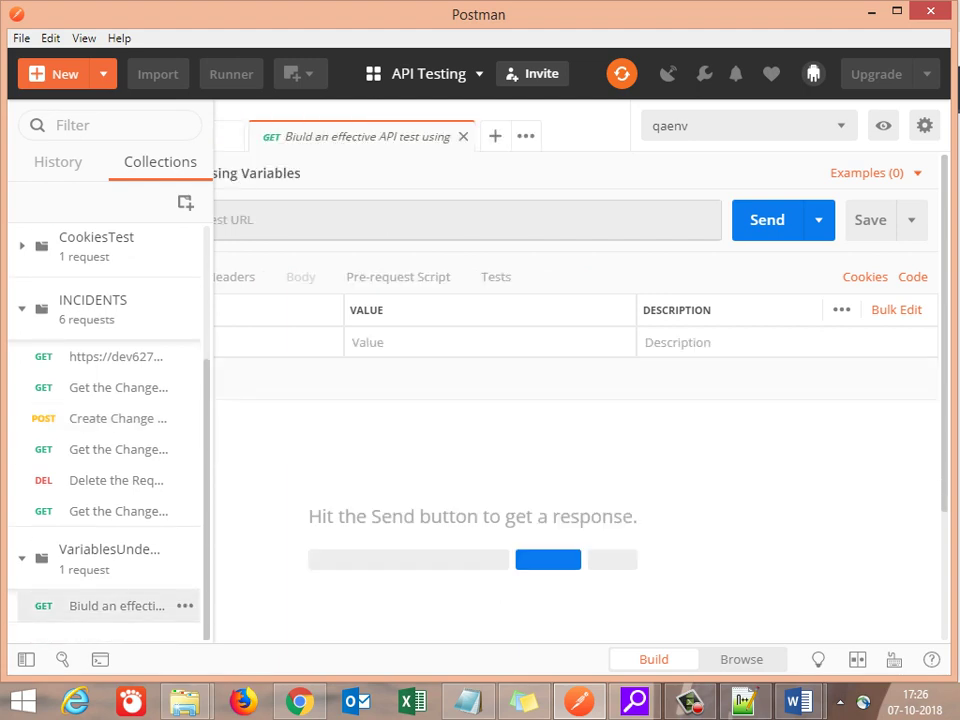
left_click(185, 606)
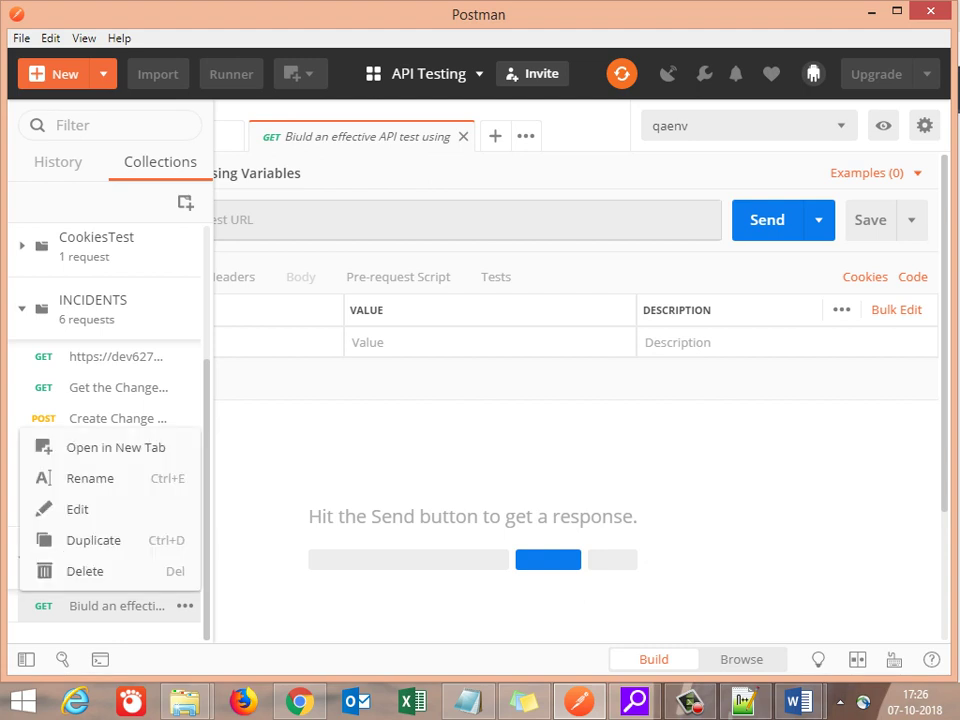
key("Escape")
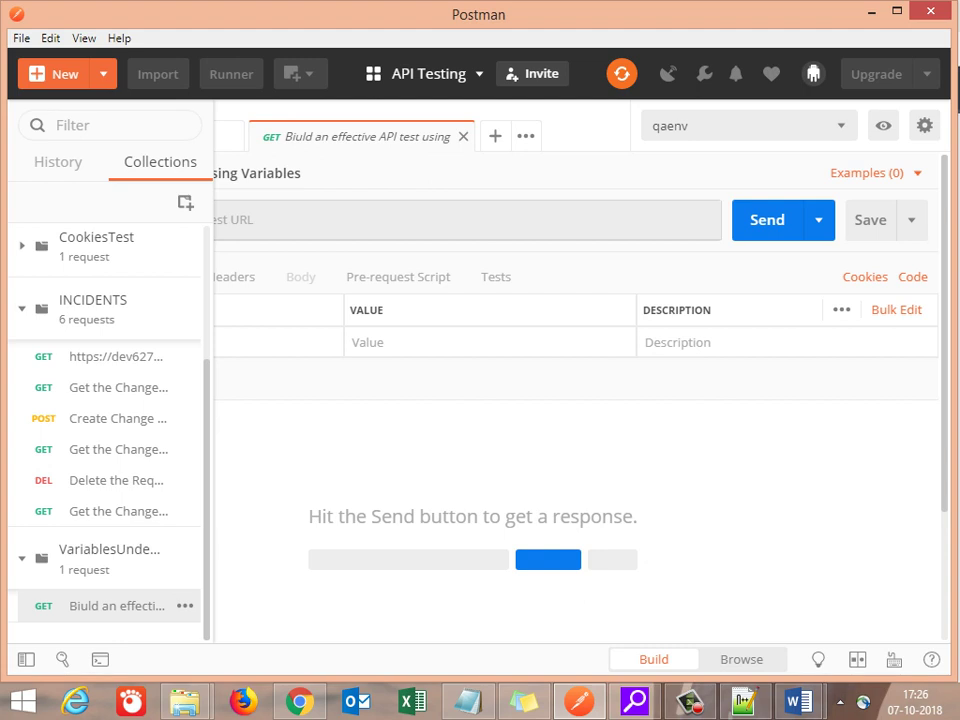
left_click(185, 606)
left_click(77, 509)
Step: Correct 'Biuld' to 'Build' in the request name, then bring up the Notepad++ notes
left_click(273, 211)
key("BackSpace")
key("Right")
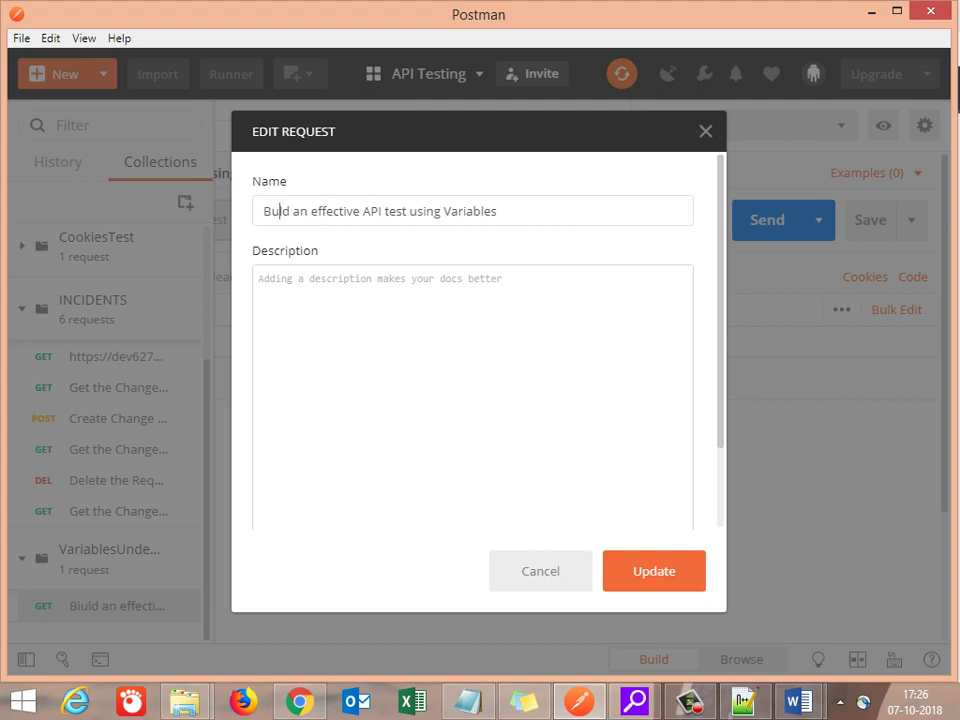
type("i")
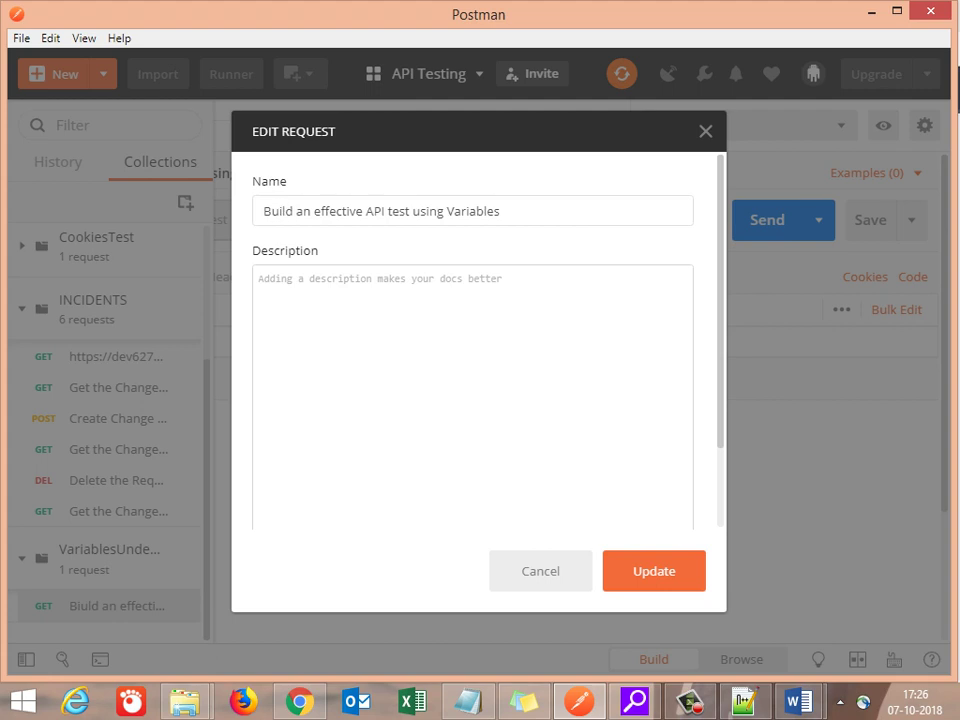
key("Return")
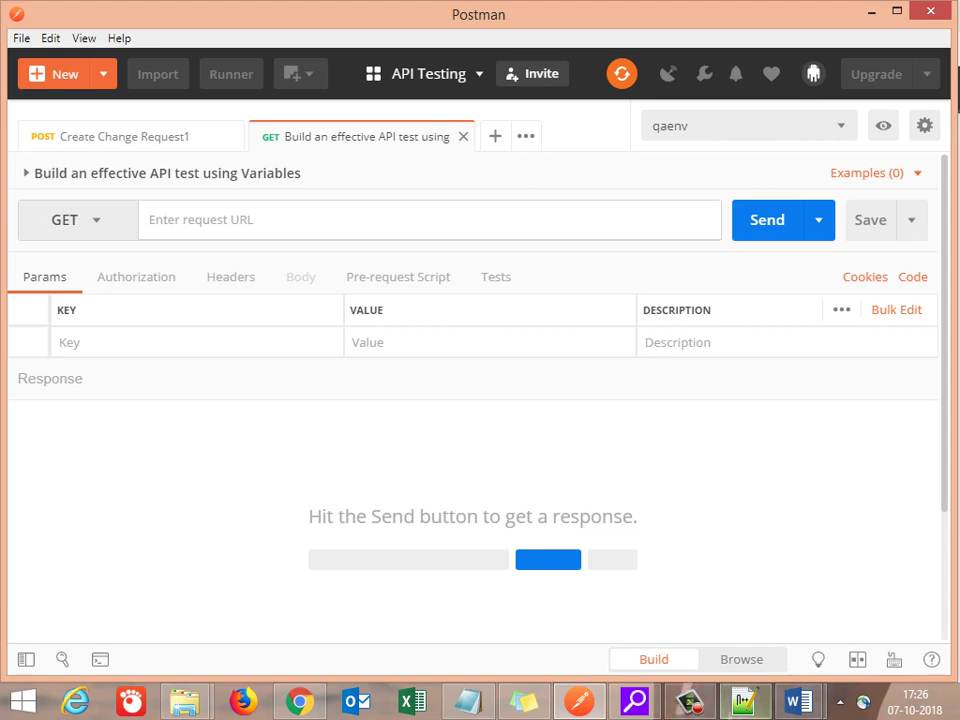
left_click(743, 700)
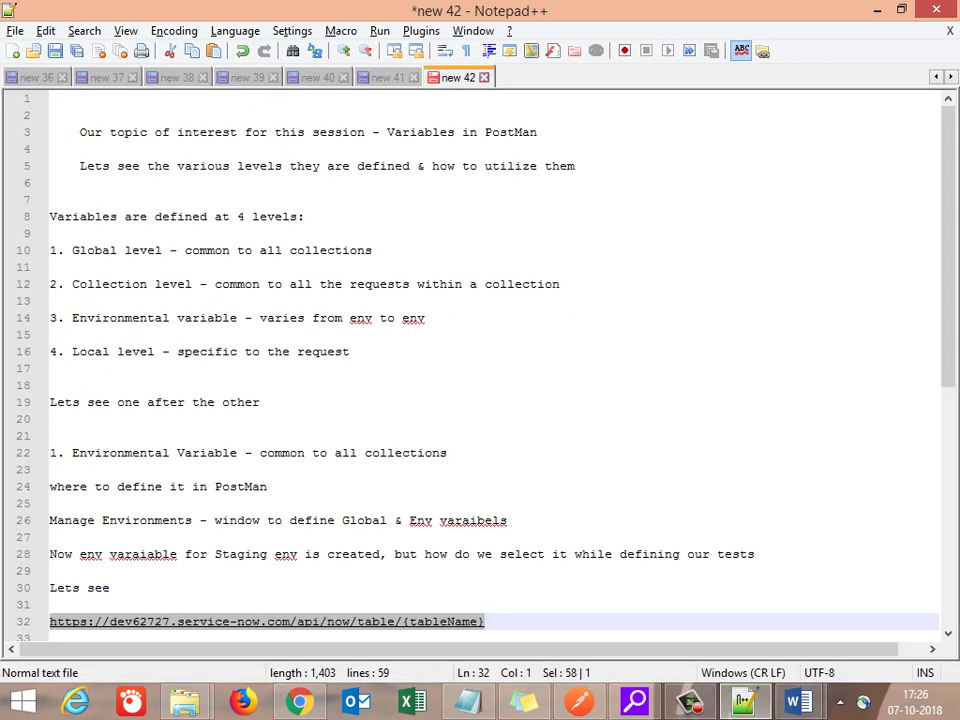
mouse_move(743, 700)
Step: Paste the ServiceNow table URL with {tableName} replaced by 'incident' and save the request
key("alt+Tab")
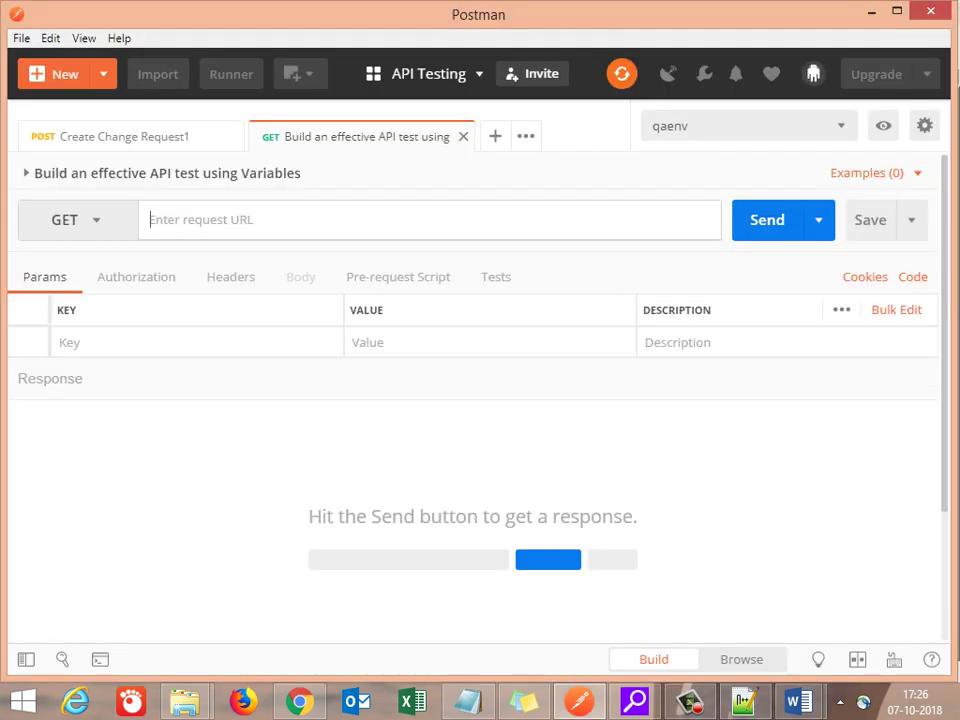
type("https://dev62727.service-now.com/api/now/table/{tableName}")
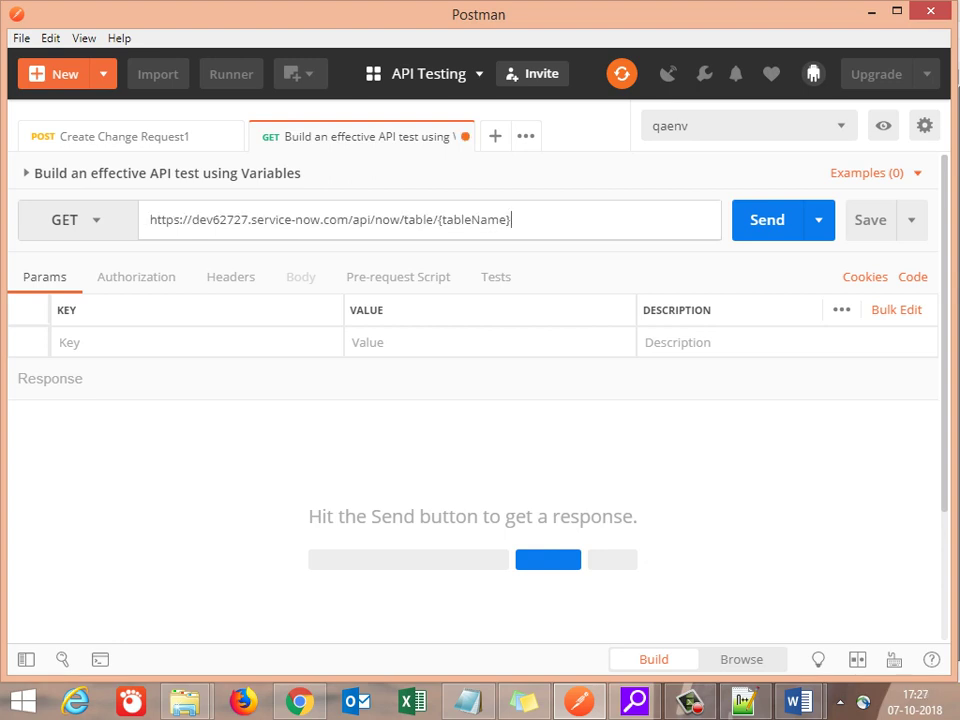
key("BackSpace")
key("BackSpace")
key("BackSpace")
key("BackSpace")
key("BackSpace")
key("BackSpace")
key("BackSpace")
key("BackSpace")
key("BackSpace")
key("BackSpace")
key("BackSpace")
type("incident")
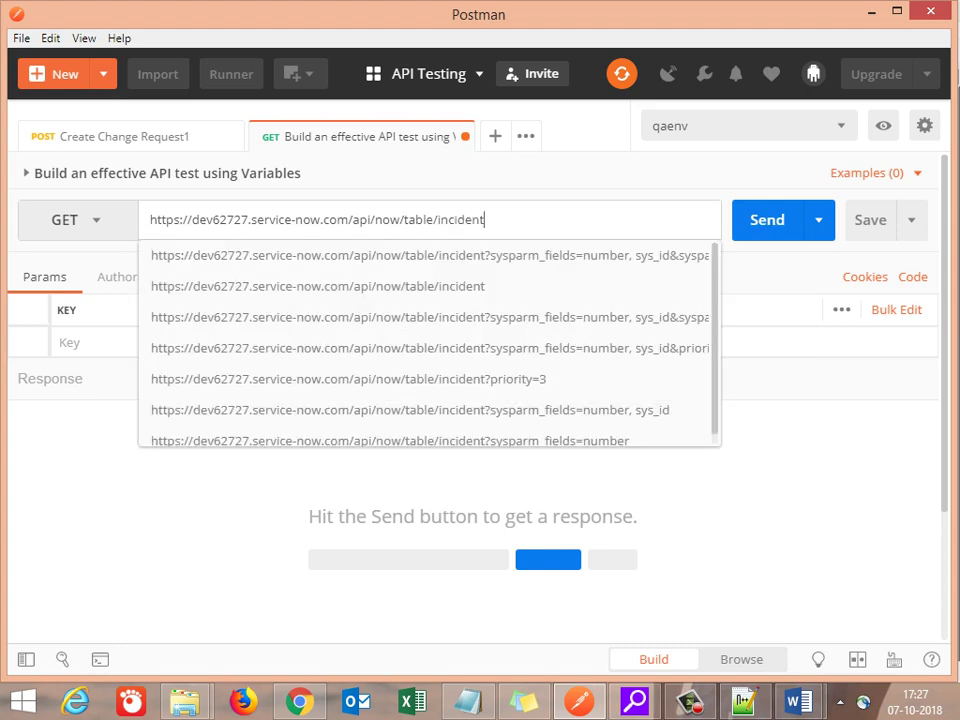
key("super+c")
key("Escape")
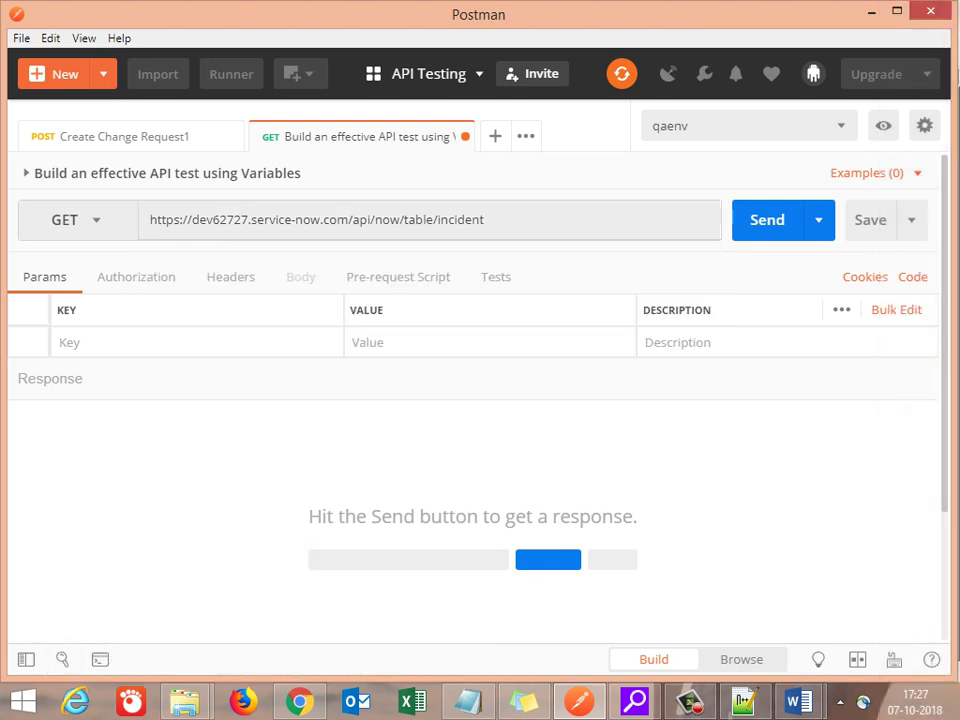
key("ctrl+s")
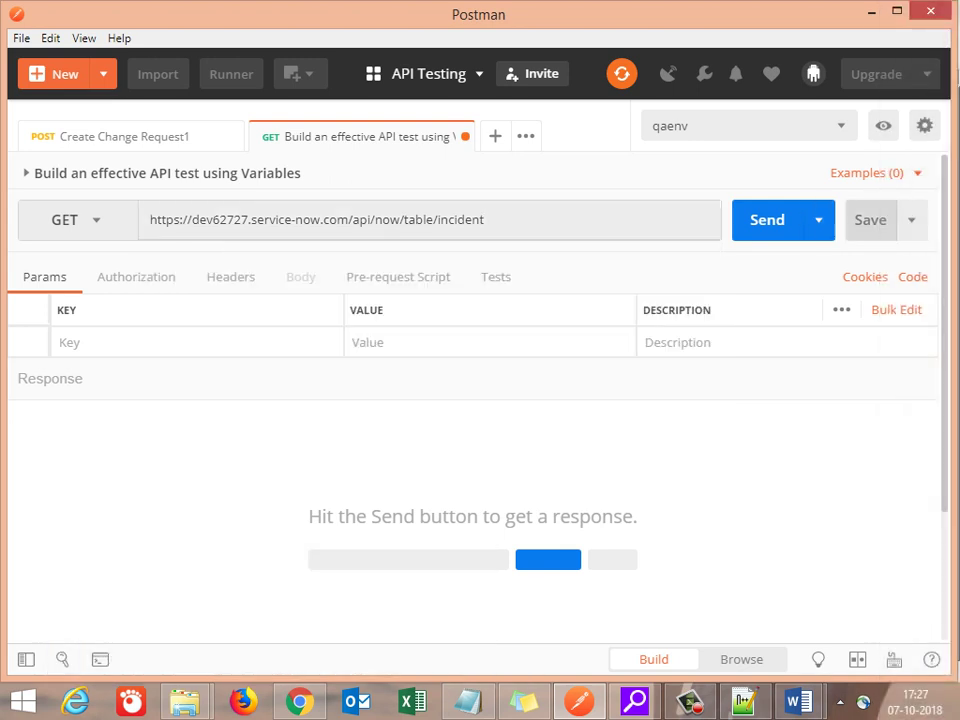
Step: Send the GET request, review the 200 OK incident records, and return to the Word notes
key("ctrl+Return")
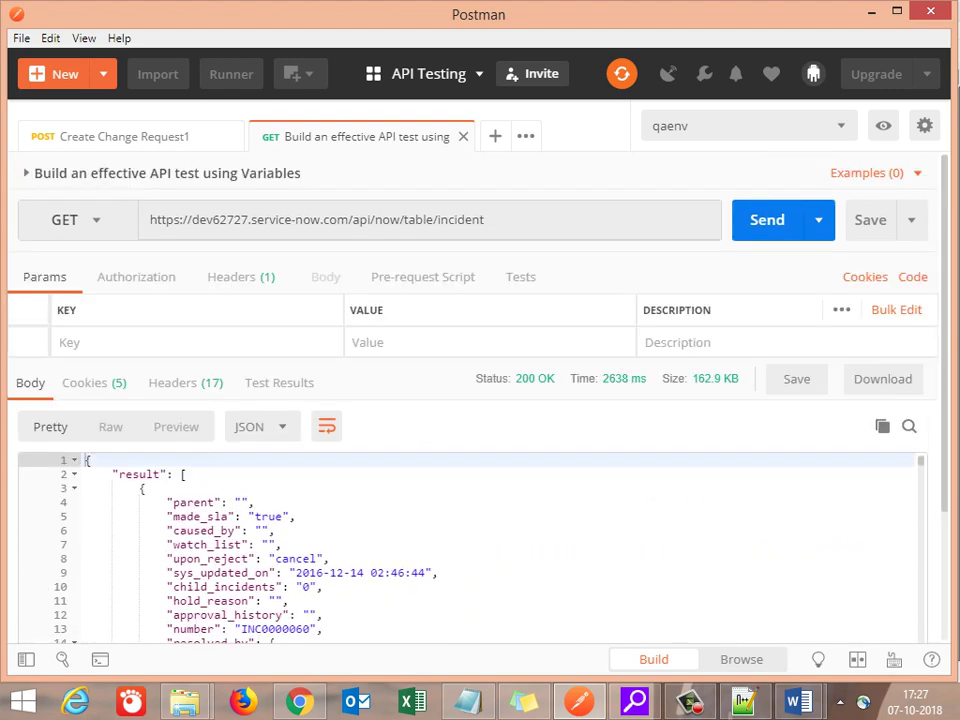
scroll(470, 450, "down", 3)
scroll(470, 400, "up", 3)
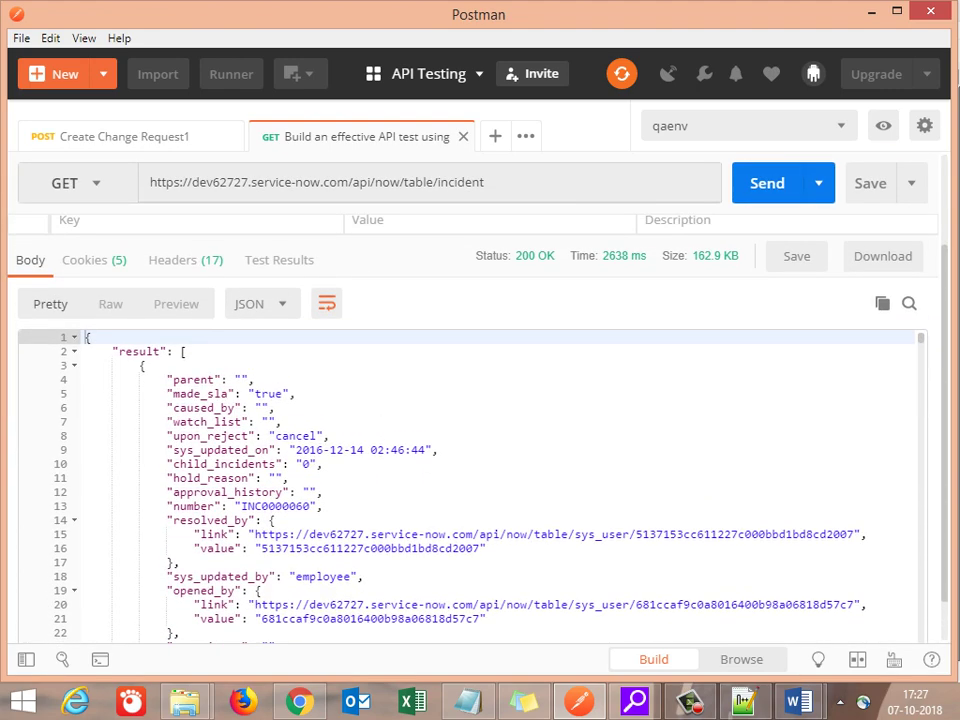
scroll(470, 400, "up", 3)
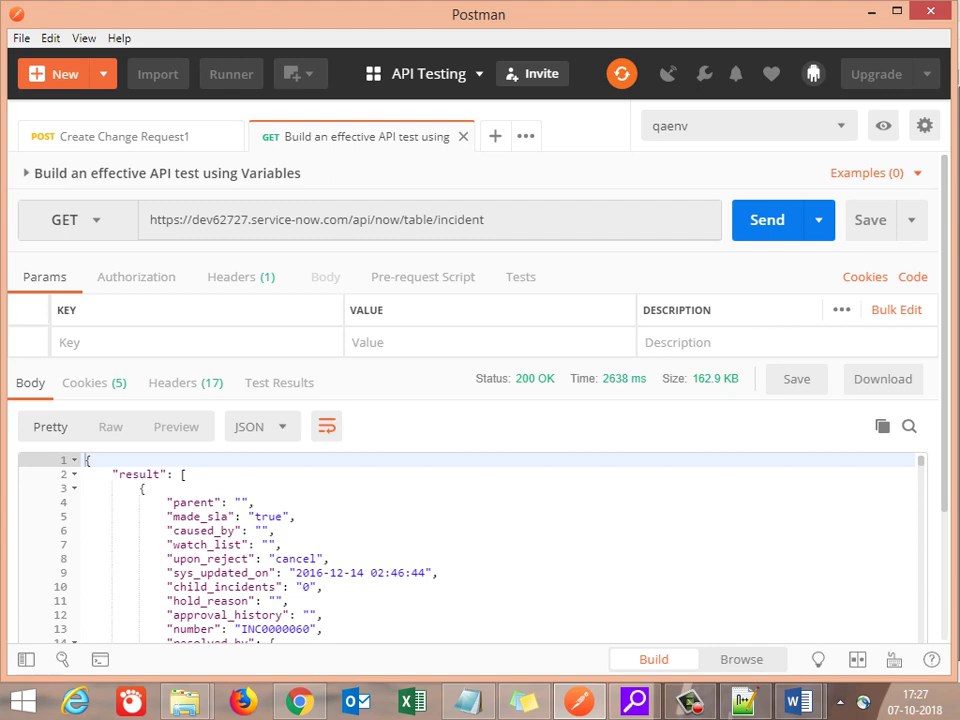
left_click(830, 585)
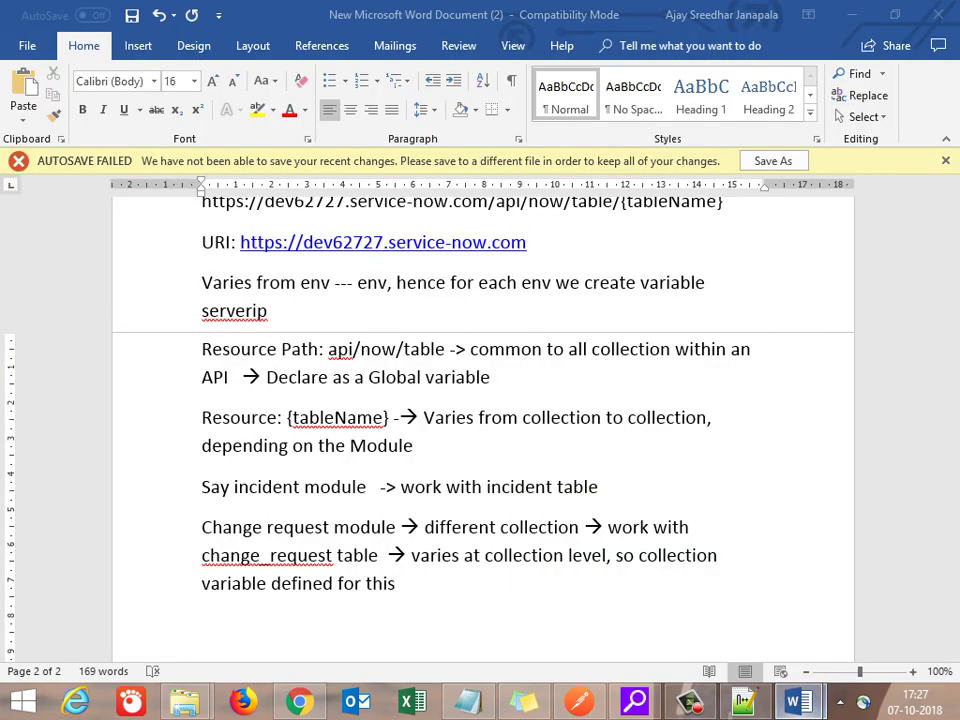